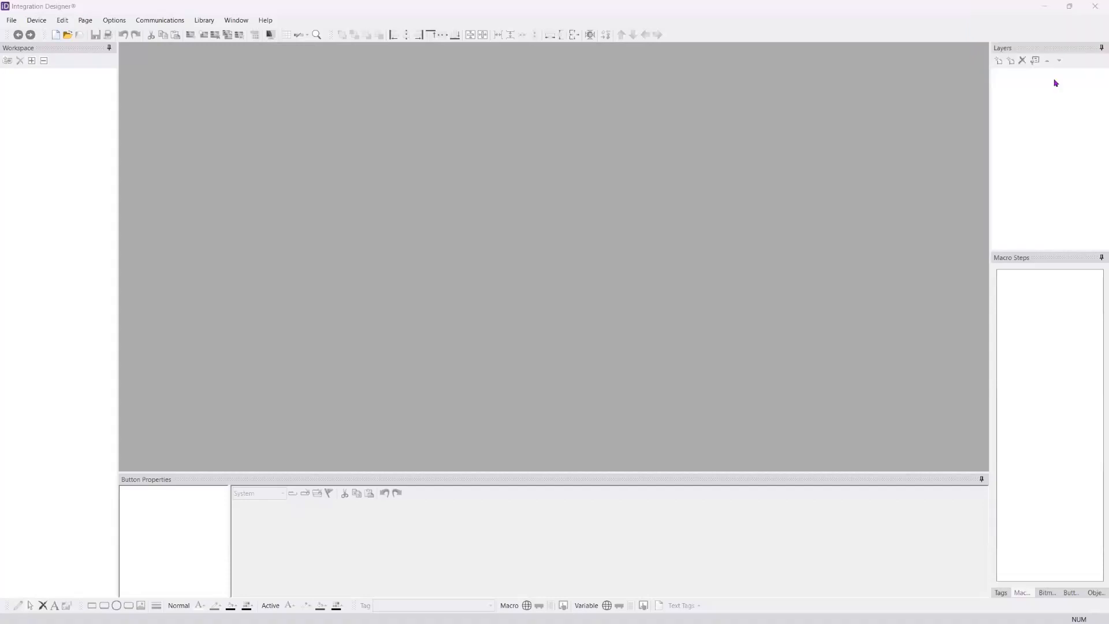
Step: Check for application updates and close the update notice
{"action": "left_click", "coordinate": [157, 11]}
{"action": "left_click", "coordinate": [270, 22]}
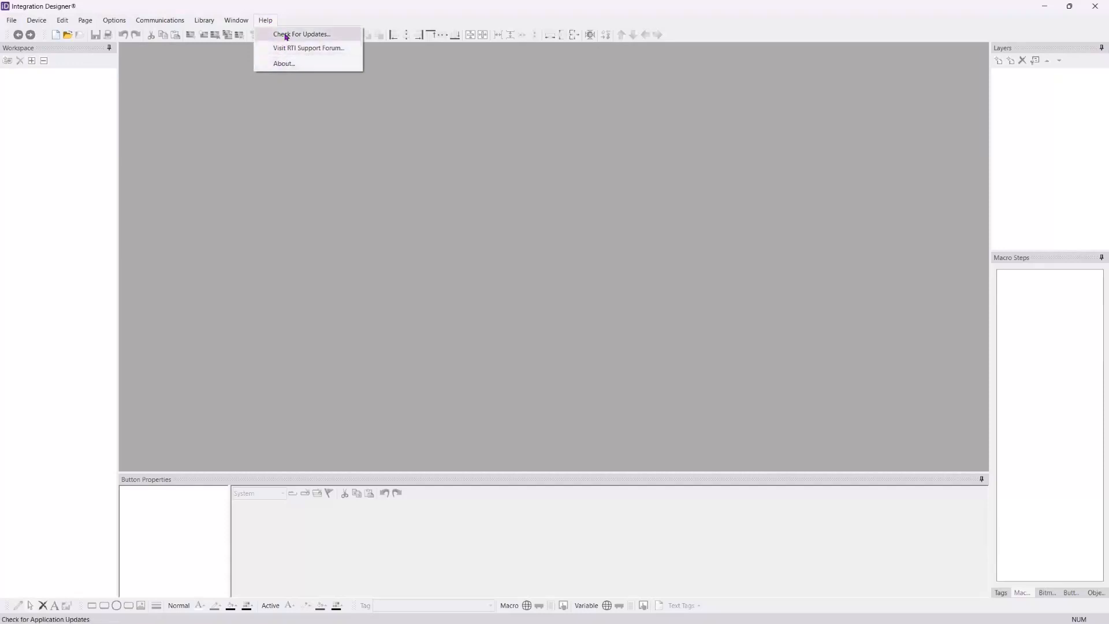
{"action": "left_click", "coordinate": [287, 36]}
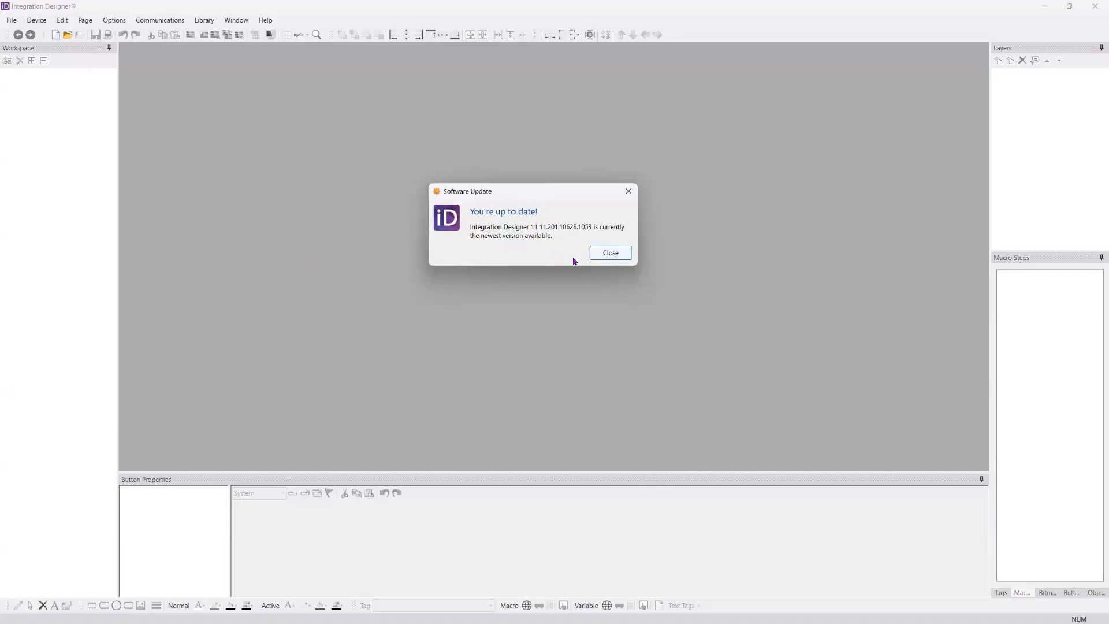
{"action": "left_click", "coordinate": [617, 257]}
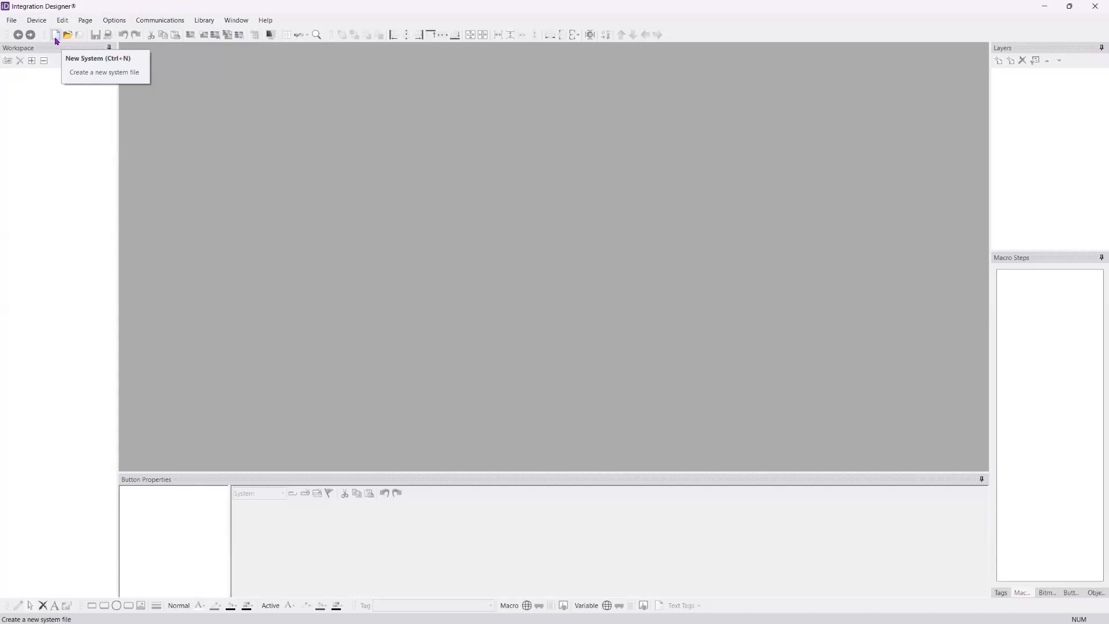
{"action": "left_click", "coordinate": [11, 22]}
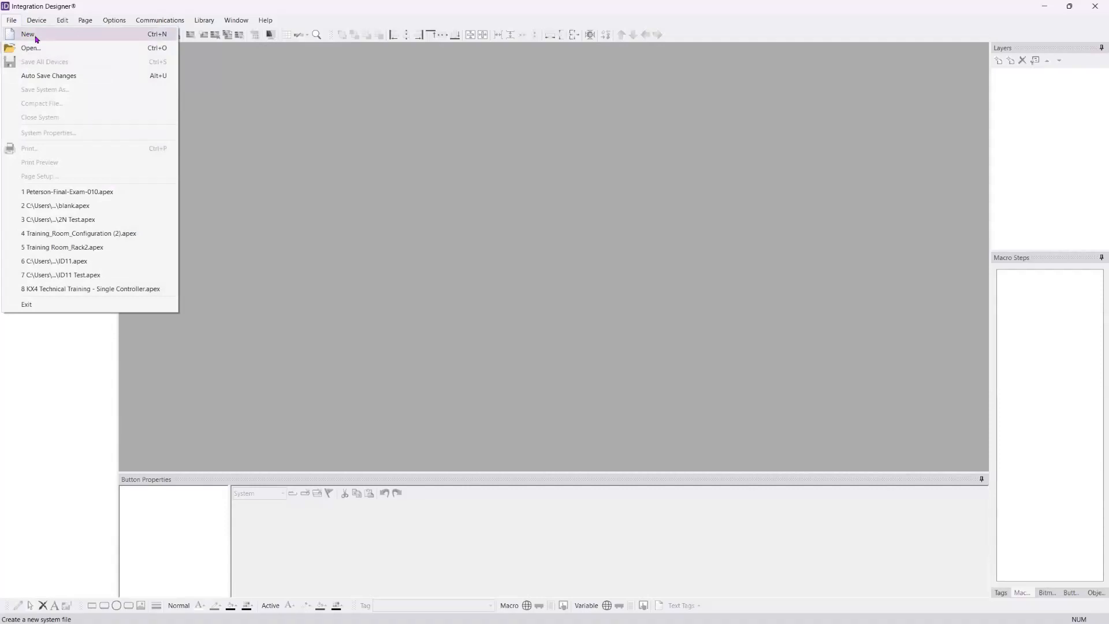
{"action": "left_click", "coordinate": [55, 35]}
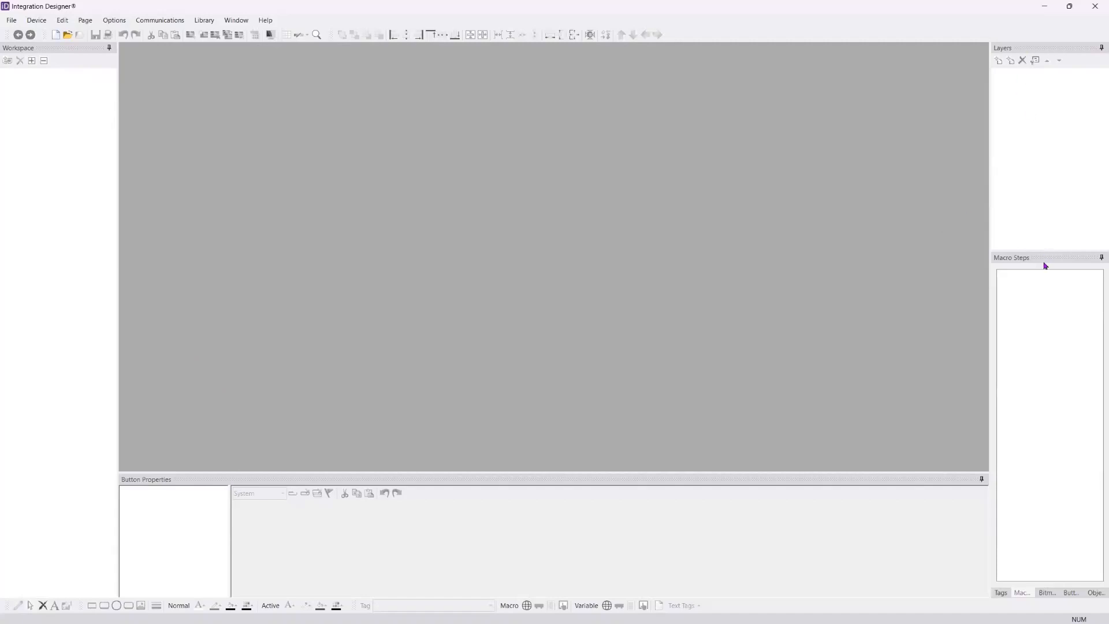
Step: Go through the docked Workspace, Button Properties, Macro Steps and Layers panes
{"action": "left_click", "coordinate": [58, 51]}
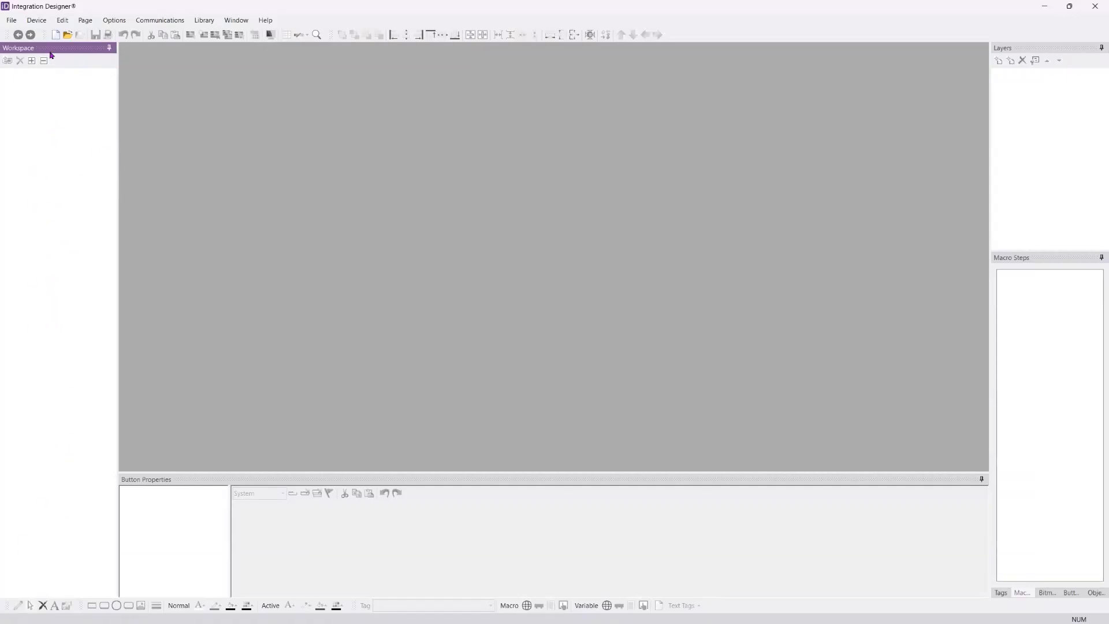
{"action": "left_click", "coordinate": [247, 484]}
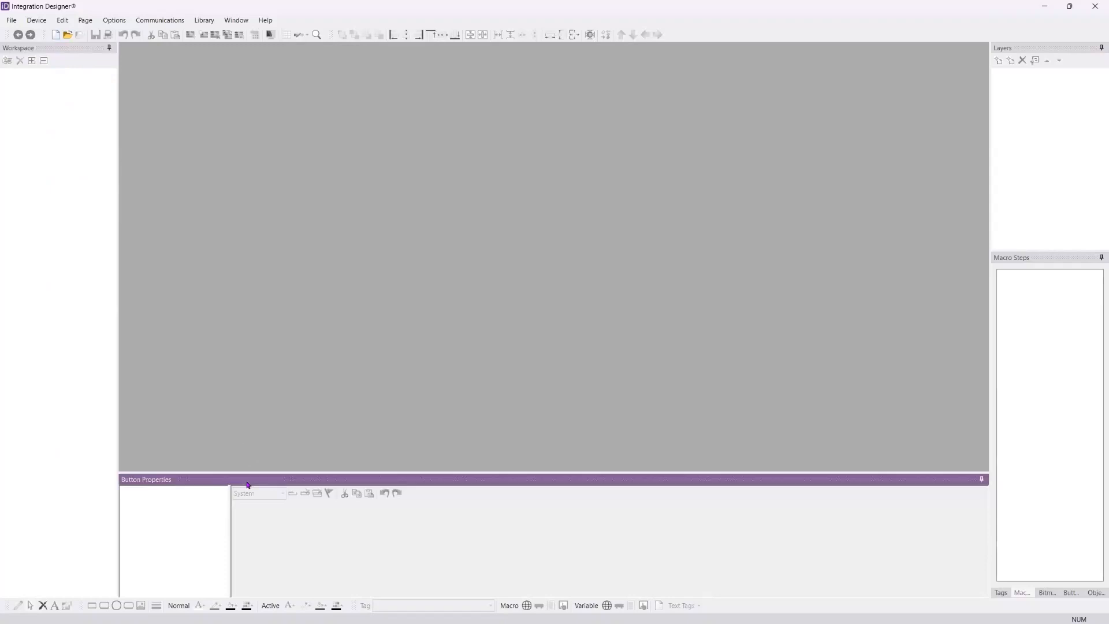
{"action": "left_click", "coordinate": [1061, 265]}
{"action": "left_click", "coordinate": [1047, 50]}
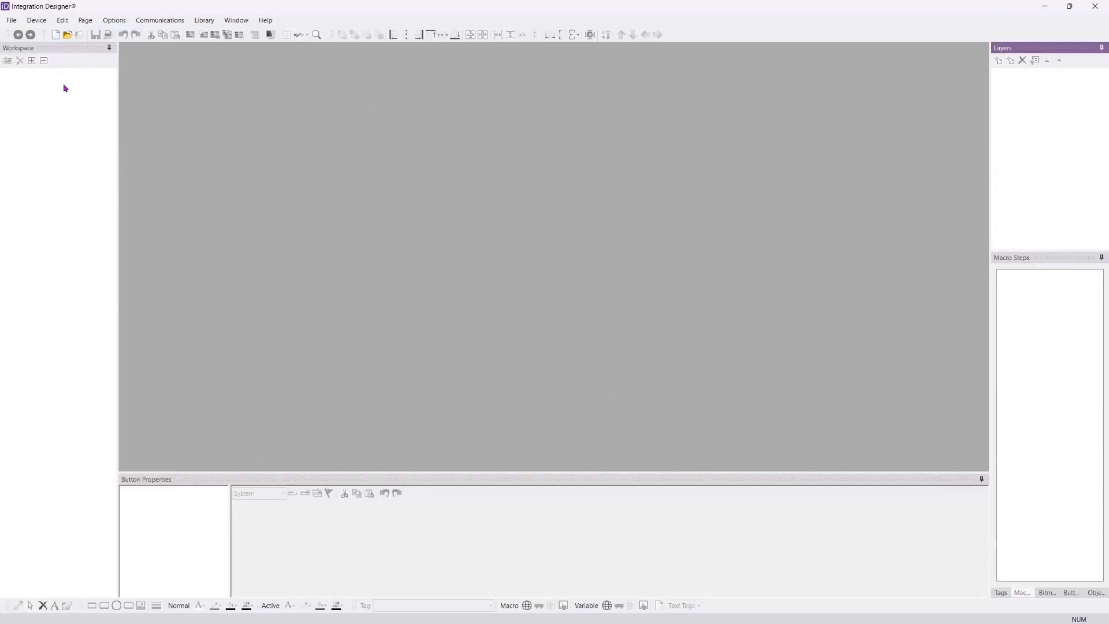
Step: Auto-hide the Workspace pane, reveal it from its collapsed state and pin it back in place
{"action": "left_click", "coordinate": [64, 51]}
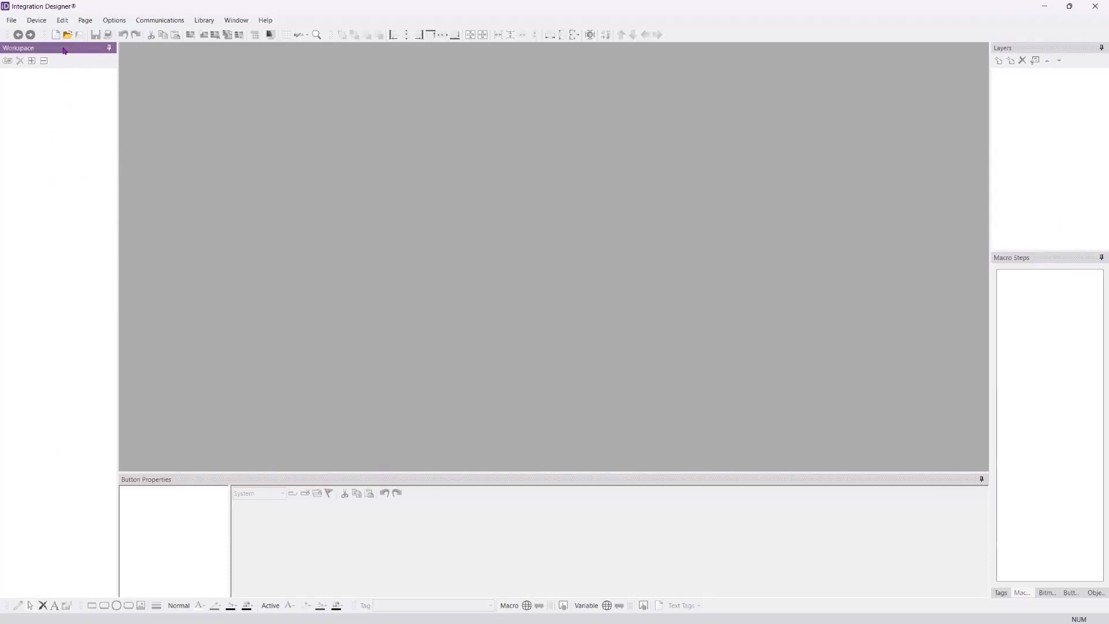
{"action": "left_click", "coordinate": [109, 49]}
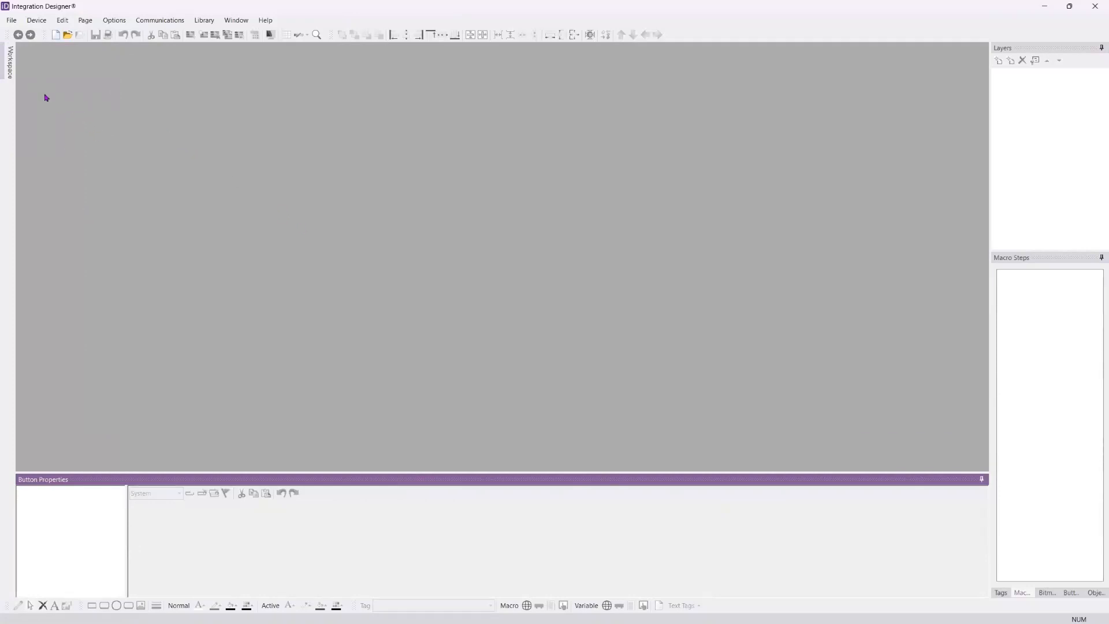
{"action": "mouse_move", "coordinate": [5, 68]}
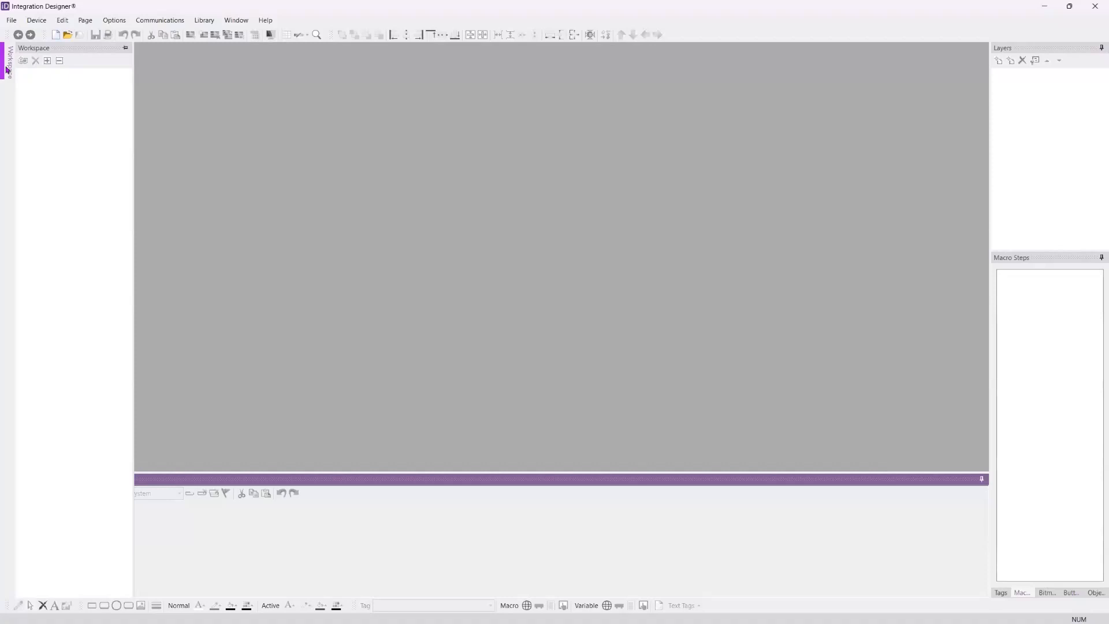
{"action": "left_click", "coordinate": [125, 51]}
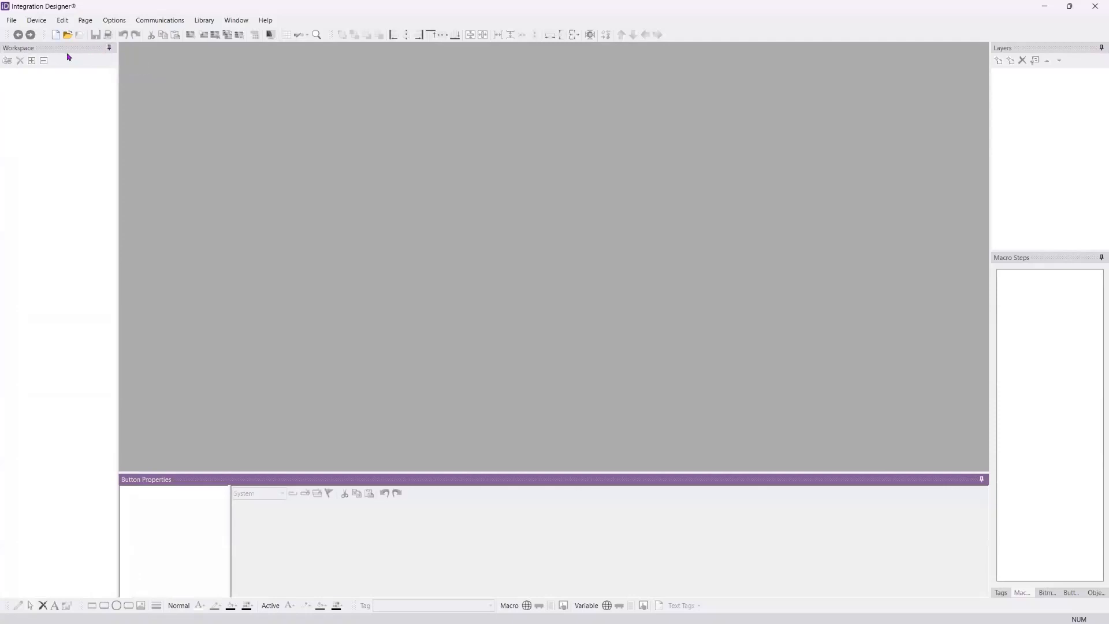
Step: Undock the Workspace pane and clear the Layers and Macro Steps panes out of the main window
{"action": "left_click_drag", "start_coordinate": [67, 51], "coordinate": [520, 260]}
{"action": "left_click_drag", "start_coordinate": [952, 51], "coordinate": [1108, 175]}
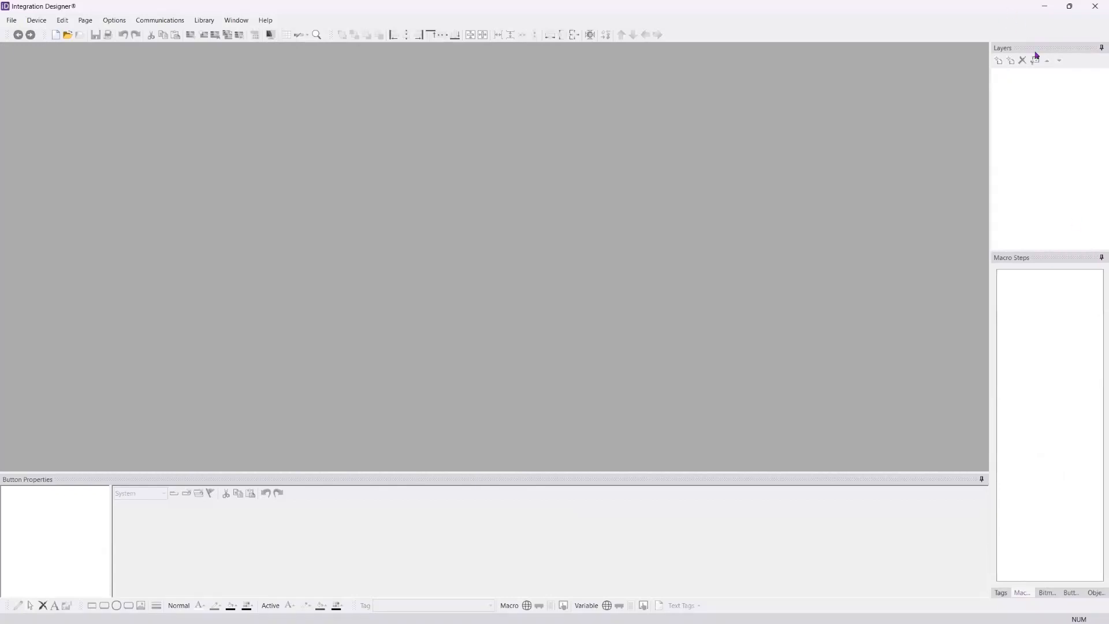
{"action": "left_click", "coordinate": [1101, 48]}
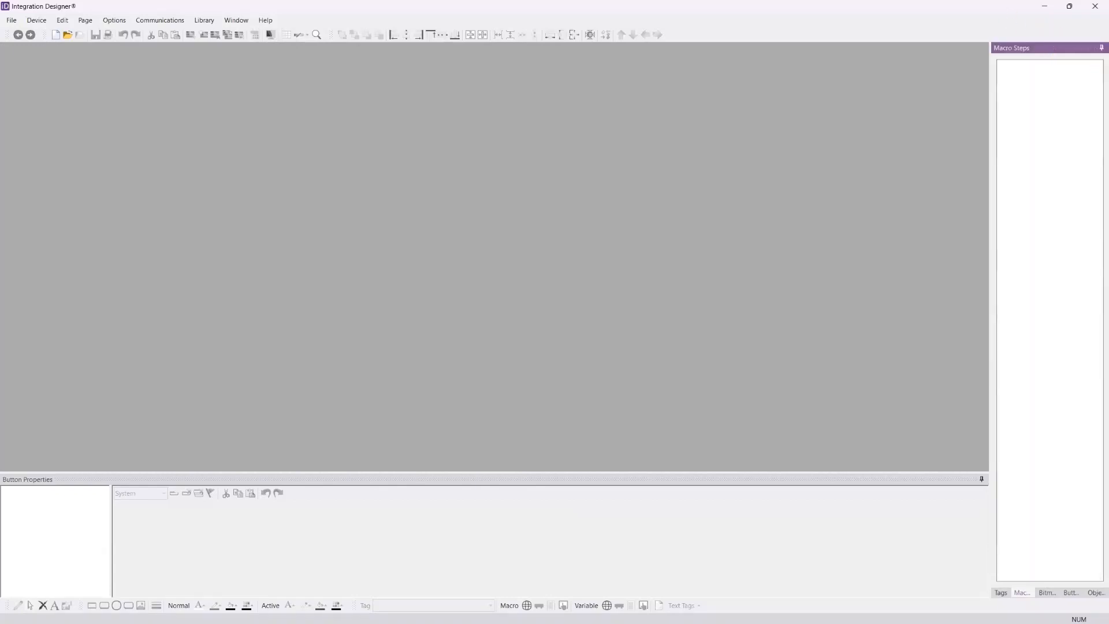
{"action": "left_click", "coordinate": [1101, 48]}
Step: Dock Button Properties along the right edge, return it to the bottom edge, and dock the Workspace pane directly above it
{"action": "left_click_drag", "start_coordinate": [877, 478], "coordinate": [1090, 321]}
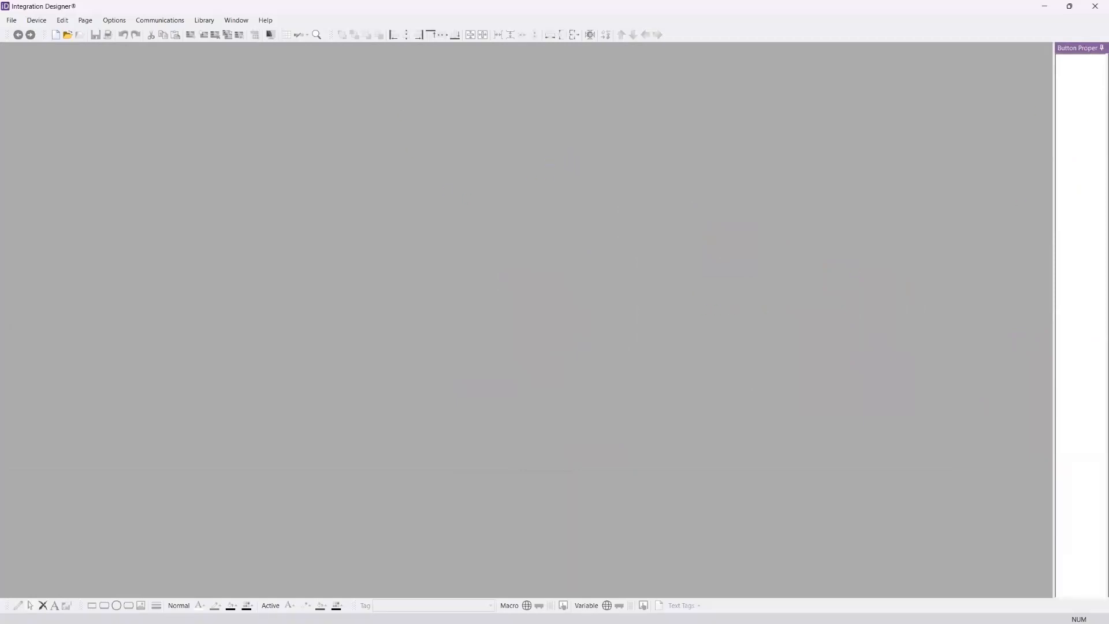
{"action": "left_click_drag", "start_coordinate": [1076, 49], "coordinate": [556, 580]}
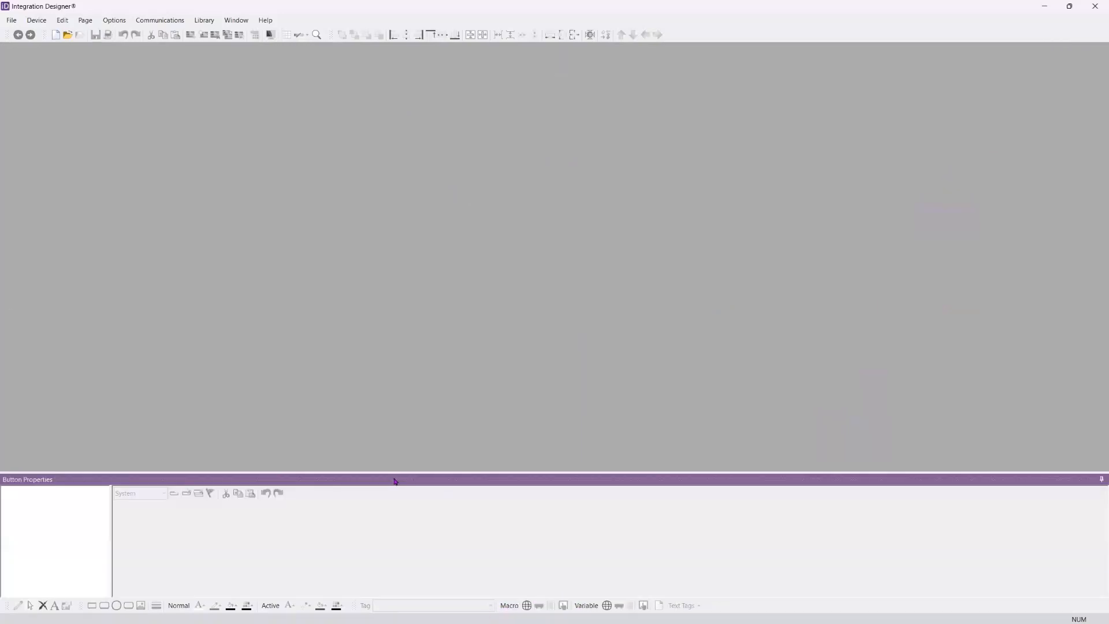
{"action": "left_click", "coordinate": [265, 23]}
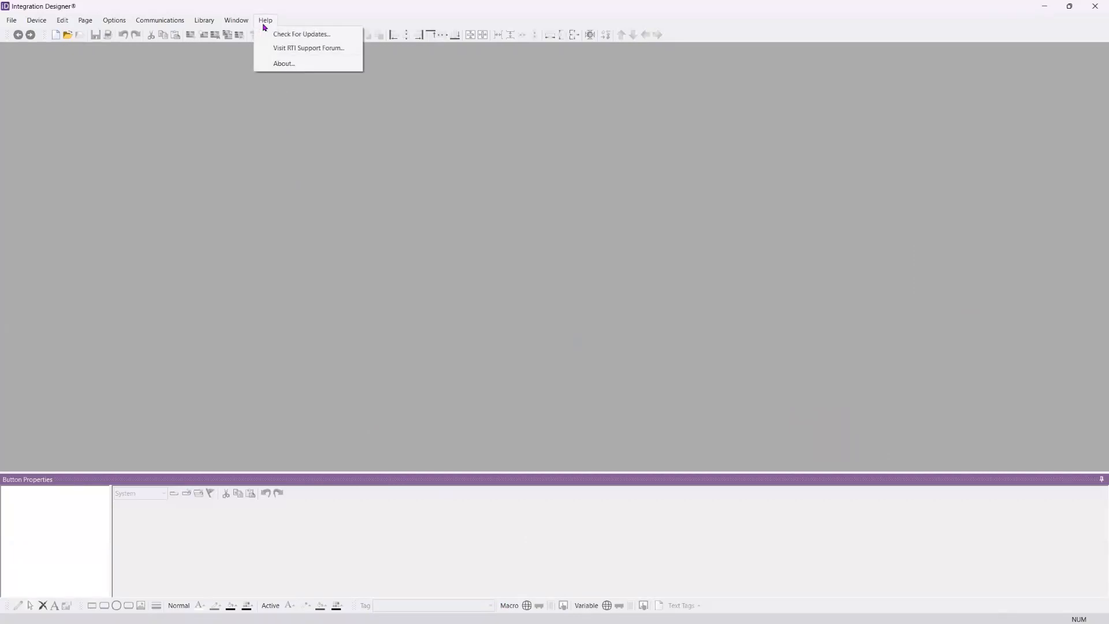
{"action": "left_click", "coordinate": [245, 22]}
{"action": "left_click", "coordinate": [245, 22]}
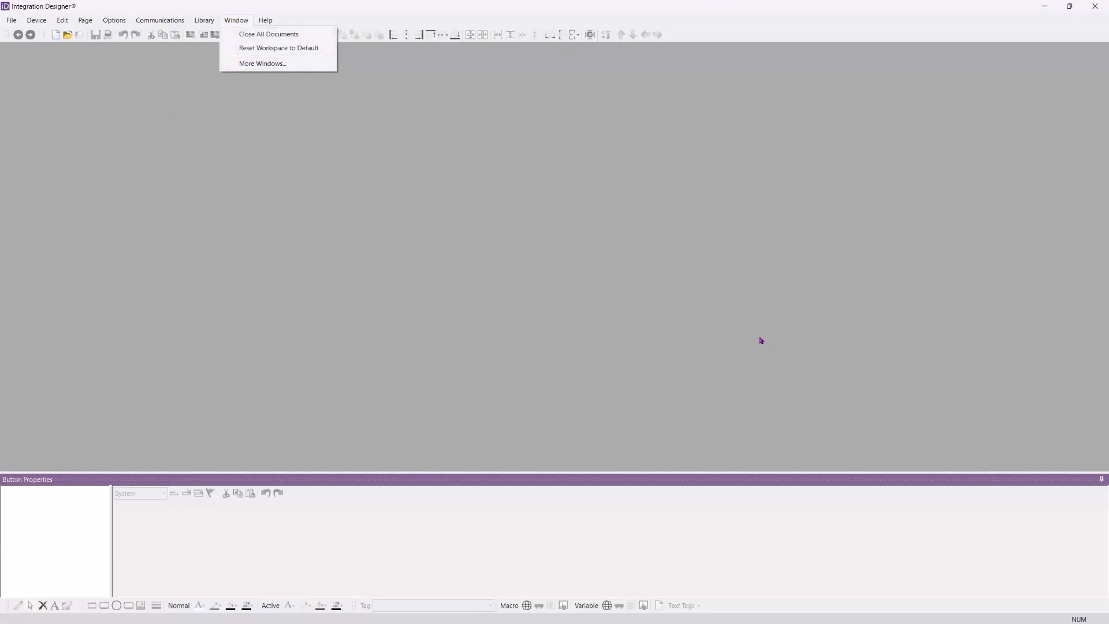
{"action": "left_click_drag", "start_coordinate": [1108, 311], "coordinate": [556, 277]}
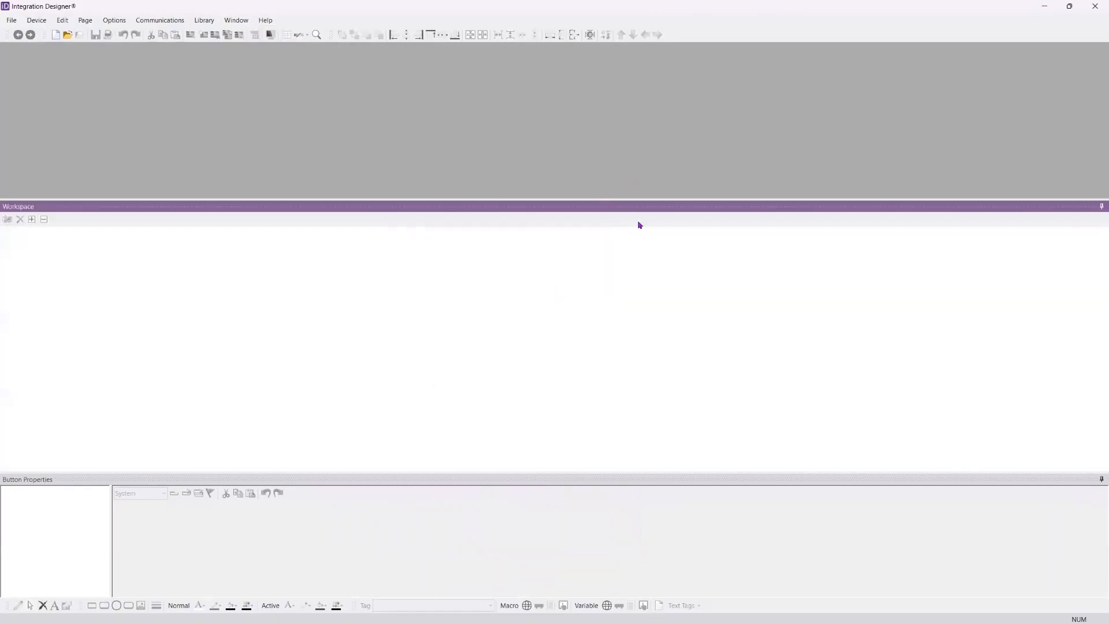
Step: Reset the workspace layout to its default
{"action": "left_click", "coordinate": [236, 20]}
{"action": "left_click", "coordinate": [253, 46]}
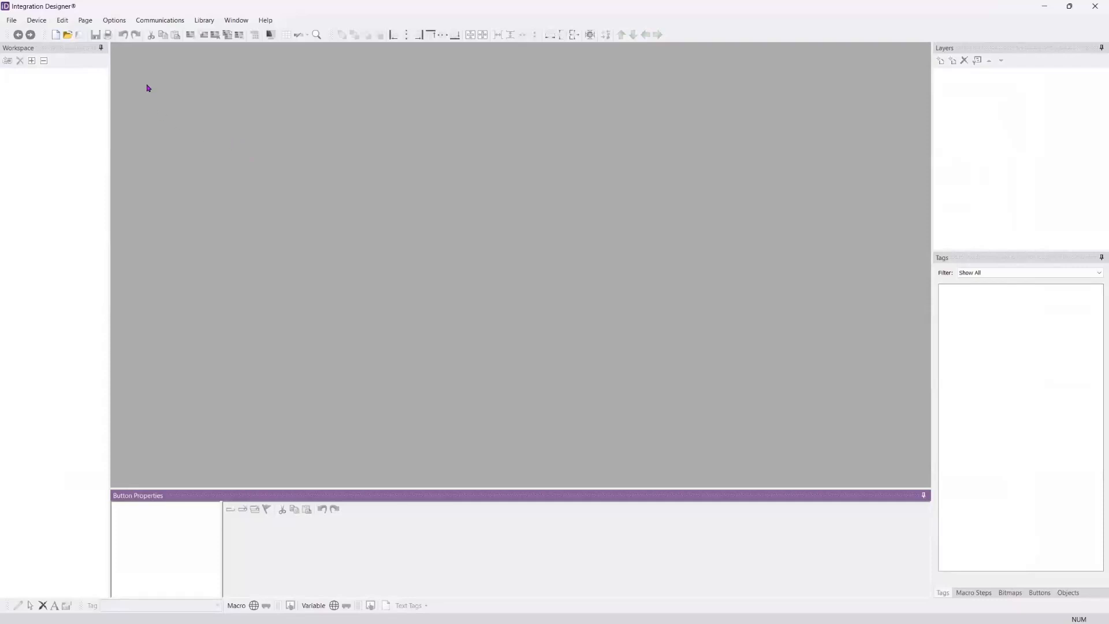
Step: Go through the Workspace, Layers, Tags, Macro Steps, Bitmaps and Buttons panes one after another
{"action": "left_click", "coordinate": [55, 47]}
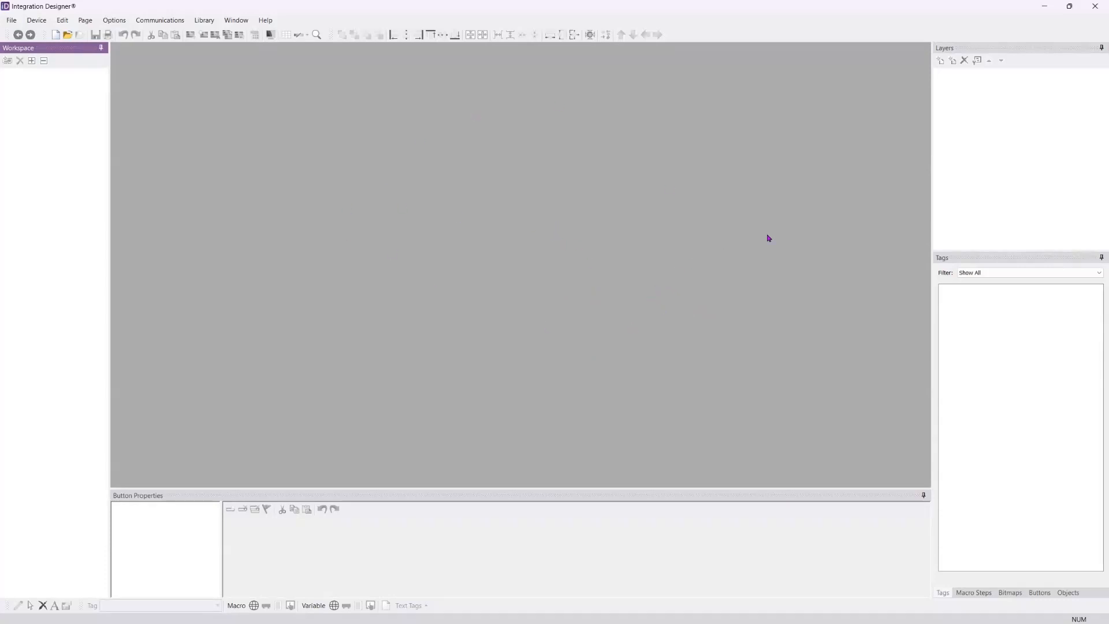
{"action": "left_click", "coordinate": [990, 58]}
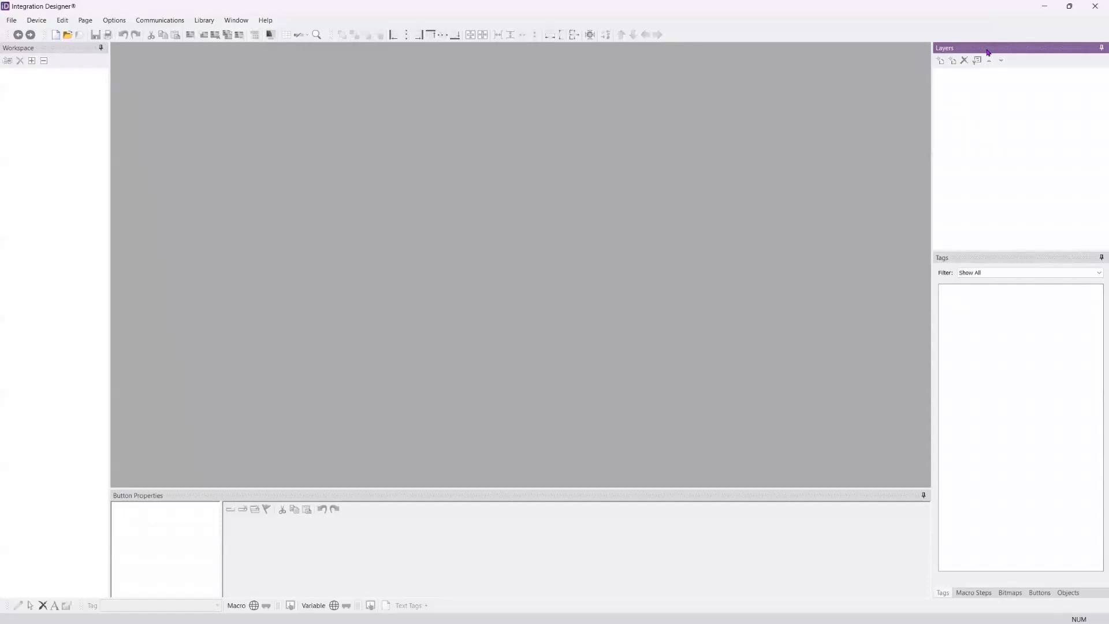
{"action": "left_click", "coordinate": [942, 259]}
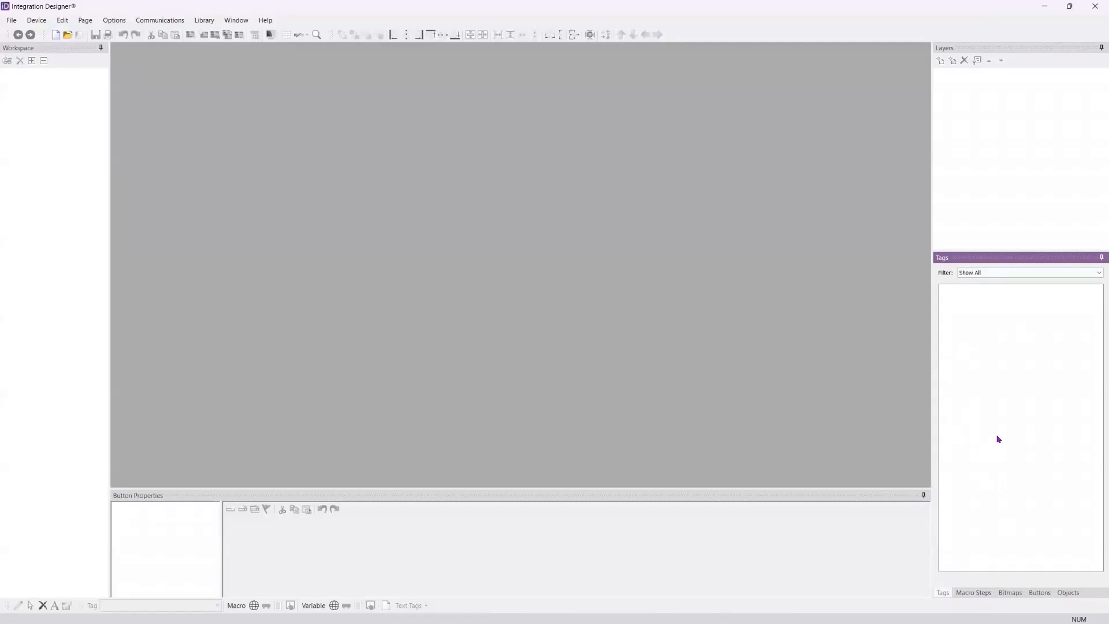
{"action": "left_click", "coordinate": [974, 595]}
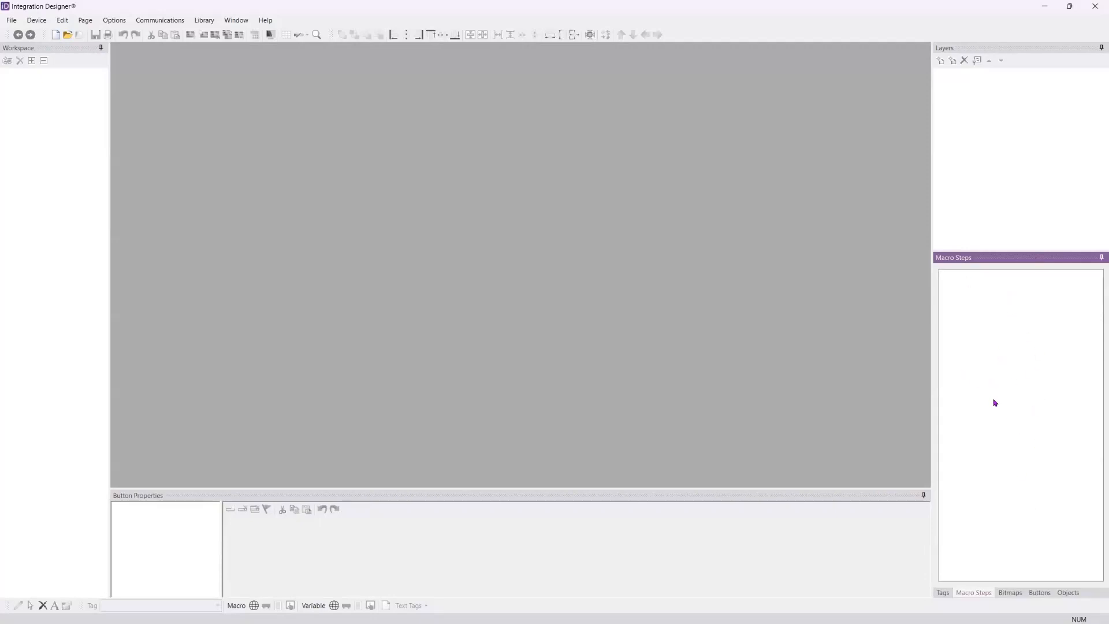
{"action": "left_click", "coordinate": [1016, 598]}
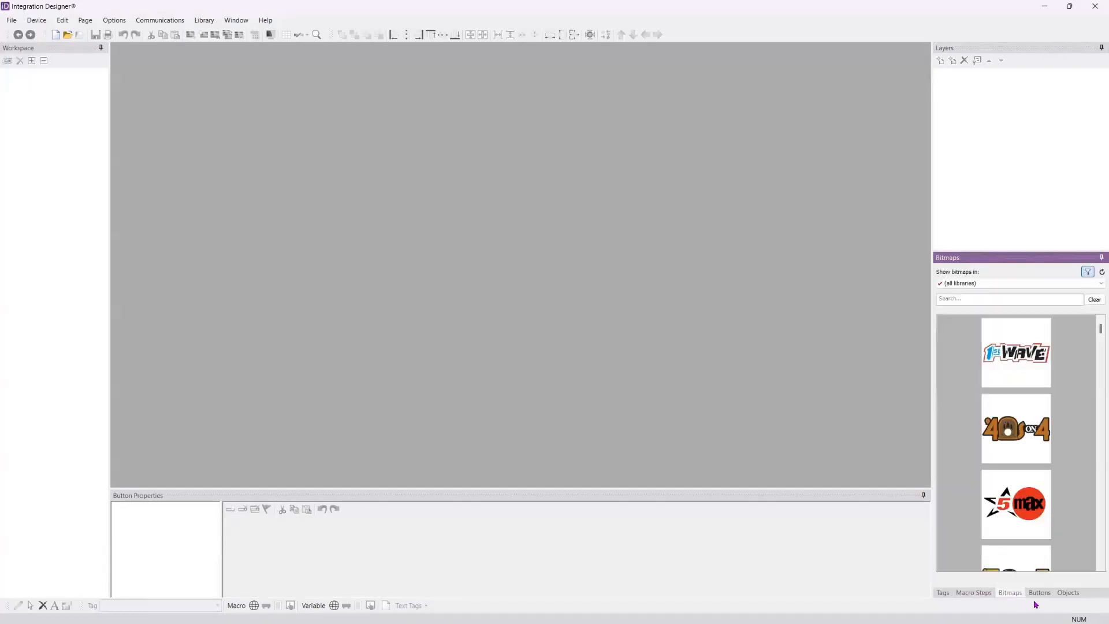
{"action": "left_click", "coordinate": [1037, 596]}
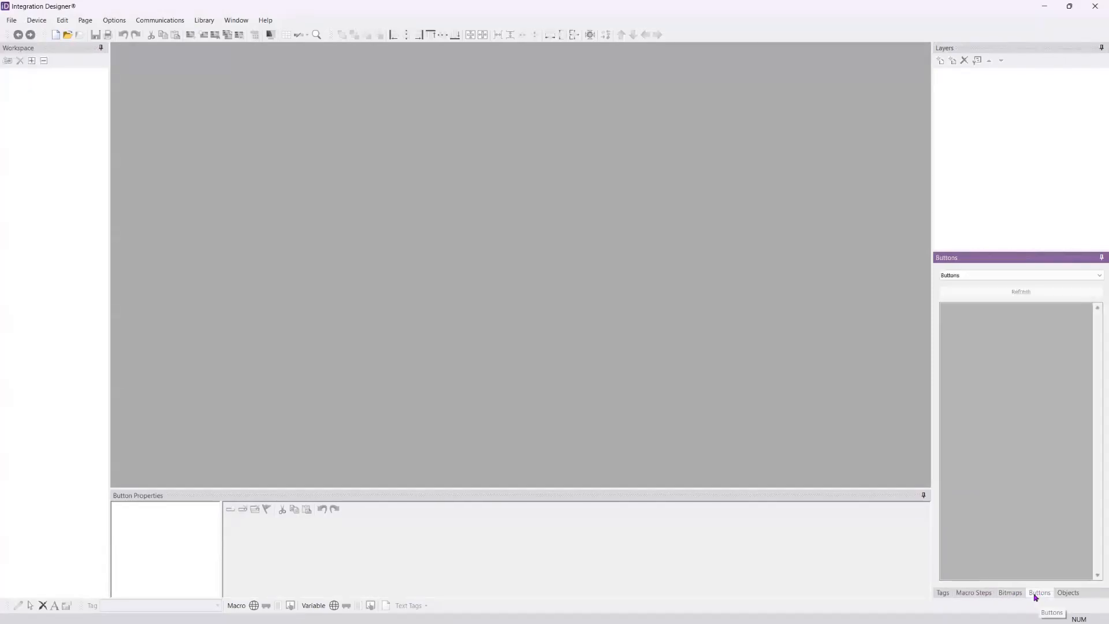
Step: Filter the Bitmaps pane to the Images library and switch it back to all libraries
{"action": "left_click", "coordinate": [1011, 595]}
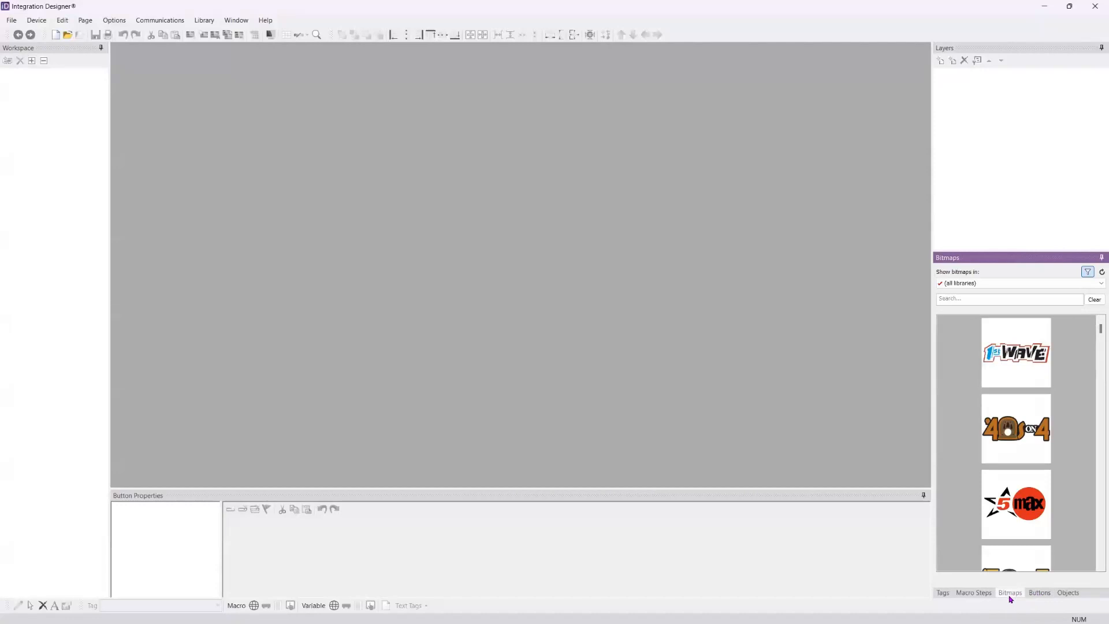
{"action": "left_click", "coordinate": [1075, 283]}
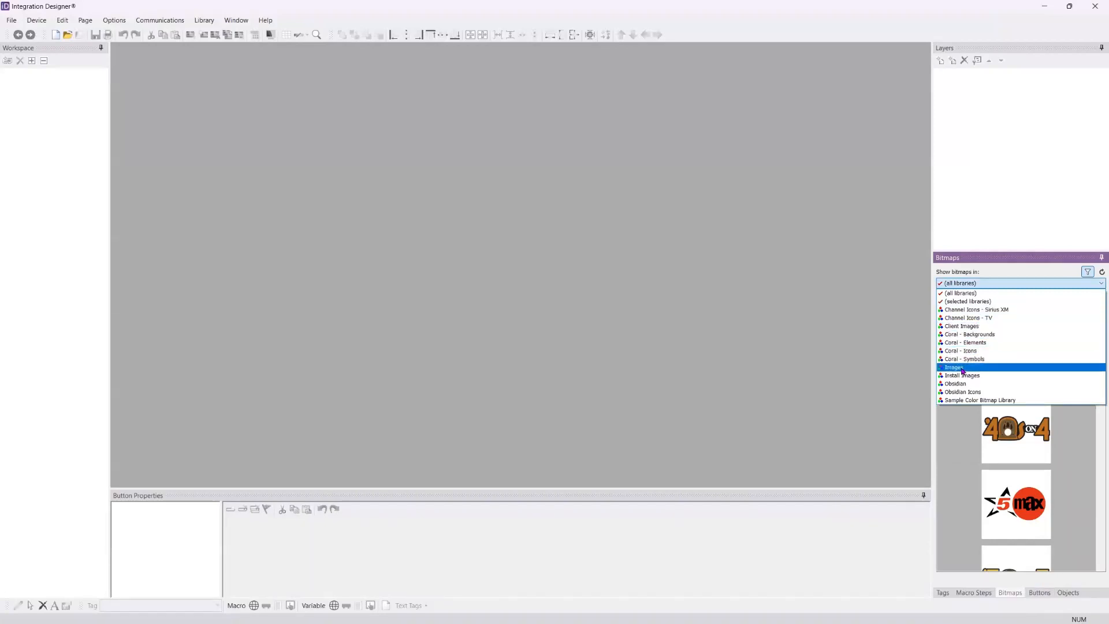
{"action": "left_click", "coordinate": [919, 548]}
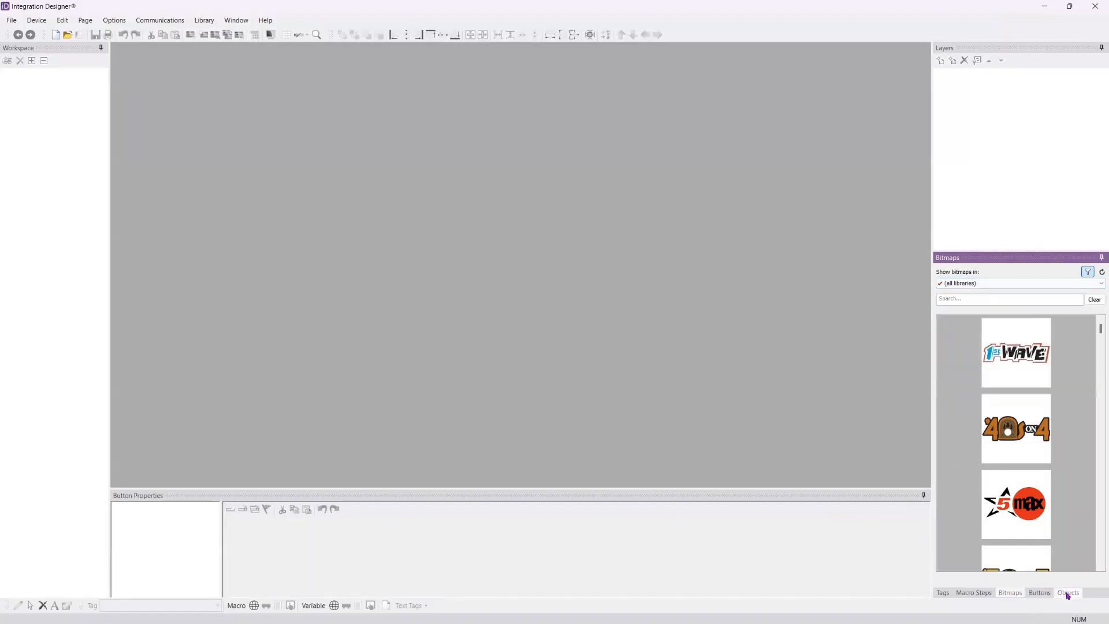
{"action": "left_click", "coordinate": [995, 283]}
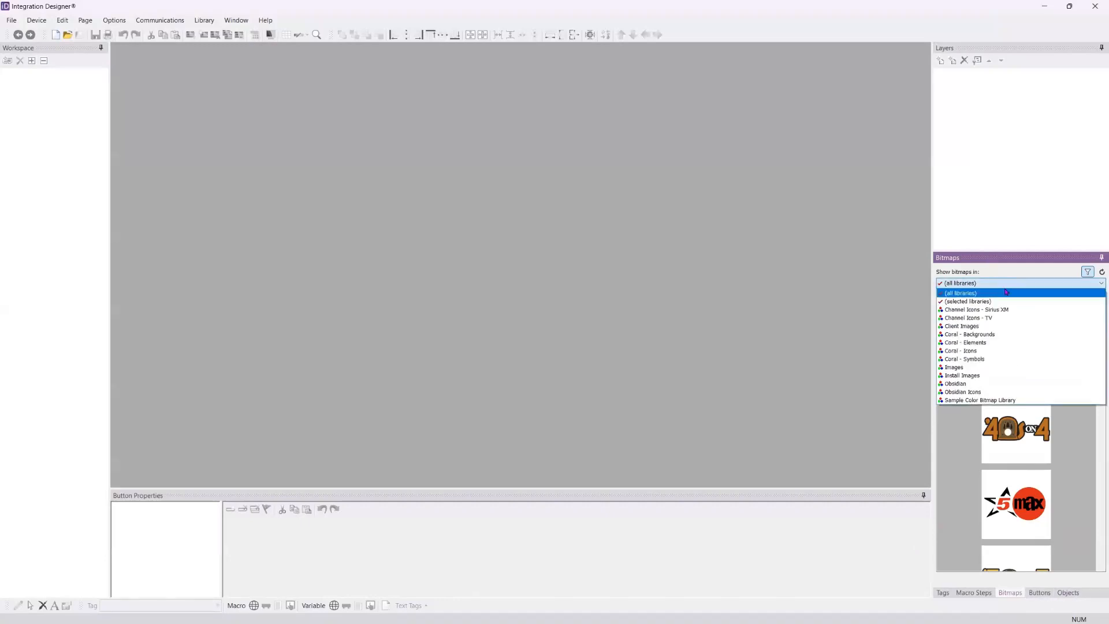
{"action": "left_click", "coordinate": [978, 368]}
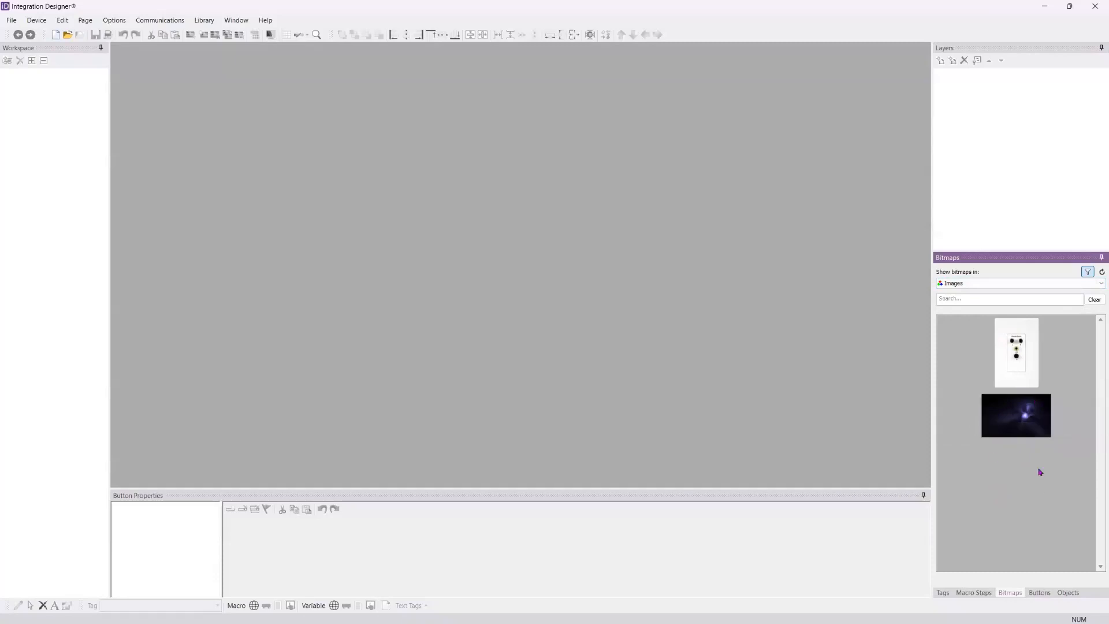
{"action": "left_click", "coordinate": [1010, 288]}
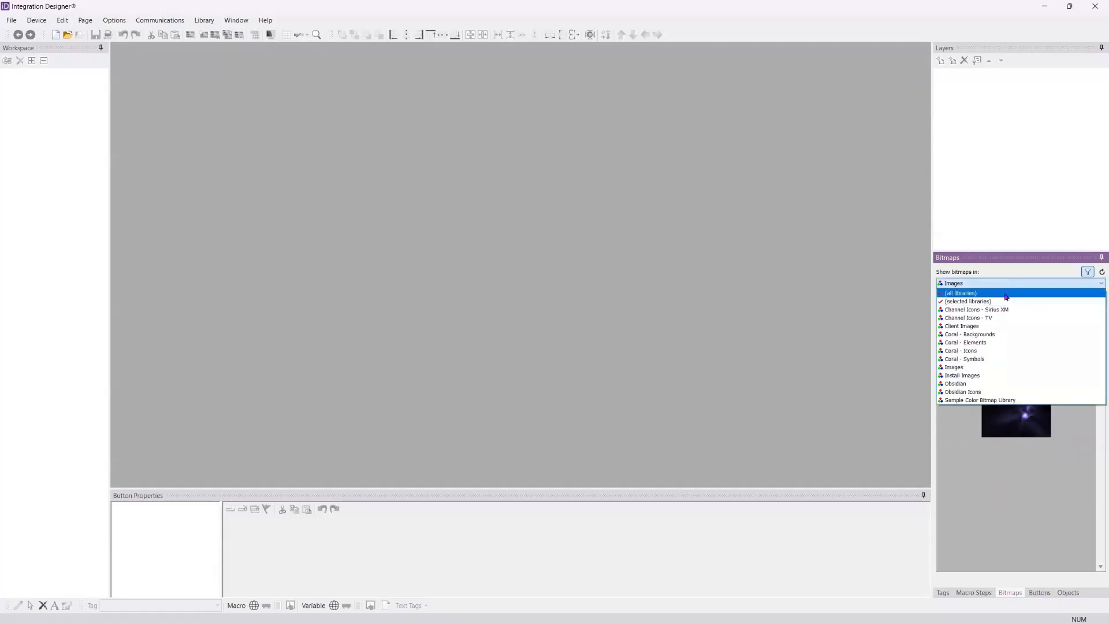
{"action": "left_click", "coordinate": [1006, 293]}
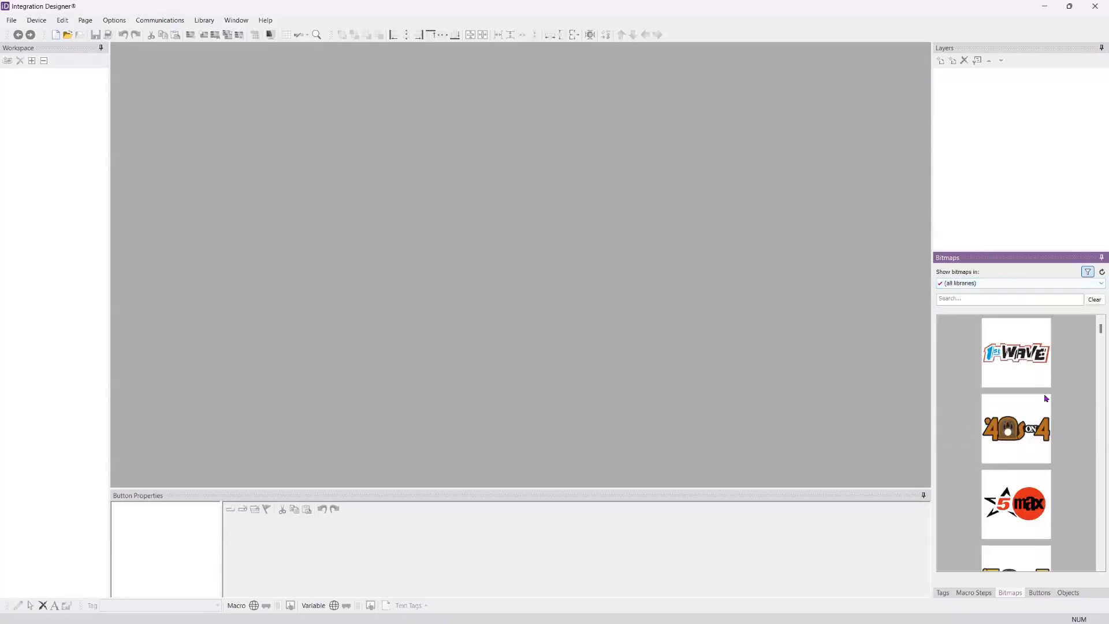
Step: Open the Objects pane and look through its list of available object types
{"action": "left_click", "coordinate": [1069, 593]}
{"action": "left_click", "coordinate": [1033, 279]}
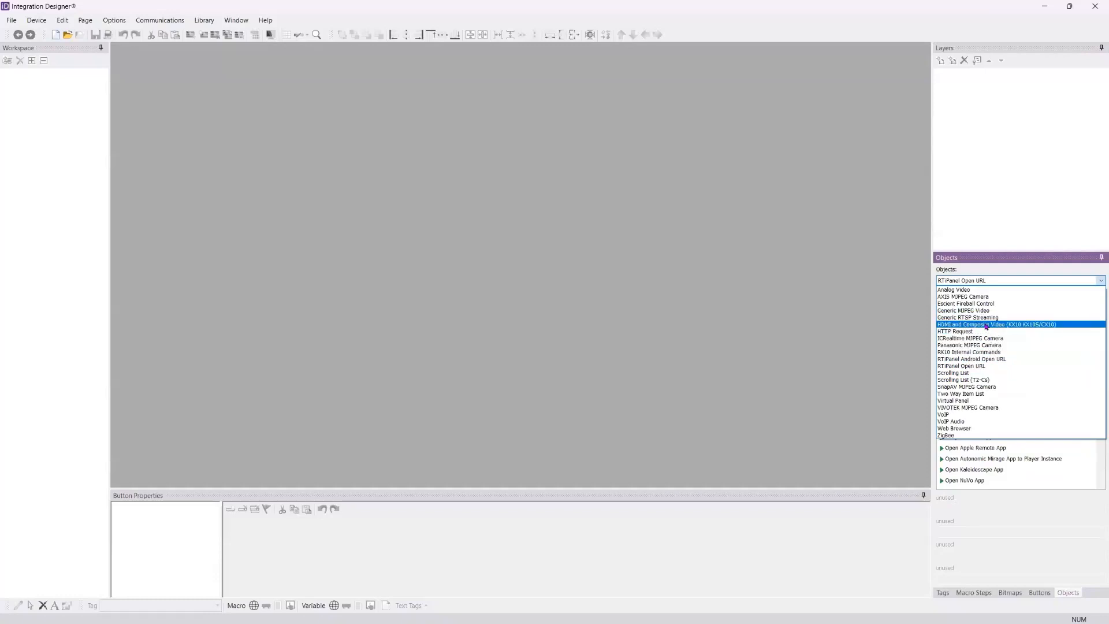
{"action": "left_click", "coordinate": [865, 330]}
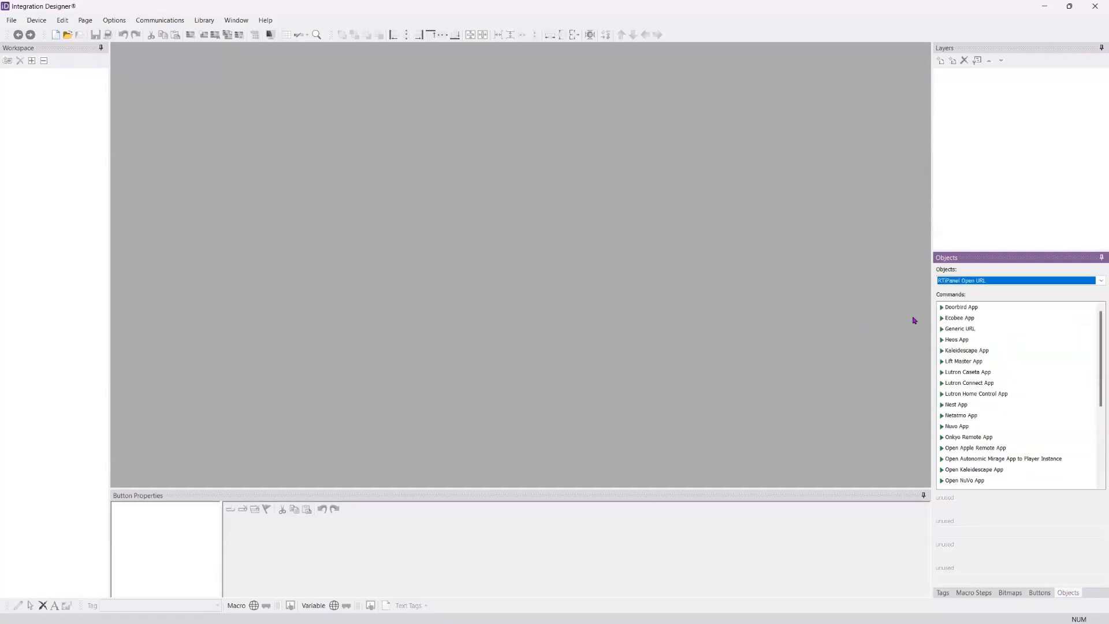
Step: Check the list of object types once more and look at the Button Properties pane
{"action": "left_click", "coordinate": [1022, 281]}
{"action": "left_click", "coordinate": [1028, 279]}
{"action": "left_click", "coordinate": [354, 497]}
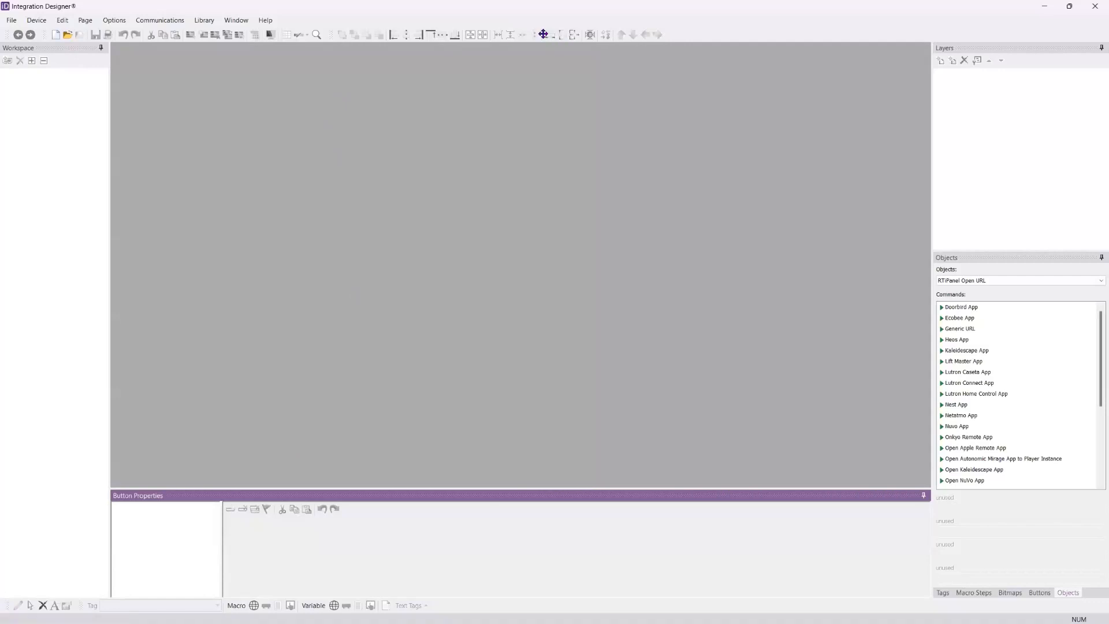
Step: Try relocating the alignment toolbar and the drawing-tools toolbar, and return both to their original places
{"action": "left_click_drag", "start_coordinate": [543, 34], "coordinate": [334, 35]}
{"action": "mouse_move", "coordinate": [7, 605]}
{"action": "left_mouse_down"}
{"action": "mouse_move", "coordinate": [518, 46]}
{"action": "mouse_move", "coordinate": [680, 38]}
{"action": "mouse_move", "coordinate": [664, 33]}
{"action": "mouse_move", "coordinate": [87, 585]}
{"action": "mouse_move", "coordinate": [10, 614]}
{"action": "mouse_move", "coordinate": [6, 591]}
{"action": "left_mouse_up"}
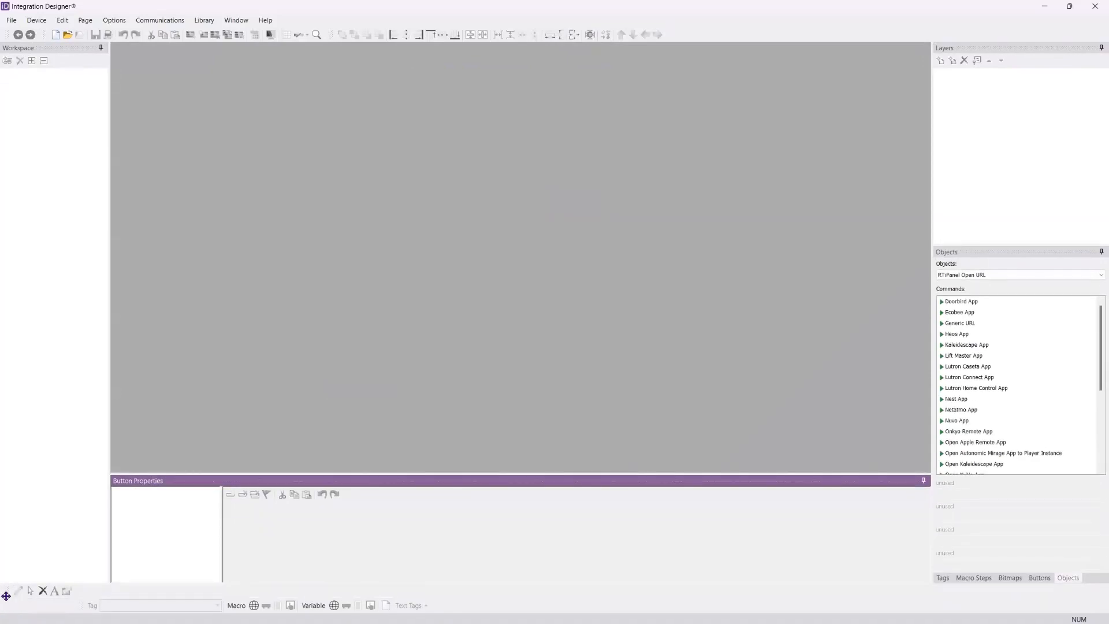
{"action": "left_click_drag", "start_coordinate": [6, 597], "coordinate": [4, 607]}
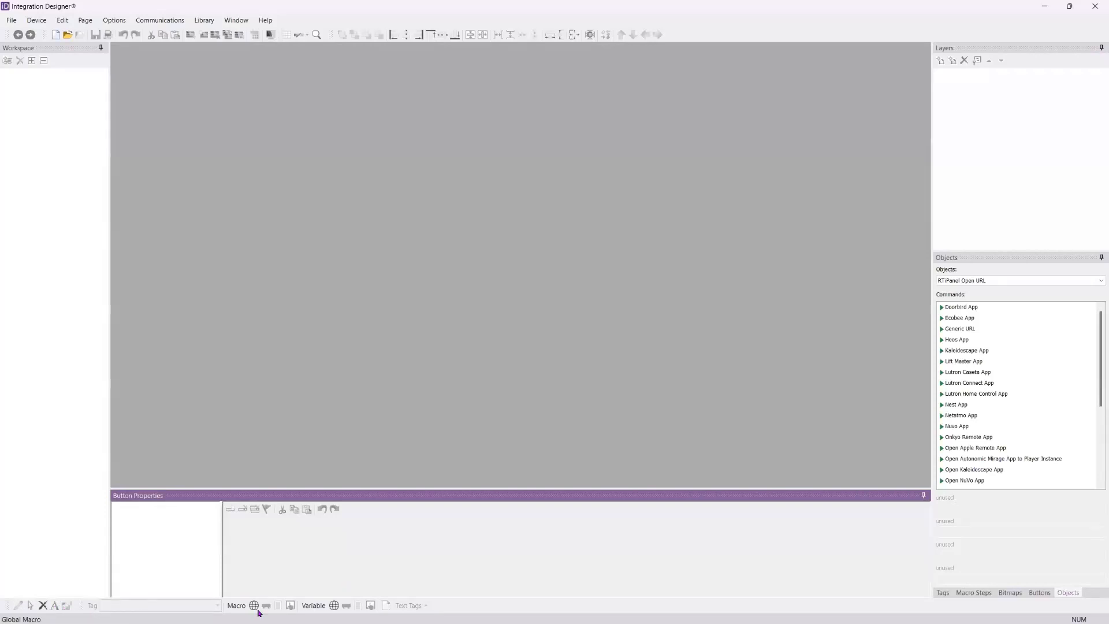
Step: Review the commands offered under File, Device, Edit, Page, Options, Communications, Library, Window and Help
{"action": "left_click", "coordinate": [65, 46]}
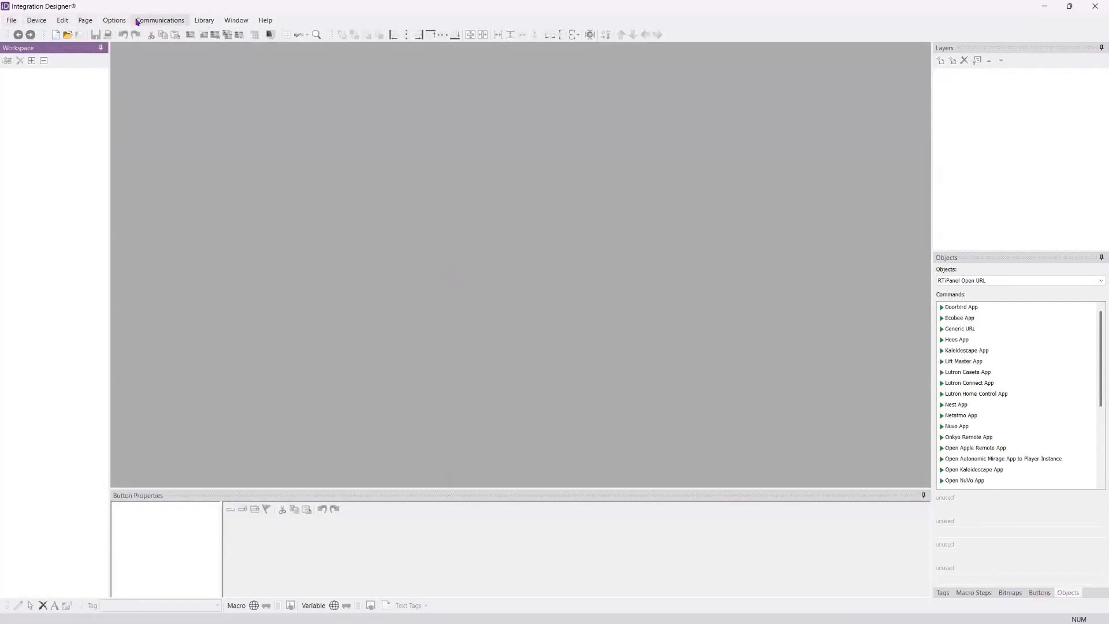
{"action": "left_click", "coordinate": [7, 22]}
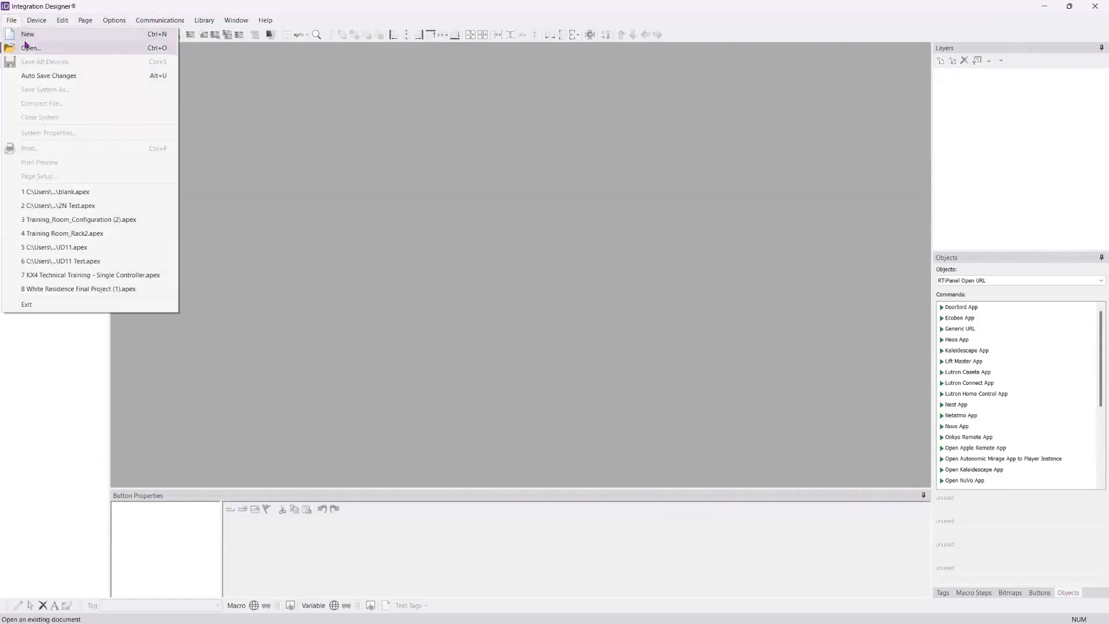
{"action": "mouse_move", "coordinate": [31, 20]}
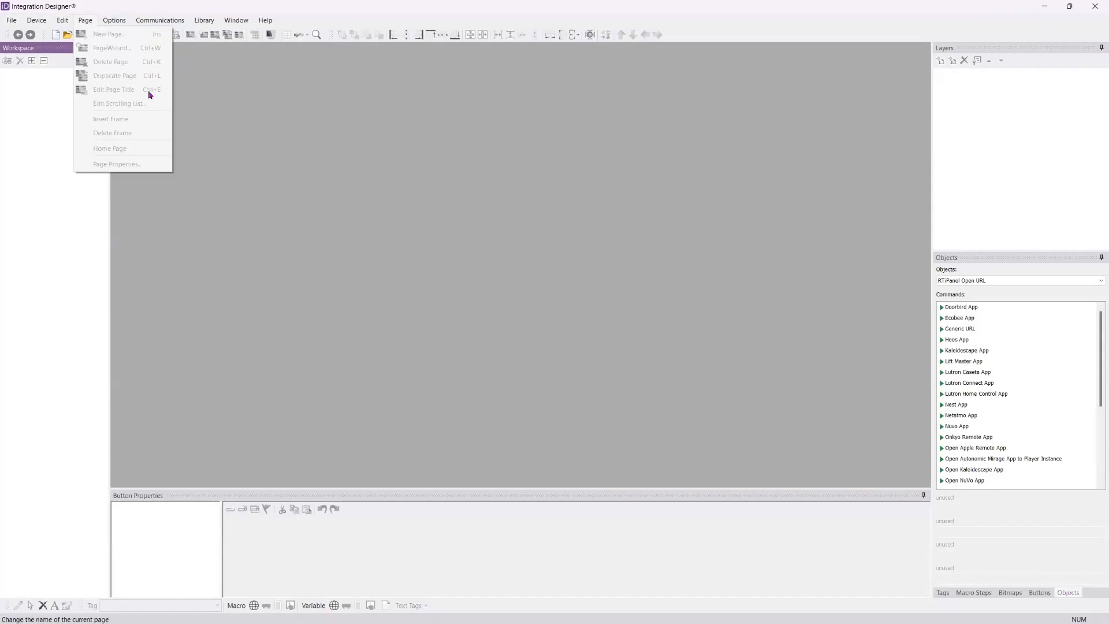
{"action": "mouse_move", "coordinate": [115, 21]}
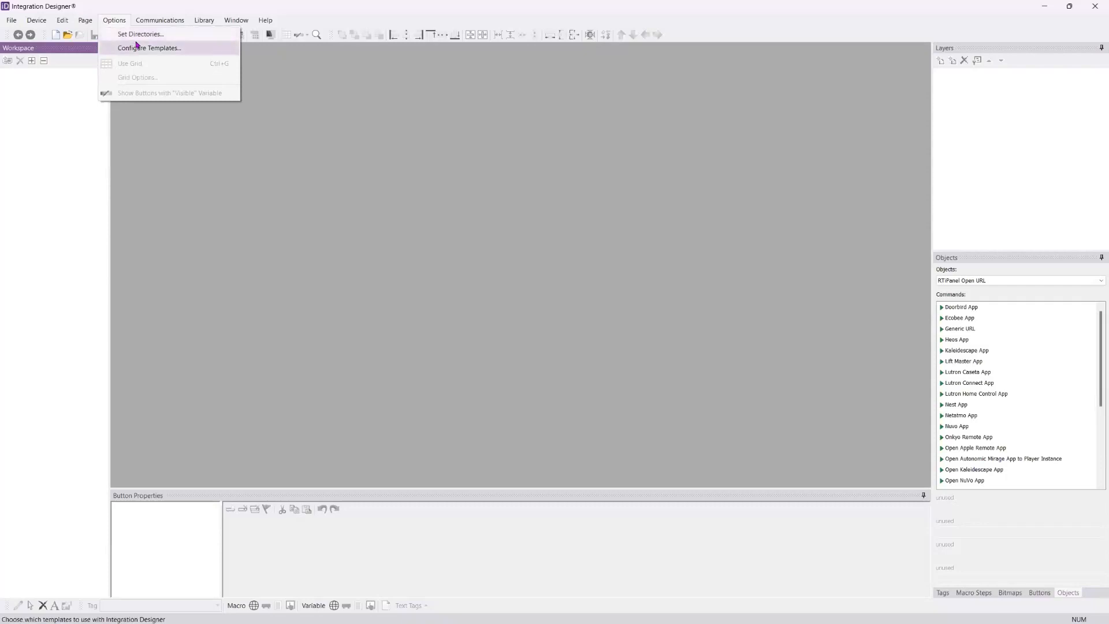
{"action": "left_click", "coordinate": [144, 23]}
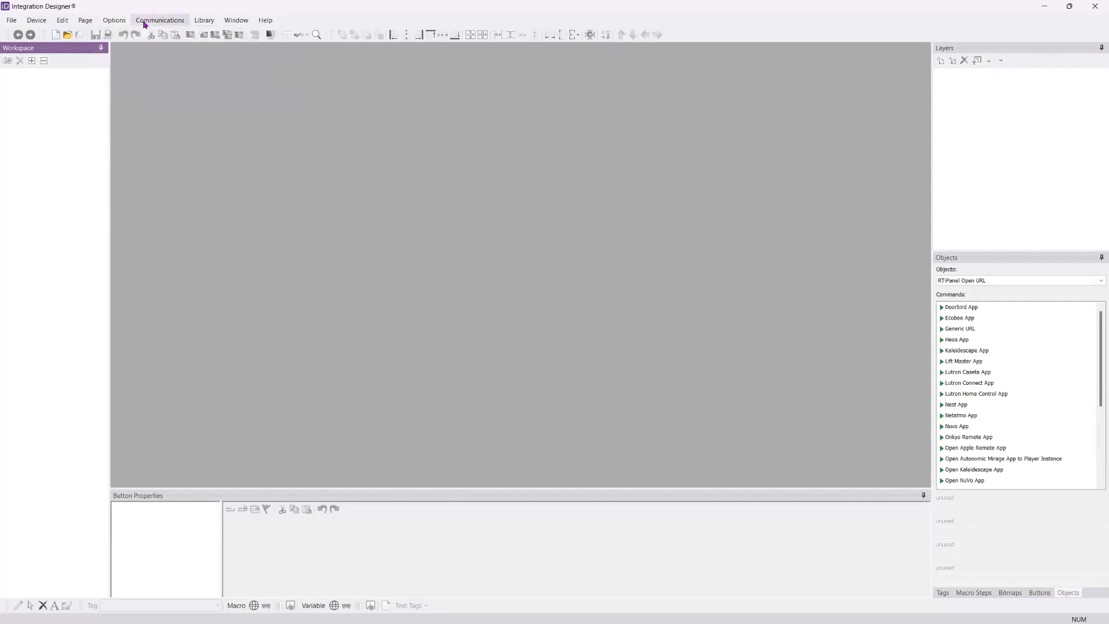
{"action": "left_click", "coordinate": [152, 20]}
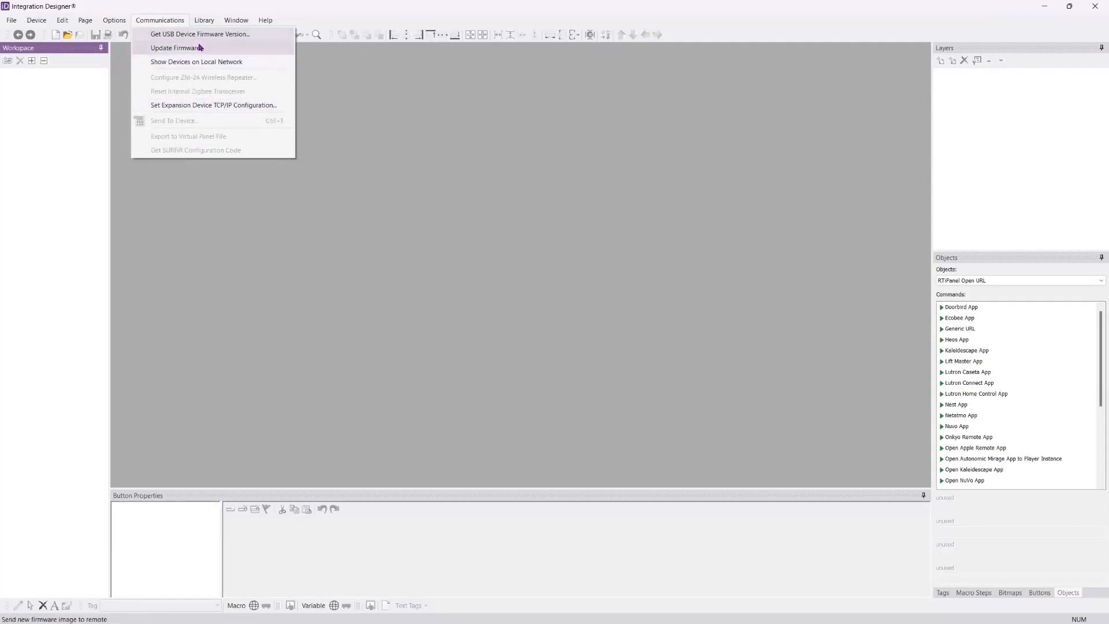
{"action": "mouse_move", "coordinate": [201, 24]}
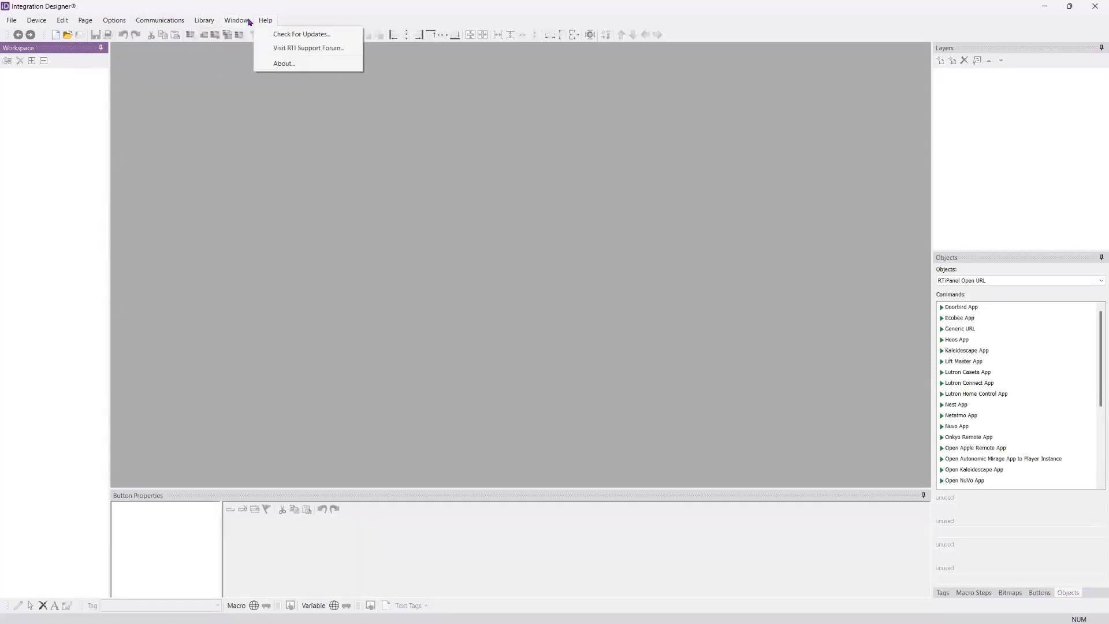
{"action": "left_click", "coordinate": [143, 173]}
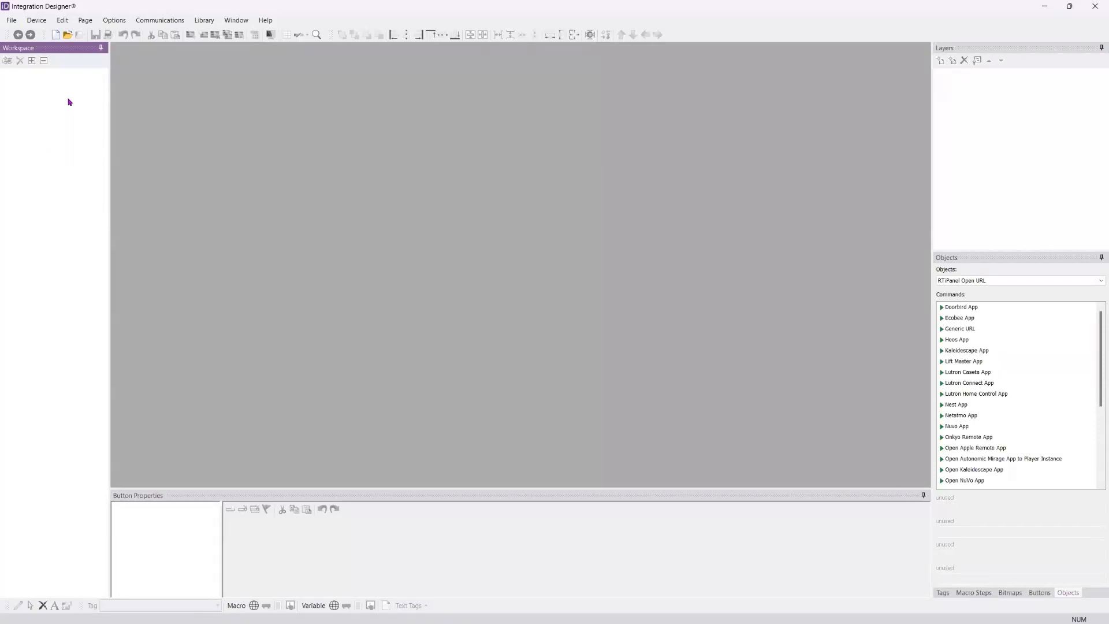
Step: Start a new system file and name it Single Room Programming
{"action": "left_click", "coordinate": [56, 35]}
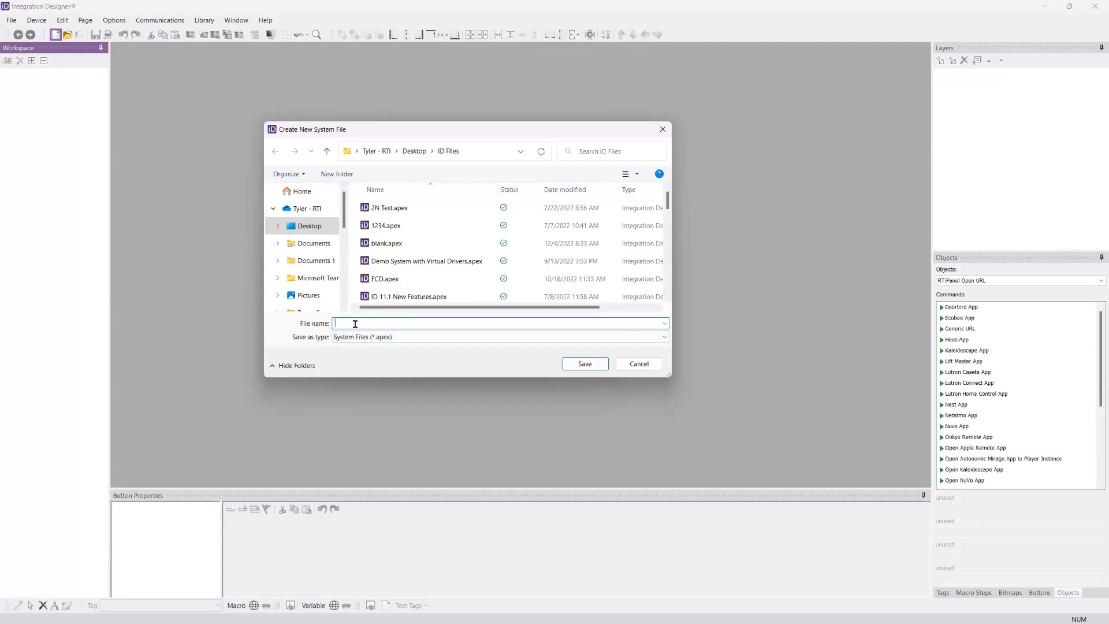
{"action": "type", "text": "Singe"}
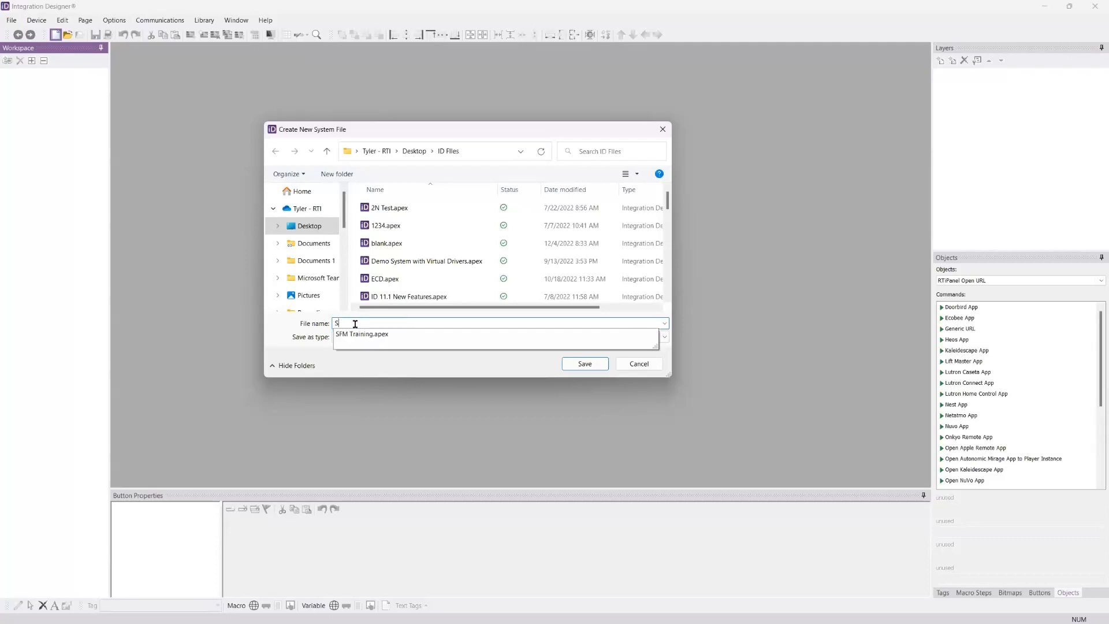
{"action": "key", "text": "BackSpace"}
{"action": "key", "text": "BackSpace"}
{"action": "key", "text": "BackSpace"}
{"action": "key", "text": "BackSpace"}
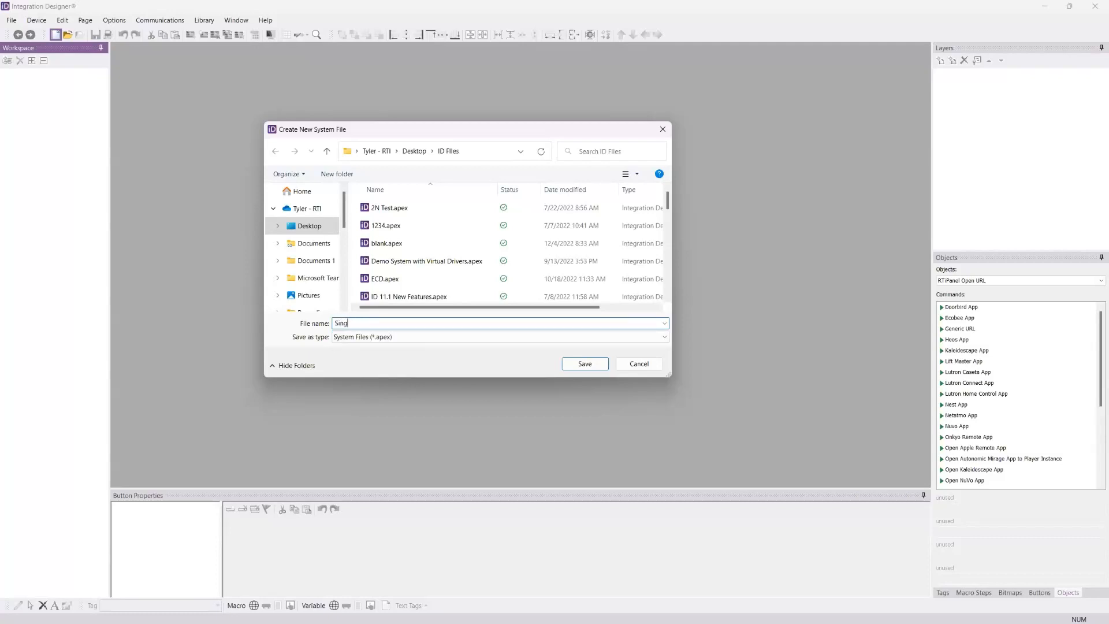
{"action": "type", "text": "ngle Room Programming"}
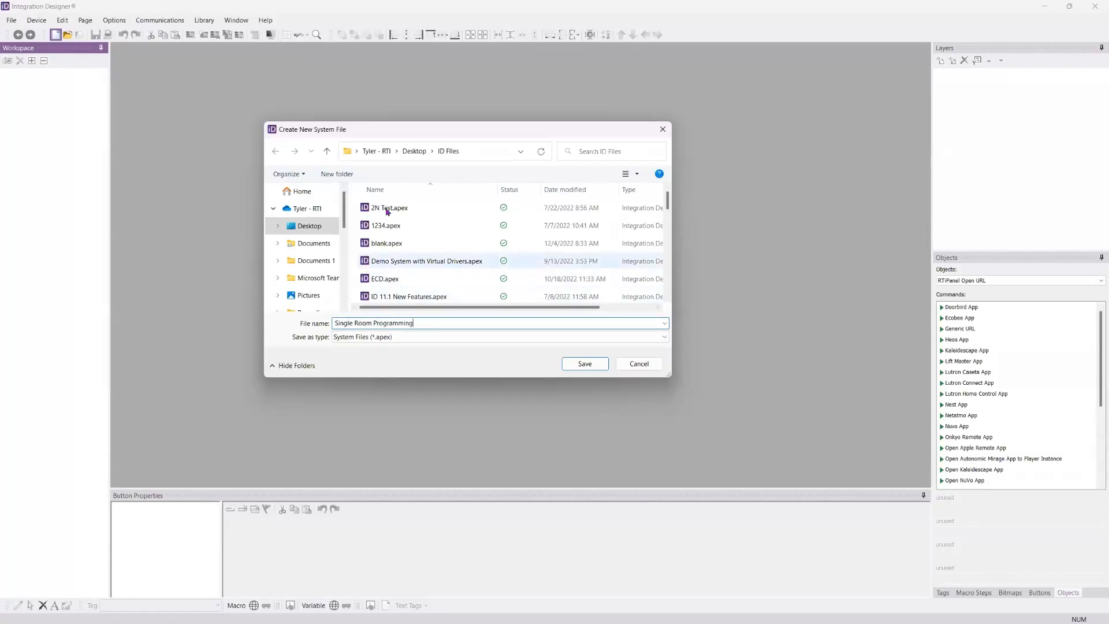
{"action": "left_click", "coordinate": [415, 152]}
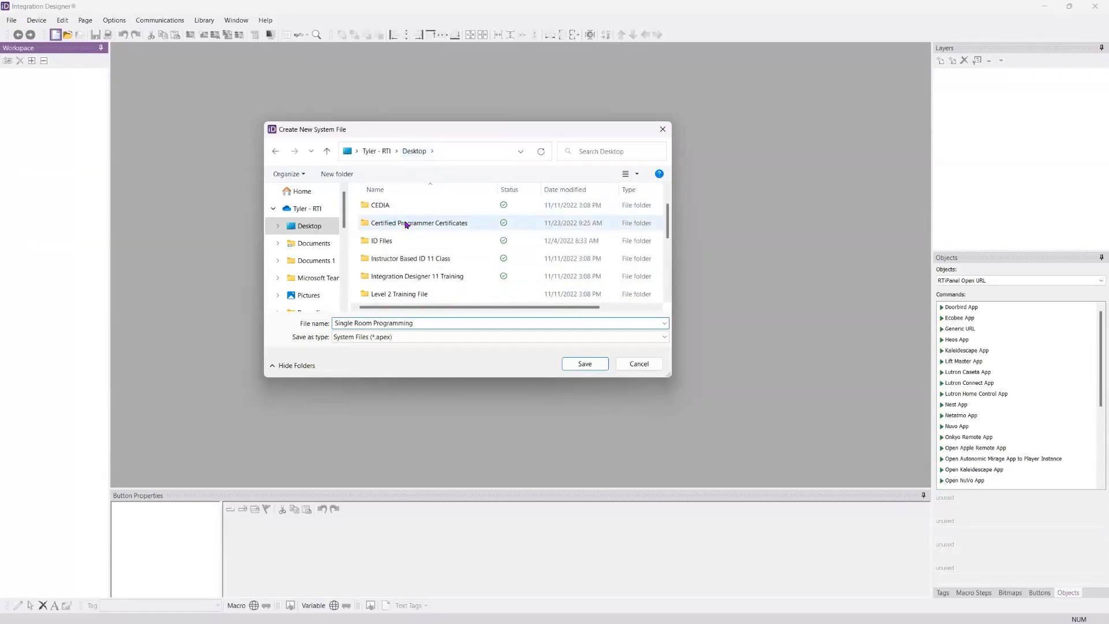
{"action": "scroll", "coordinate": [410, 231], "scroll_direction": "down", "scroll_amount": 3}
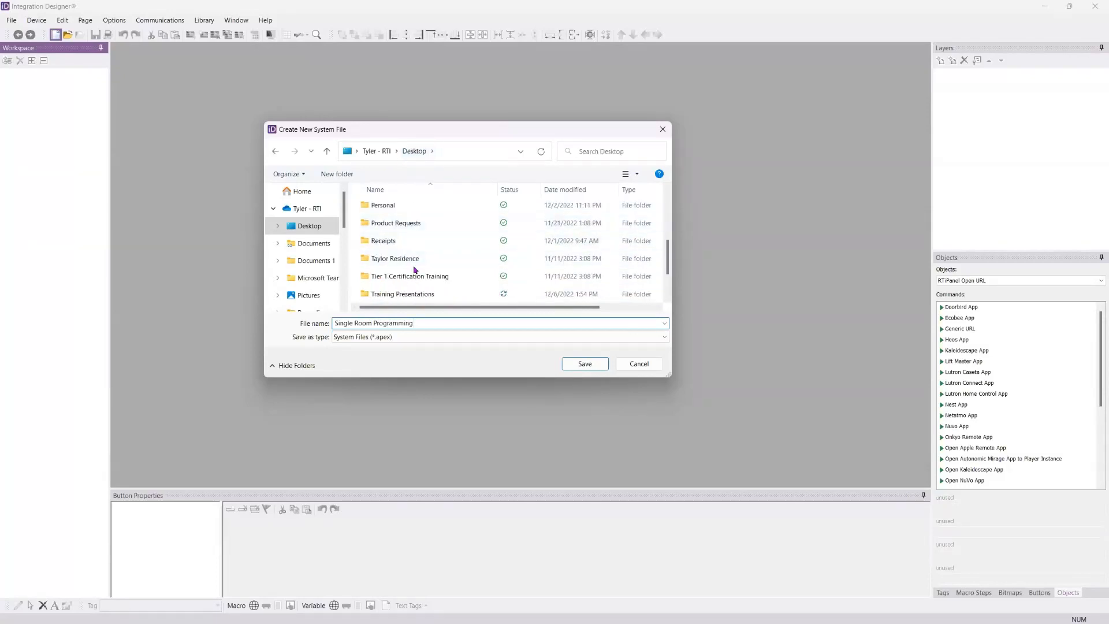
{"action": "double_click", "coordinate": [374, 260]}
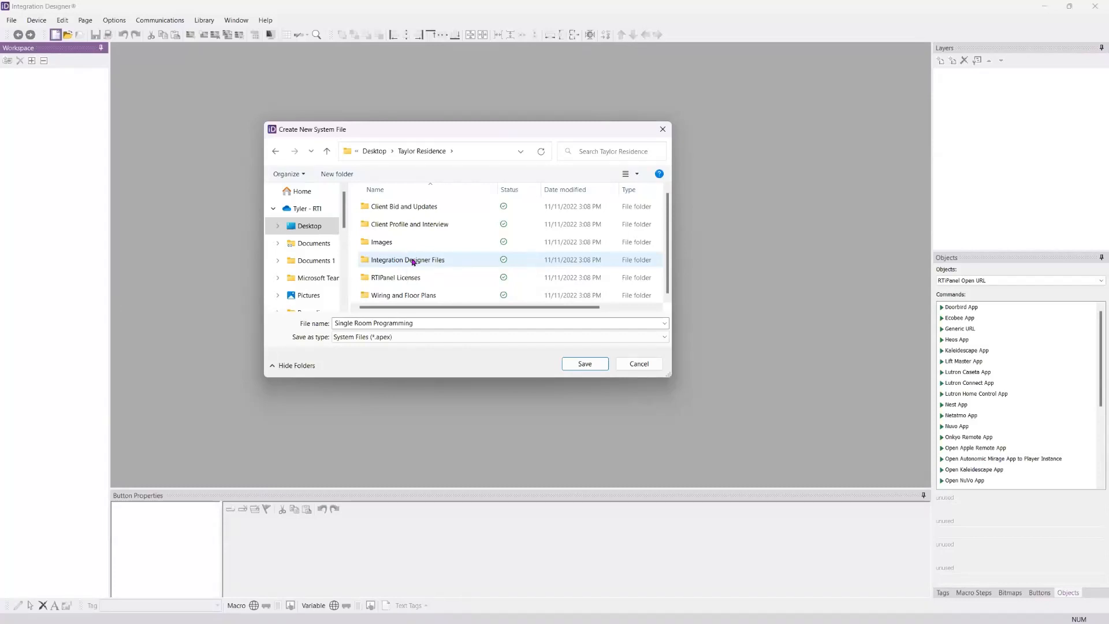
Step: Save the new system file in the Integration Designer folder inside Documents 1
{"action": "left_click", "coordinate": [313, 260]}
{"action": "scroll", "coordinate": [401, 220], "scroll_direction": "down", "scroll_amount": 1}
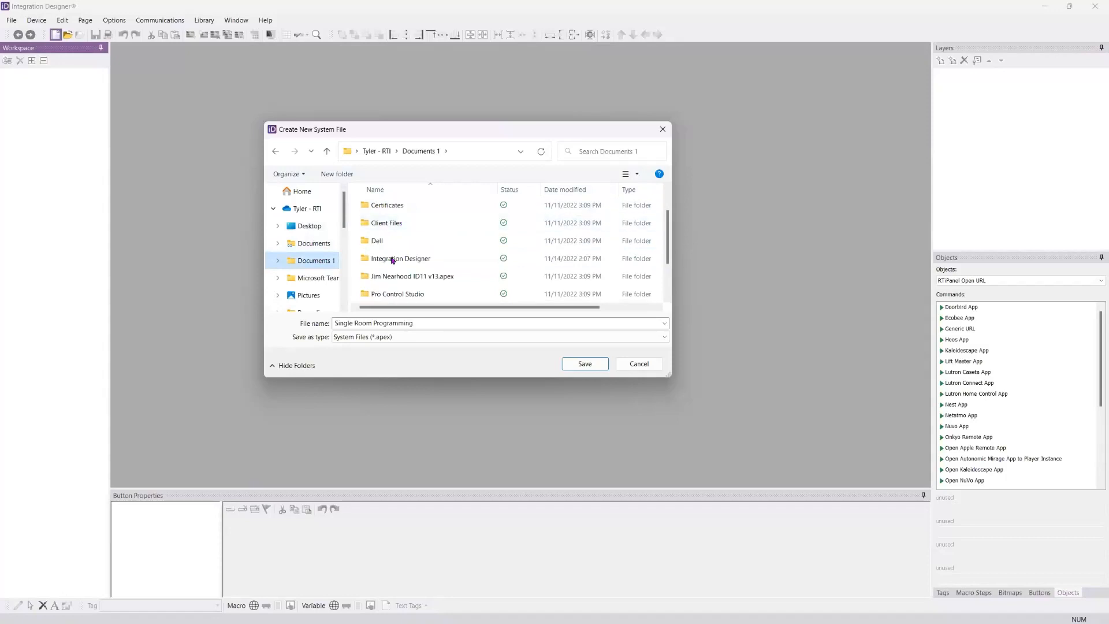
{"action": "double_click", "coordinate": [391, 258]}
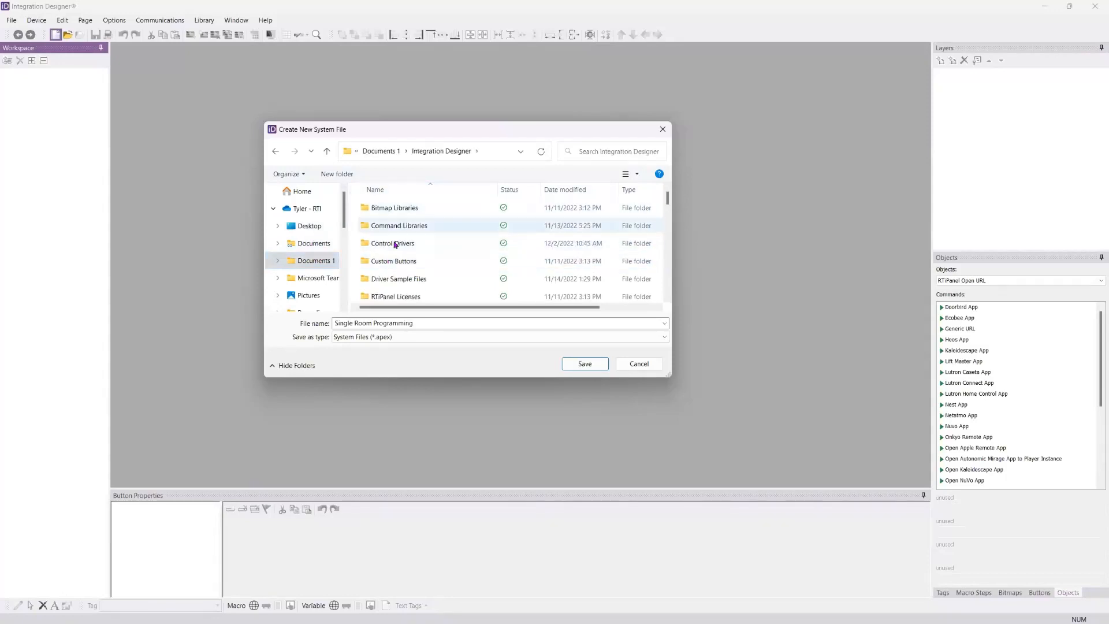
{"action": "scroll", "coordinate": [398, 249], "scroll_direction": "down", "scroll_amount": 3}
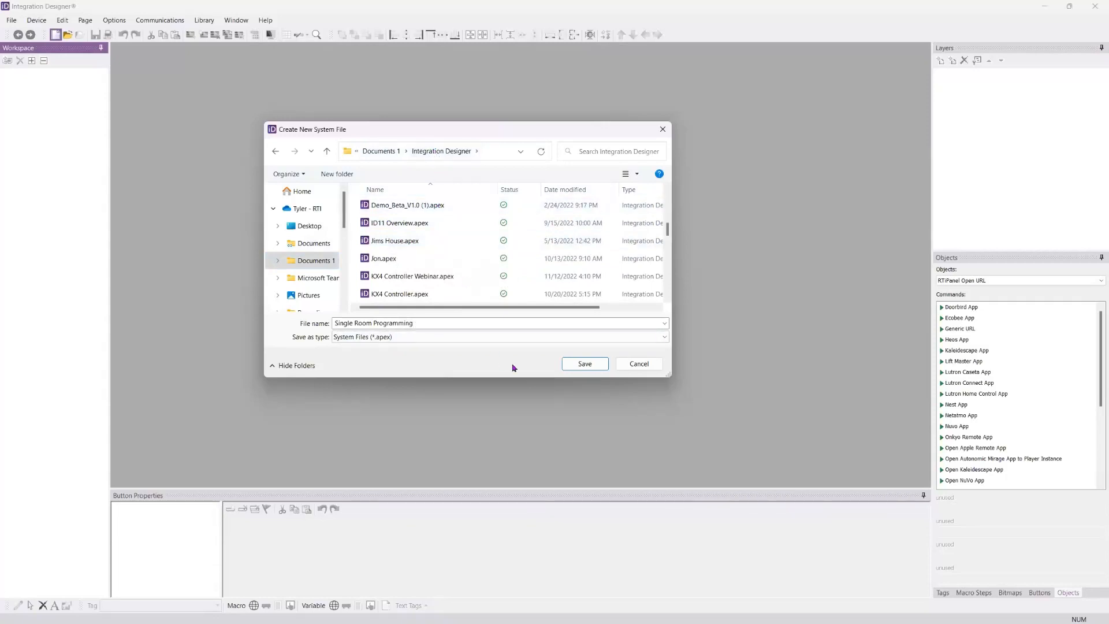
{"action": "left_click", "coordinate": [578, 363]}
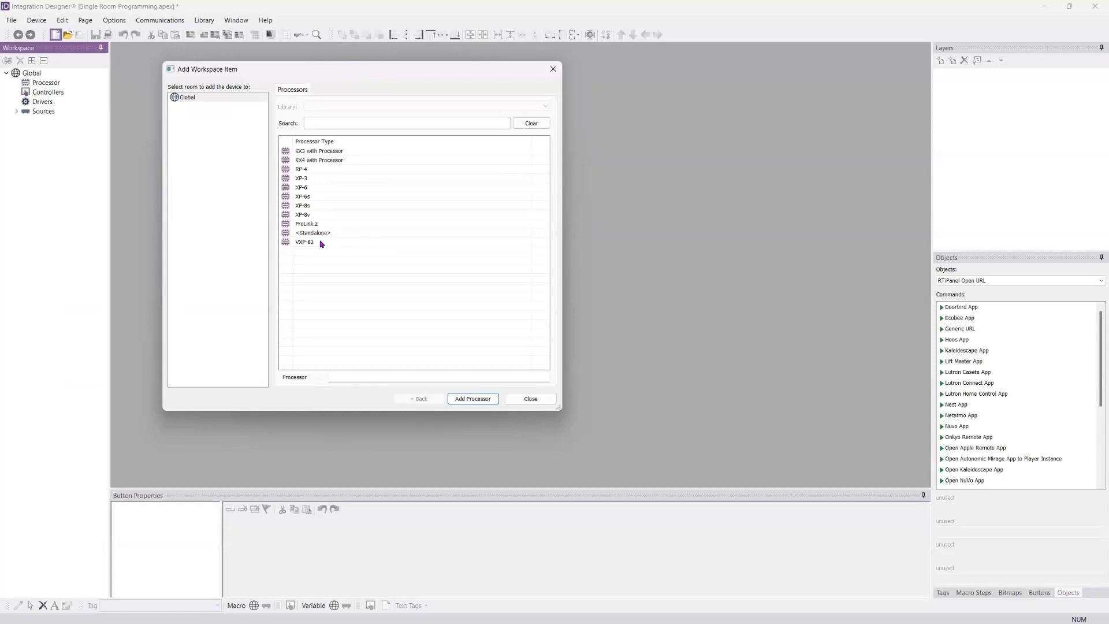
Step: Add an XP-3 processor to the Global room and name it XP-3 Main Processor
{"action": "left_click", "coordinate": [321, 180]}
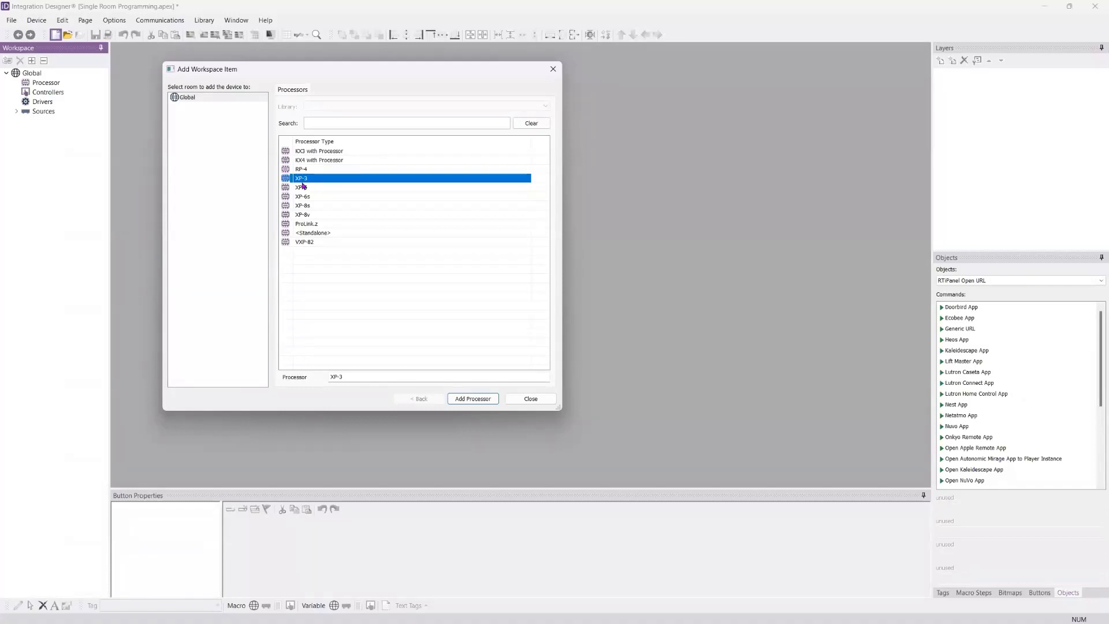
{"action": "left_click", "coordinate": [350, 376]}
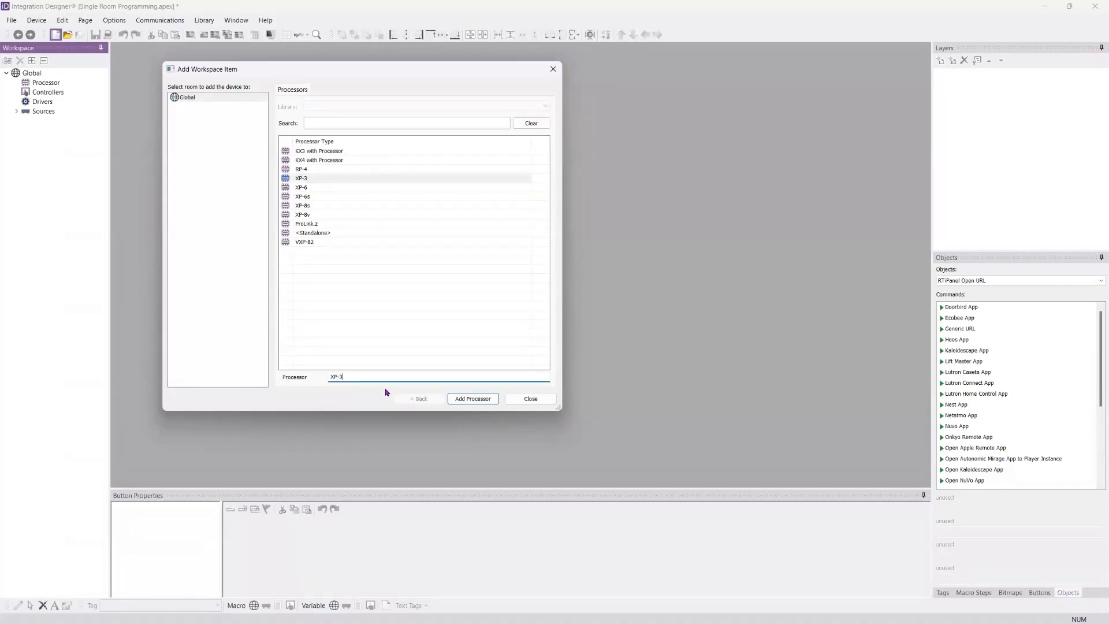
{"action": "type", "text": "Main Processor"}
{"action": "left_click", "coordinate": [479, 403]}
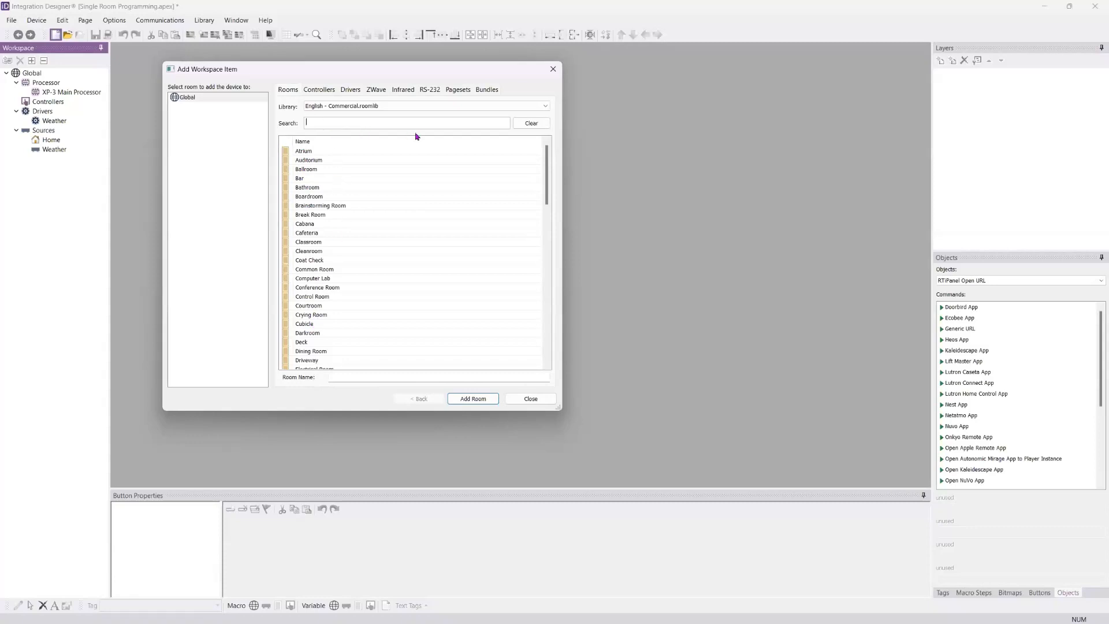
Step: Search the room library for Media and select Media Room as the room to add
{"action": "type", "text": "Media"}
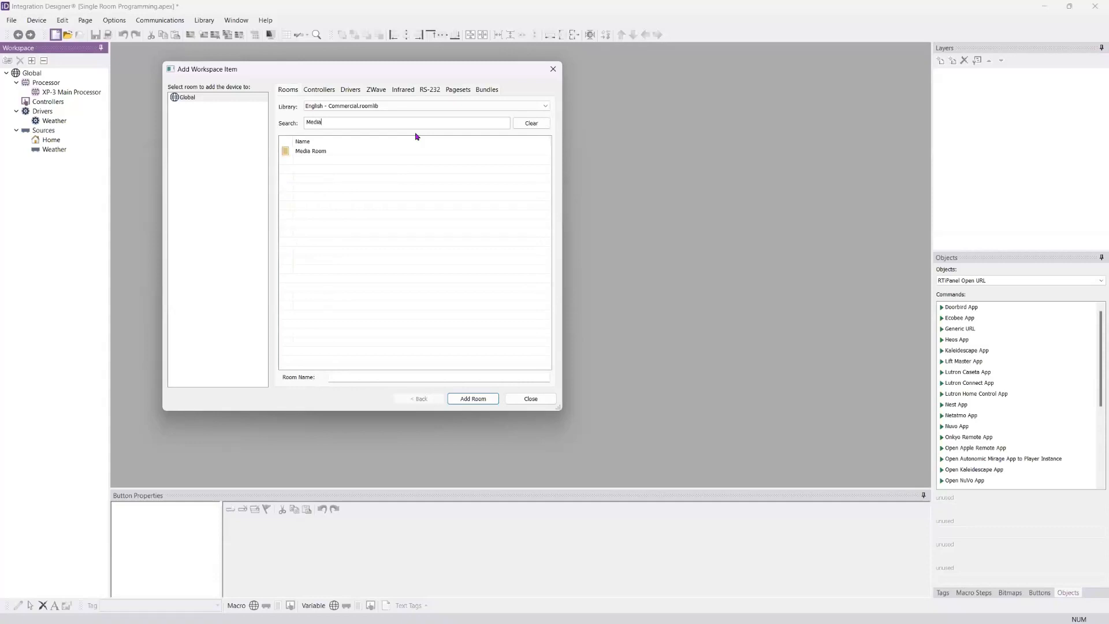
{"action": "left_click", "coordinate": [317, 152]}
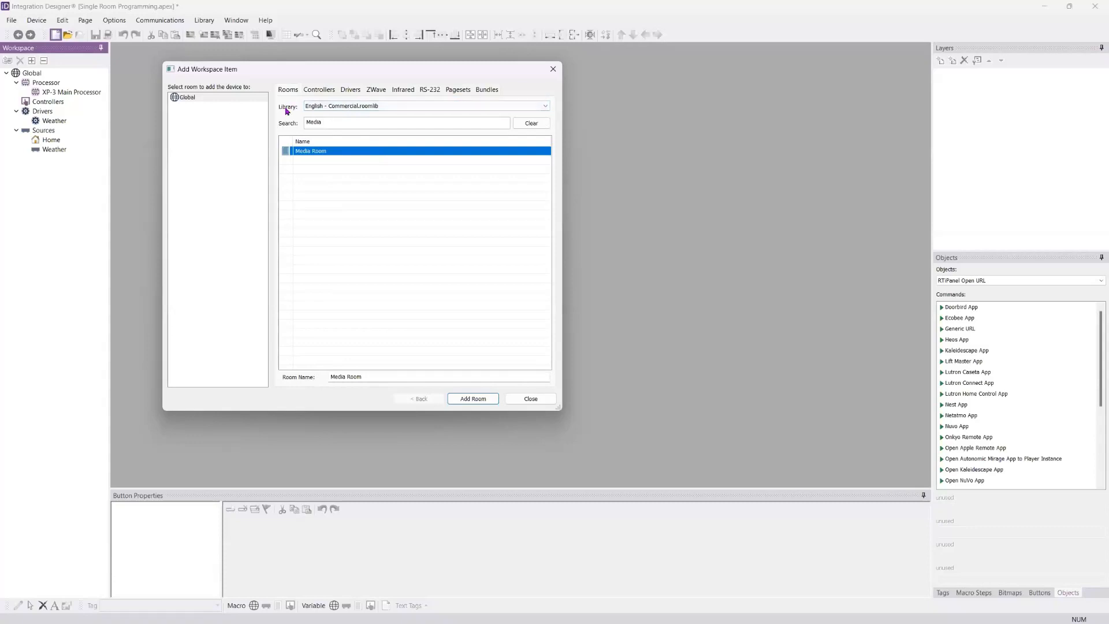
Step: Try the Svenska - Bostad room library and the Deutsche - Residentiell room library
{"action": "left_click", "coordinate": [546, 107]}
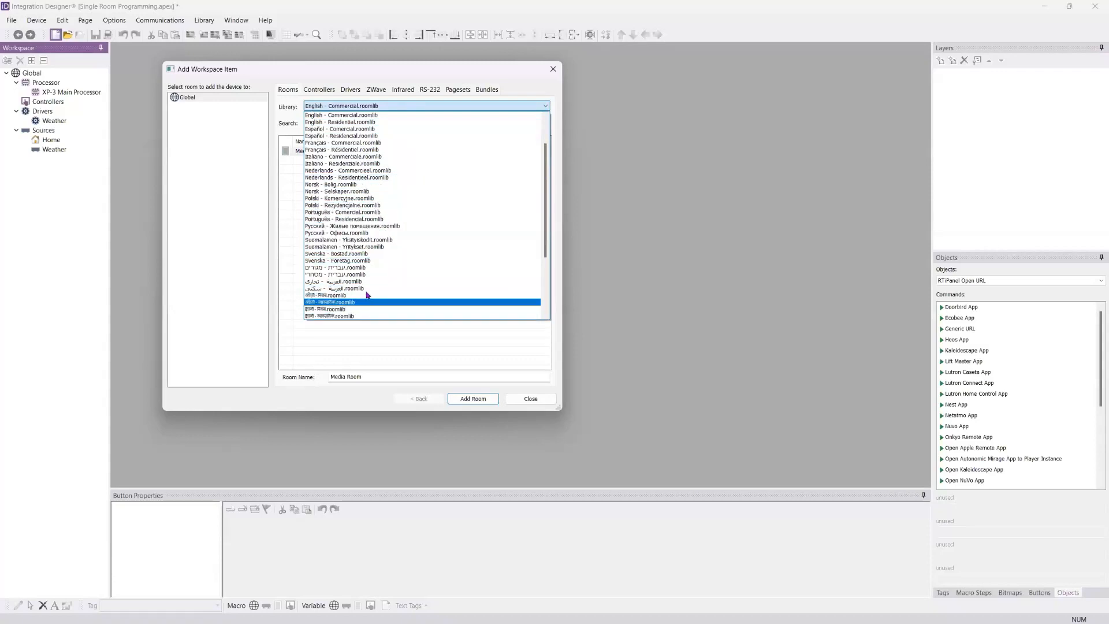
{"action": "left_click", "coordinate": [359, 254]}
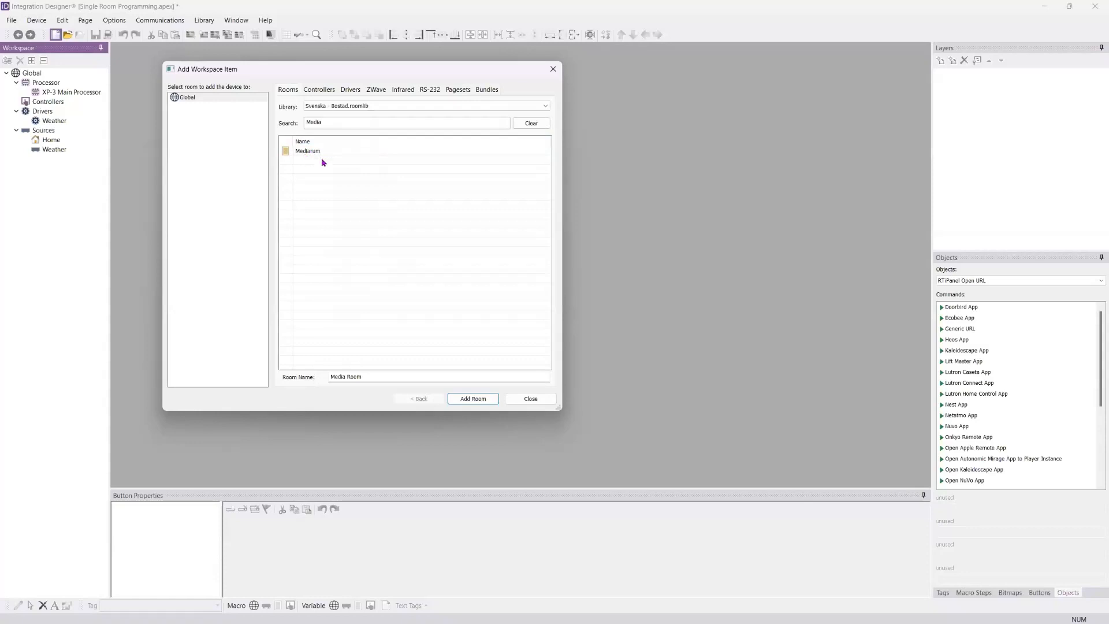
{"action": "left_click", "coordinate": [404, 108]}
{"action": "scroll", "coordinate": [379, 179], "scroll_direction": "up", "scroll_amount": 2}
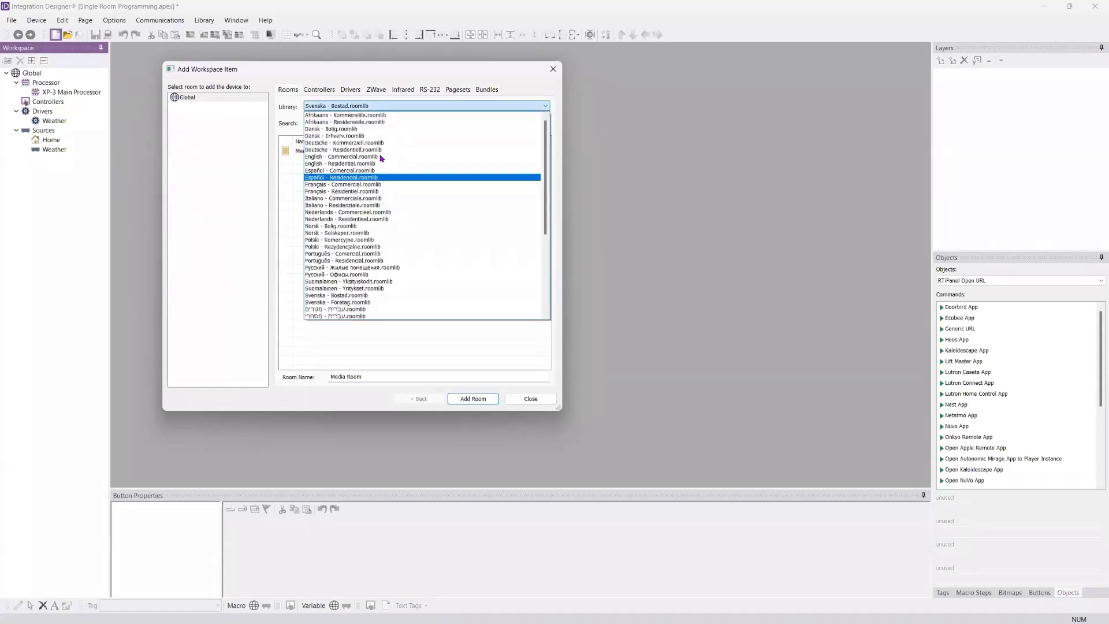
{"action": "left_click", "coordinate": [369, 149]}
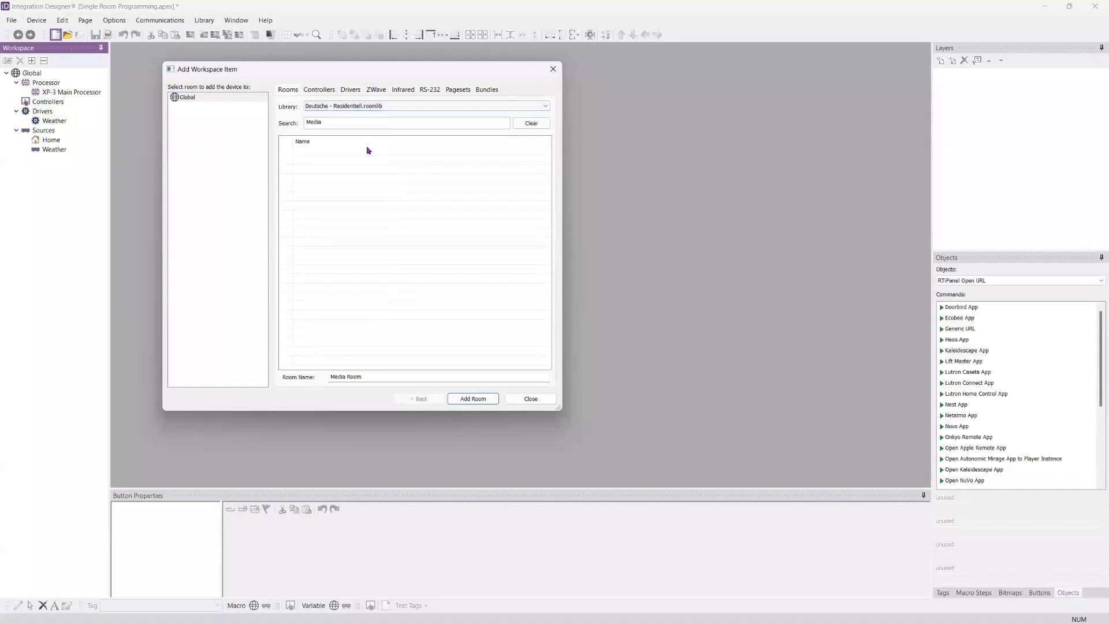
Step: Switch the room library to English - Residential, search it for Med and add the Media Room to the workspace
{"action": "left_click", "coordinate": [385, 109]}
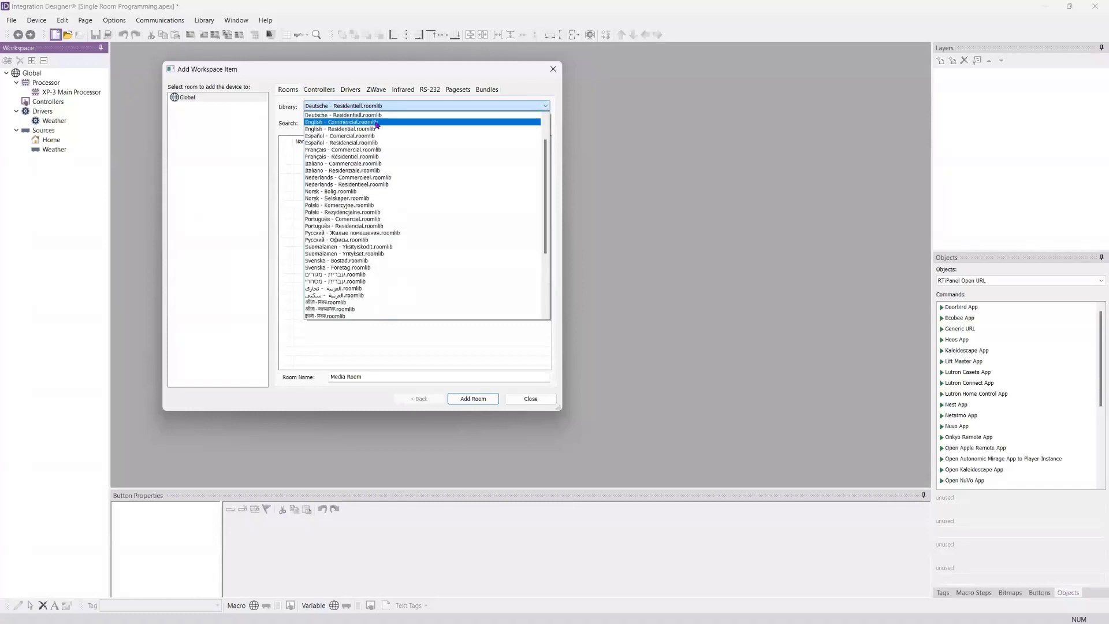
{"action": "left_click", "coordinate": [376, 129]}
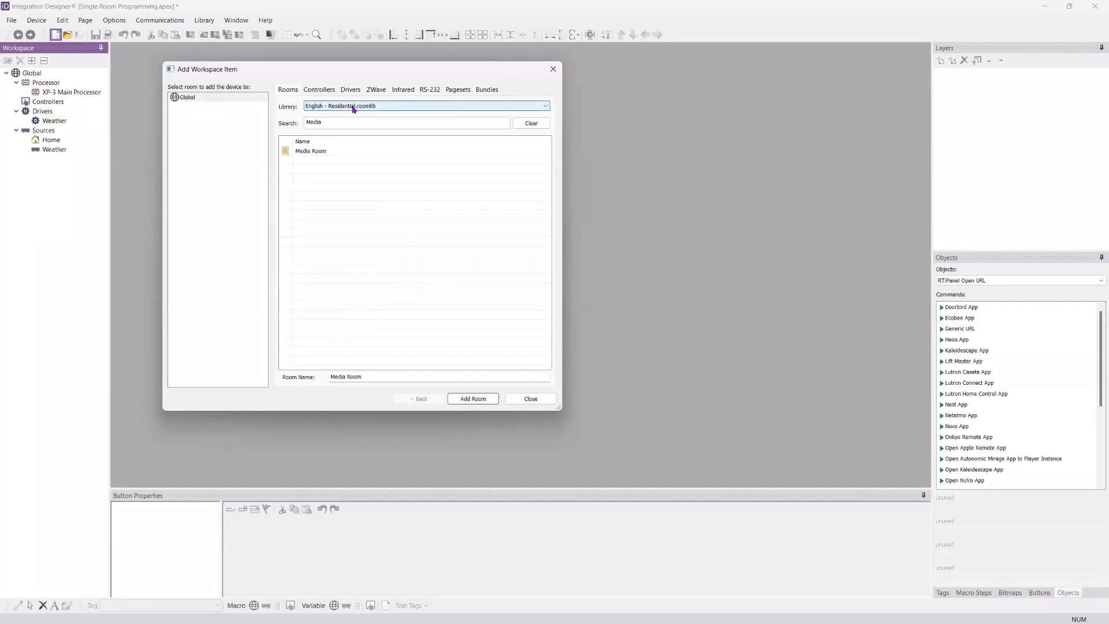
{"action": "left_click_drag", "start_coordinate": [333, 122], "coordinate": [299, 130]}
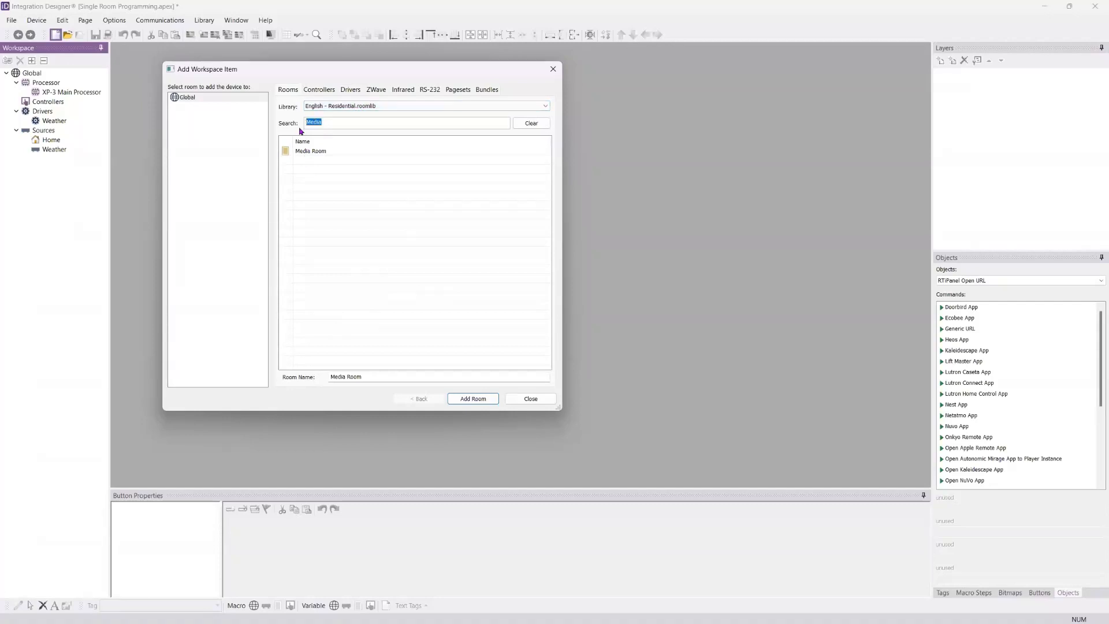
{"action": "type", "text": "M"}
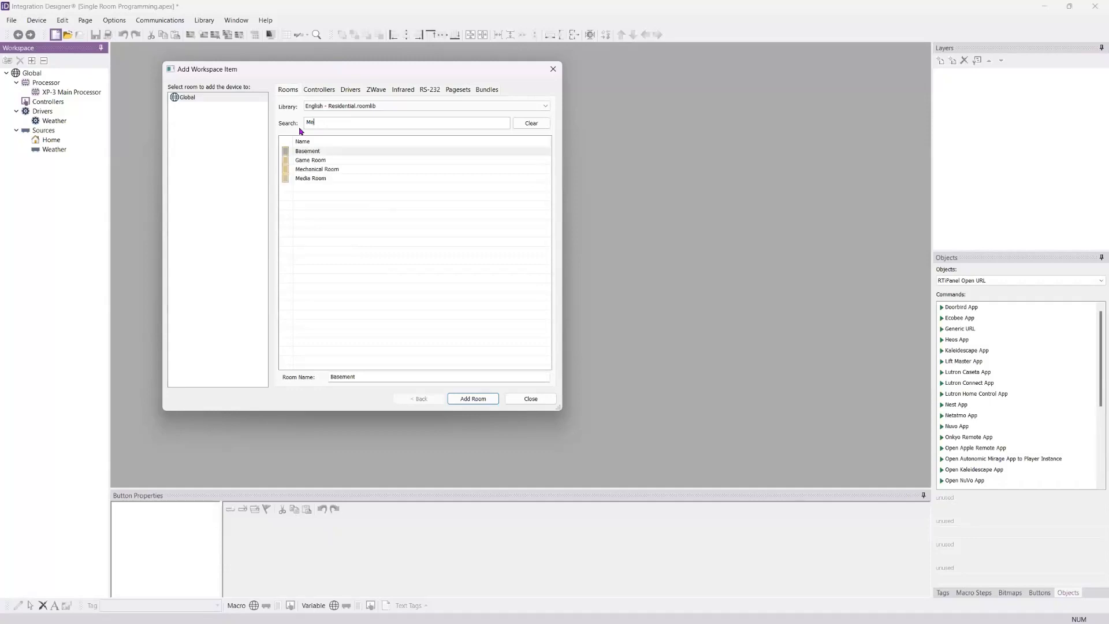
{"action": "type", "text": "ed"}
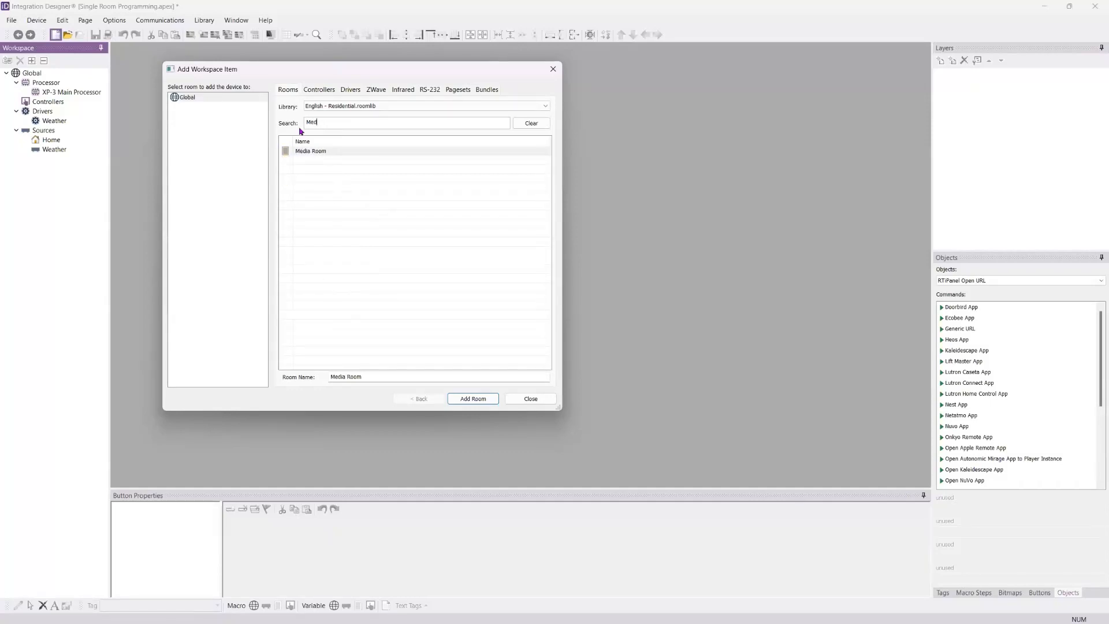
{"action": "left_click", "coordinate": [303, 152]}
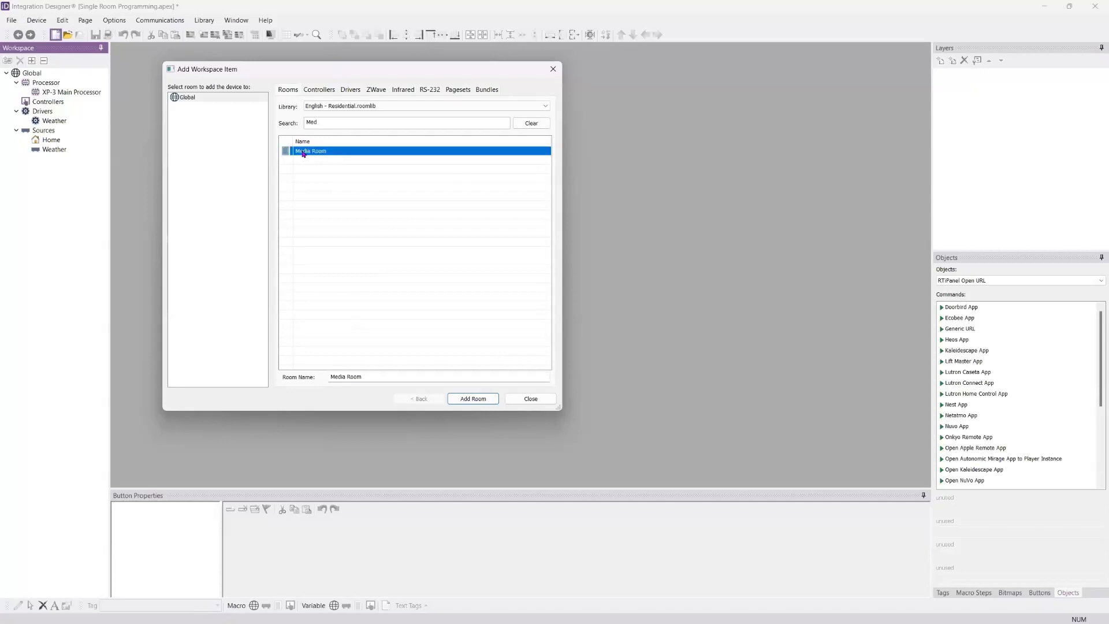
{"action": "left_click", "coordinate": [463, 402]}
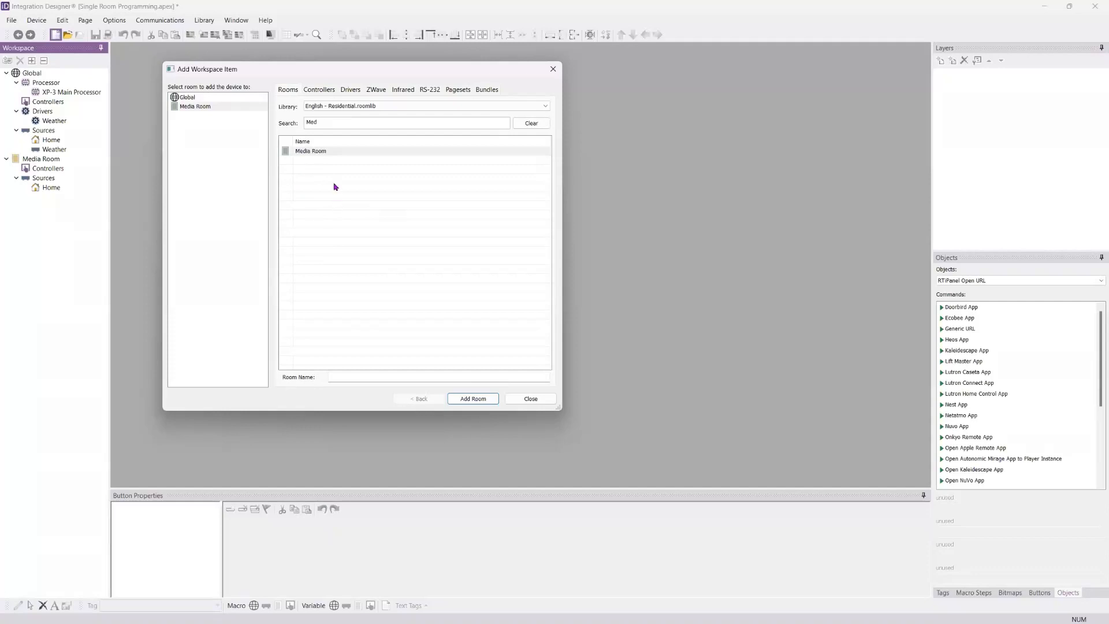
Step: Clear the search filter and examine the controller models on offer, from apps and handhelds to in-wall and legacy products
{"action": "left_click", "coordinate": [319, 90]}
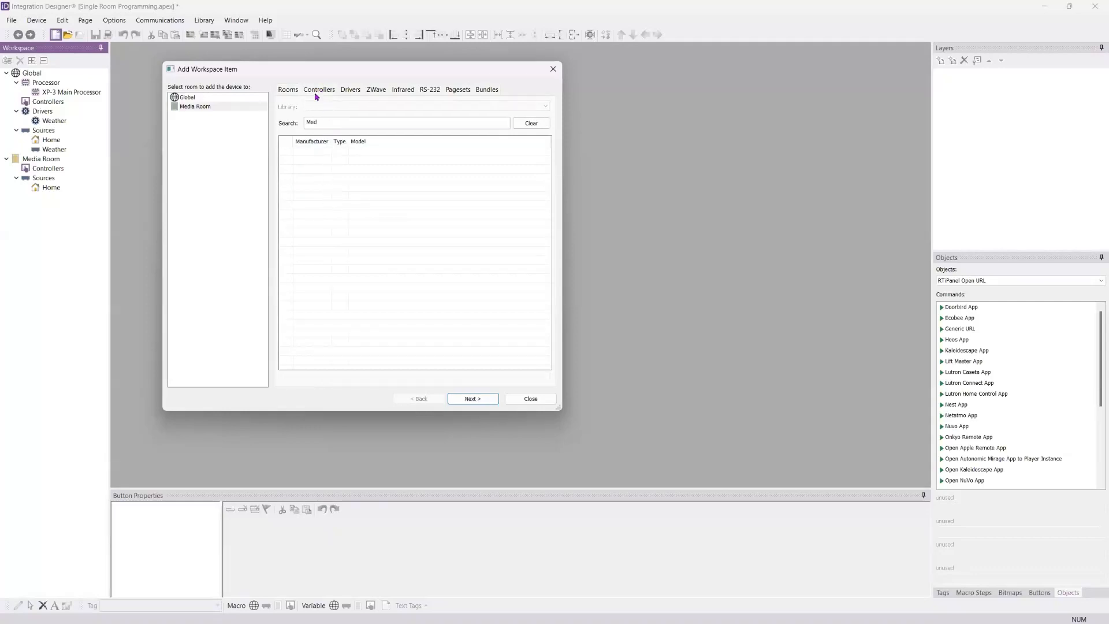
{"action": "left_click", "coordinate": [531, 126]}
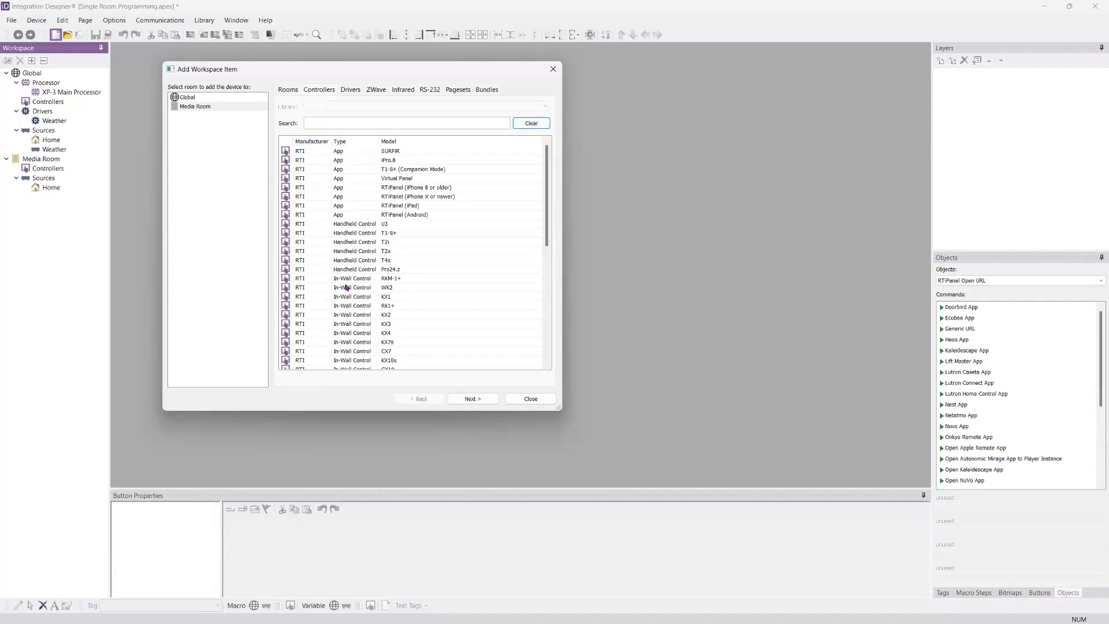
{"action": "scroll", "coordinate": [346, 289], "scroll_direction": "down", "scroll_amount": 2}
{"action": "scroll", "coordinate": [341, 243], "scroll_direction": "up", "scroll_amount": 2}
{"action": "scroll", "coordinate": [345, 226], "scroll_direction": "down", "scroll_amount": 2}
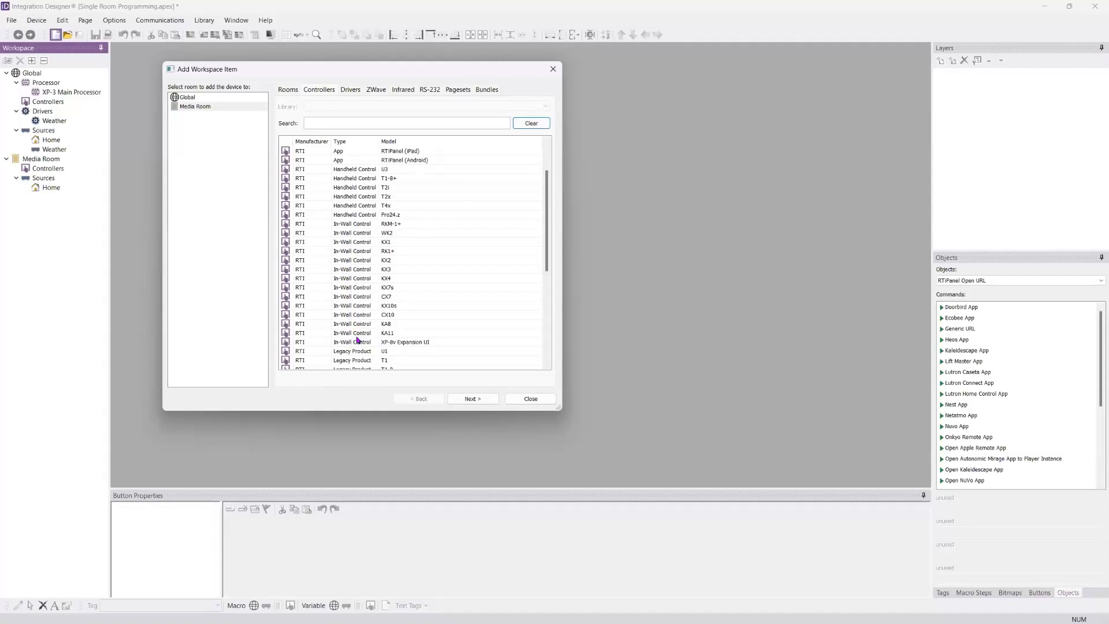
{"action": "scroll", "coordinate": [357, 334], "scroll_direction": "down", "scroll_amount": 1}
{"action": "scroll", "coordinate": [357, 334], "scroll_direction": "down", "scroll_amount": 5}
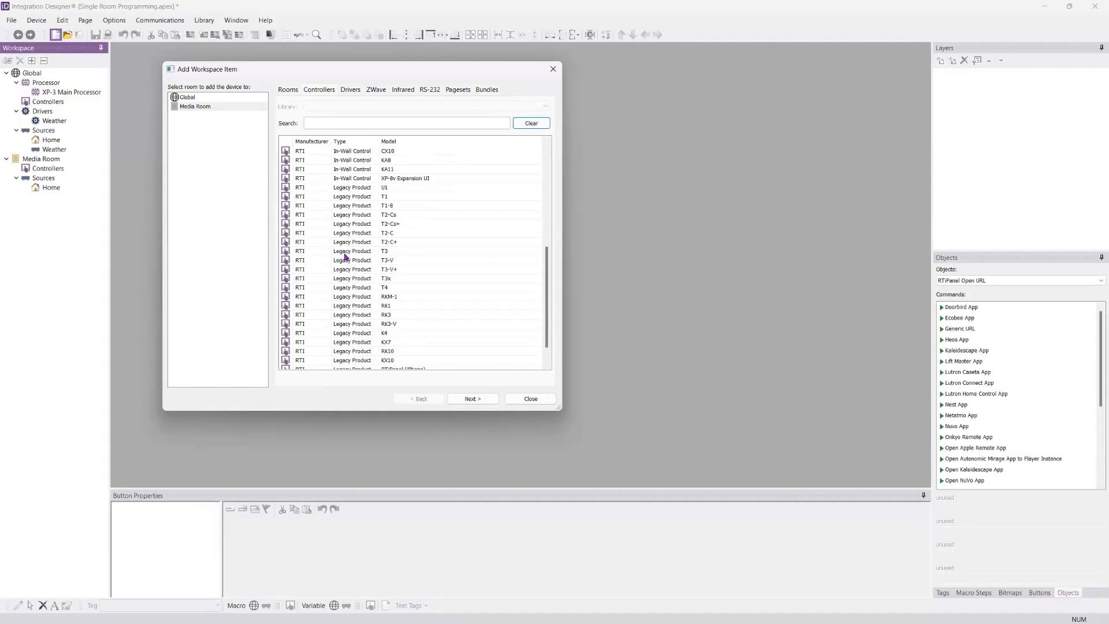
{"action": "scroll", "coordinate": [345, 260], "scroll_direction": "down", "scroll_amount": 1}
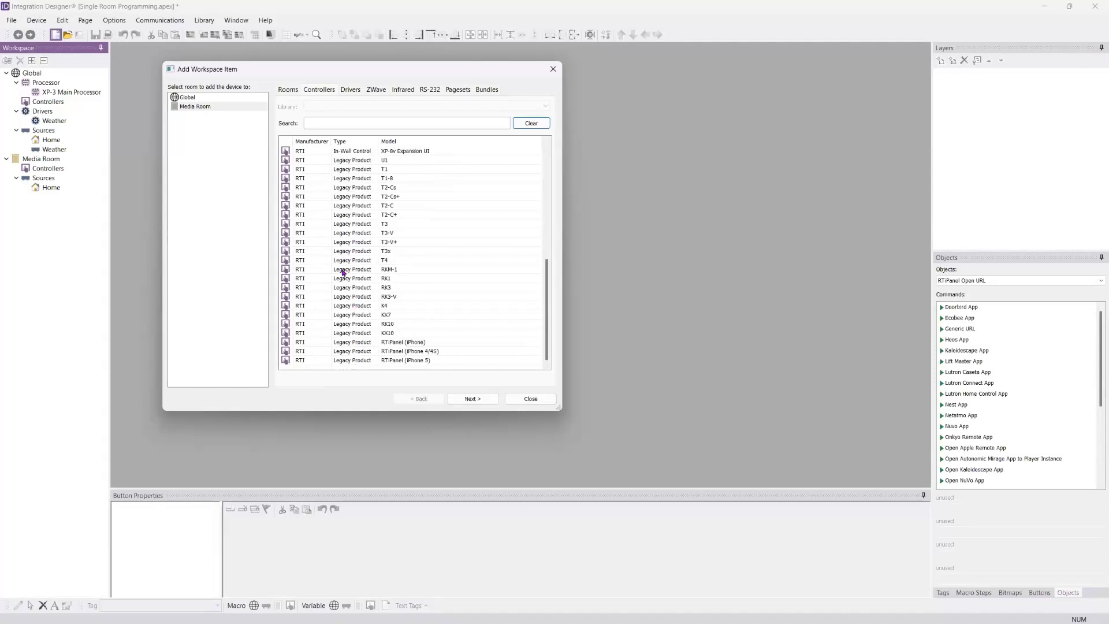
{"action": "left_click", "coordinate": [385, 244]}
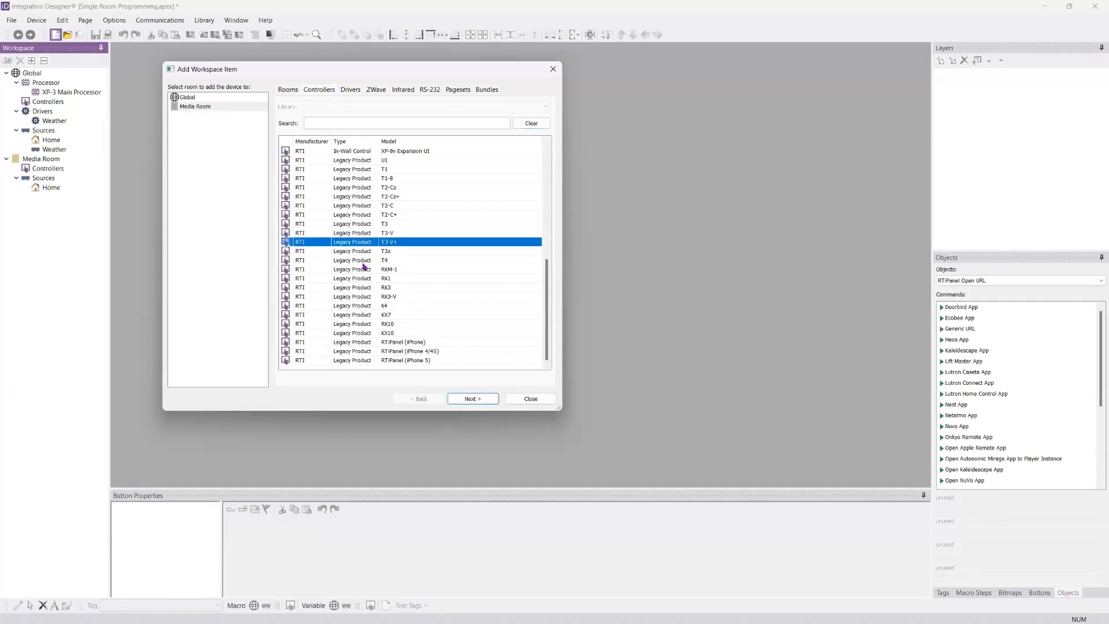
{"action": "scroll", "coordinate": [367, 265], "scroll_direction": "up", "scroll_amount": 2}
{"action": "scroll", "coordinate": [360, 263], "scroll_direction": "up", "scroll_amount": 7}
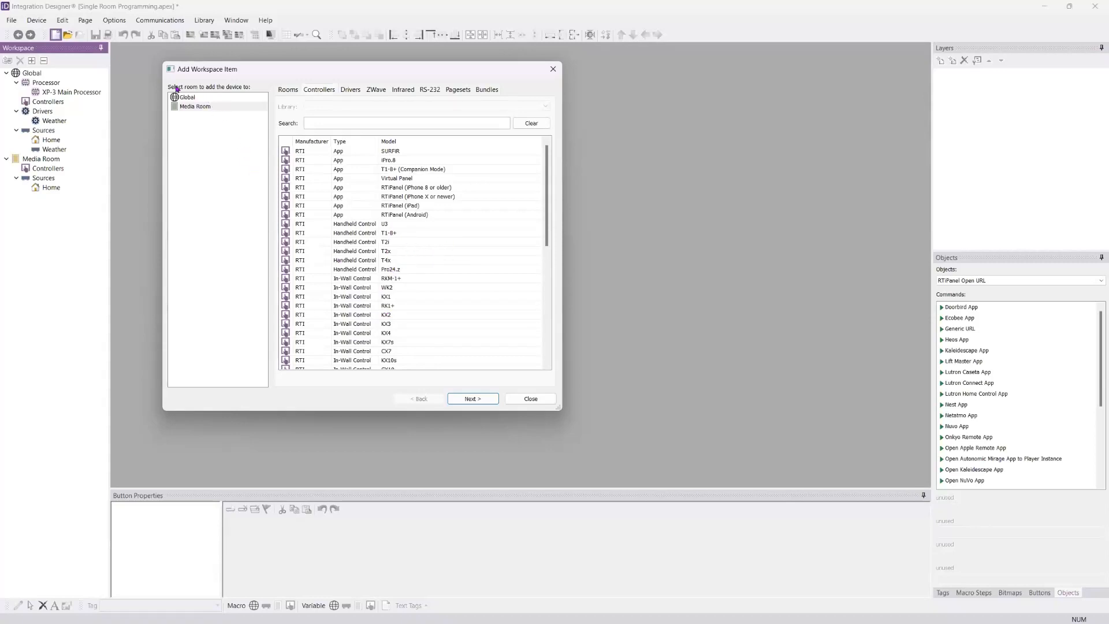
Step: Try the RTiPanel (iPad) controller with the Global room as its target
{"action": "left_click", "coordinate": [206, 99]}
{"action": "left_click", "coordinate": [205, 109]}
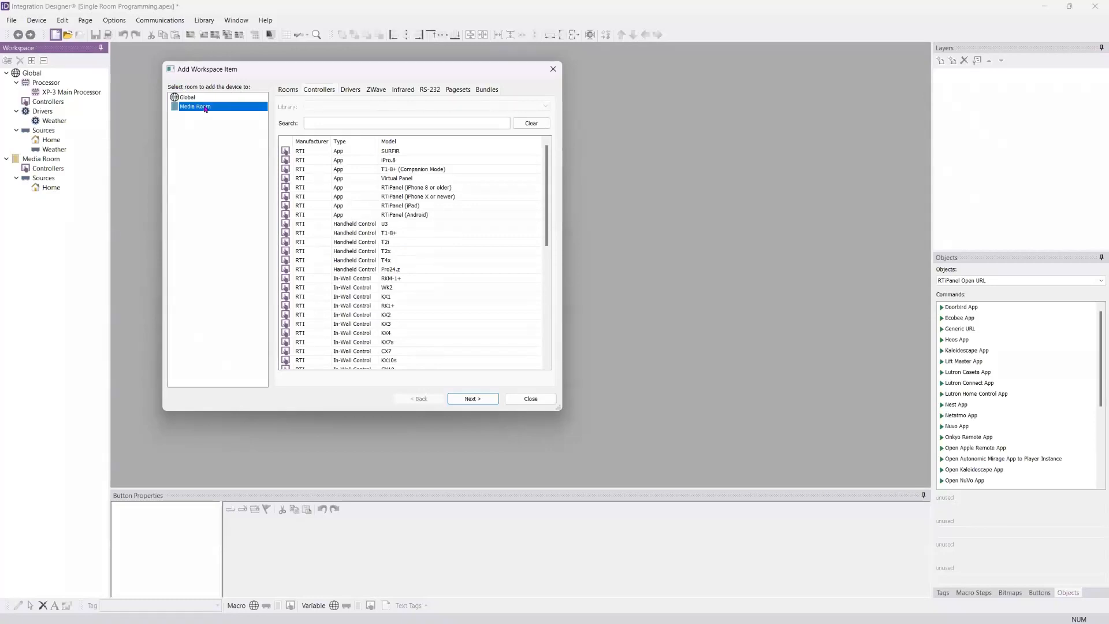
{"action": "left_click", "coordinate": [207, 98]}
{"action": "left_click", "coordinate": [209, 111]}
{"action": "left_click", "coordinate": [209, 99]}
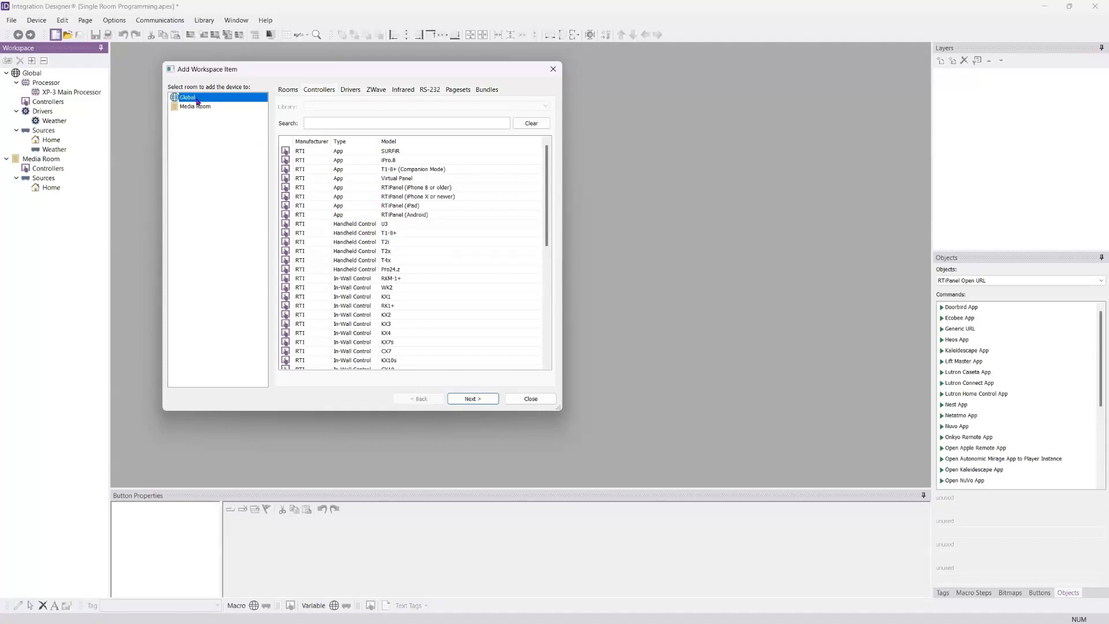
{"action": "left_click", "coordinate": [390, 206]}
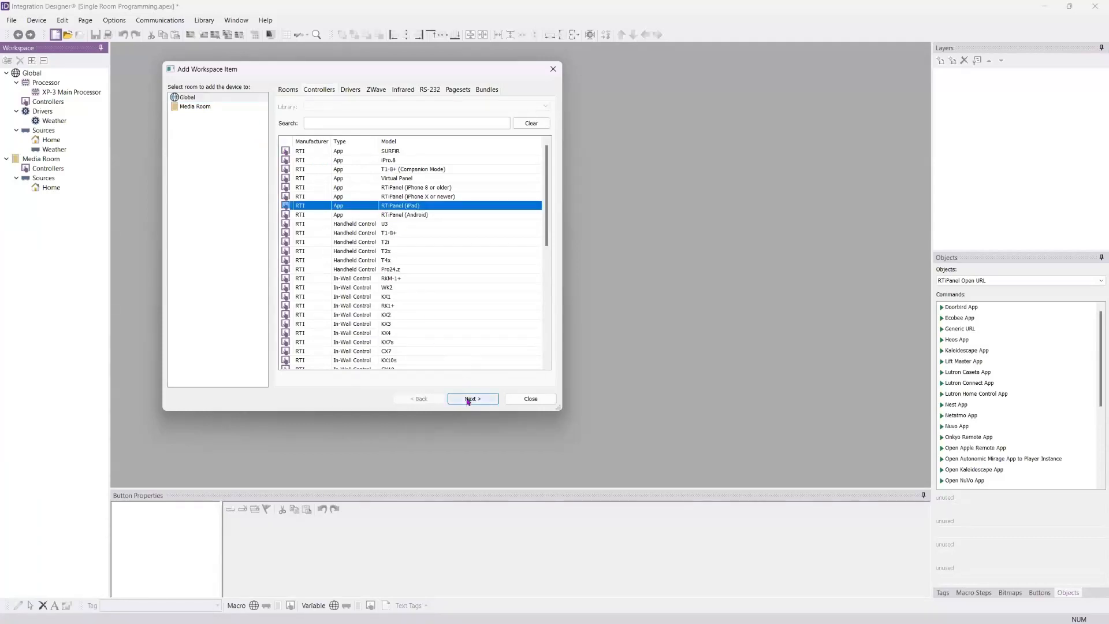
Step: Try the T2x handheld and the KA11 in-wall controller with the Media Room as their target
{"action": "left_click", "coordinate": [216, 110]}
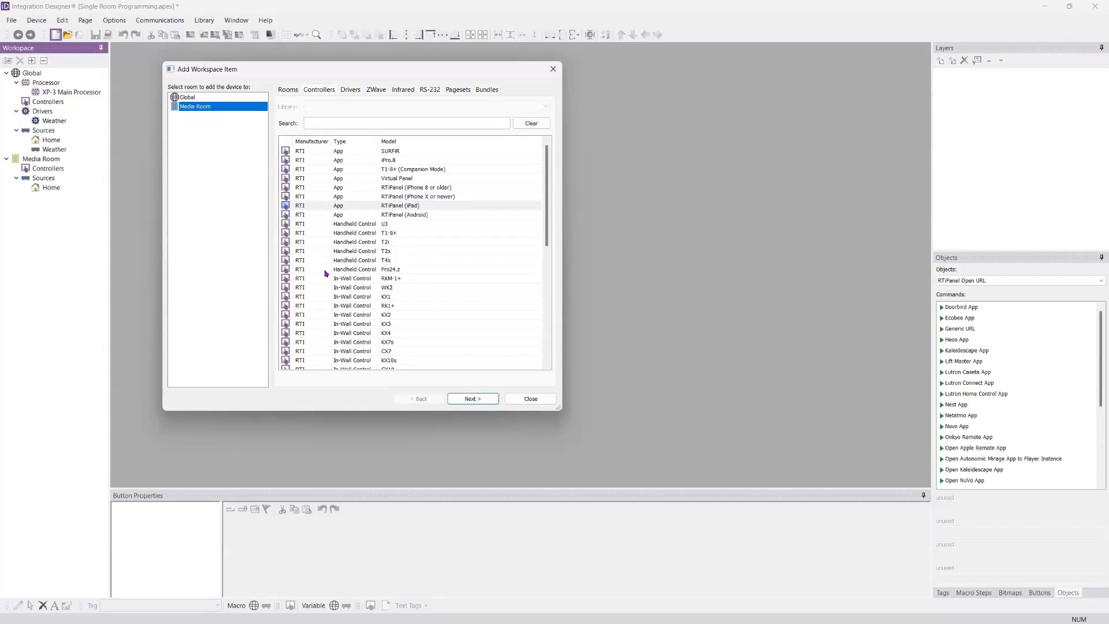
{"action": "left_click", "coordinate": [348, 253]}
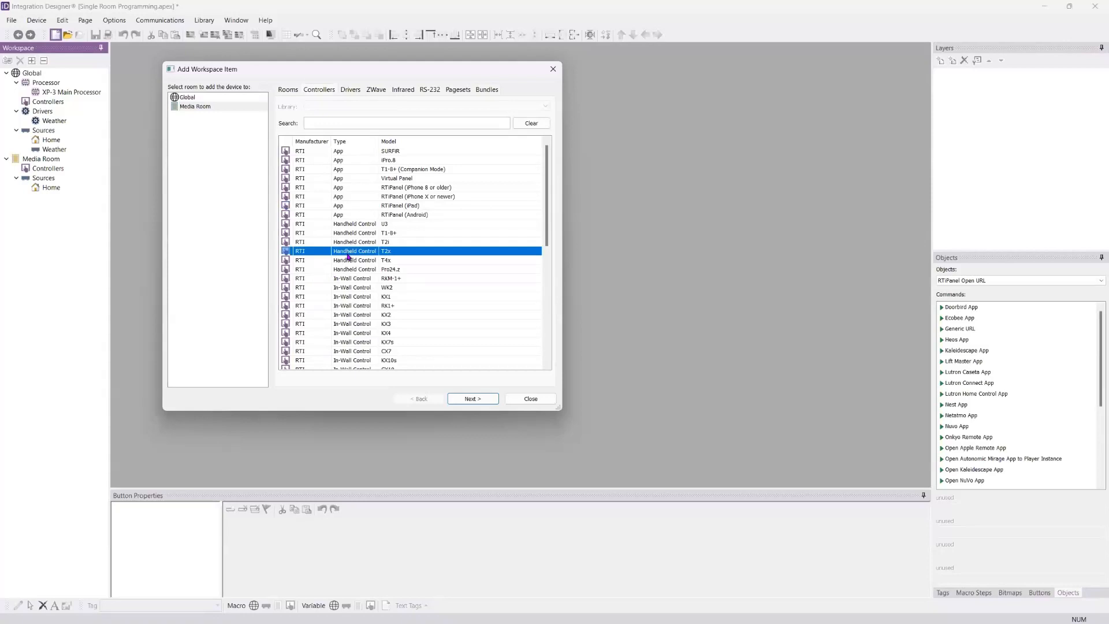
{"action": "left_click", "coordinate": [196, 107]}
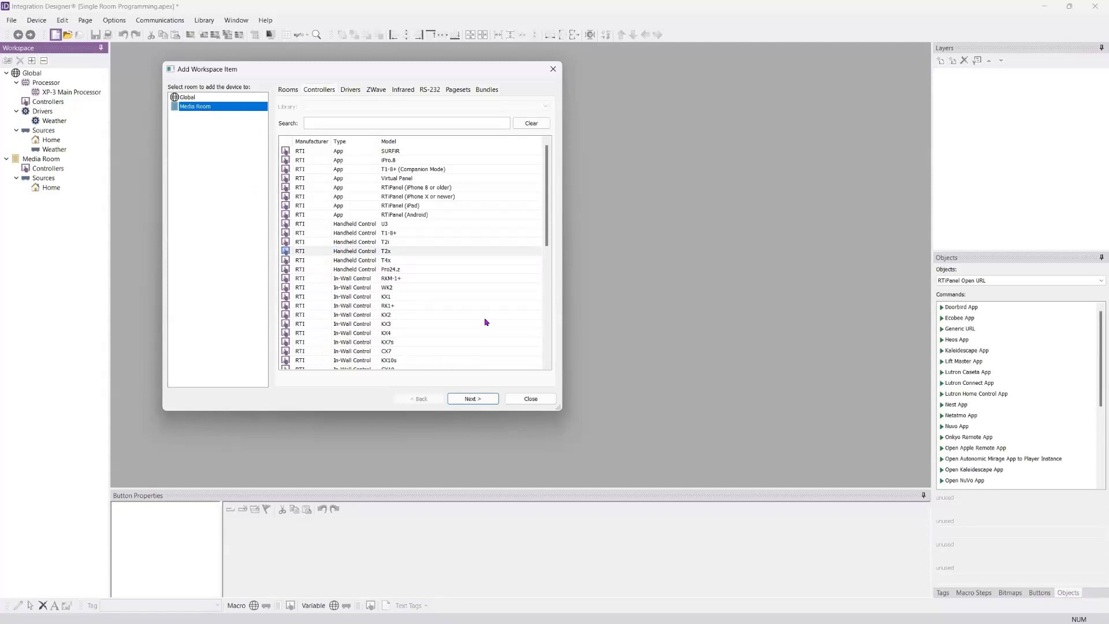
{"action": "scroll", "coordinate": [365, 284], "scroll_direction": "down", "scroll_amount": 1}
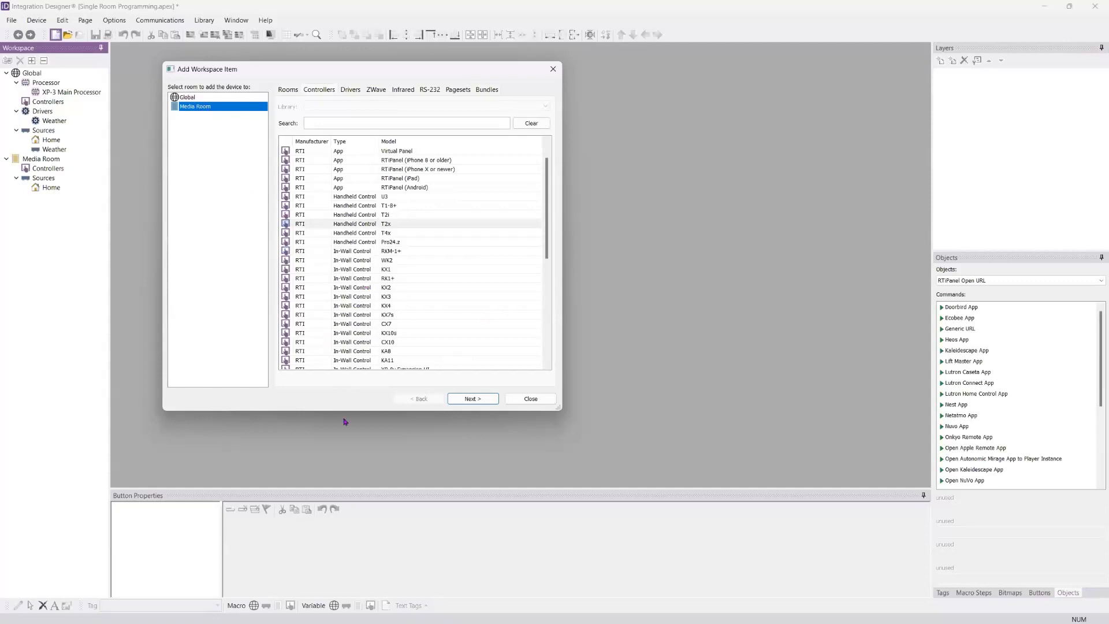
{"action": "left_click", "coordinate": [345, 361]}
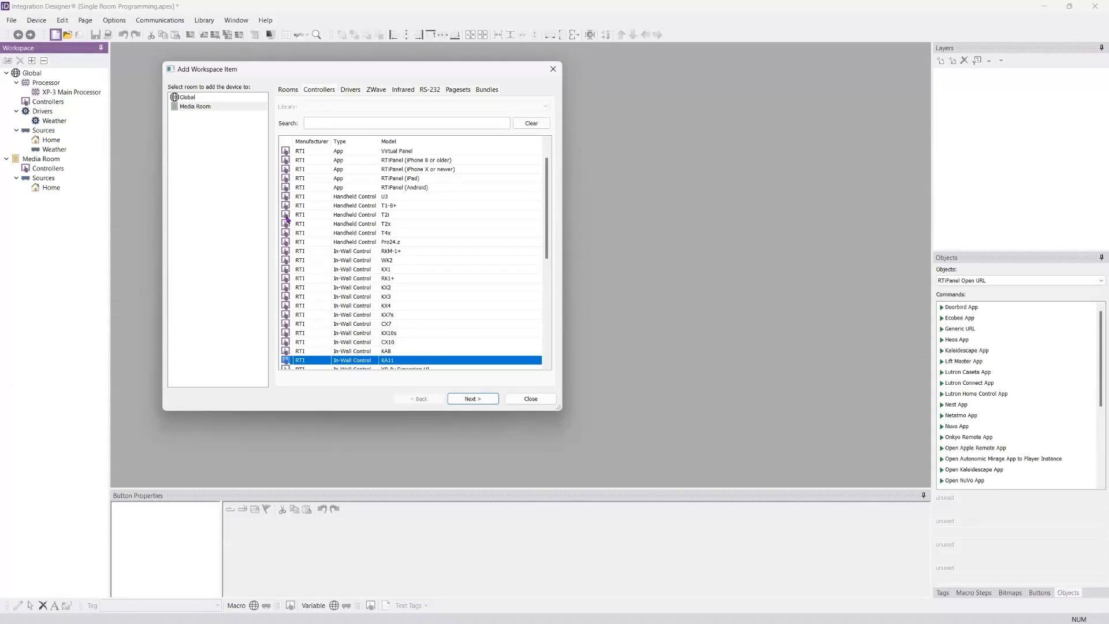
{"action": "left_click", "coordinate": [215, 107]}
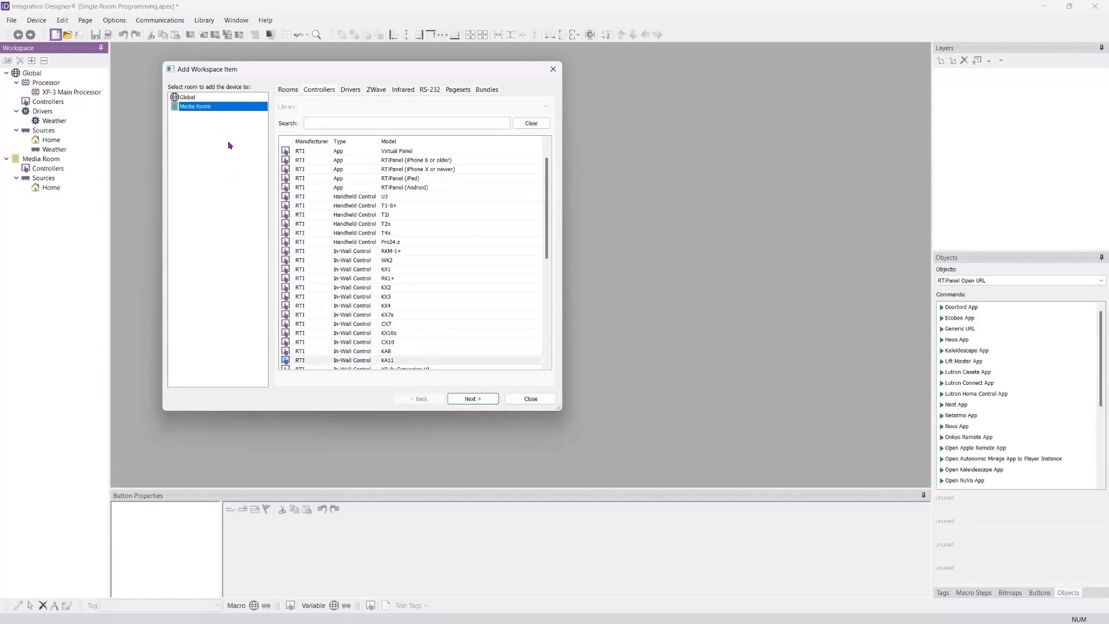
Step: Choose the T2x handheld for the Media Room with the Coral page template and the List Menus option
{"action": "left_click", "coordinate": [368, 227]}
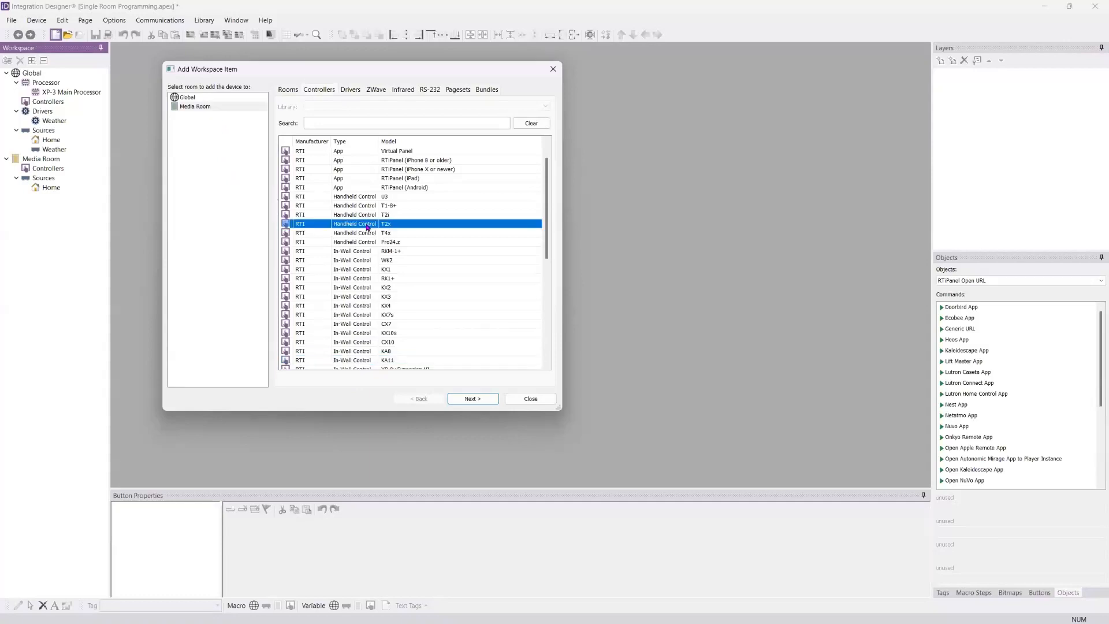
{"action": "left_click", "coordinate": [202, 111]}
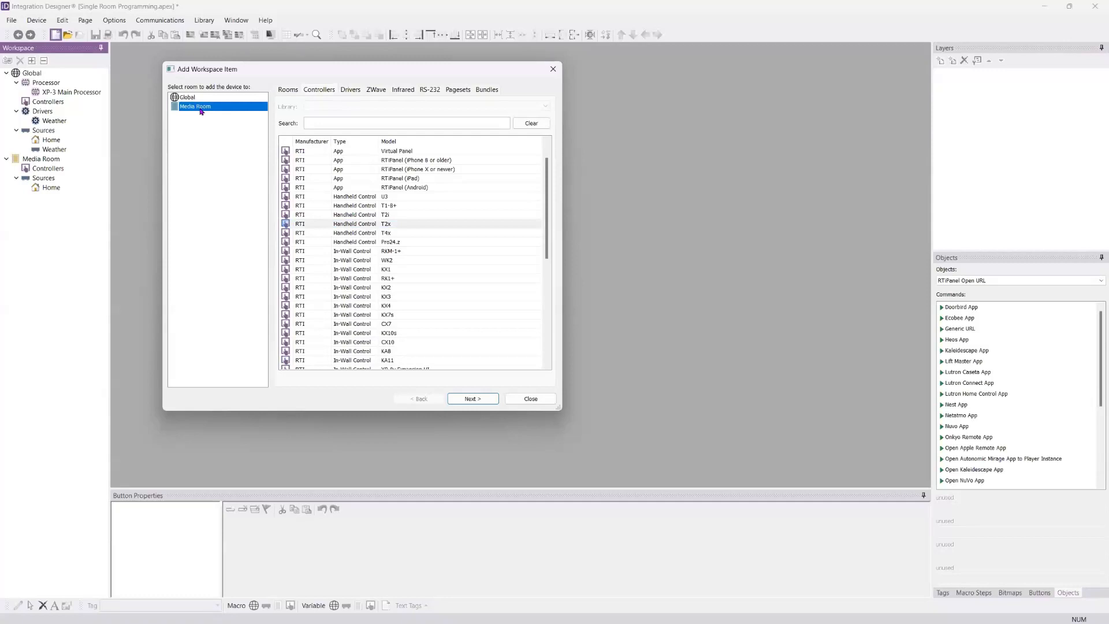
{"action": "left_click", "coordinate": [472, 399]}
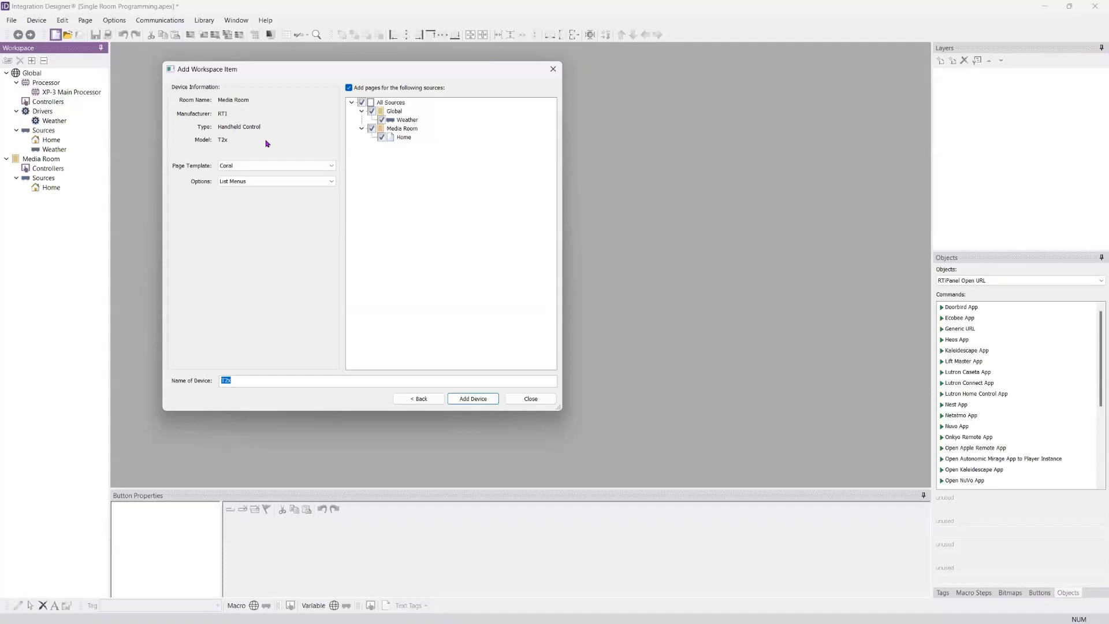
{"action": "left_click", "coordinate": [284, 164]}
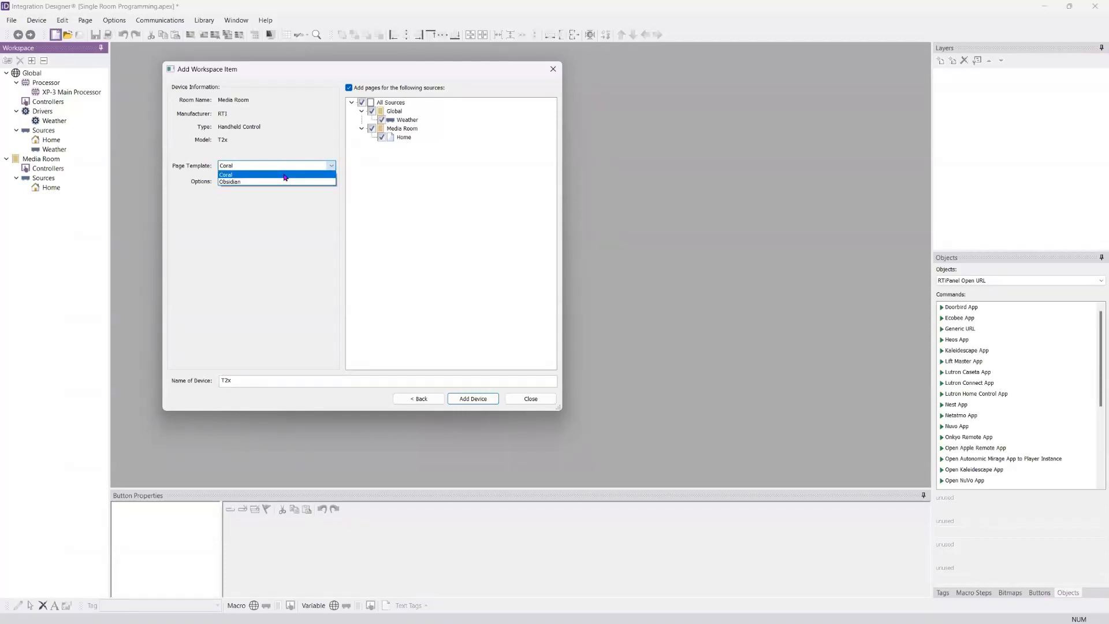
{"action": "left_click", "coordinate": [285, 175]}
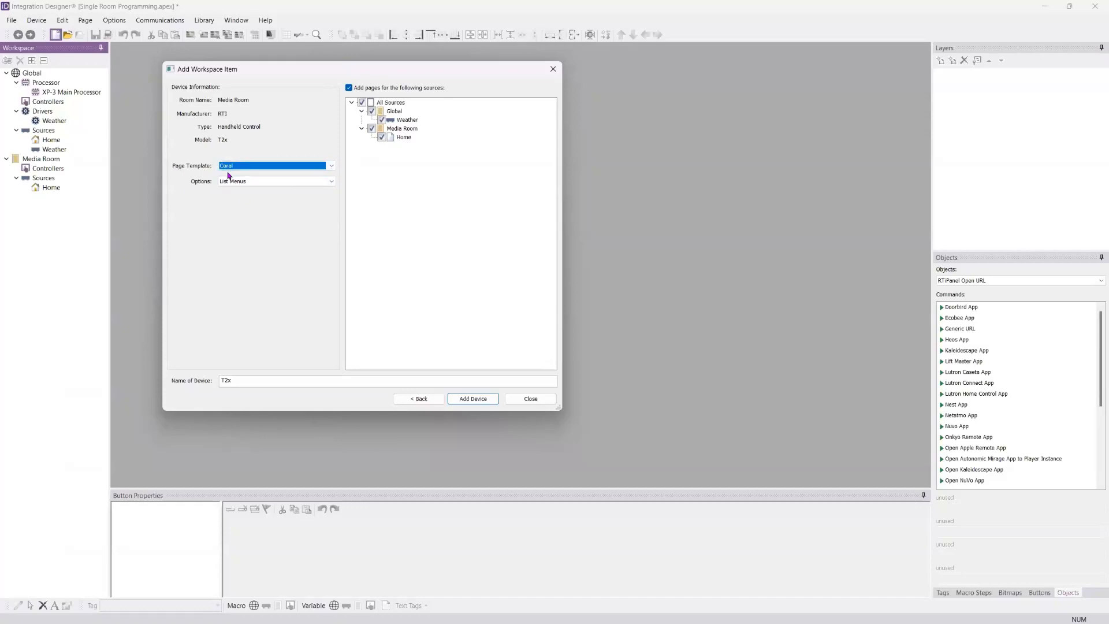
{"action": "left_click", "coordinate": [331, 181]}
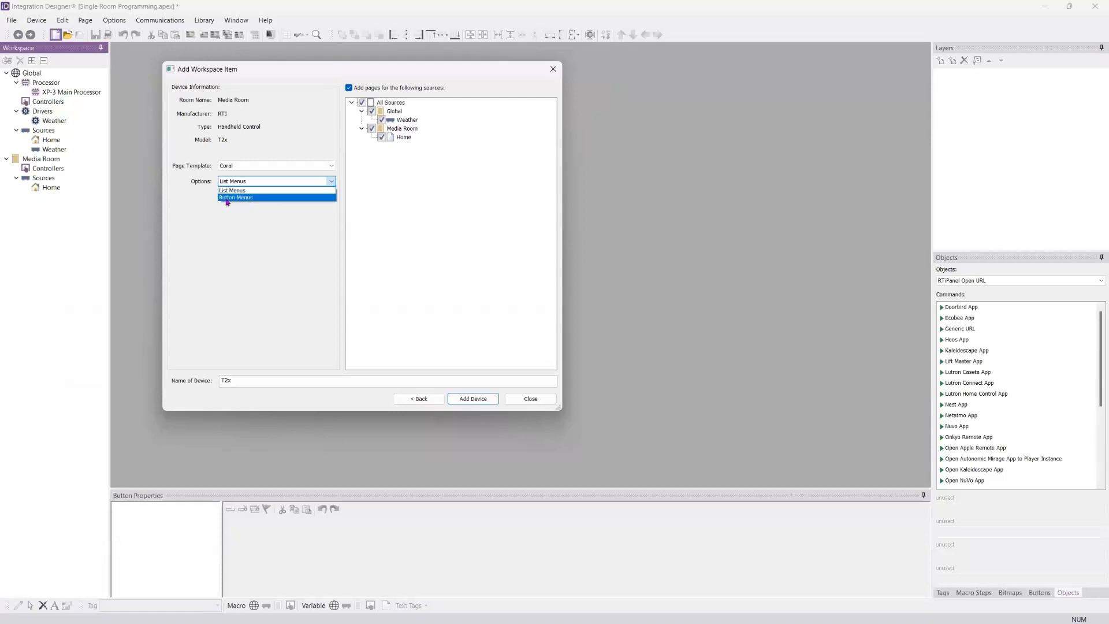
{"action": "left_click", "coordinate": [255, 190]}
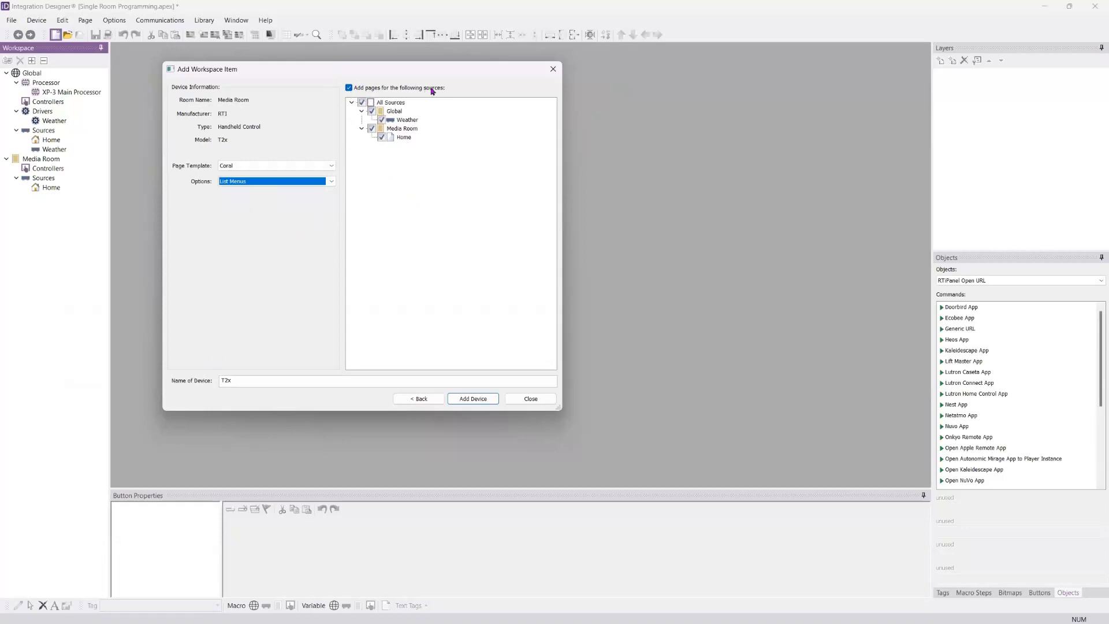
Step: Name the handheld T2x Media Room and add it to the Media Room's controllers
{"action": "left_click", "coordinate": [382, 121]}
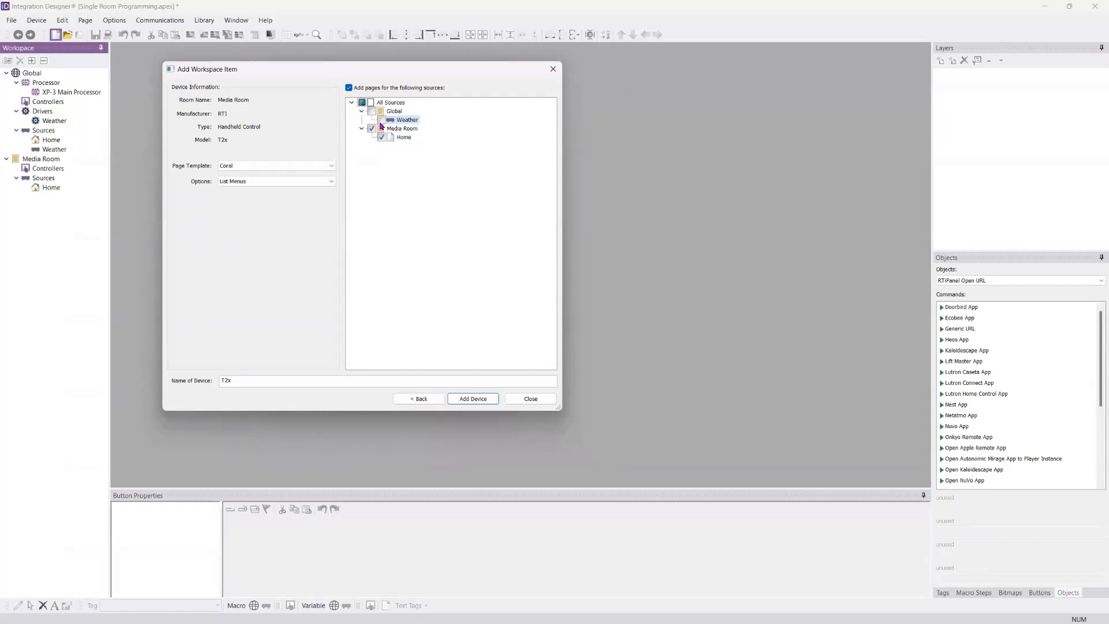
{"action": "left_click", "coordinate": [382, 120]}
{"action": "left_click", "coordinate": [277, 378]}
{"action": "type", "text": "Medira"}
{"action": "type", "text": "oom"}
{"action": "left_click", "coordinate": [473, 400]}
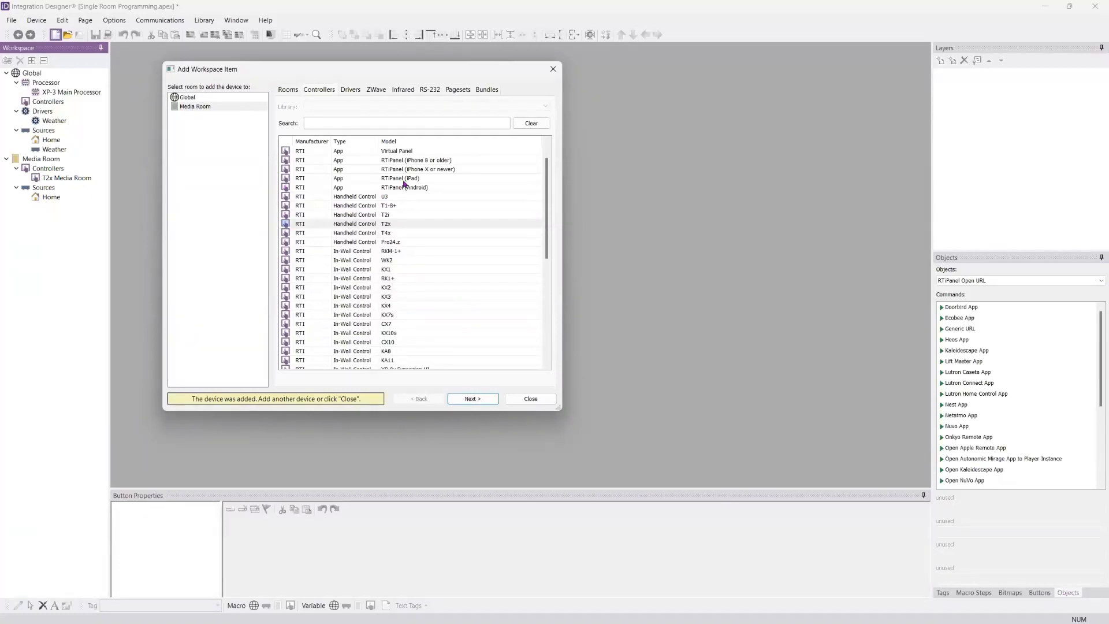
Step: Choose the RTiPanel (iPad) app controller with the Global room as its target and proceed to its device settings
{"action": "scroll", "coordinate": [444, 224], "scroll_direction": "up", "scroll_amount": 1}
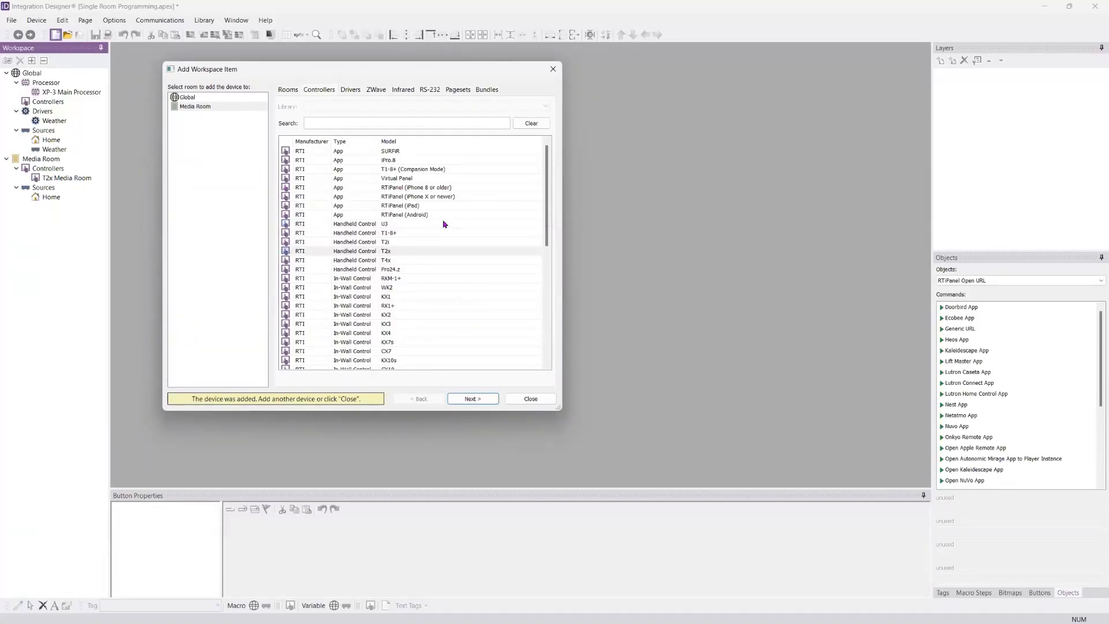
{"action": "left_click", "coordinate": [393, 207]}
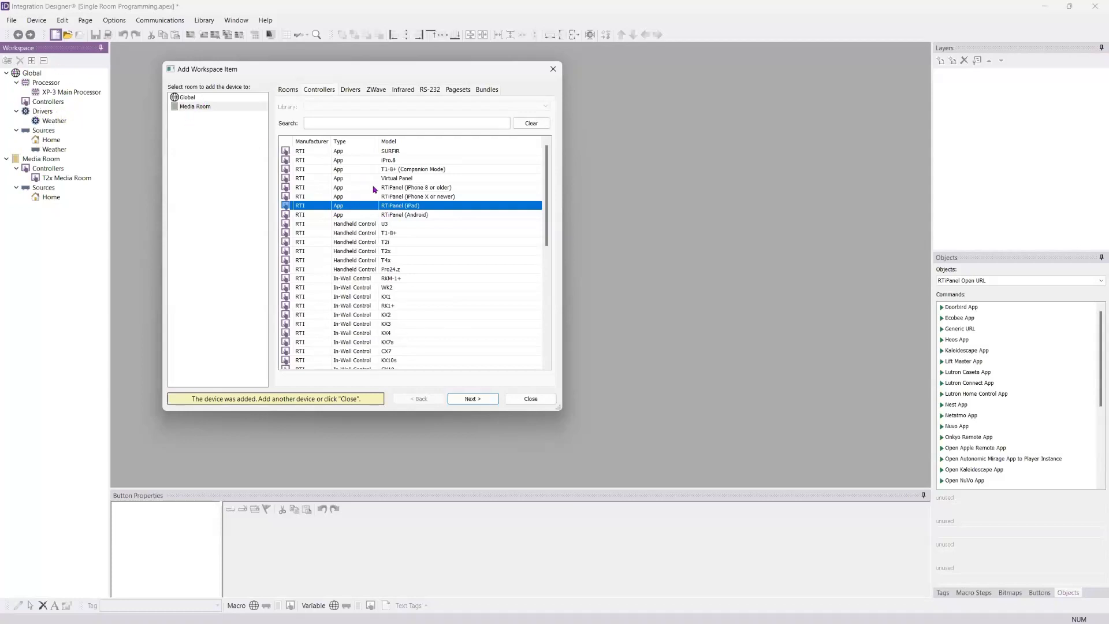
{"action": "left_click", "coordinate": [209, 99]}
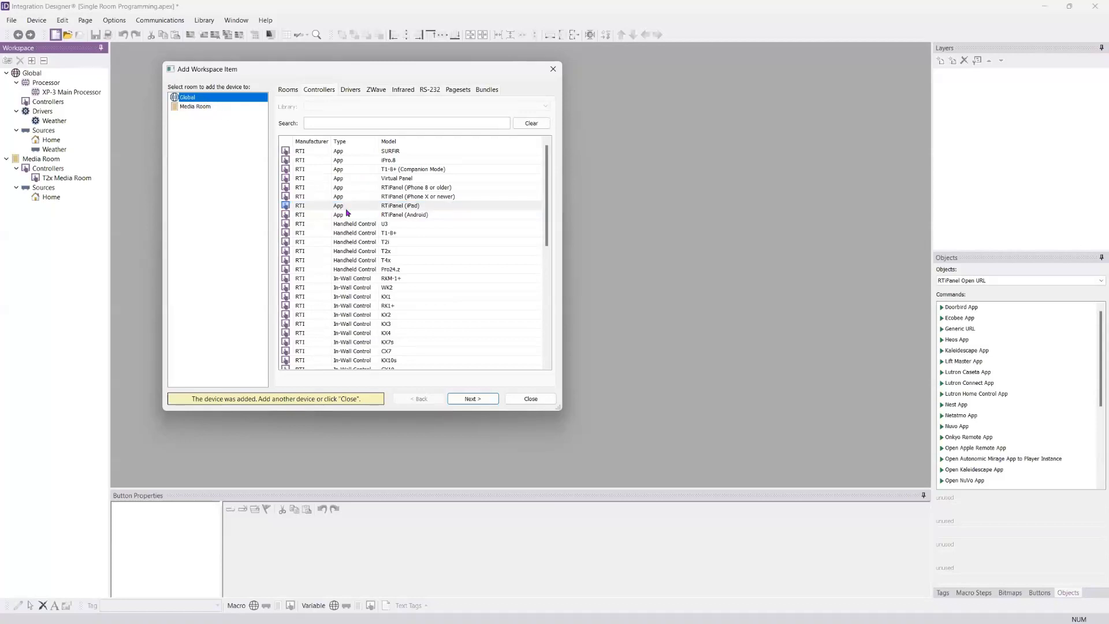
{"action": "left_click", "coordinate": [388, 208]}
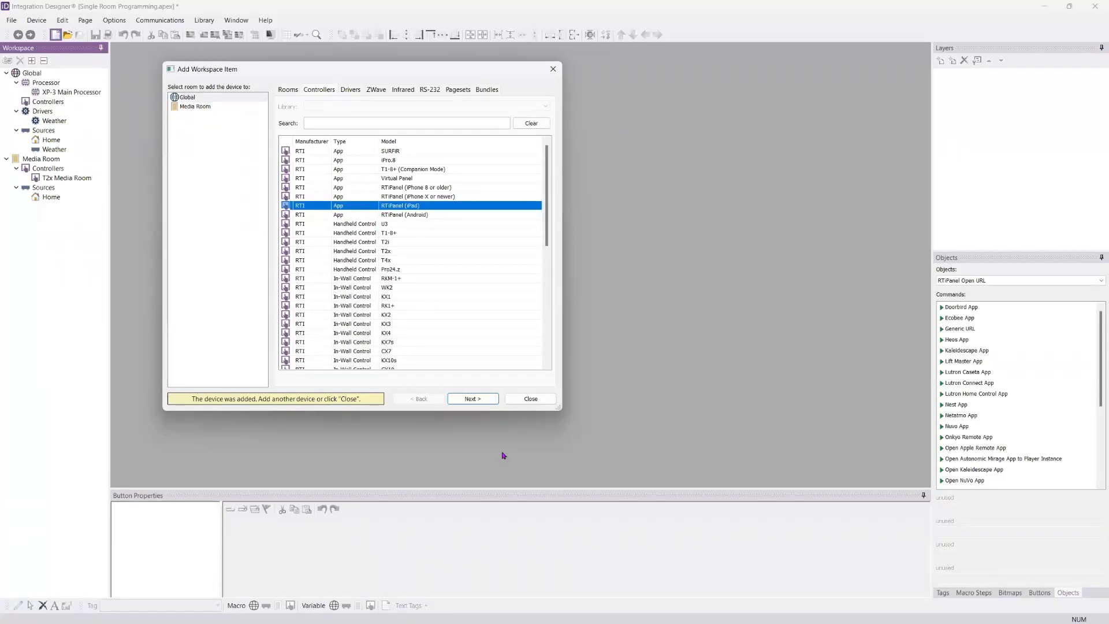
{"action": "left_click", "coordinate": [480, 397]}
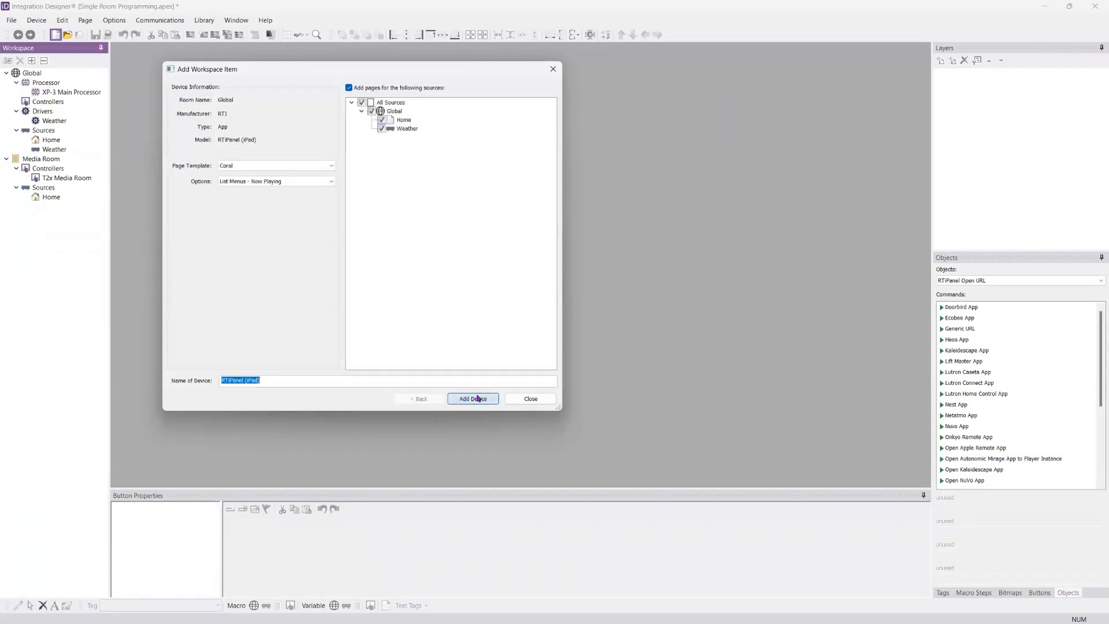
Step: Give the iPad controller the Coral page template and the List Menus - Now Playing option
{"action": "left_click", "coordinate": [245, 165]}
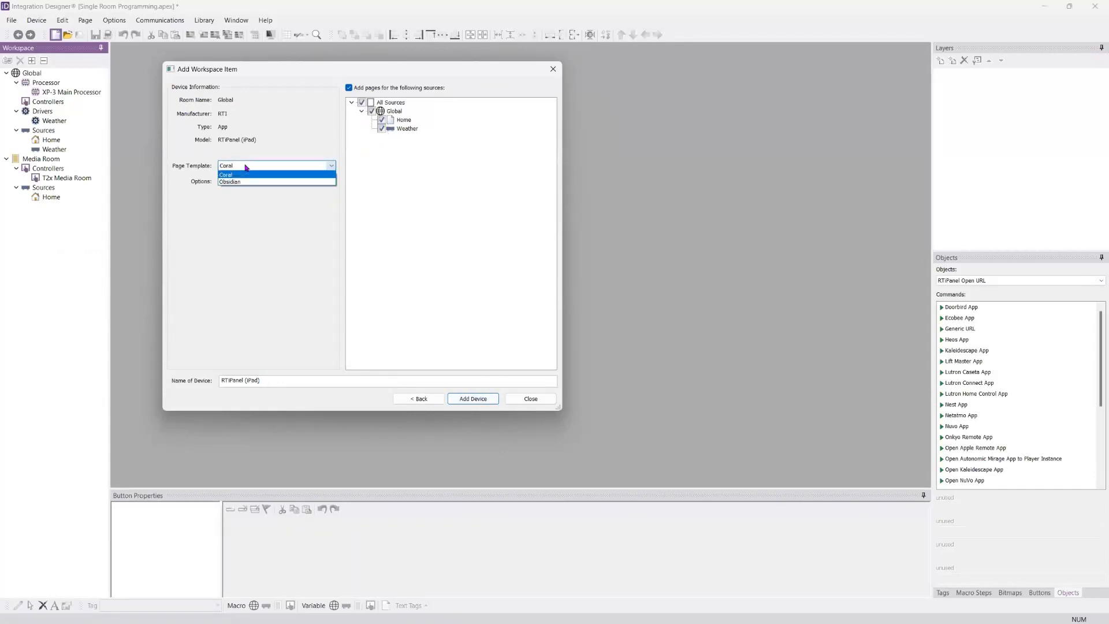
{"action": "left_click", "coordinate": [246, 166]}
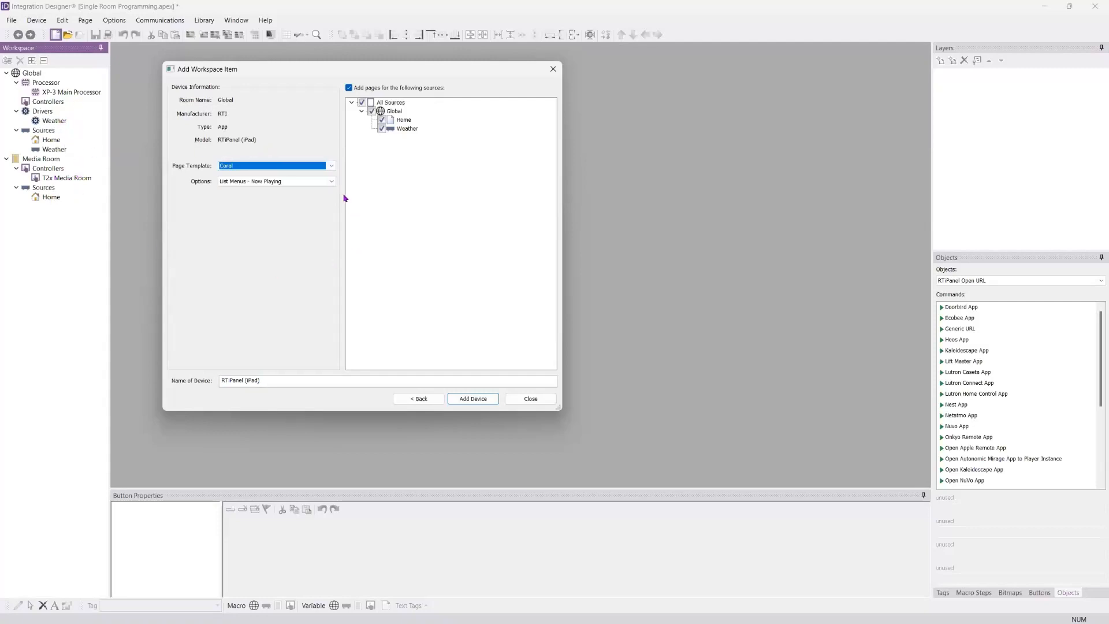
{"action": "left_click", "coordinate": [331, 181]}
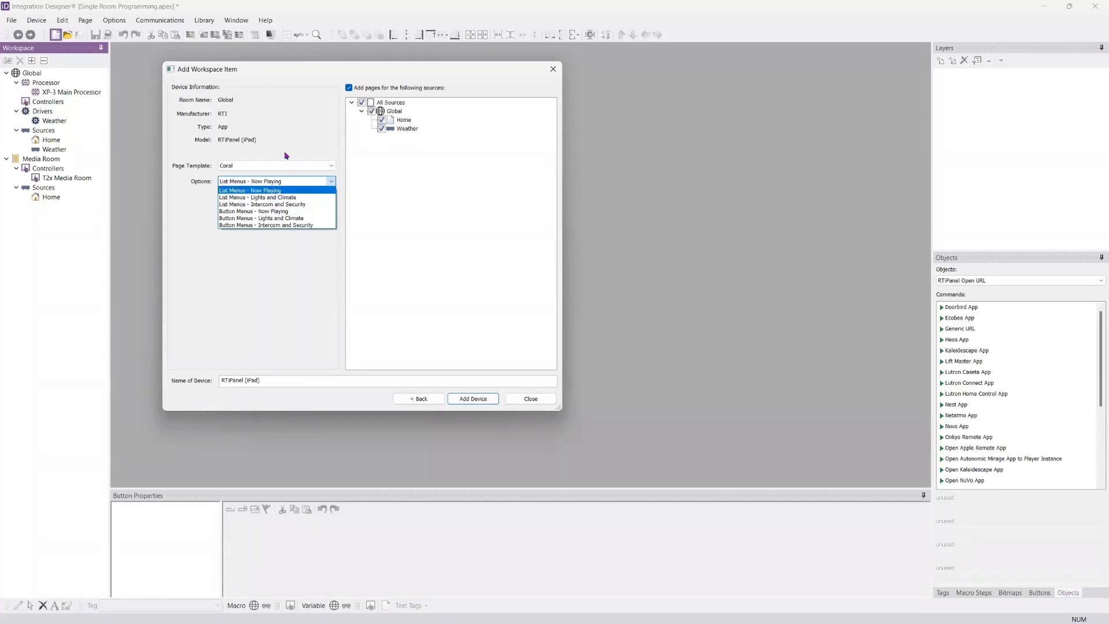
{"action": "left_click", "coordinate": [243, 193]}
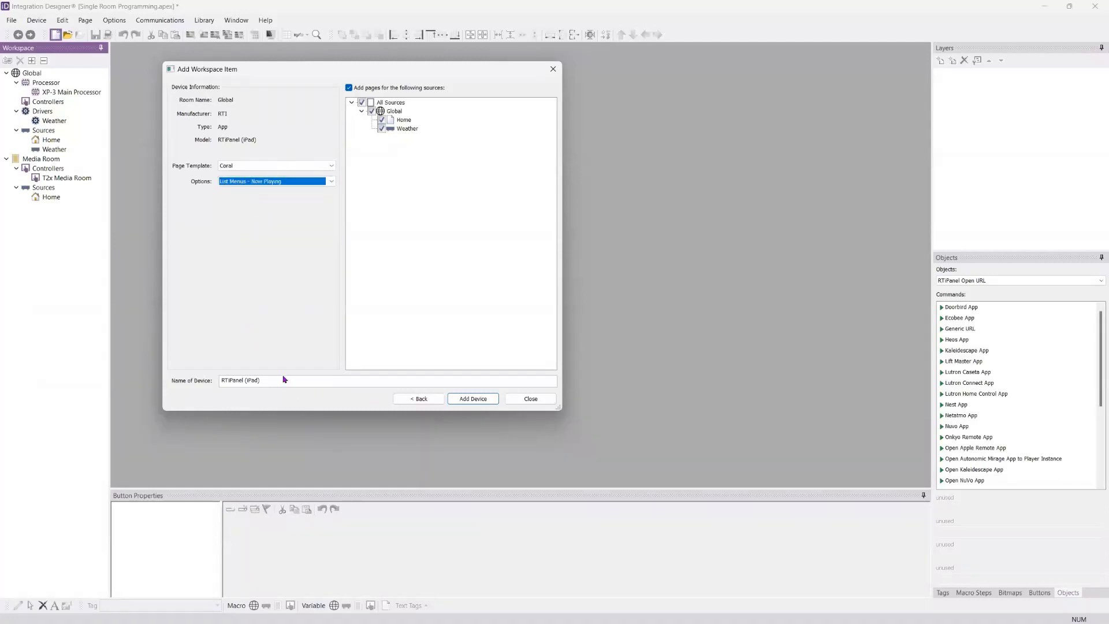
Step: Name the iPad controller Family iPad and add it to the Global room's controllers
{"action": "key", "text": "Tab"}
{"action": "type", "text": "Faml"}
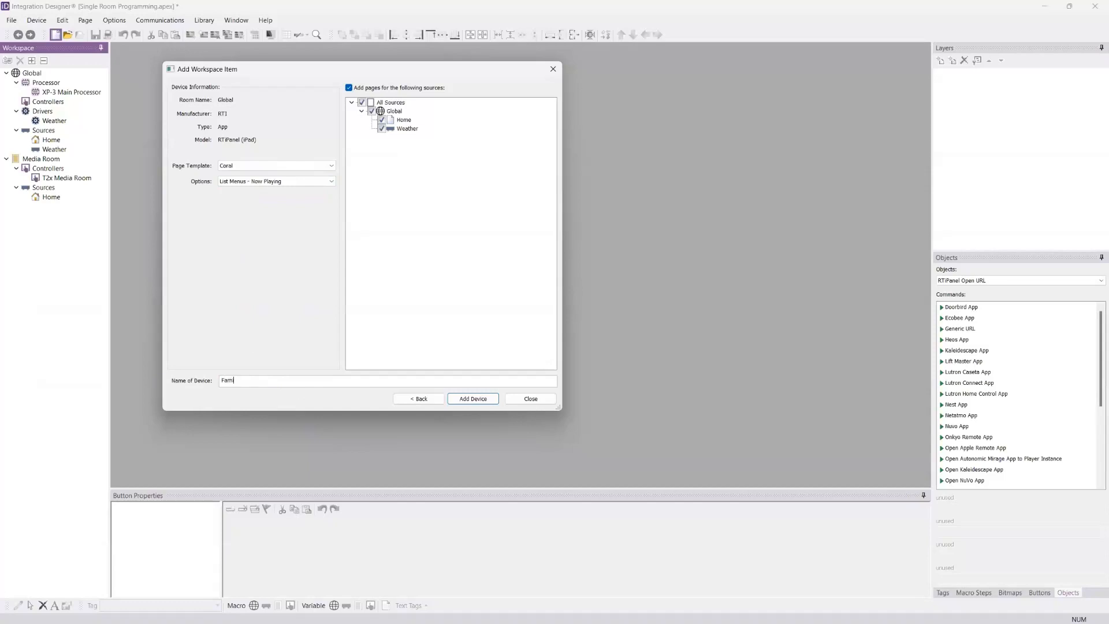
{"action": "type", "text": "ly iPad"}
{"action": "left_click", "coordinate": [465, 399]}
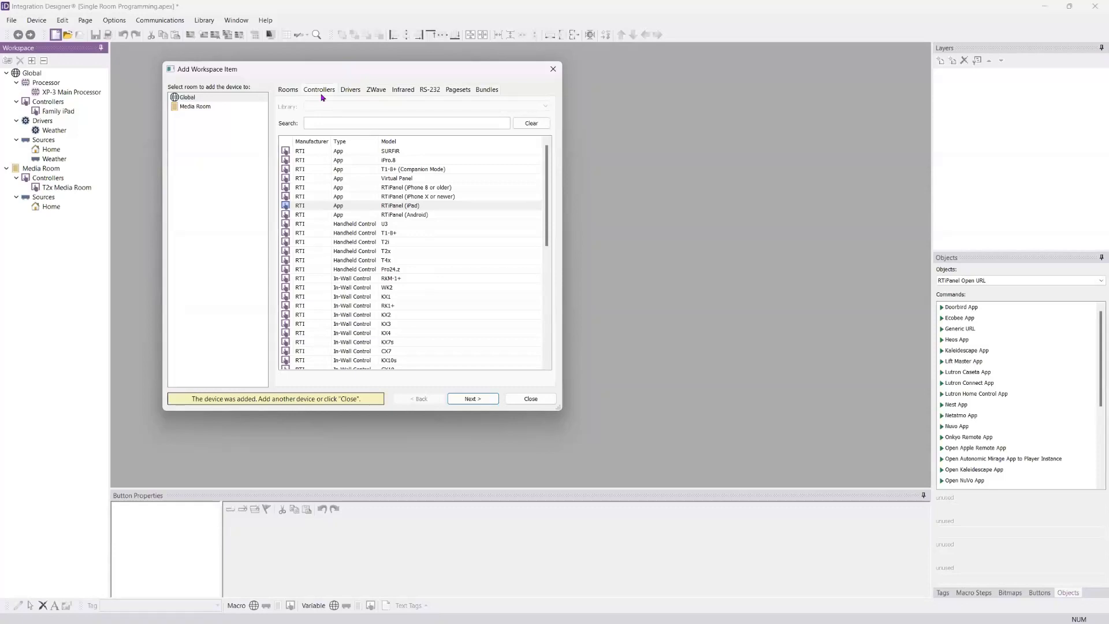
Step: Look over the infrared devices and pagesets that can be added, and browse the drivers in the SYSTEM library
{"action": "left_click", "coordinate": [351, 94]}
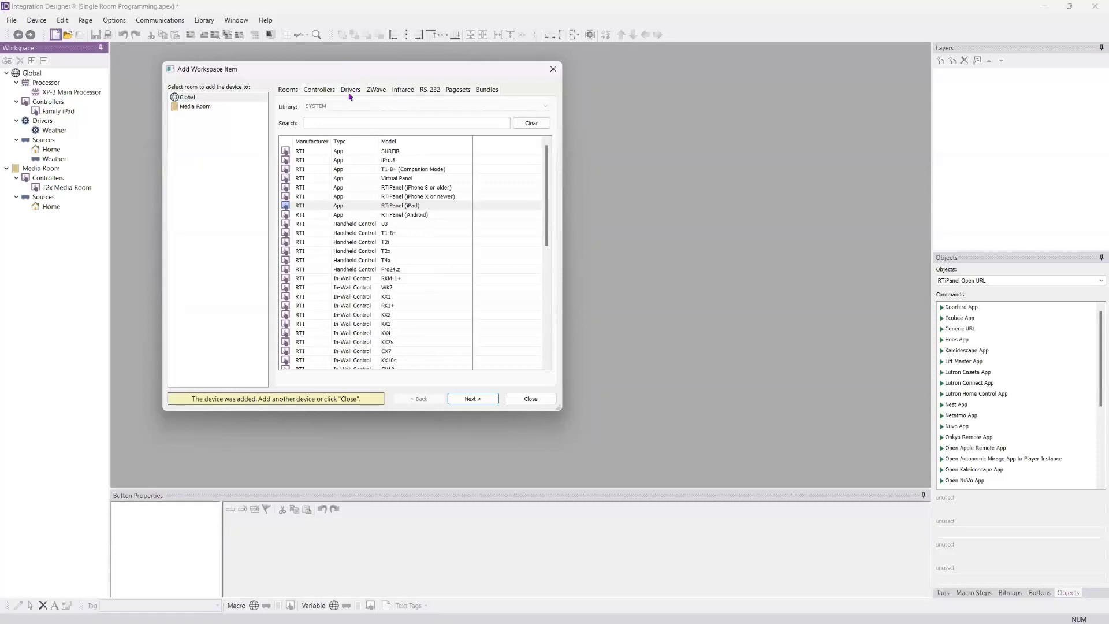
{"action": "left_click", "coordinate": [402, 92]}
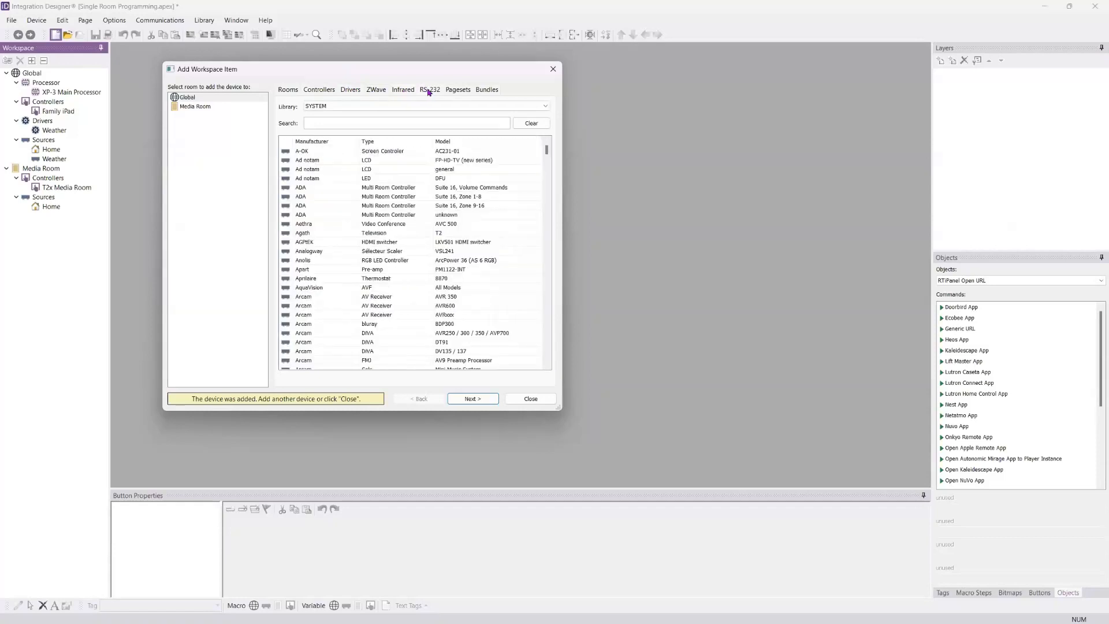
{"action": "left_click", "coordinate": [454, 92]}
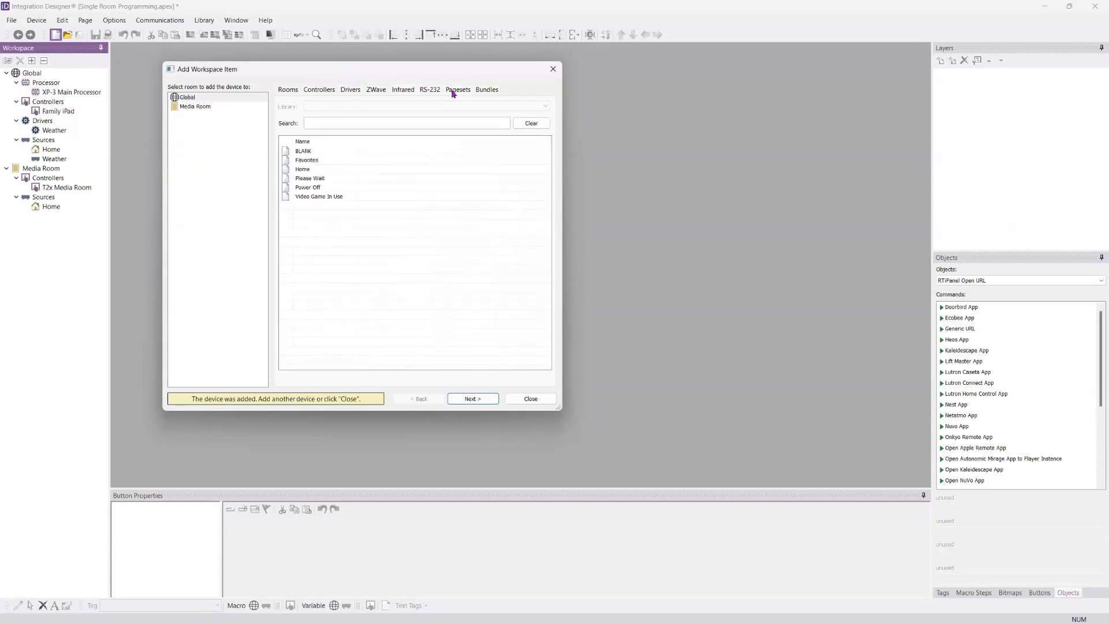
{"action": "left_click", "coordinate": [357, 91]}
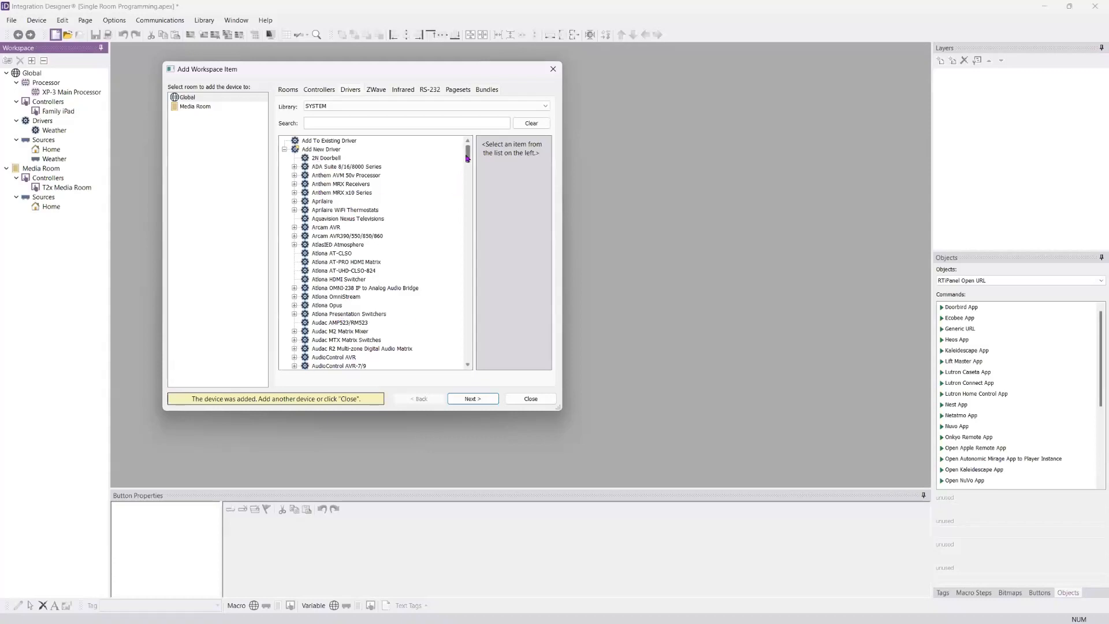
{"action": "left_click_drag", "start_coordinate": [468, 155], "coordinate": [475, 216]}
{"action": "scroll", "coordinate": [470, 318], "scroll_direction": "up", "scroll_amount": 20}
Step: Examine the DoorBird and IrrigationCaddy driver details in the USER library, and return to the SYSTEM driver library
{"action": "left_click", "coordinate": [353, 107]}
{"action": "left_click", "coordinate": [349, 122]}
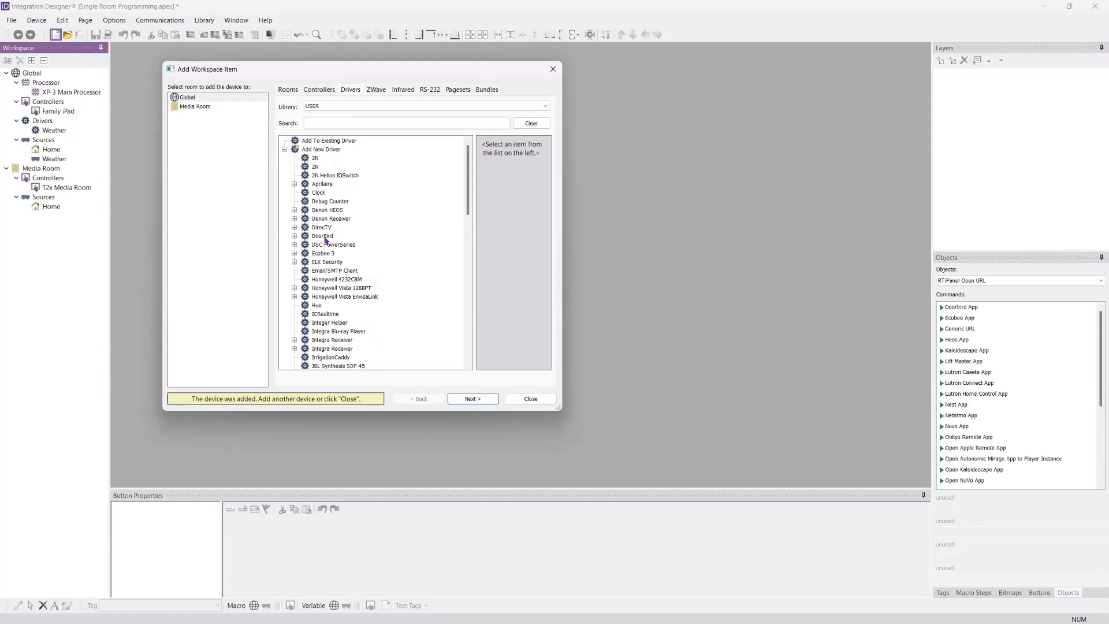
{"action": "left_click", "coordinate": [321, 163]}
{"action": "left_click", "coordinate": [335, 237]}
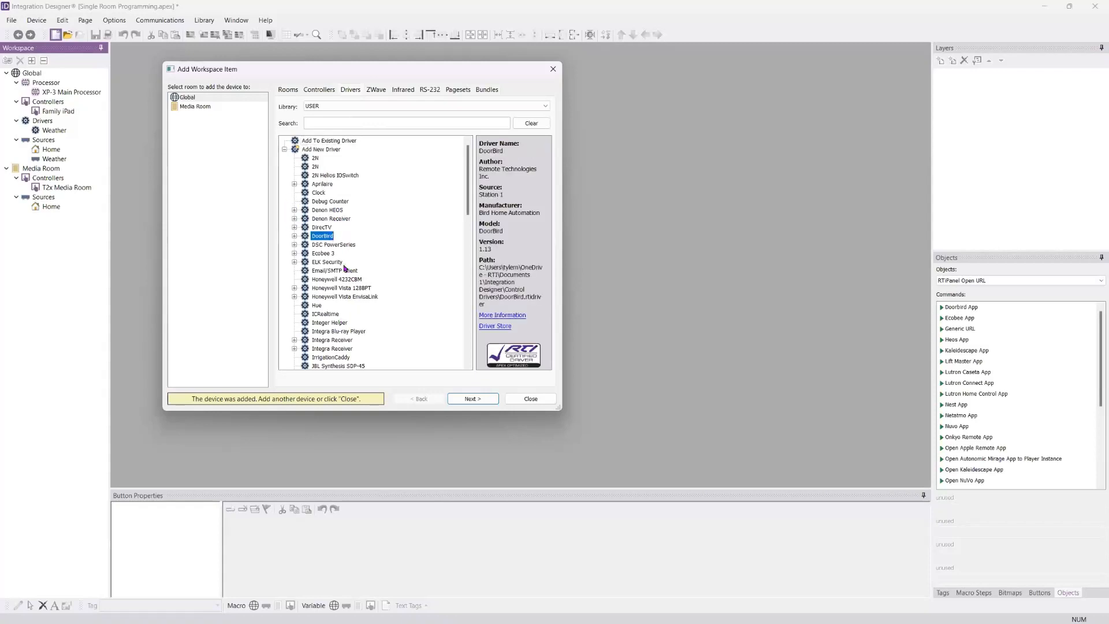
{"action": "scroll", "coordinate": [366, 244], "scroll_direction": "down", "scroll_amount": 3}
{"action": "left_click", "coordinate": [331, 278]}
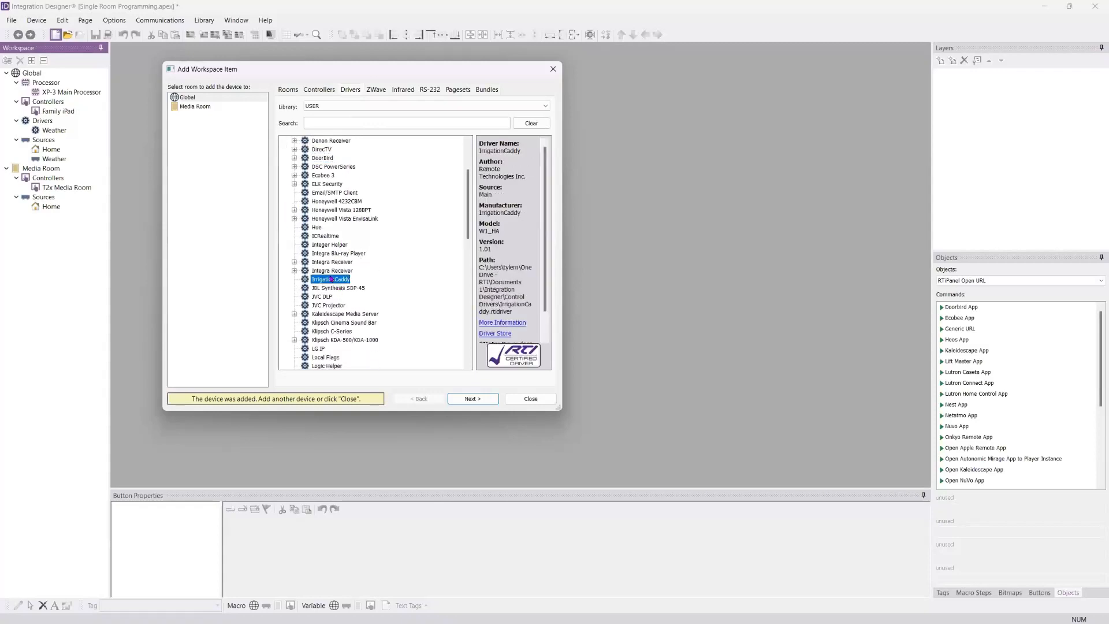
{"action": "scroll", "coordinate": [341, 229], "scroll_direction": "up", "scroll_amount": 3}
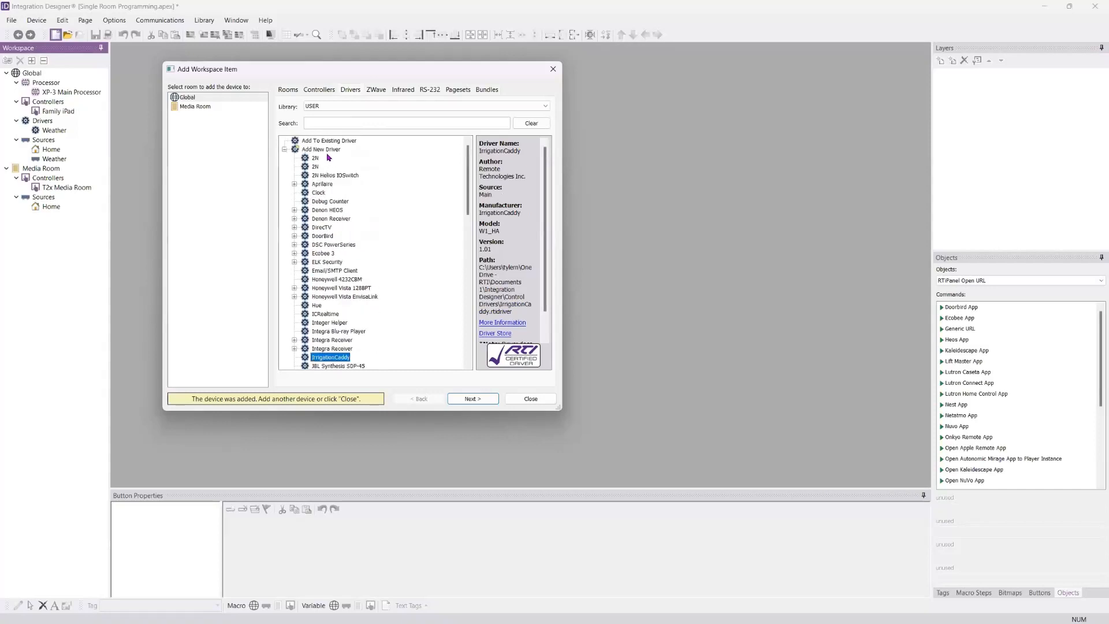
{"action": "left_click", "coordinate": [338, 108]}
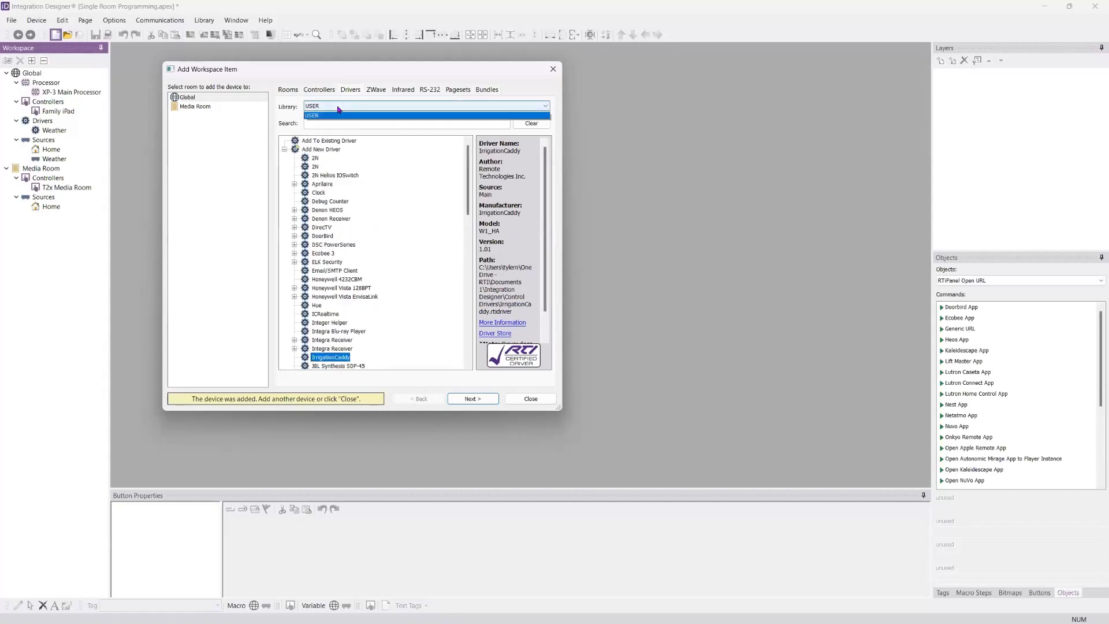
{"action": "left_click", "coordinate": [338, 124]}
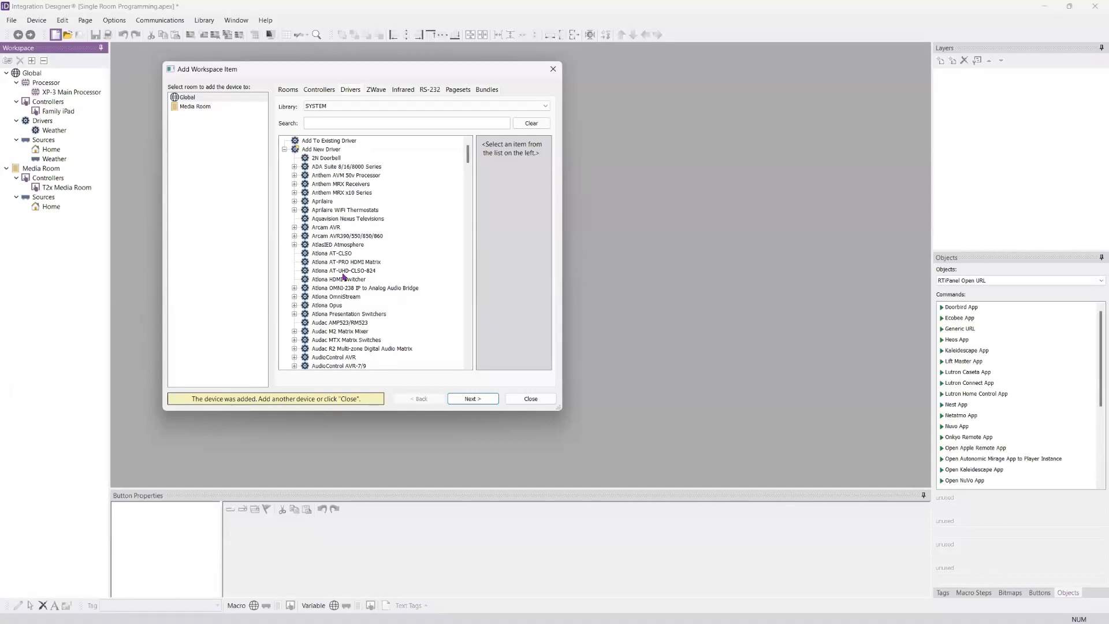
Step: Find the Yamaha drivers in the SYSTEM library and select Zone 1 of the Yamaha AVENTAGE Receiver for the Media Room
{"action": "left_click", "coordinate": [360, 118]}
{"action": "type", "text": "yamah"}
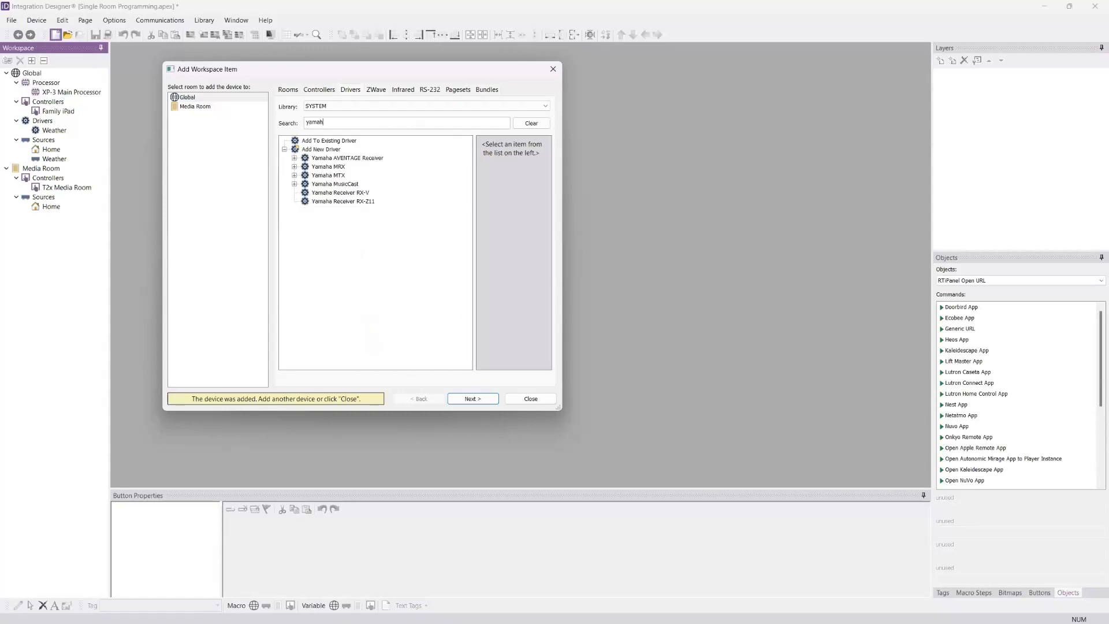
{"action": "left_click", "coordinate": [295, 157]}
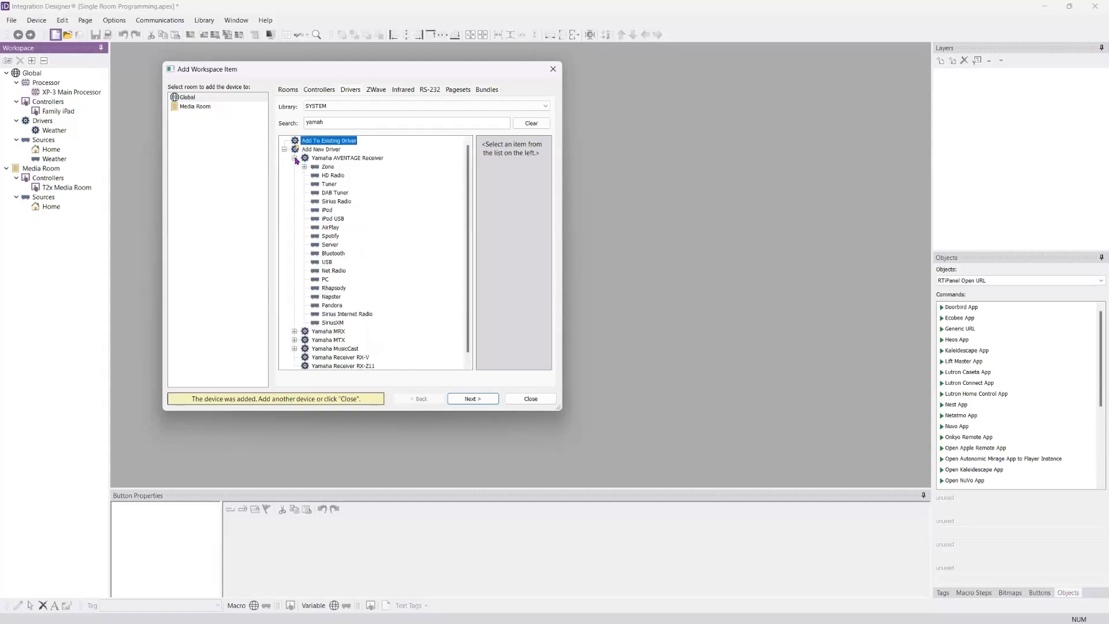
{"action": "left_click", "coordinate": [213, 101]}
{"action": "left_click", "coordinate": [304, 167]}
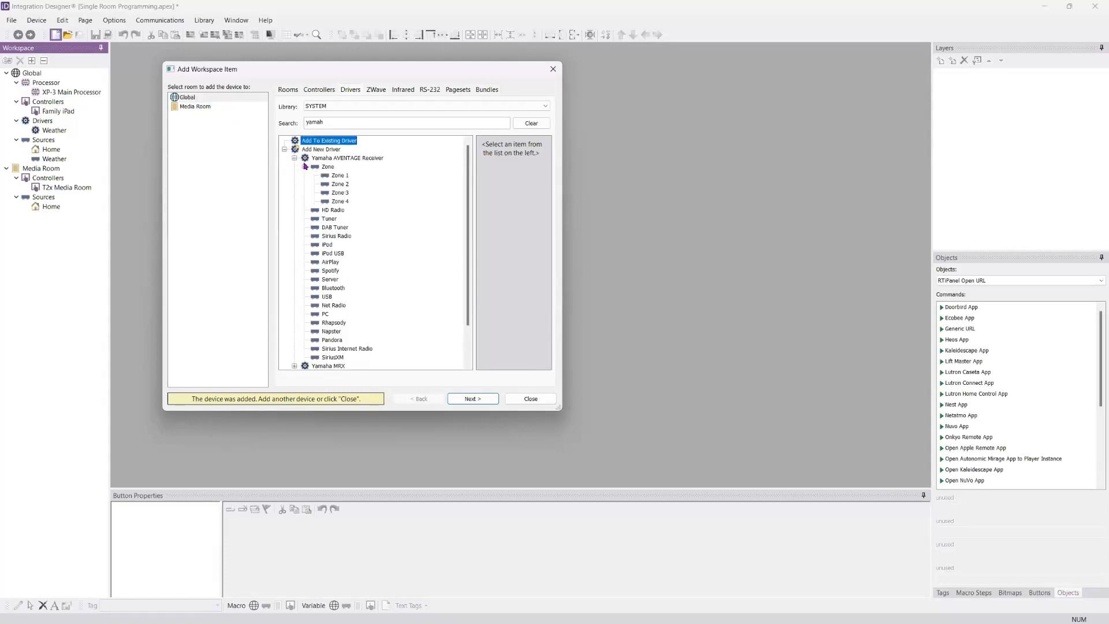
{"action": "left_click", "coordinate": [343, 177]}
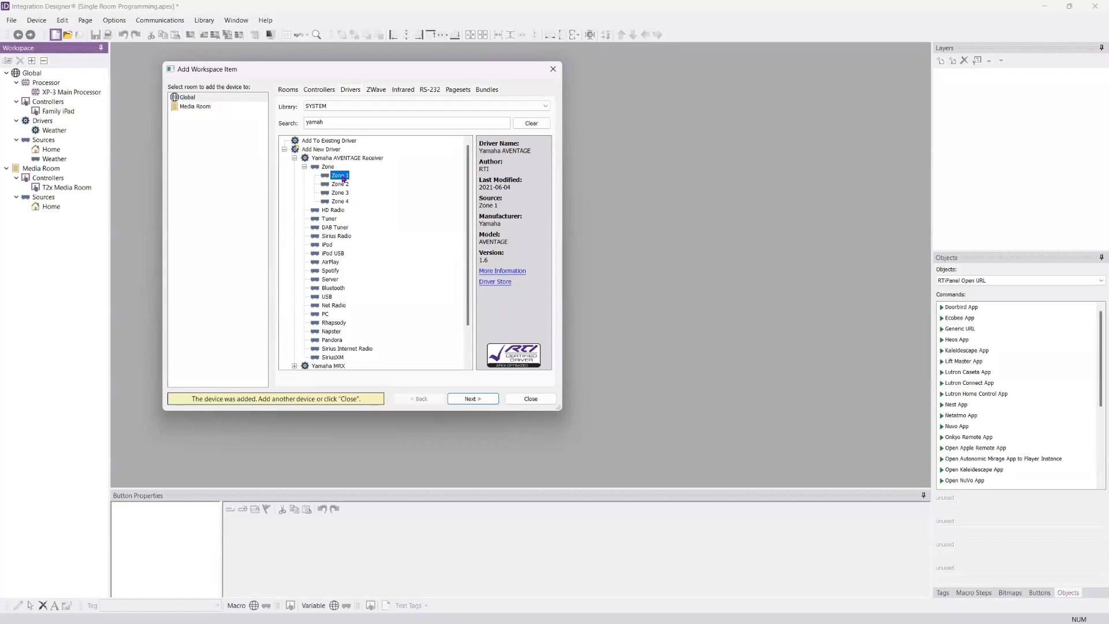
{"action": "left_click", "coordinate": [206, 106]}
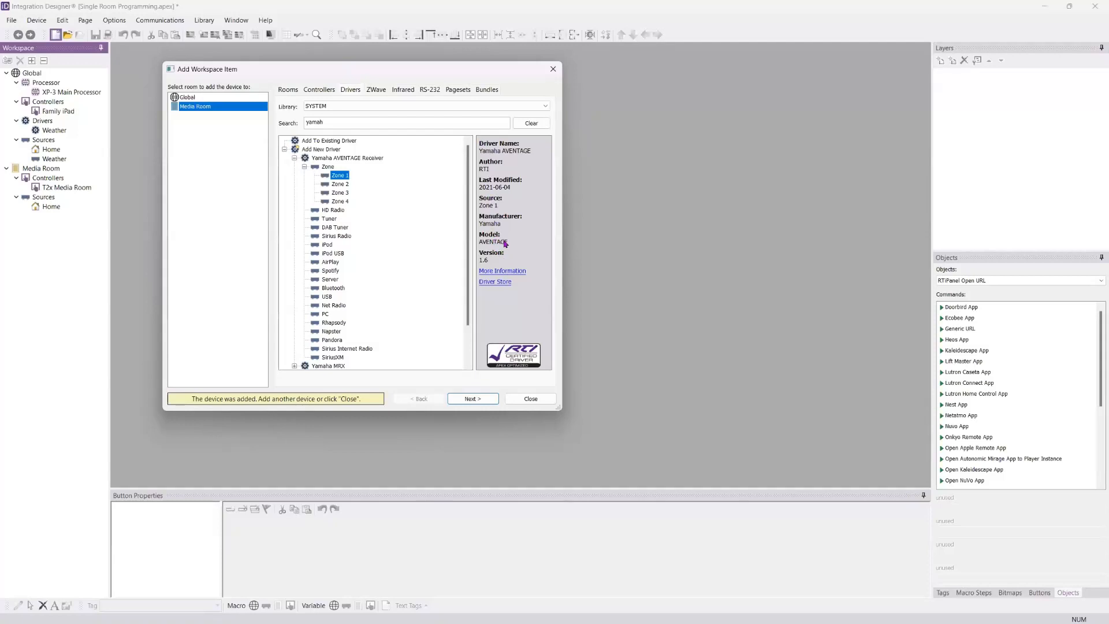
Step: Read the Yamaha AVENTAGE driver information, including its setup notes and release history
{"action": "left_click", "coordinate": [489, 272]}
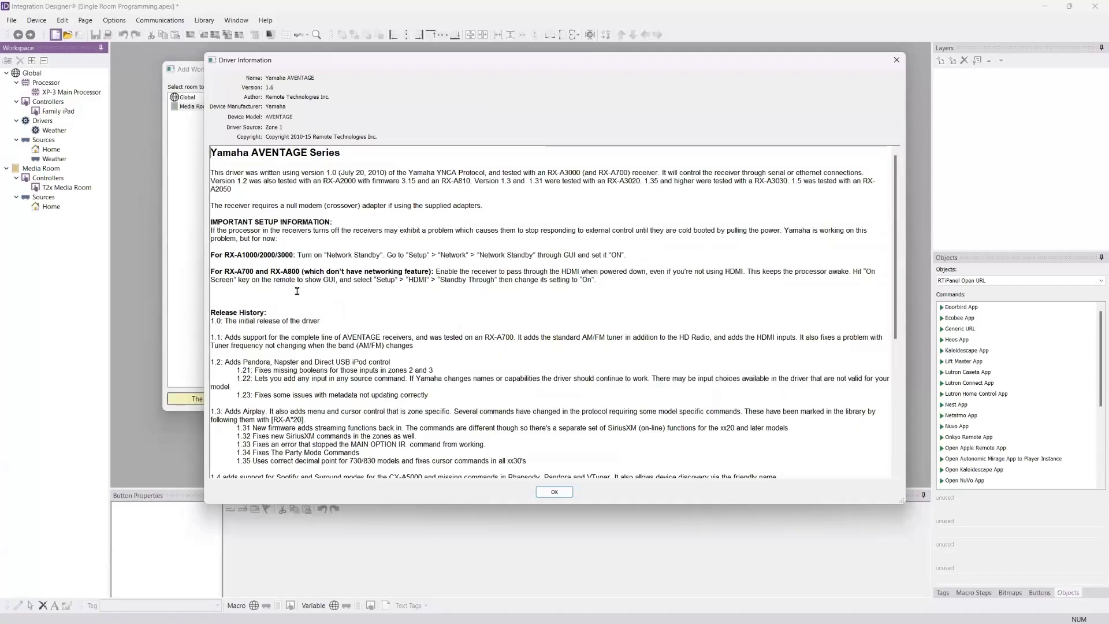
{"action": "scroll", "coordinate": [298, 295], "scroll_direction": "down", "scroll_amount": 4}
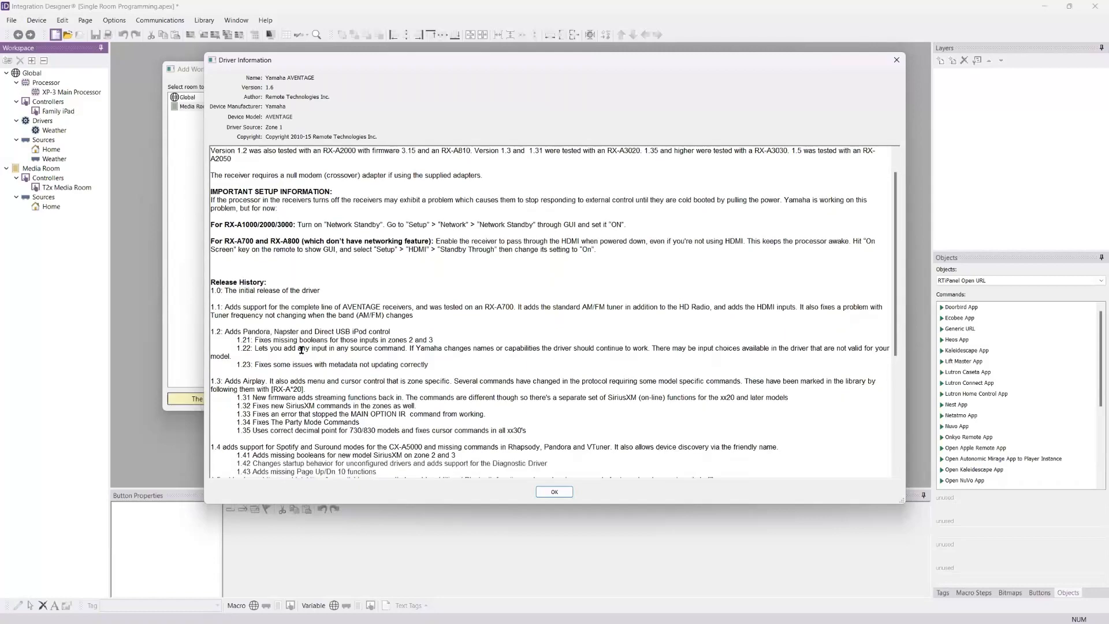
{"action": "scroll", "coordinate": [318, 317], "scroll_direction": "down", "scroll_amount": 5}
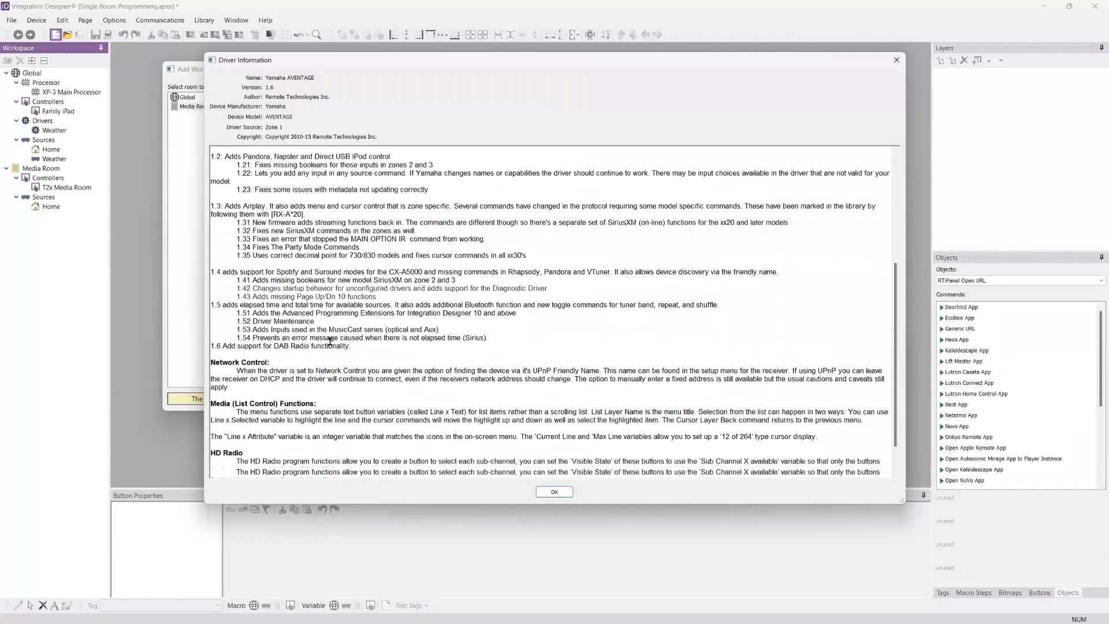
{"action": "scroll", "coordinate": [499, 334], "scroll_direction": "up", "scroll_amount": 9}
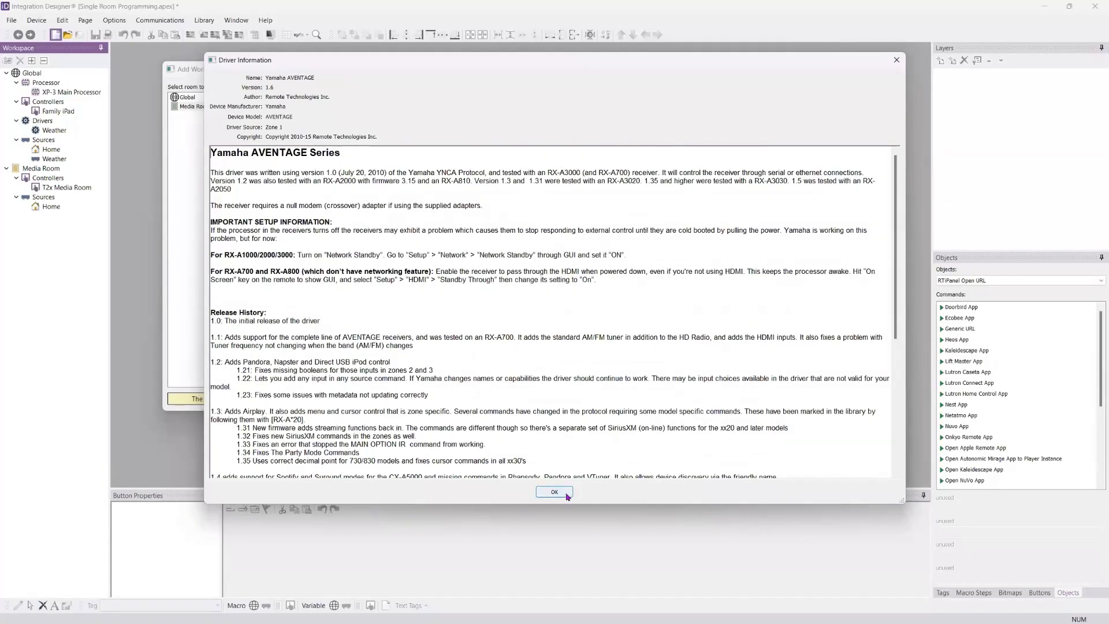
{"action": "left_click", "coordinate": [554, 492]}
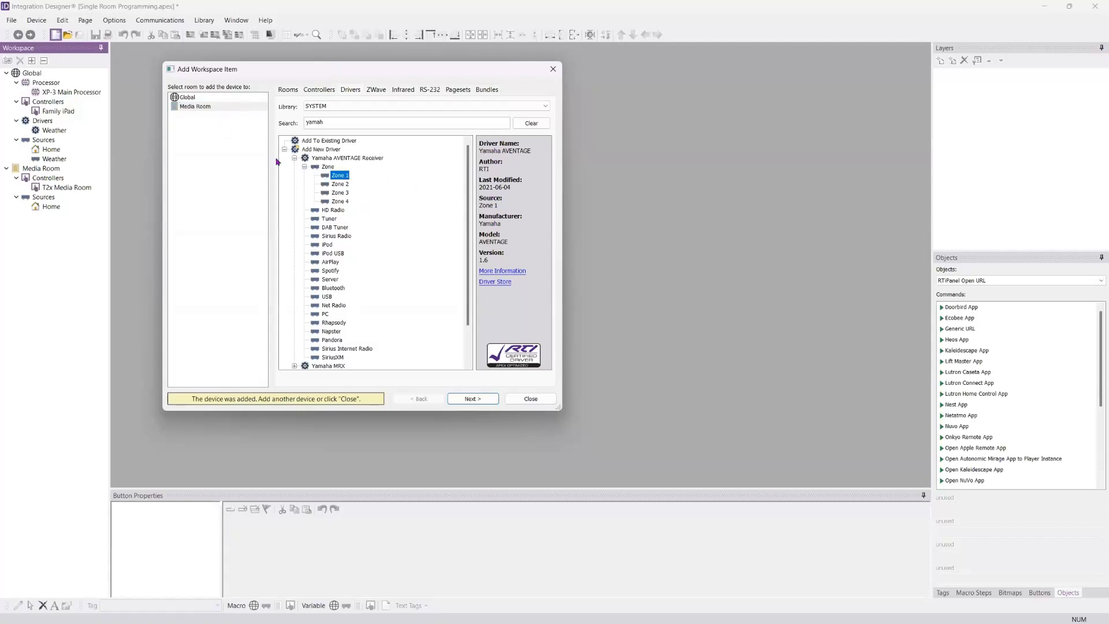
{"action": "left_click", "coordinate": [471, 399]}
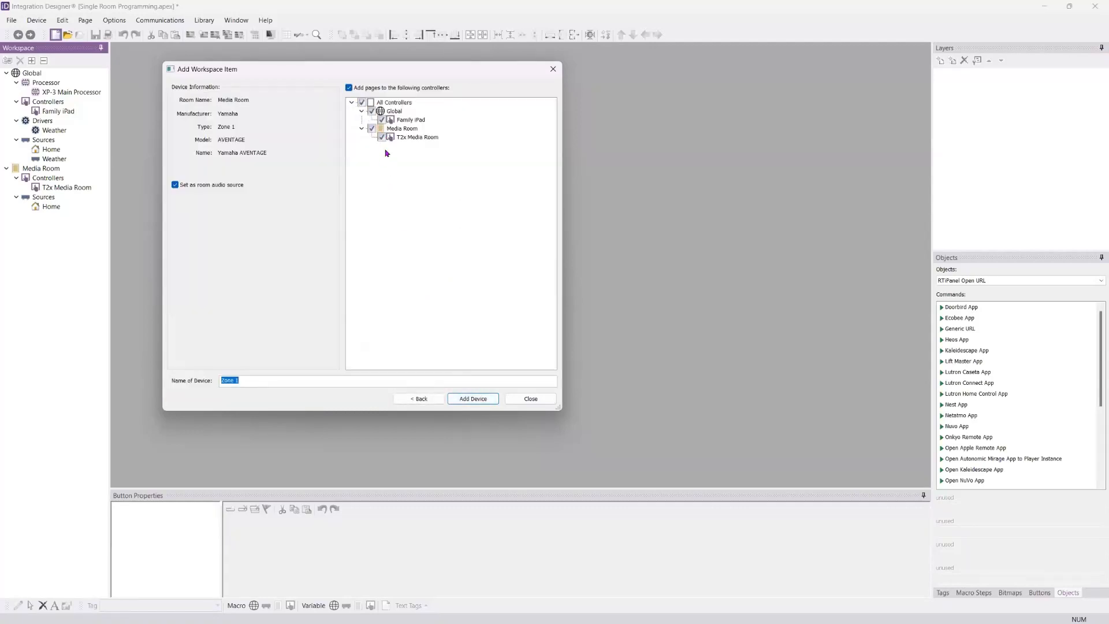
{"action": "left_click", "coordinate": [362, 102]}
{"action": "left_click", "coordinate": [433, 399]}
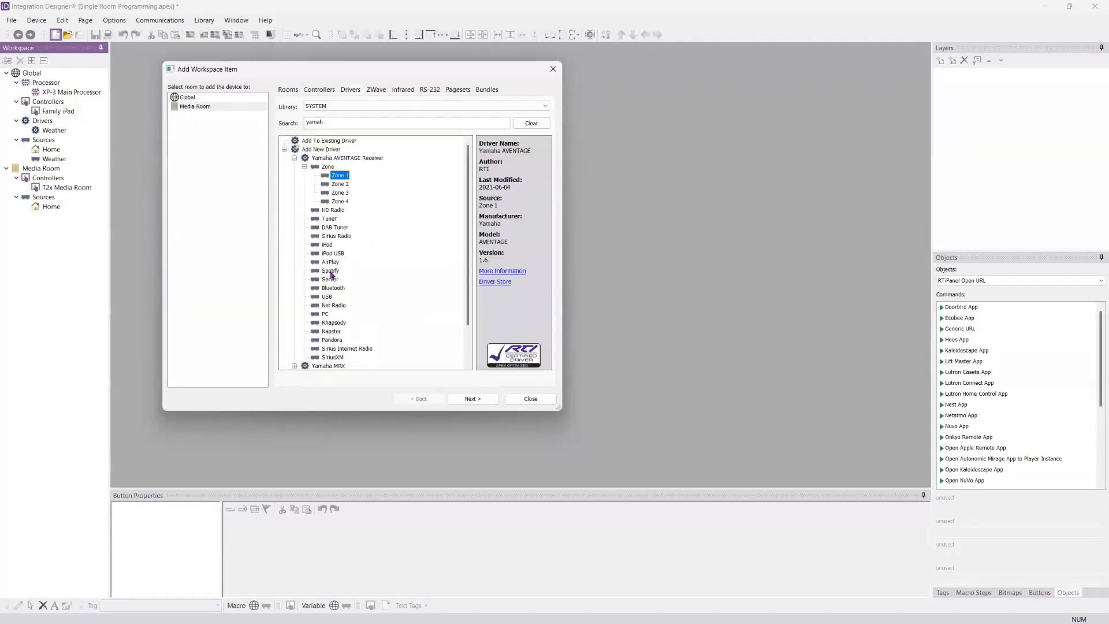
Step: Add the Zone 1 receiver as Yamaha AVR Media Room, without adding pages to any controller
{"action": "left_click", "coordinate": [472, 399]}
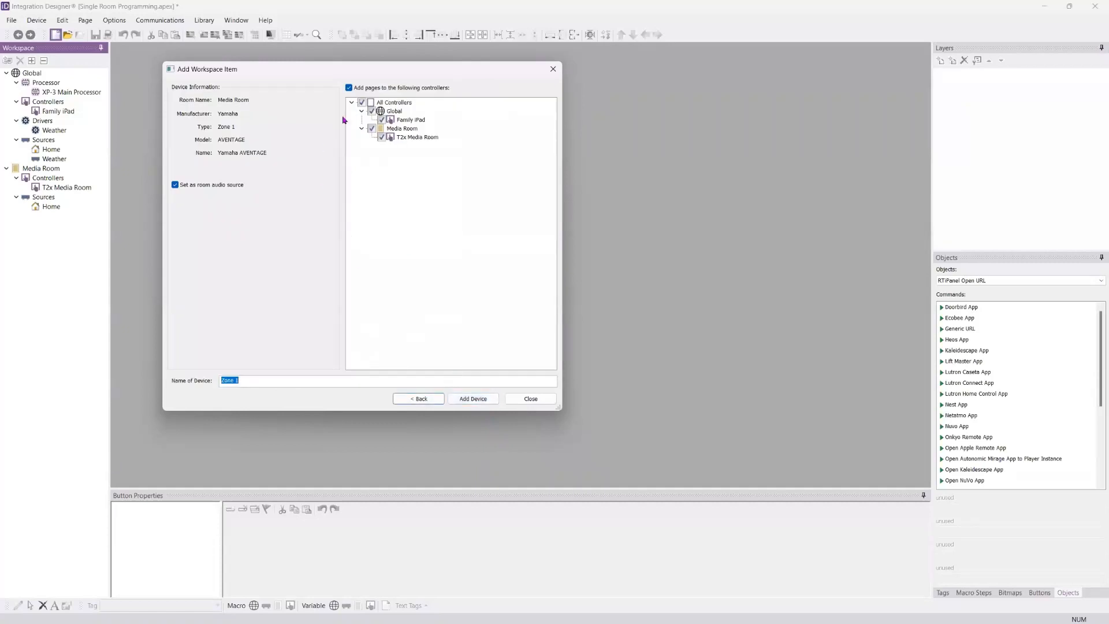
{"action": "left_click", "coordinate": [362, 103]}
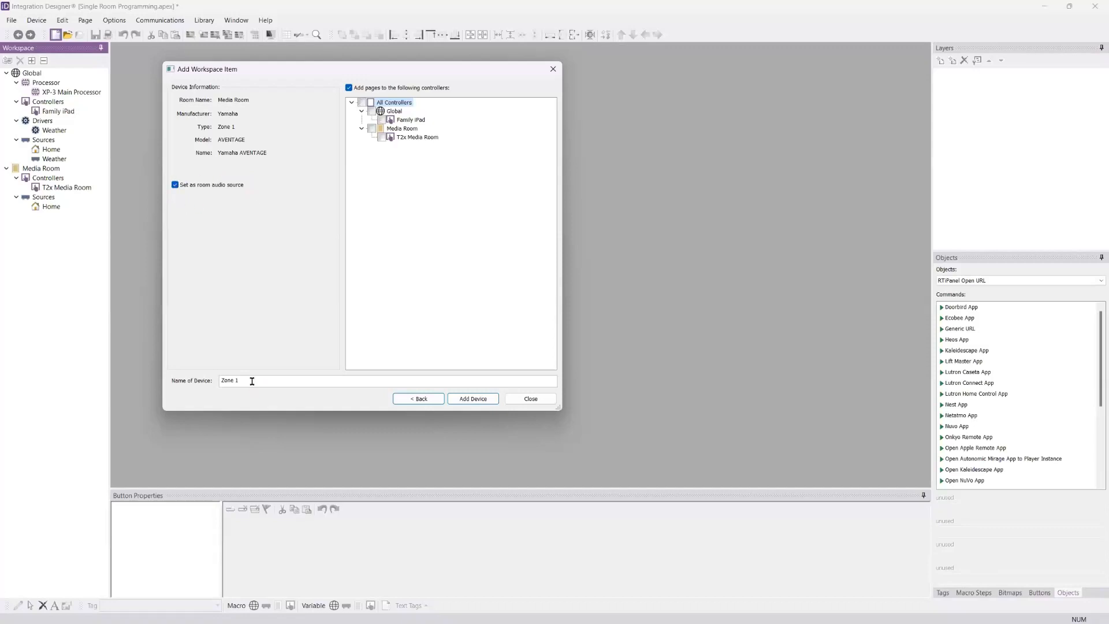
{"action": "left_click_drag", "start_coordinate": [253, 382], "coordinate": [143, 403]}
{"action": "type", "text": "Yamaha"}
{"action": "type", "text": "AVR Media Room"}
{"action": "left_click", "coordinate": [462, 398]}
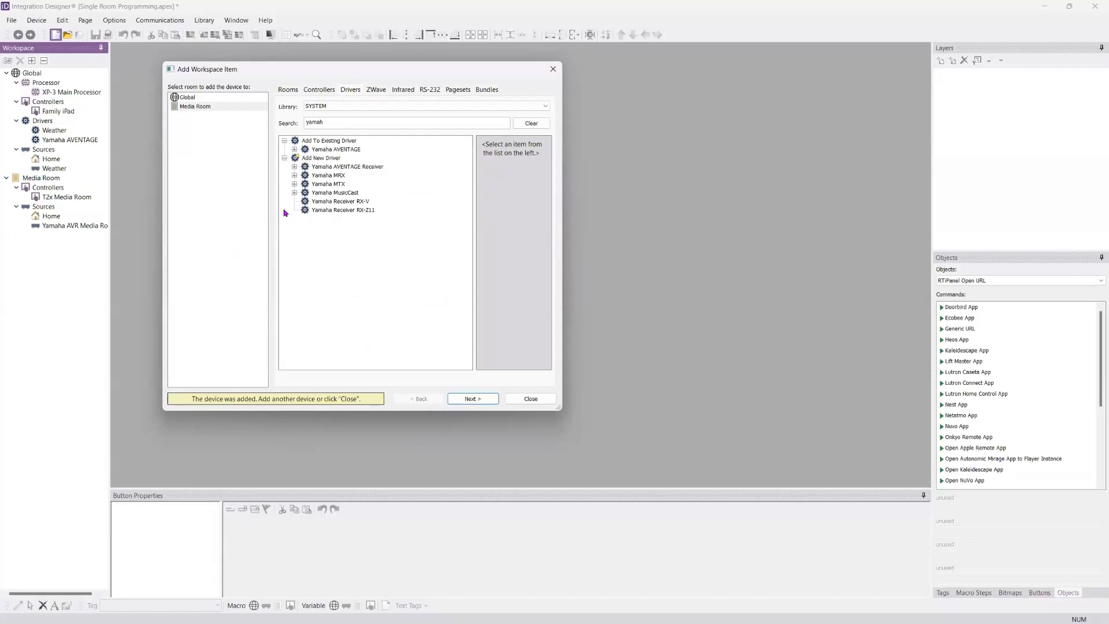
Step: Search the drivers for yamah again and examine the zones and sources still available under the existing Yamaha AVENTAGE driver
{"action": "left_click", "coordinate": [530, 123]}
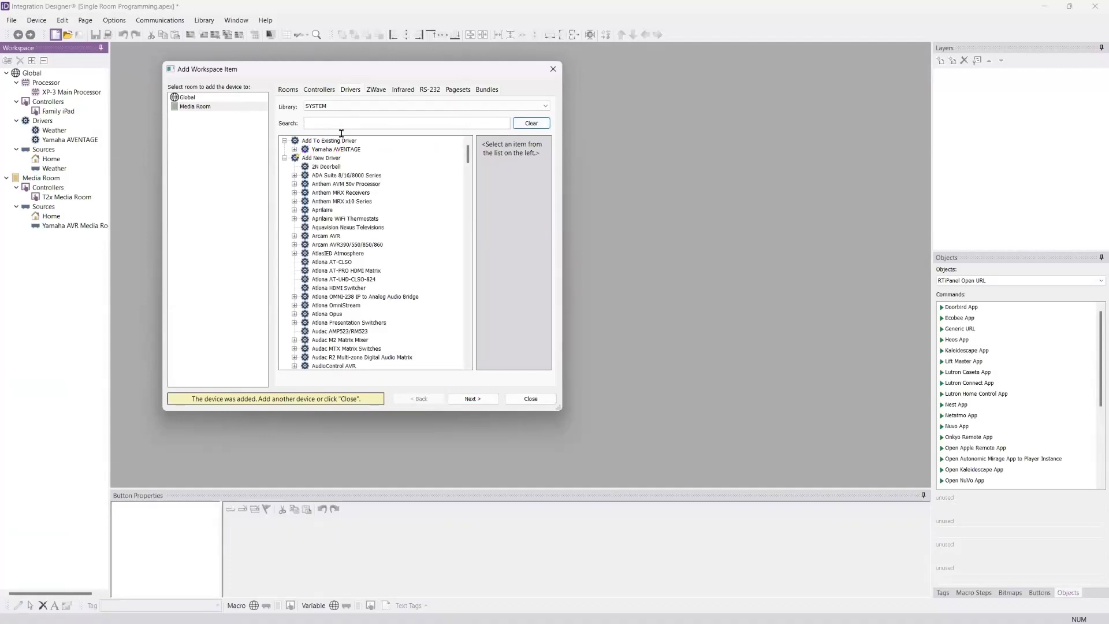
{"action": "left_click", "coordinate": [342, 123]}
{"action": "type", "text": "yamah"}
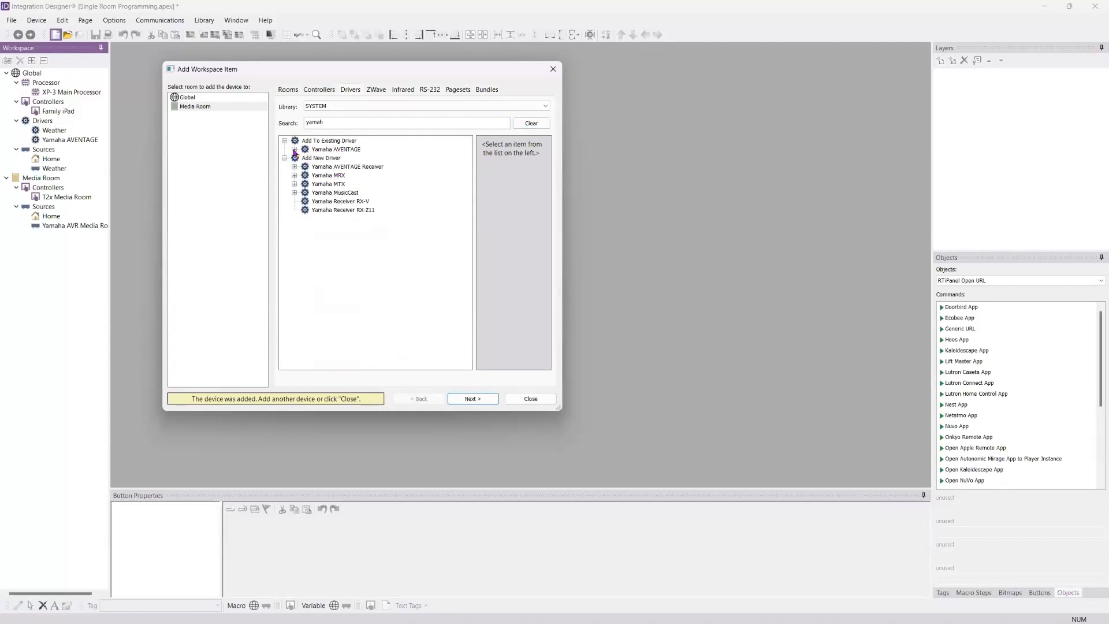
{"action": "left_click", "coordinate": [295, 150]}
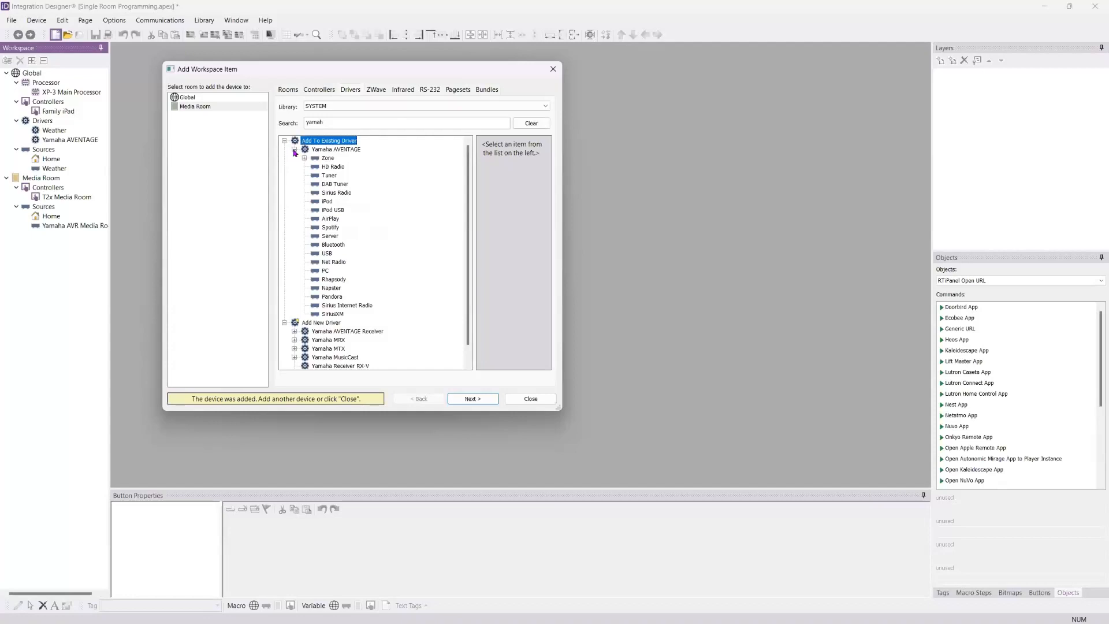
{"action": "left_click", "coordinate": [304, 158]}
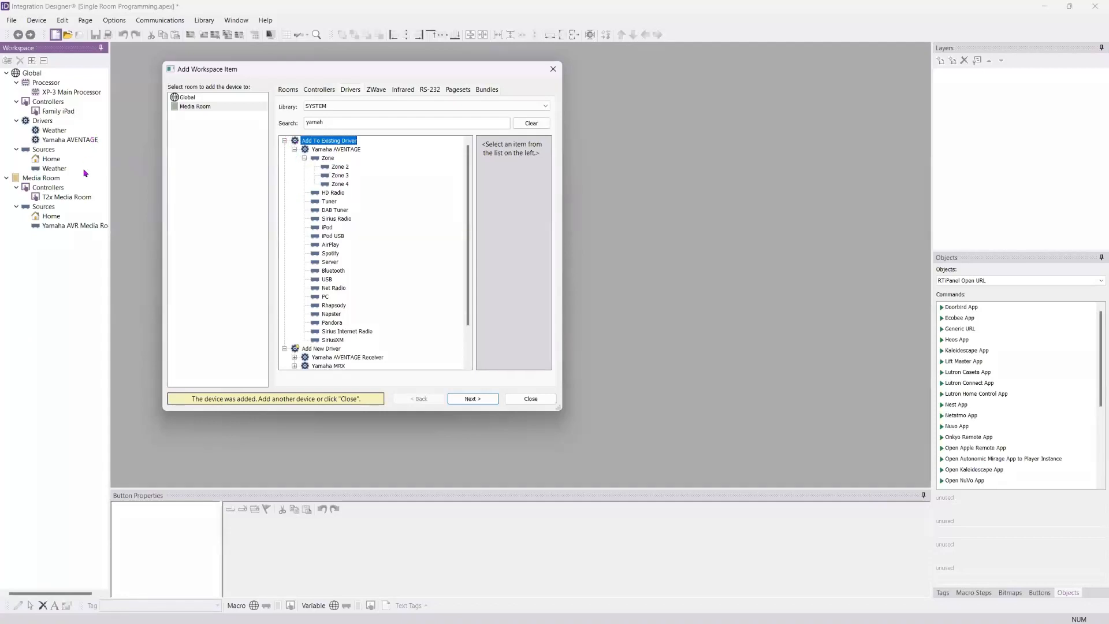
{"action": "left_click", "coordinate": [284, 140]}
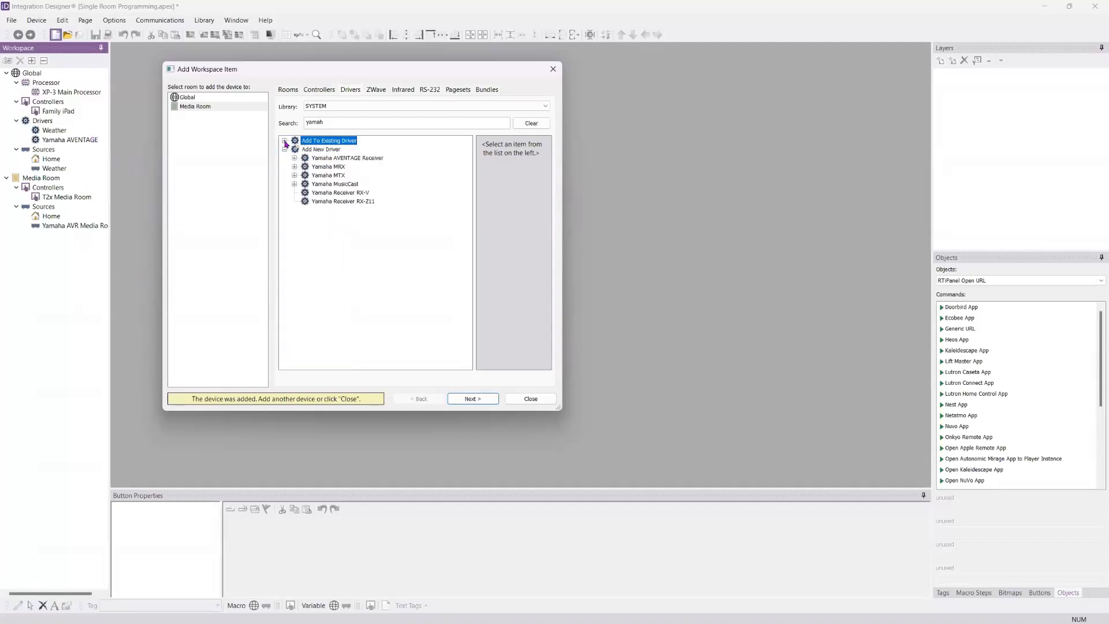
Step: Search the driver library for roku and select Player 1 of the Roku Media Streamer for the Media Room
{"action": "left_click", "coordinate": [363, 125]}
{"action": "double_click", "coordinate": [331, 123]}
{"action": "type", "text": "roku"}
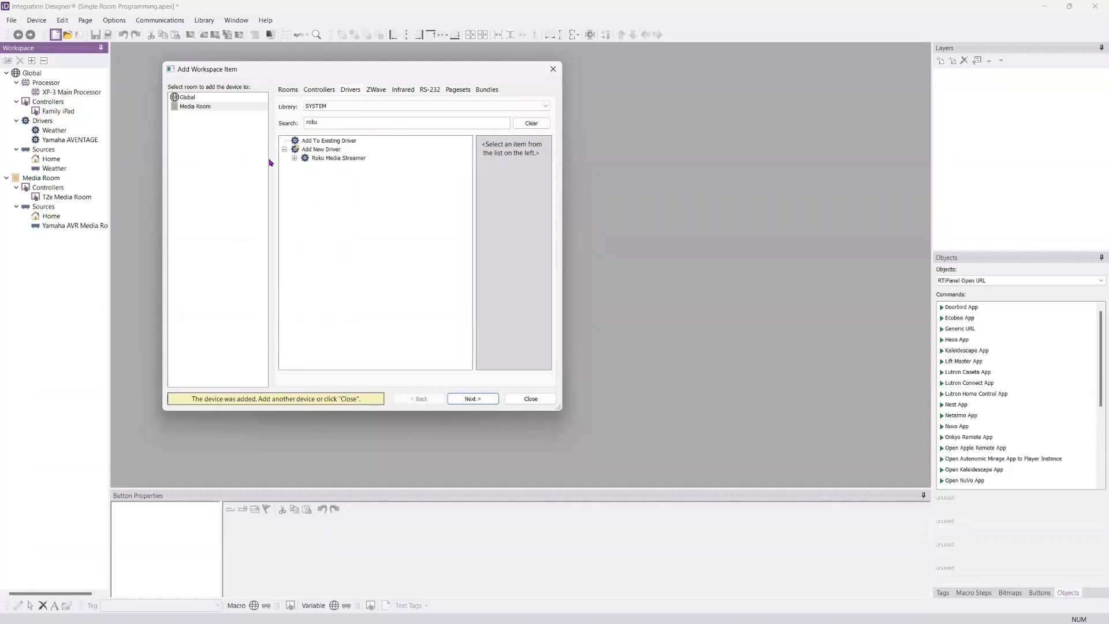
{"action": "left_click", "coordinate": [294, 159]}
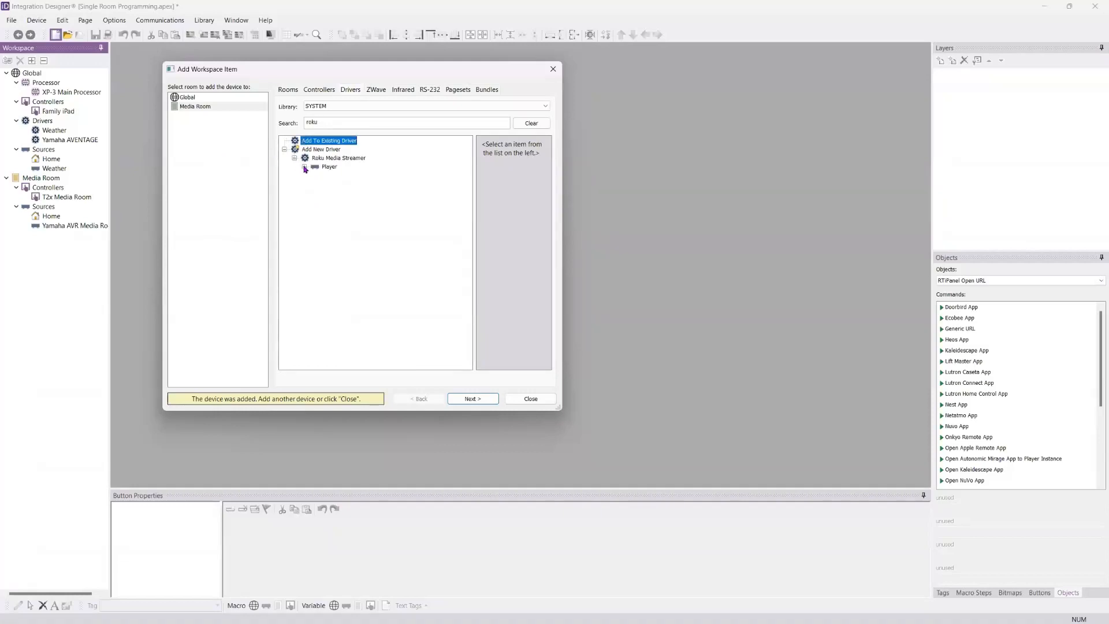
{"action": "left_click", "coordinate": [304, 167]}
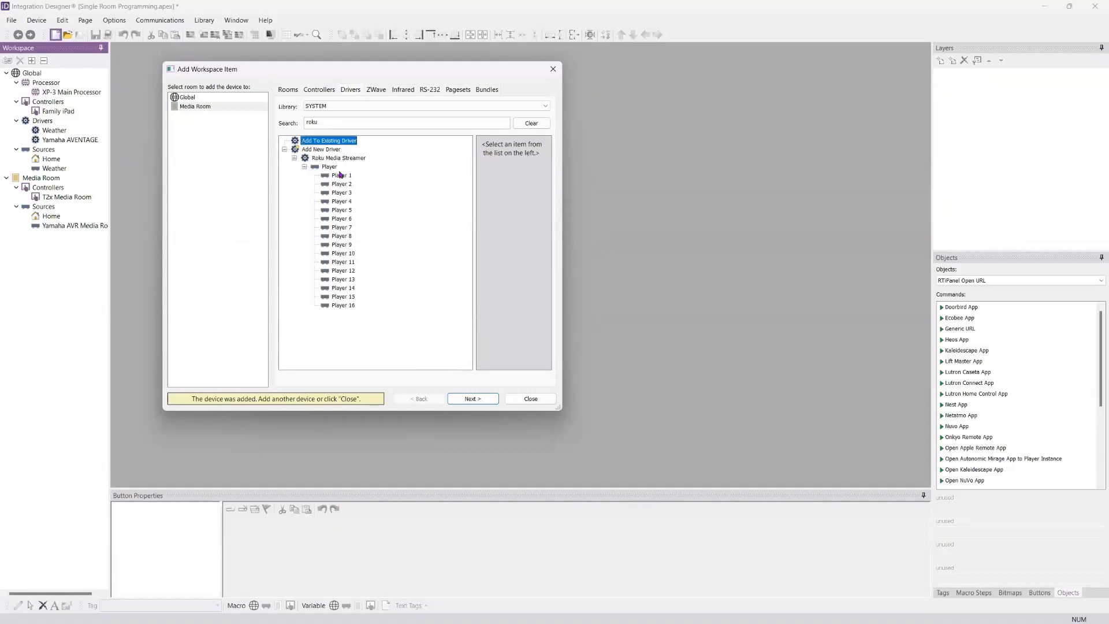
{"action": "left_click", "coordinate": [333, 159]}
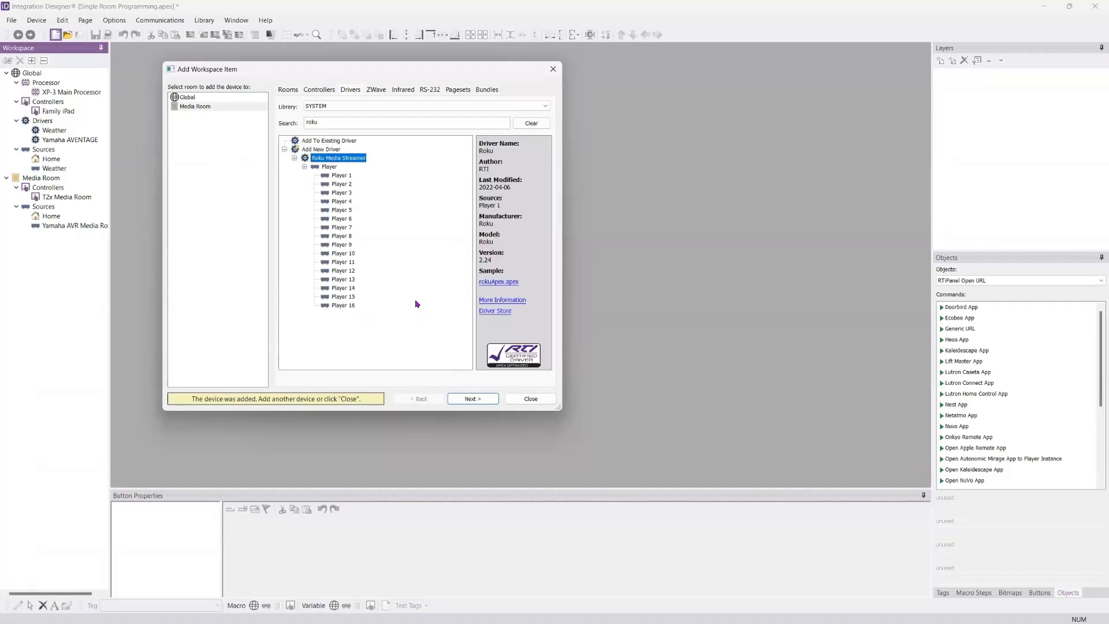
{"action": "left_click", "coordinate": [494, 283]}
{"action": "left_click", "coordinate": [341, 176]}
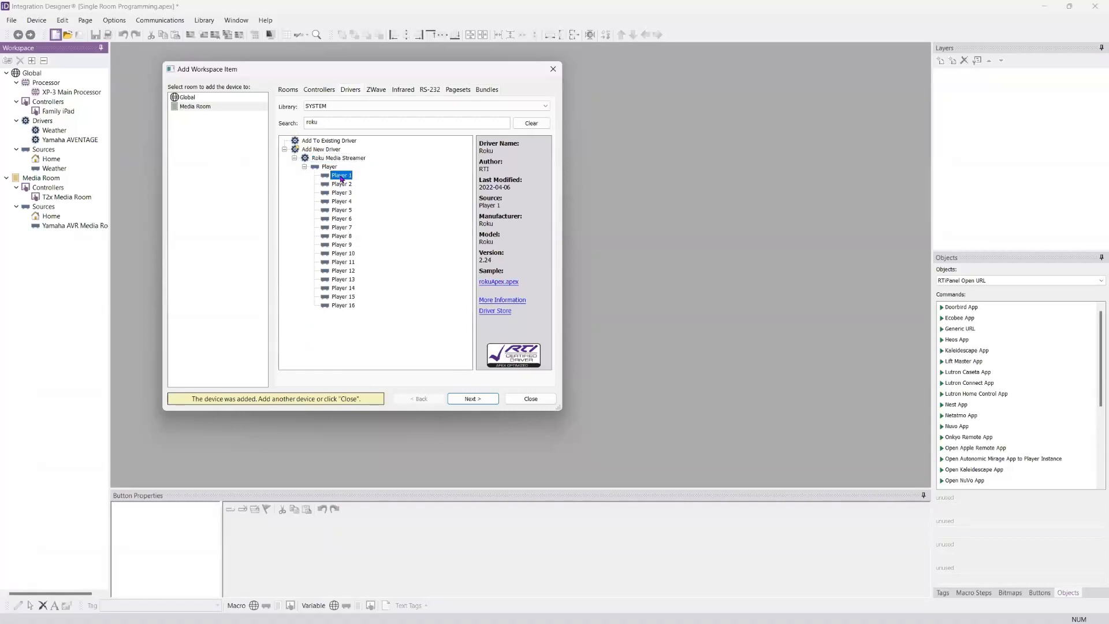
{"action": "left_click", "coordinate": [194, 106]}
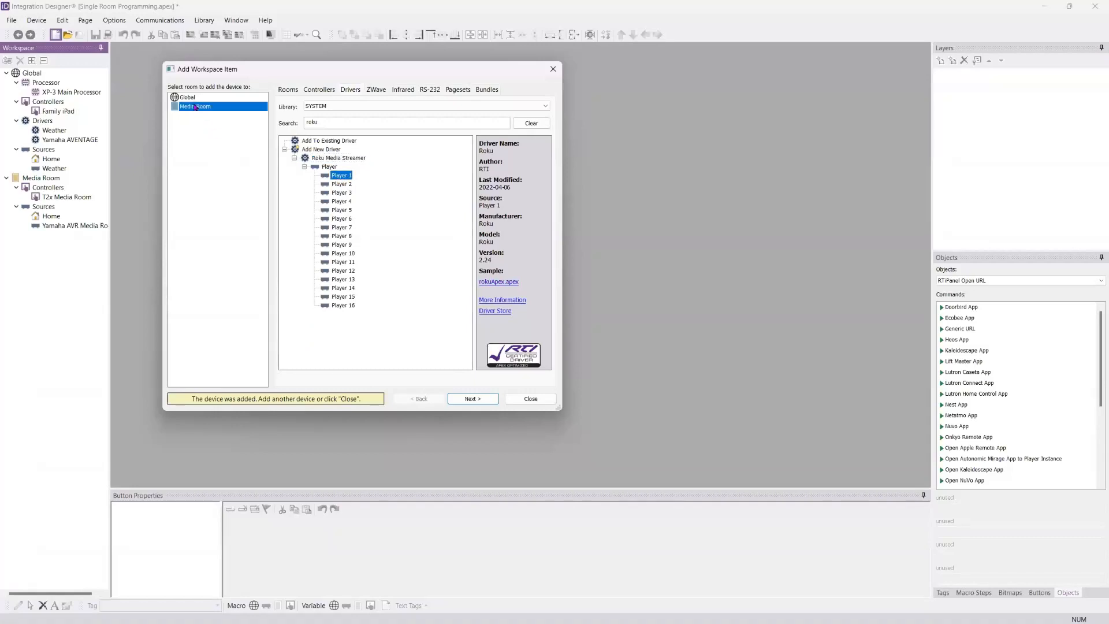
Step: Name the Roku player Roku Media Room and add it with pages on all controllers
{"action": "left_click", "coordinate": [473, 398]}
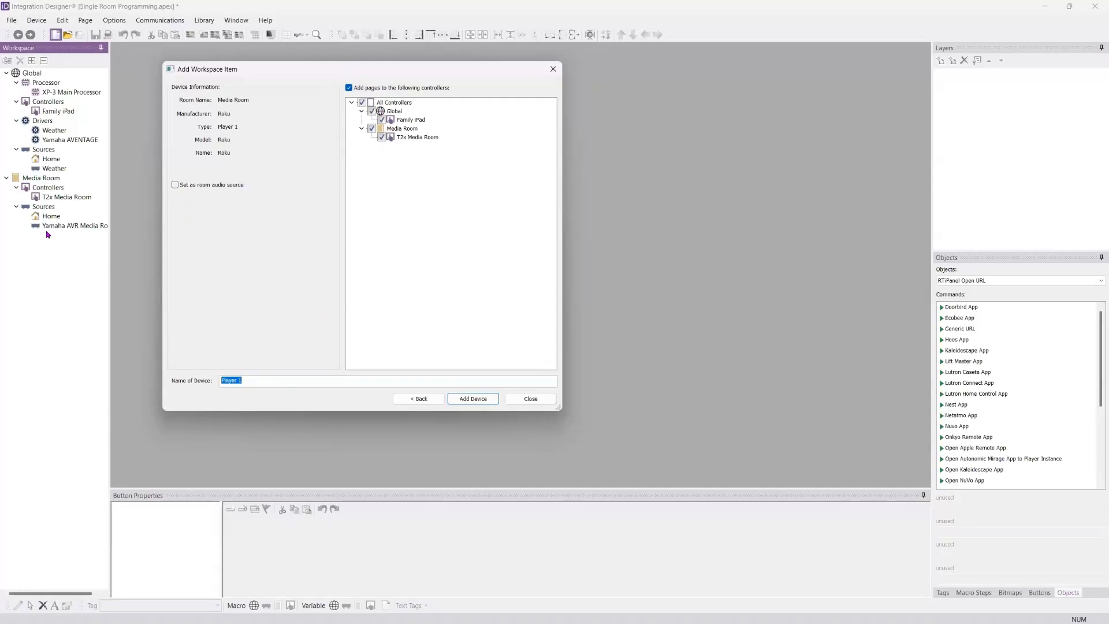
{"action": "double_click", "coordinate": [240, 380]}
{"action": "left_click_drag", "start_coordinate": [210, 377], "coordinate": [196, 381]}
{"action": "type", "text": "Roku Media Room"}
{"action": "left_click", "coordinate": [462, 398]}
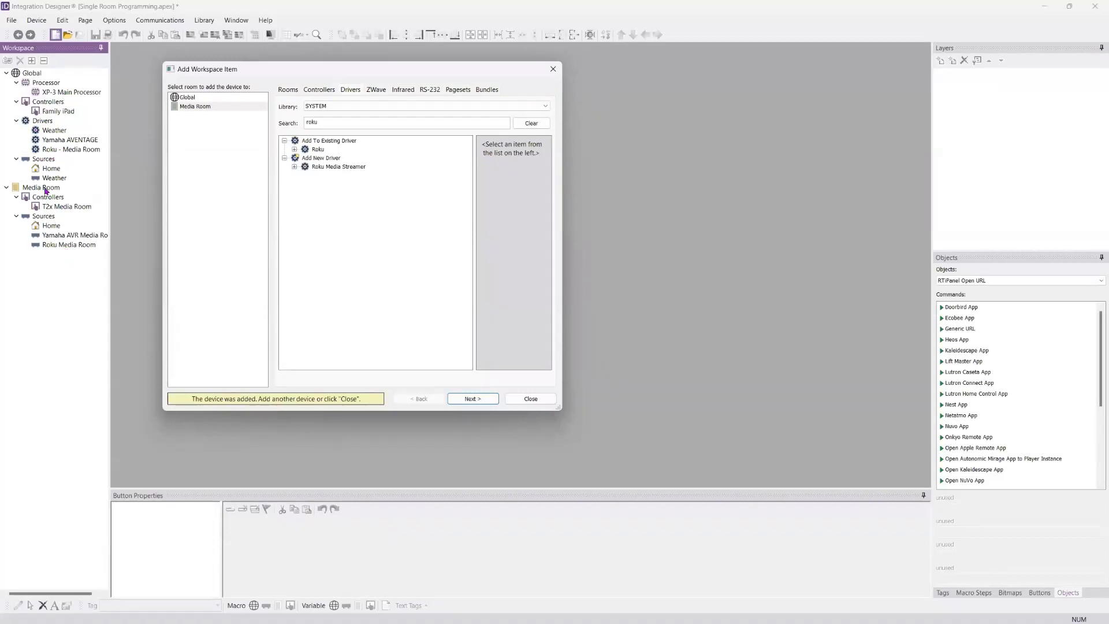
Step: Search the driver library for RTI Music and select Player 1 of the new RTI Music driver for the Global room
{"action": "left_click", "coordinate": [532, 123]}
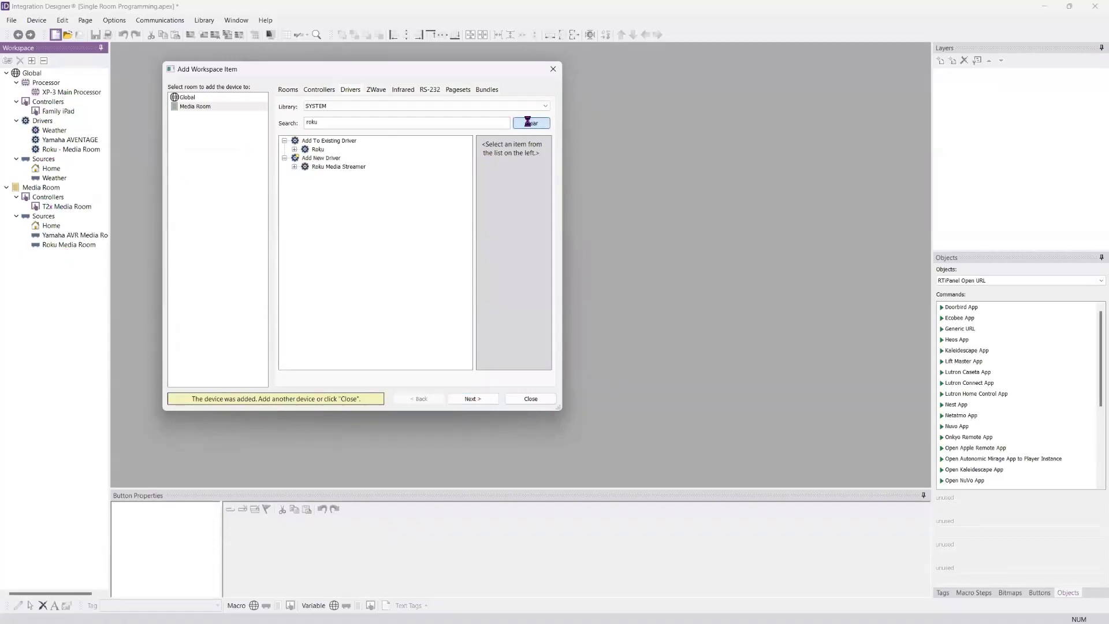
{"action": "left_click", "coordinate": [369, 128]}
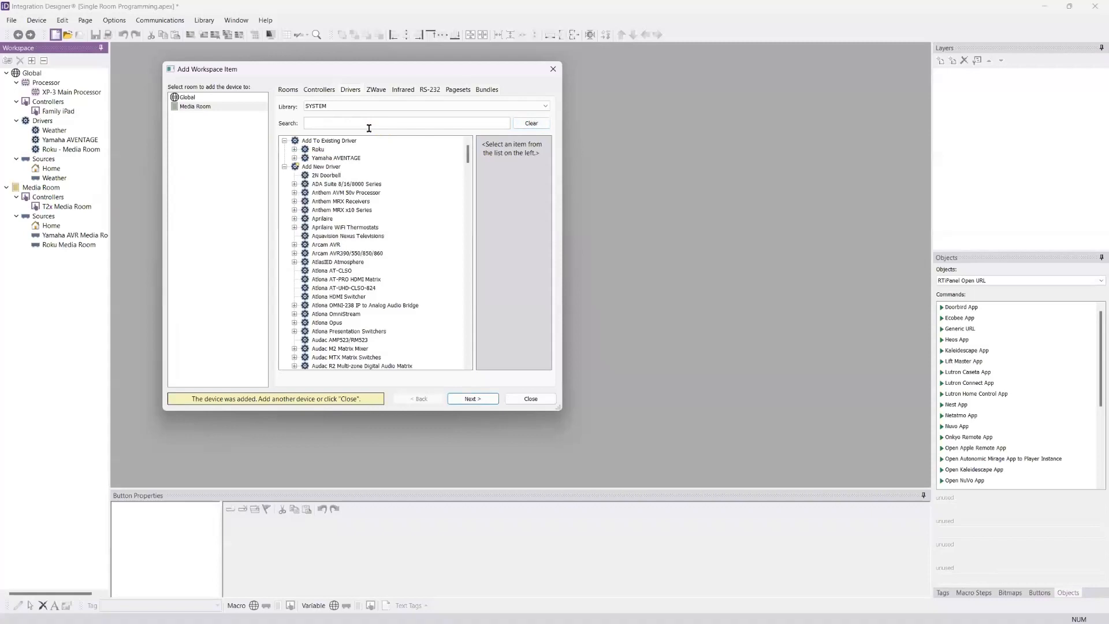
{"action": "type", "text": "RTI M"}
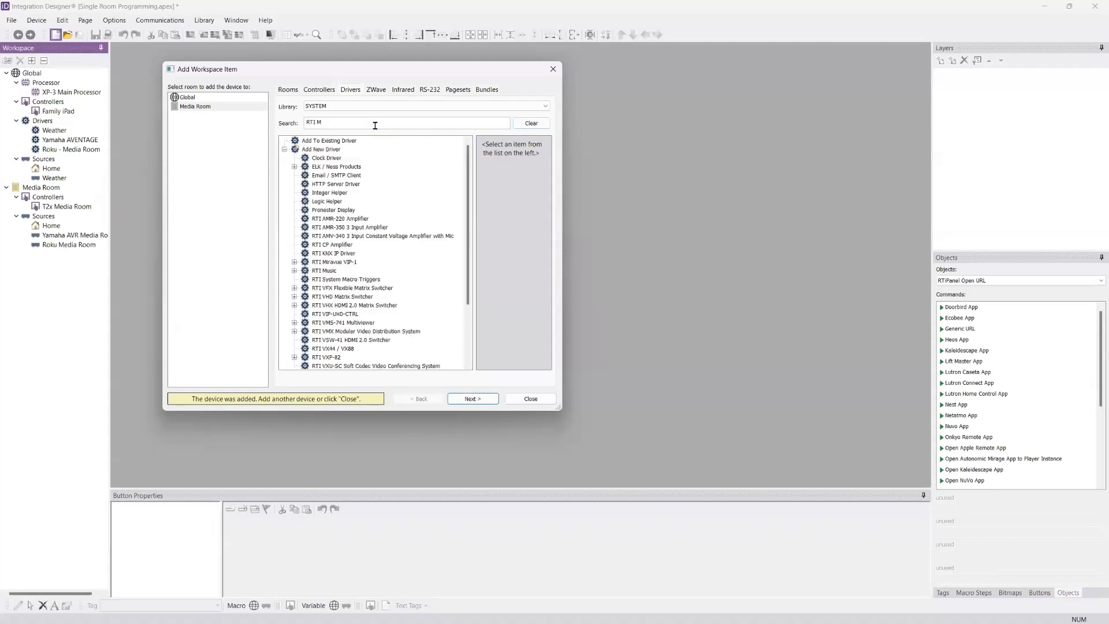
{"action": "type", "text": "usic"}
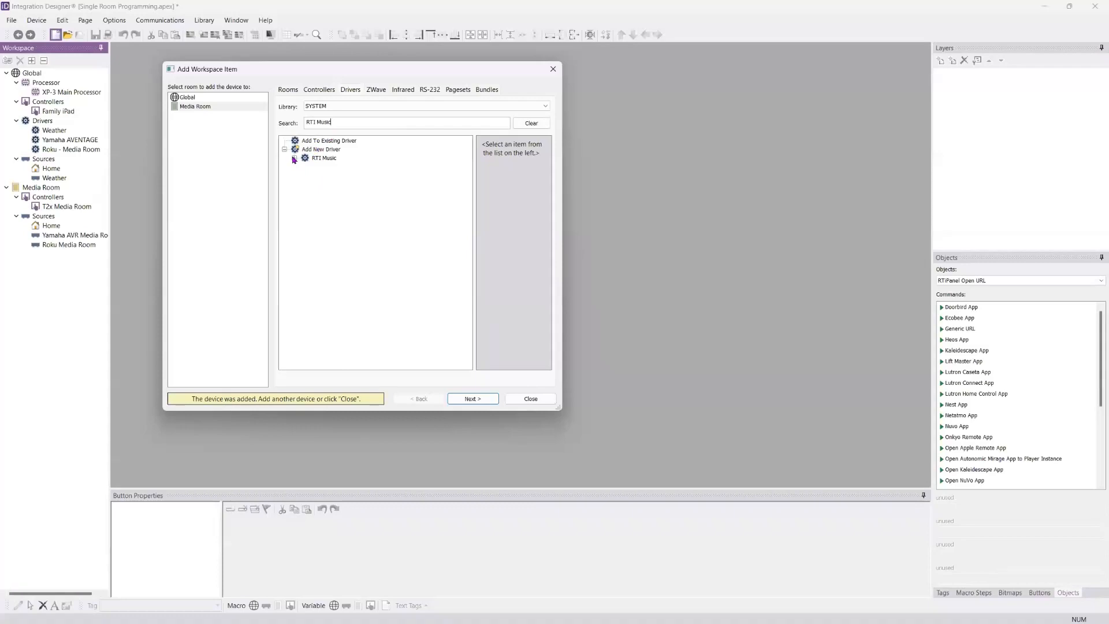
{"action": "left_click", "coordinate": [324, 159]}
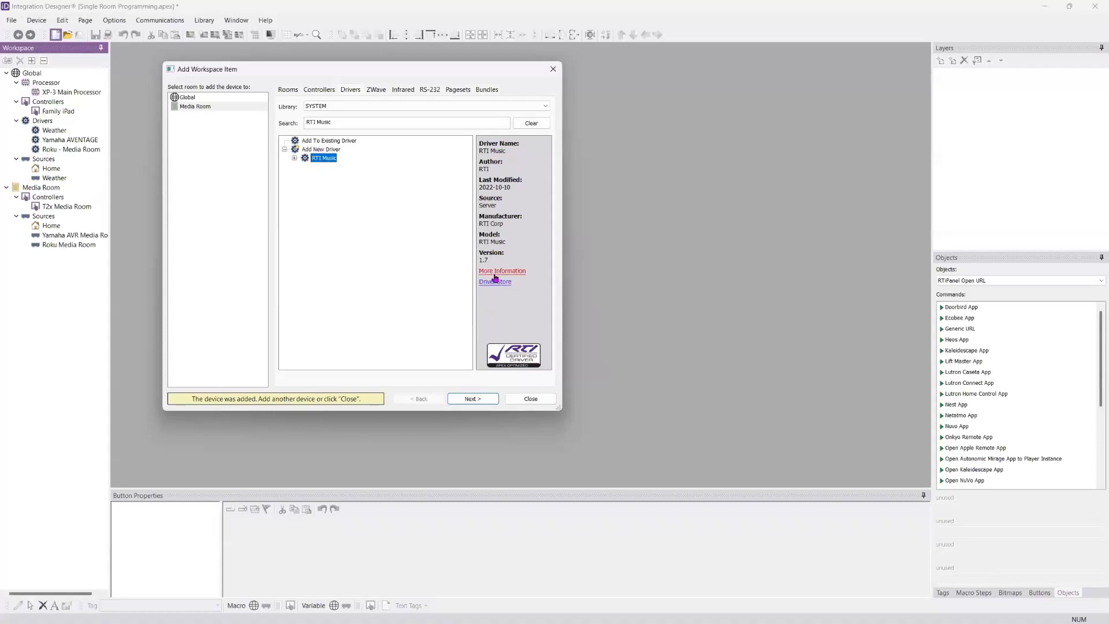
{"action": "left_click", "coordinate": [294, 157]}
{"action": "left_click", "coordinate": [304, 167]}
{"action": "left_click", "coordinate": [305, 167]}
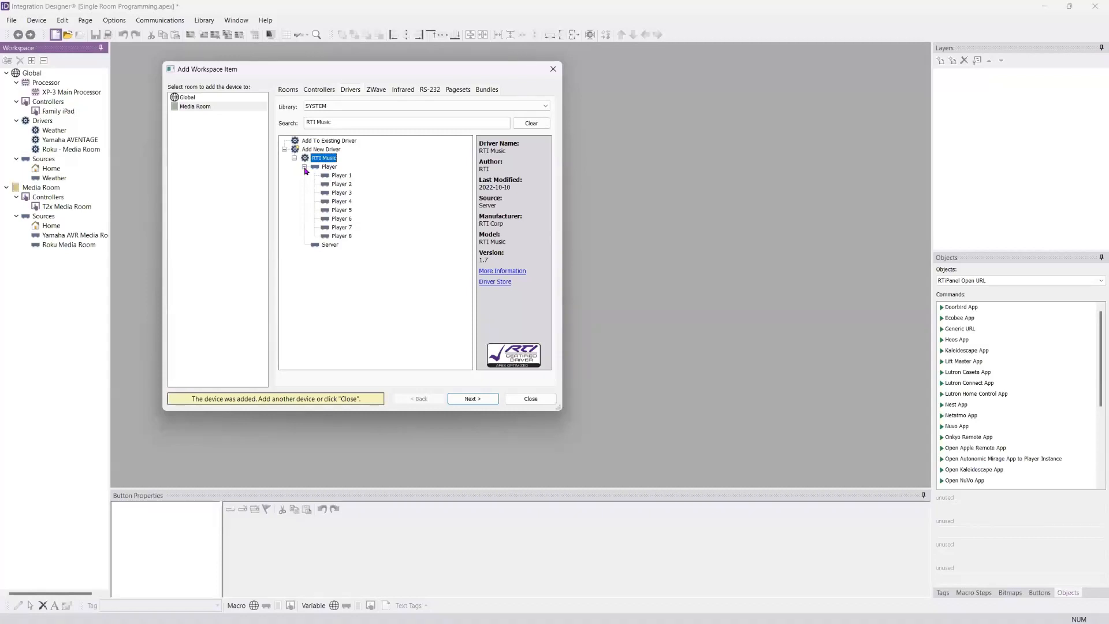
{"action": "left_click", "coordinate": [343, 176]}
{"action": "left_click", "coordinate": [181, 98]}
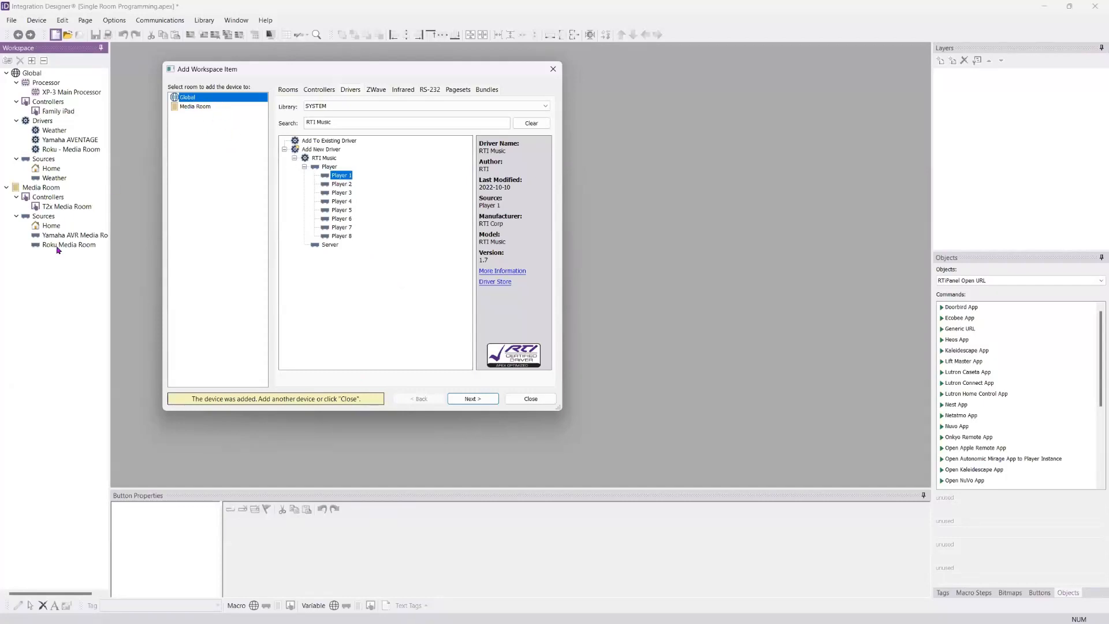
Step: Name the RTI Music player RTI Streaming Music and add it with pages on all controllers
{"action": "left_click", "coordinate": [473, 399]}
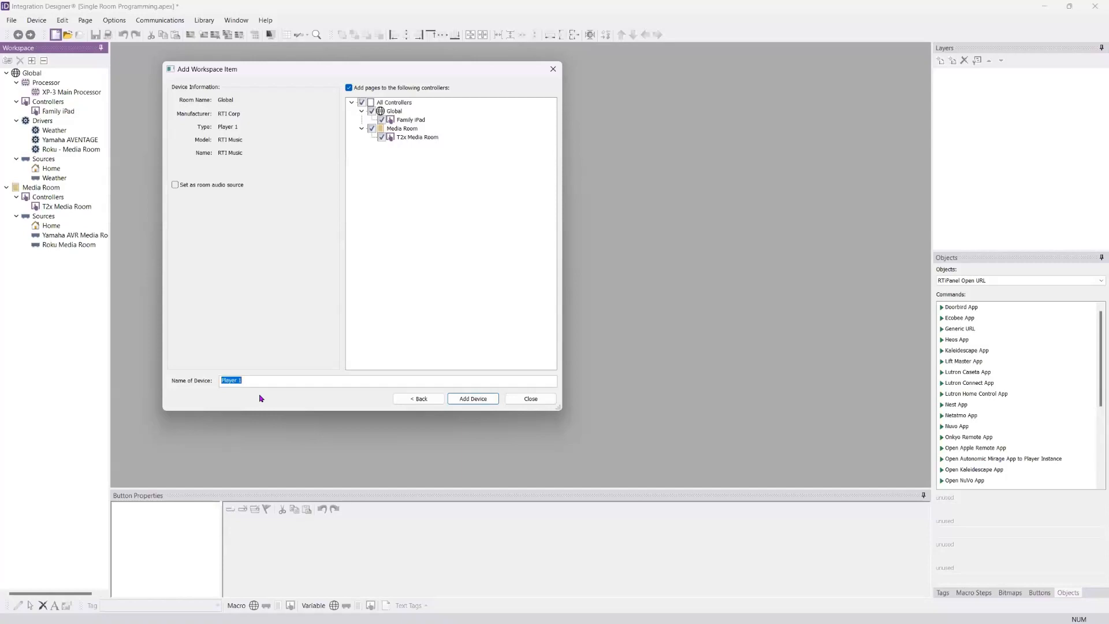
{"action": "type", "text": "RTI Streaming Music"}
{"action": "left_click", "coordinate": [473, 400]}
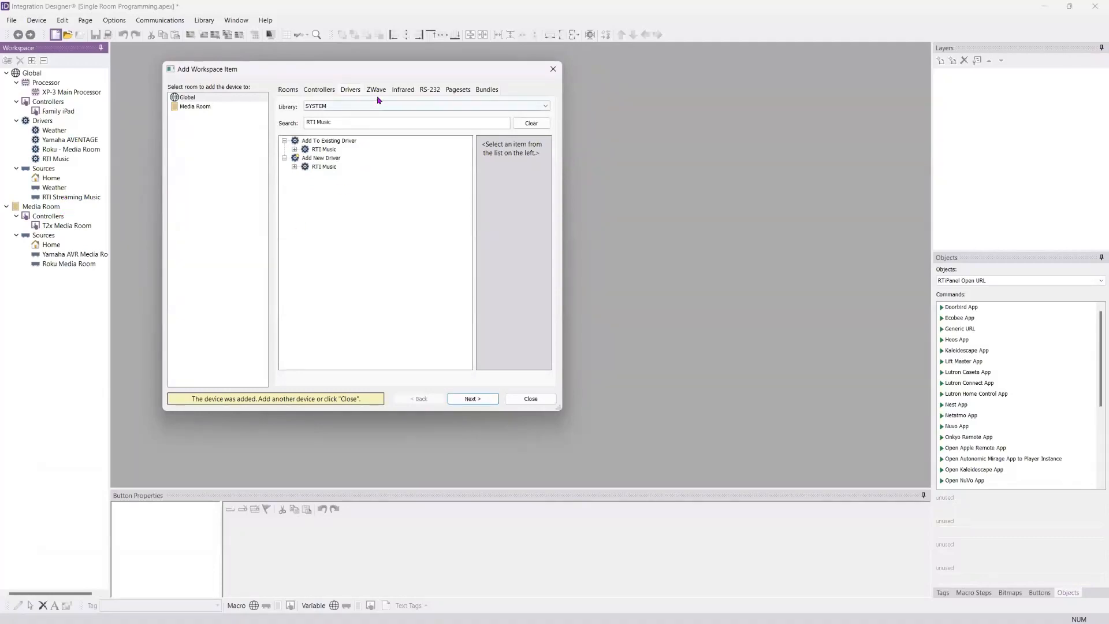
Step: Search the infrared library for Samsun and select the Samsung TV Most Models device for the Media Room
{"action": "left_click", "coordinate": [402, 91]}
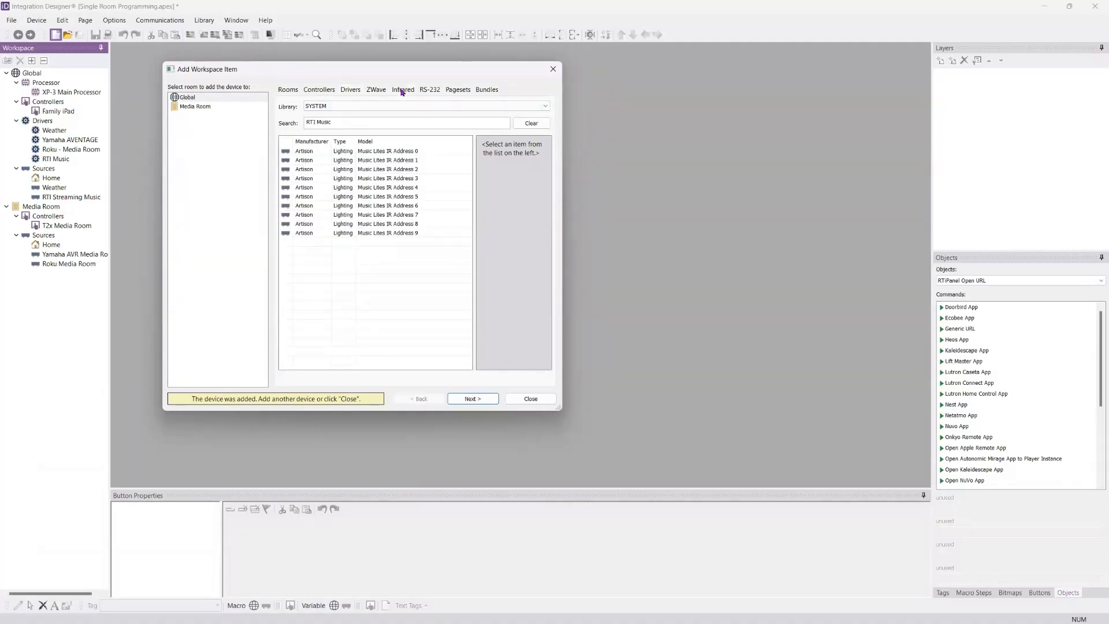
{"action": "left_click", "coordinate": [525, 123]}
{"action": "left_click", "coordinate": [324, 119]}
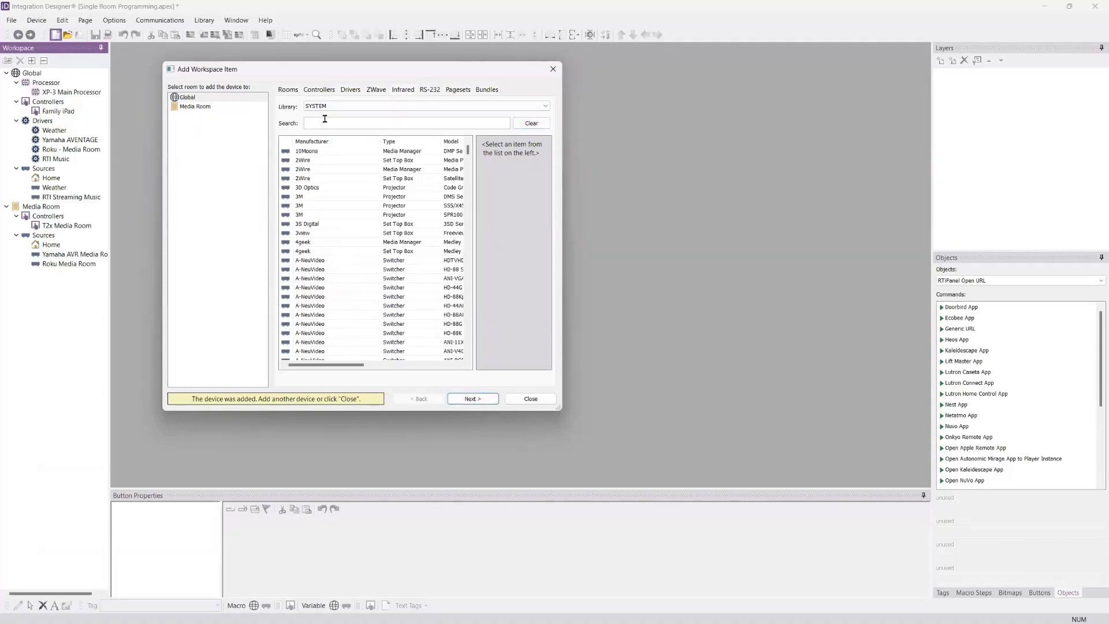
{"action": "type", "text": "Samsun"}
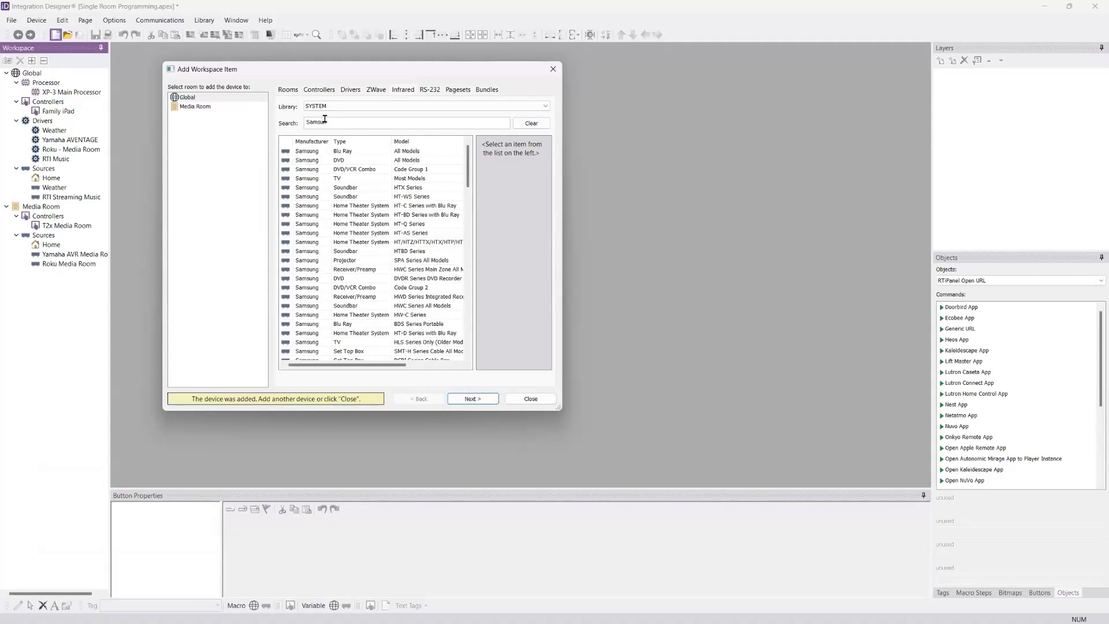
{"action": "left_click", "coordinate": [355, 178]}
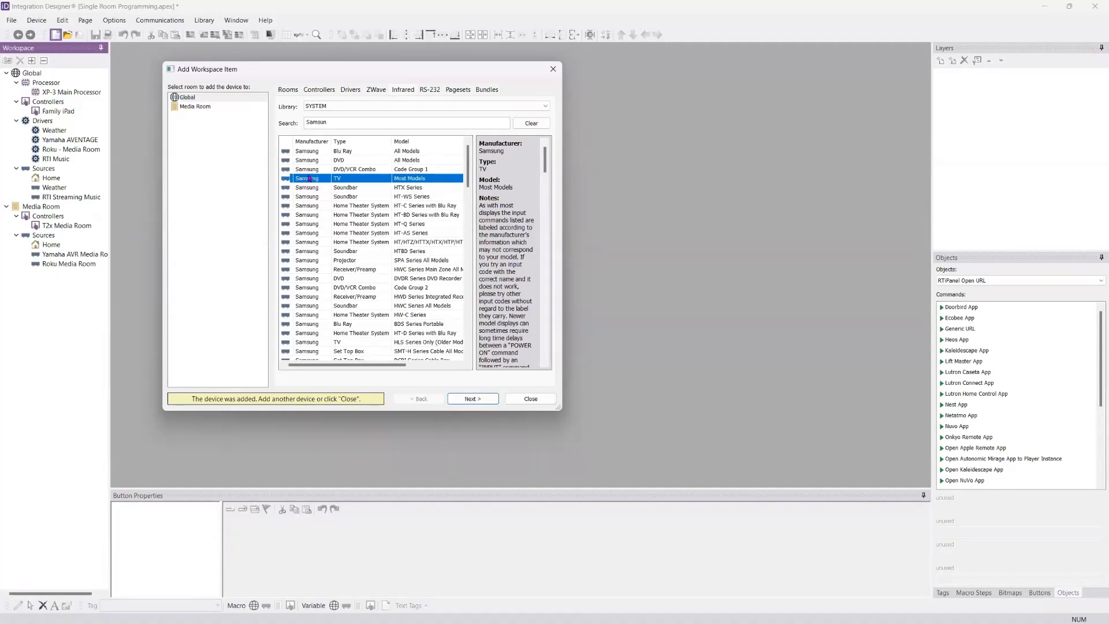
{"action": "left_click", "coordinate": [350, 107]}
{"action": "left_click", "coordinate": [348, 106]}
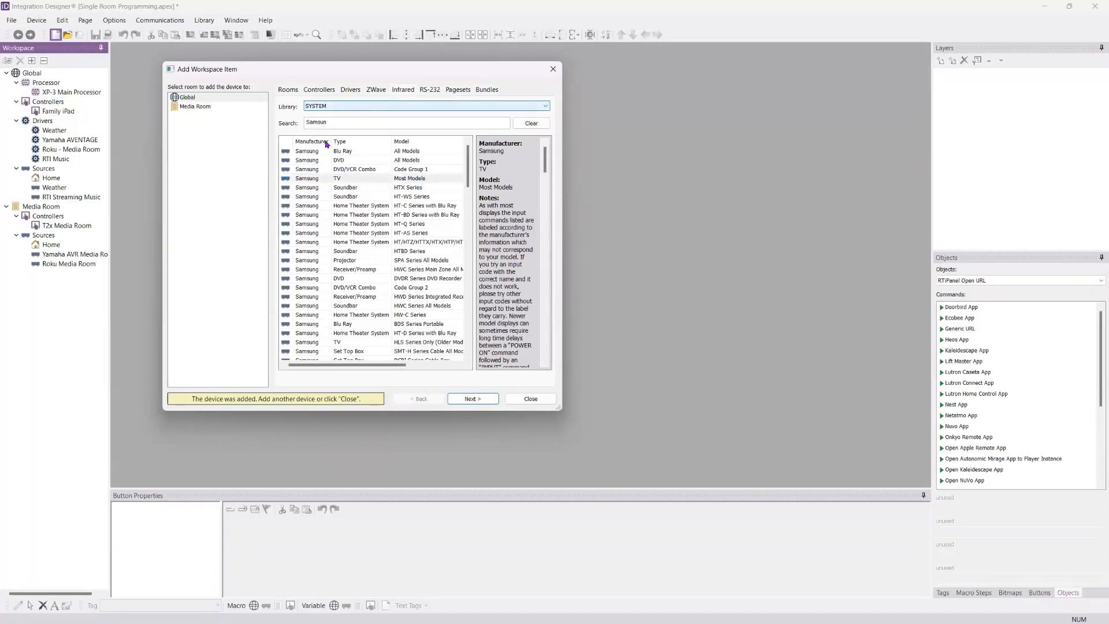
{"action": "left_click", "coordinate": [306, 179]}
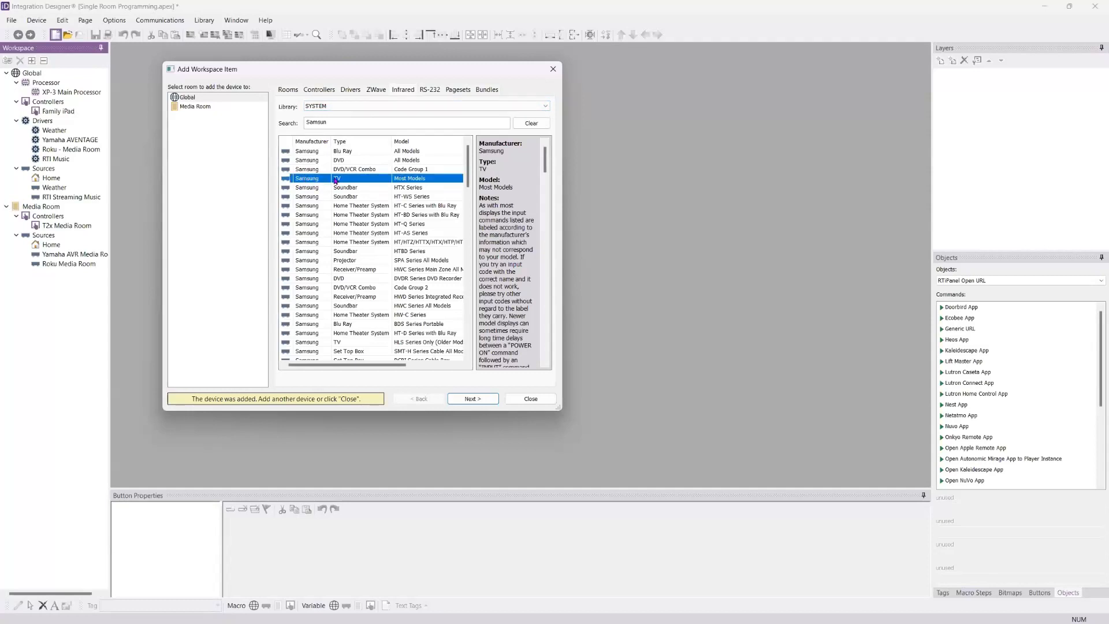
{"action": "mouse_move", "coordinate": [546, 162]}
{"action": "left_mouse_down"}
{"action": "mouse_move", "coordinate": [547, 363]}
{"action": "mouse_move", "coordinate": [540, 142]}
{"action": "left_mouse_up"}
{"action": "left_click", "coordinate": [187, 108]}
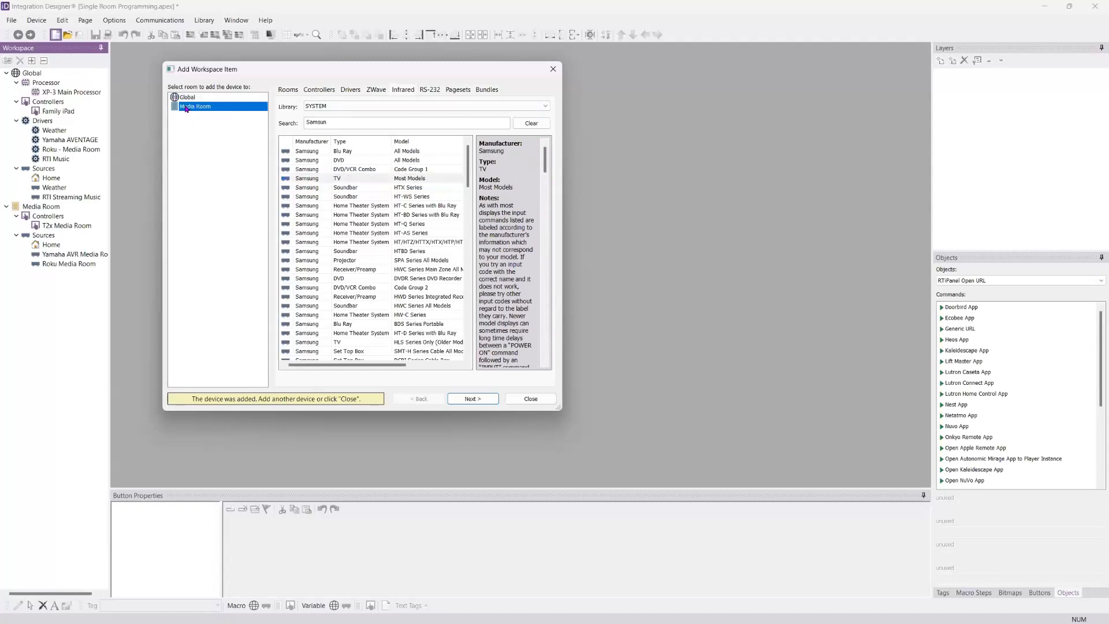
{"action": "left_click", "coordinate": [310, 179]}
Step: Exclude the Samsung TV's pages from all controllers and set its output port to Port 1 of the XP-3 Main Processor
{"action": "left_click", "coordinate": [473, 398]}
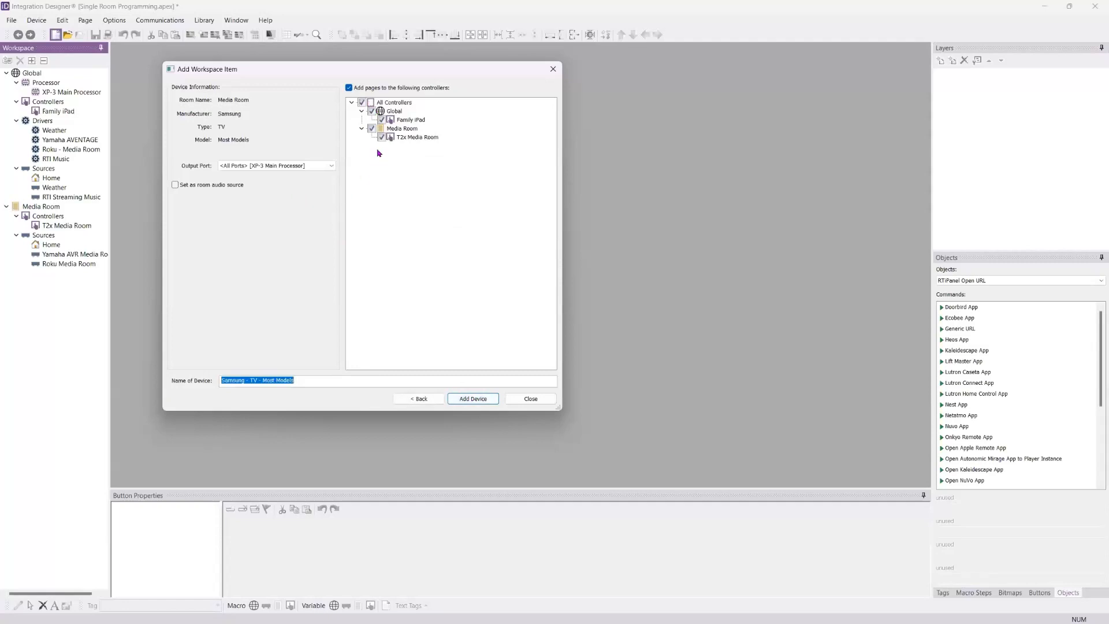
{"action": "left_click", "coordinate": [362, 103]}
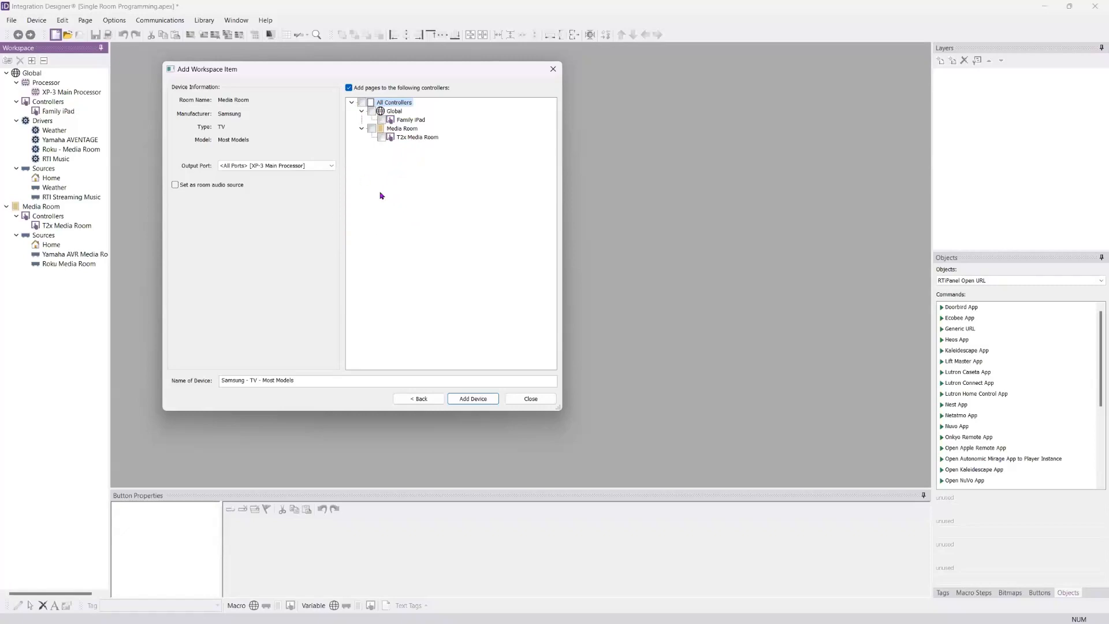
{"action": "left_click", "coordinate": [331, 166]}
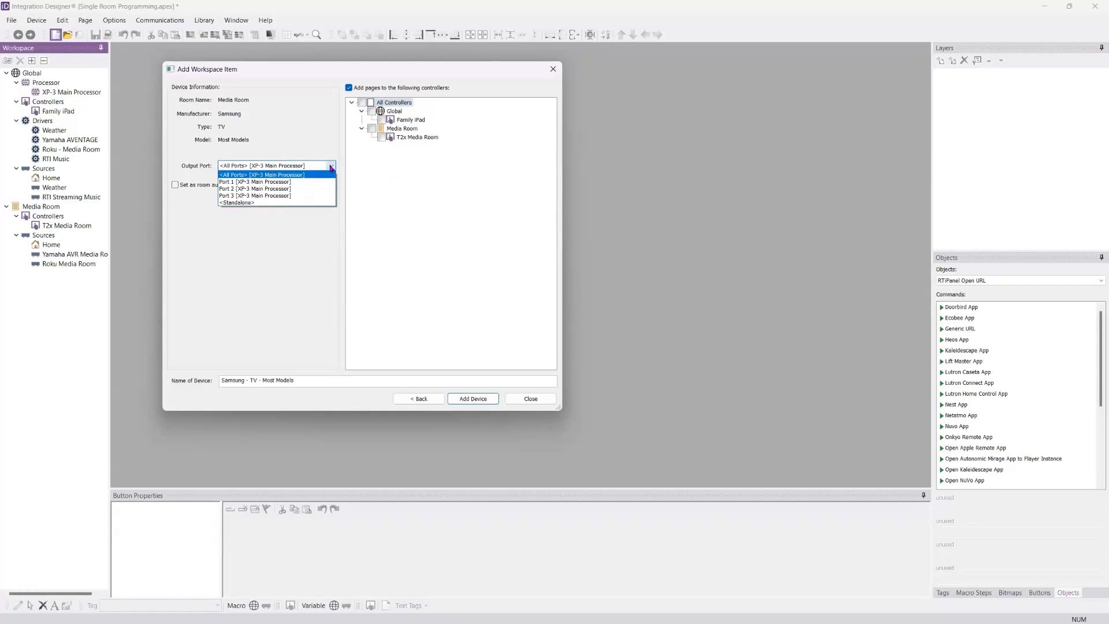
{"action": "left_click", "coordinate": [282, 183]}
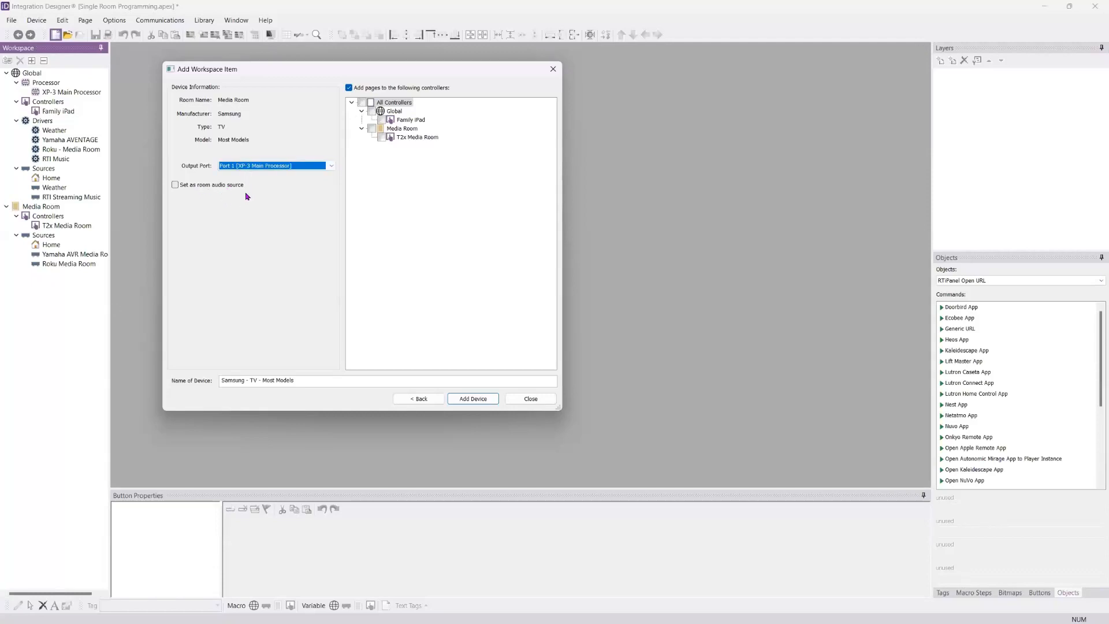
Step: Name the television Samsung TV Media Room and add it to the workspace
{"action": "left_click_drag", "start_coordinate": [247, 382], "coordinate": [489, 380]}
{"action": "key", "text": "BackSpace"}
{"action": "type", "text": "TV"}
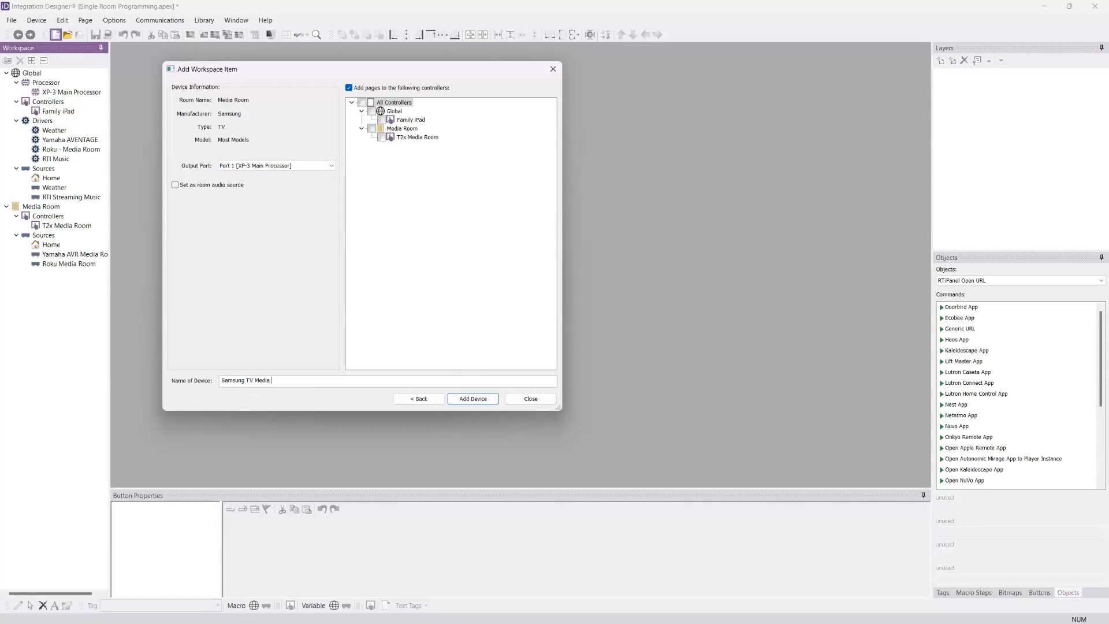
{"action": "type", "text": "Room"}
{"action": "left_click", "coordinate": [473, 399]}
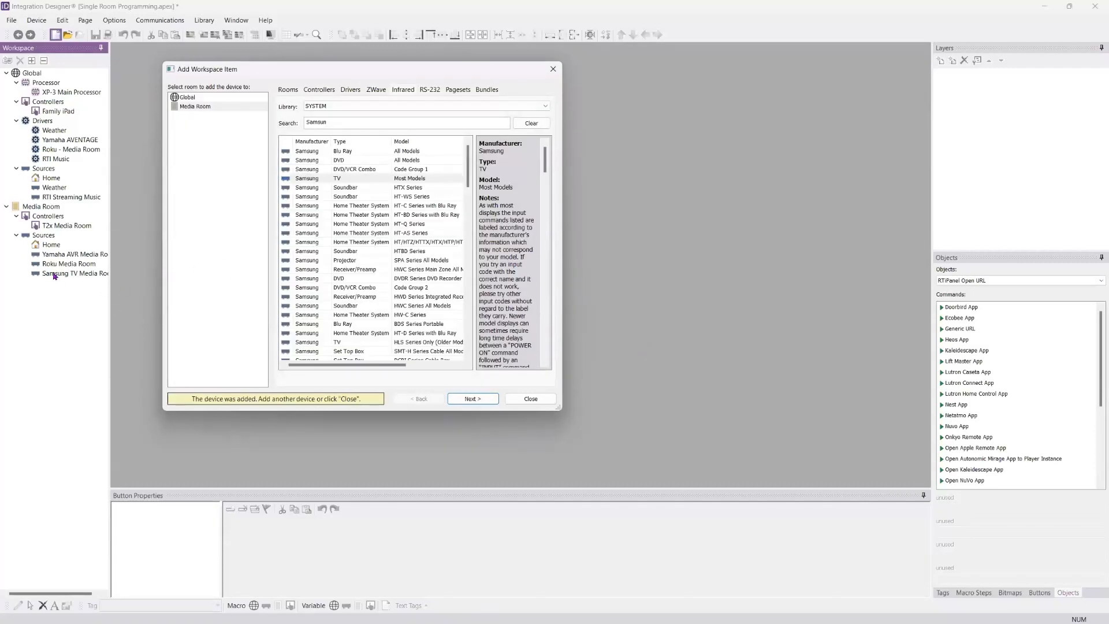
Step: Search the infrared library for Sony Blu and select the Sony Blu Ray Most Models device for the Media Room
{"action": "double_click", "coordinate": [353, 124]}
{"action": "type", "text": "Sony Blu"}
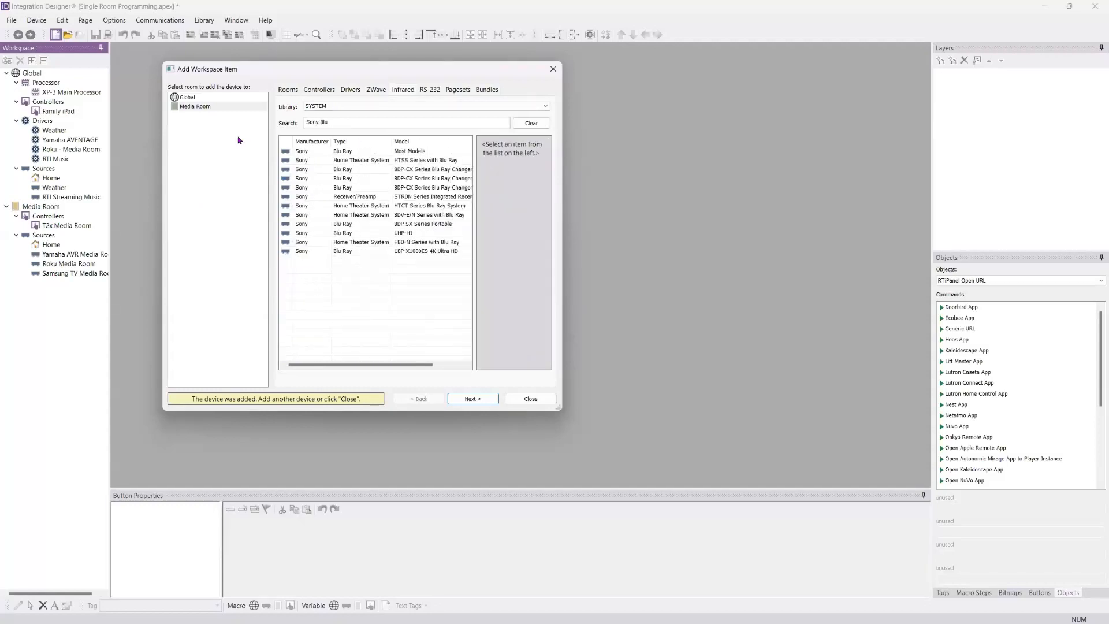
{"action": "left_click", "coordinate": [337, 152]}
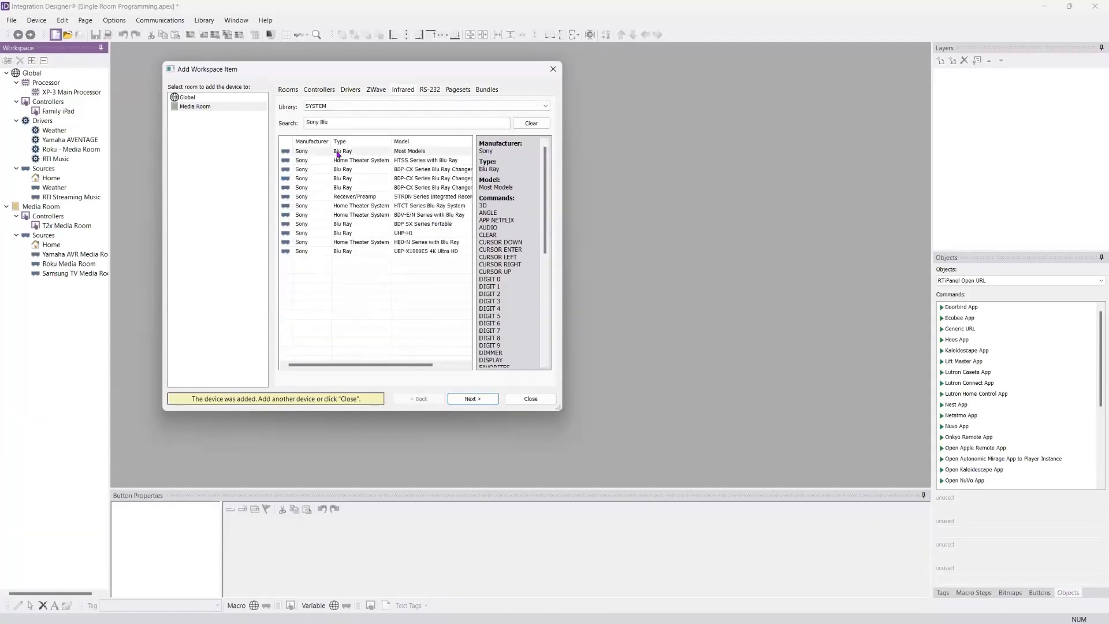
{"action": "left_click", "coordinate": [196, 109]}
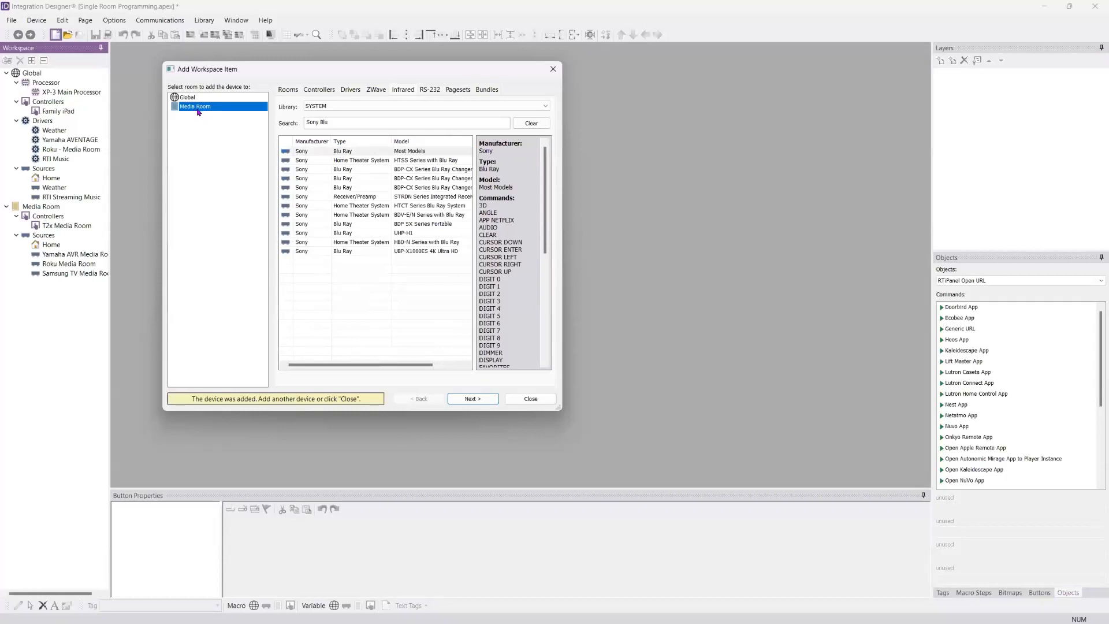
{"action": "left_click_drag", "start_coordinate": [545, 173], "coordinate": [481, 152]}
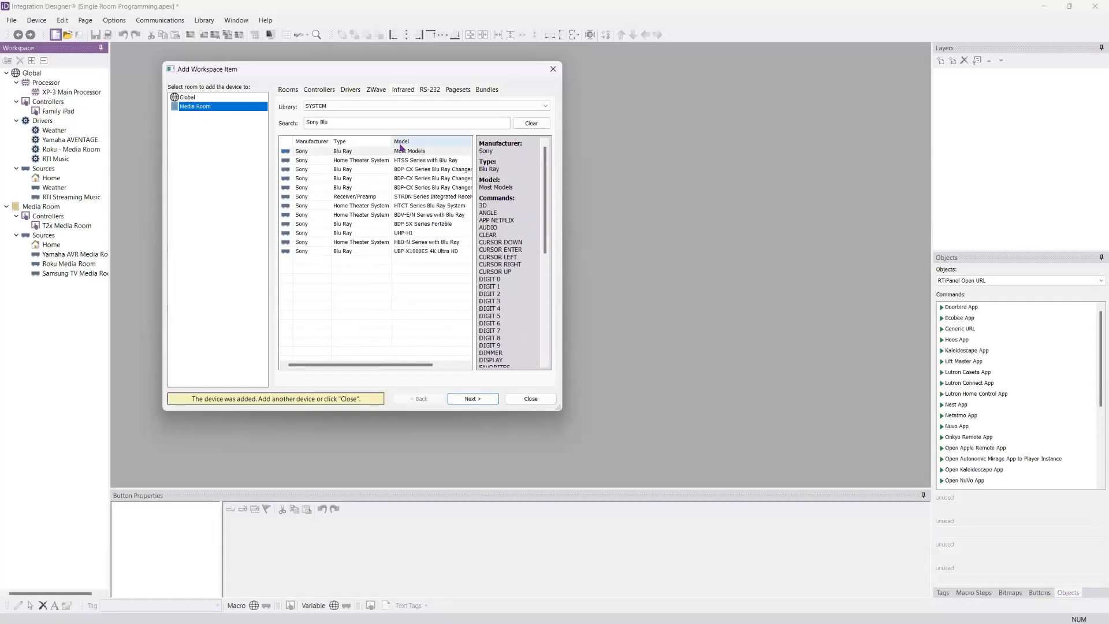
Step: Set the Sony Blu Ray device's output port to Port 2 of the XP-3 Main Processor
{"action": "left_click", "coordinate": [477, 399]}
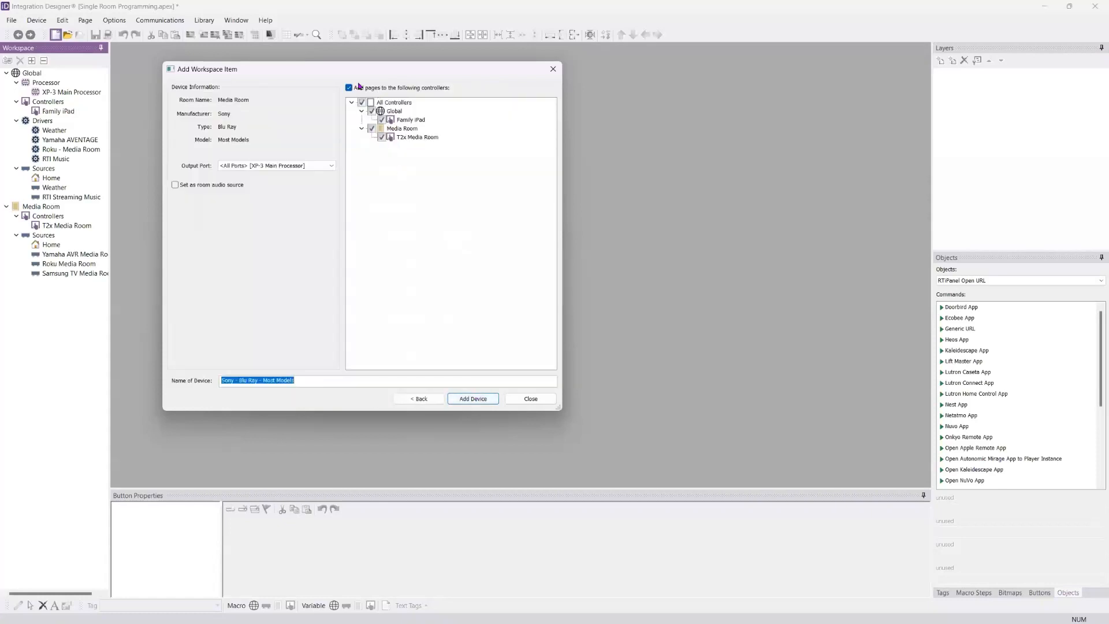
{"action": "left_click", "coordinate": [333, 167]}
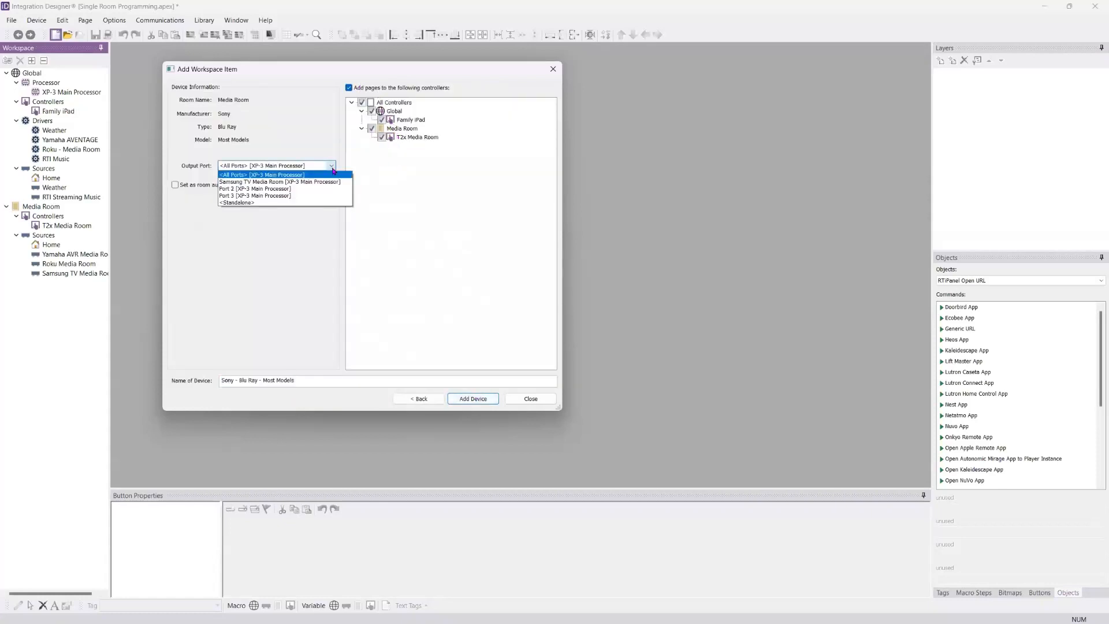
{"action": "left_click", "coordinate": [279, 189]}
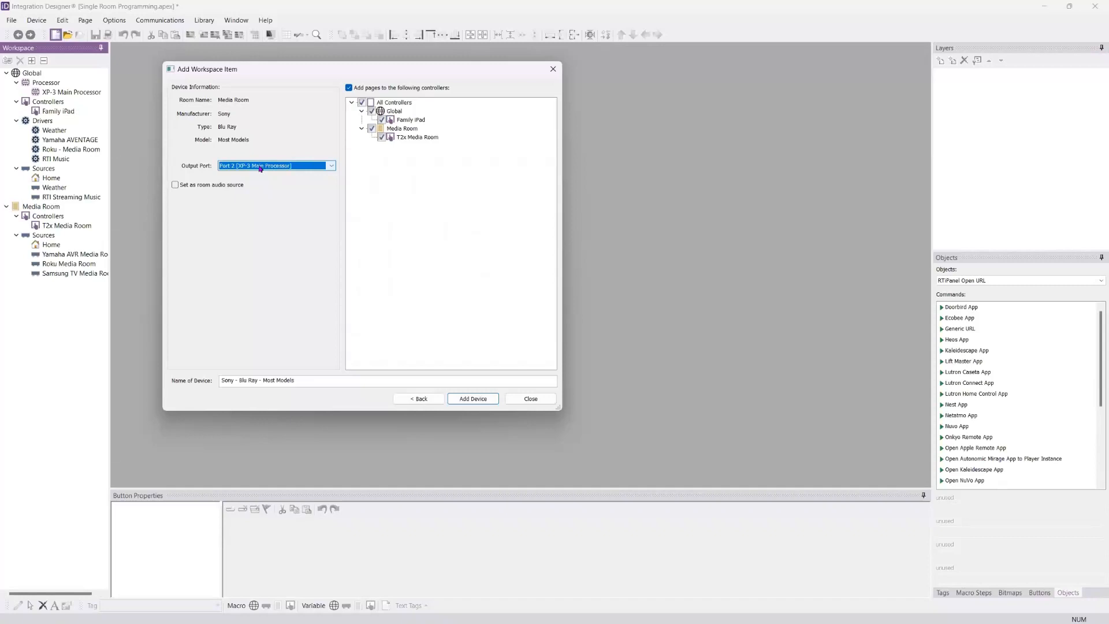
{"action": "left_click", "coordinate": [258, 169]}
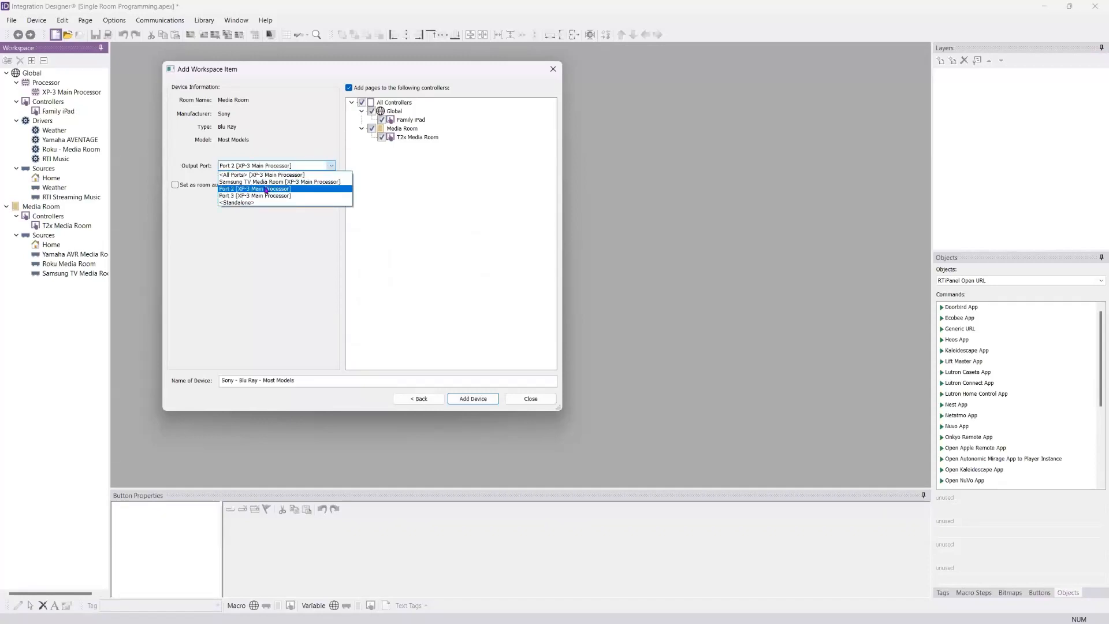
{"action": "left_click", "coordinate": [267, 188]}
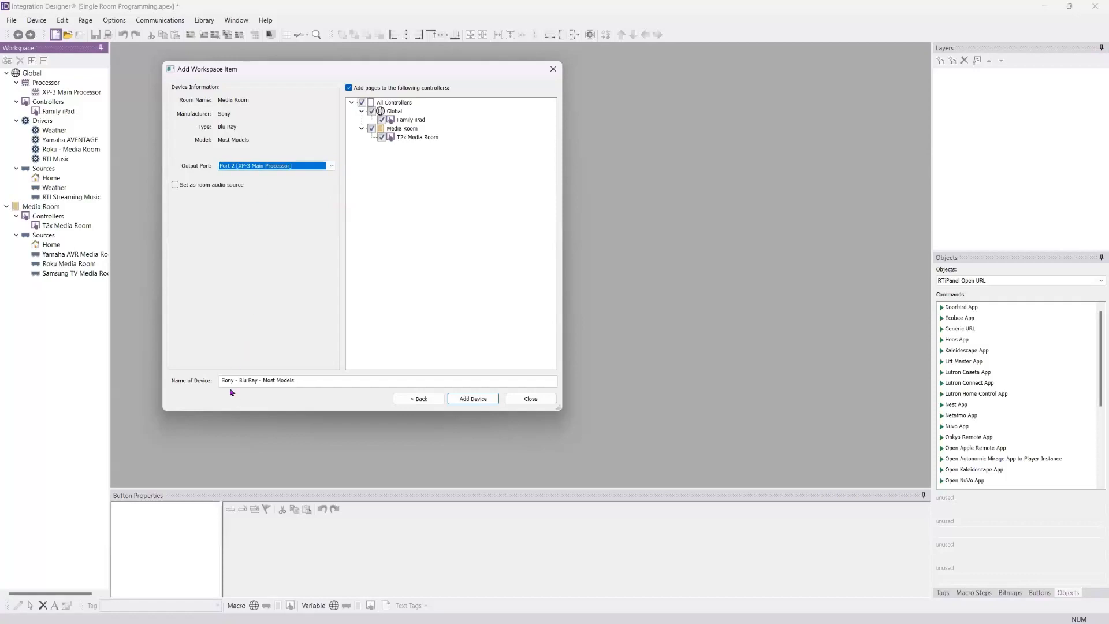
Step: Name the Blu Ray device Sony BD Player Media Room and add it with pages on all controllers
{"action": "left_click_drag", "start_coordinate": [235, 380], "coordinate": [295, 381]}
{"action": "type", "text": "BD Play"}
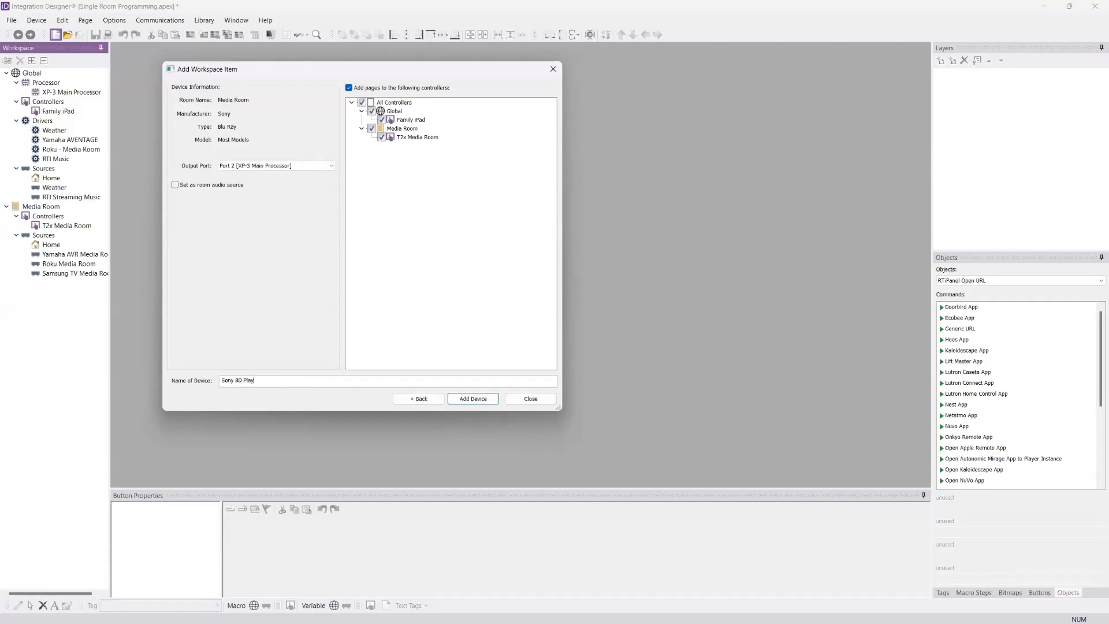
{"action": "type", "text": "er Media Room"}
{"action": "left_click", "coordinate": [487, 401]}
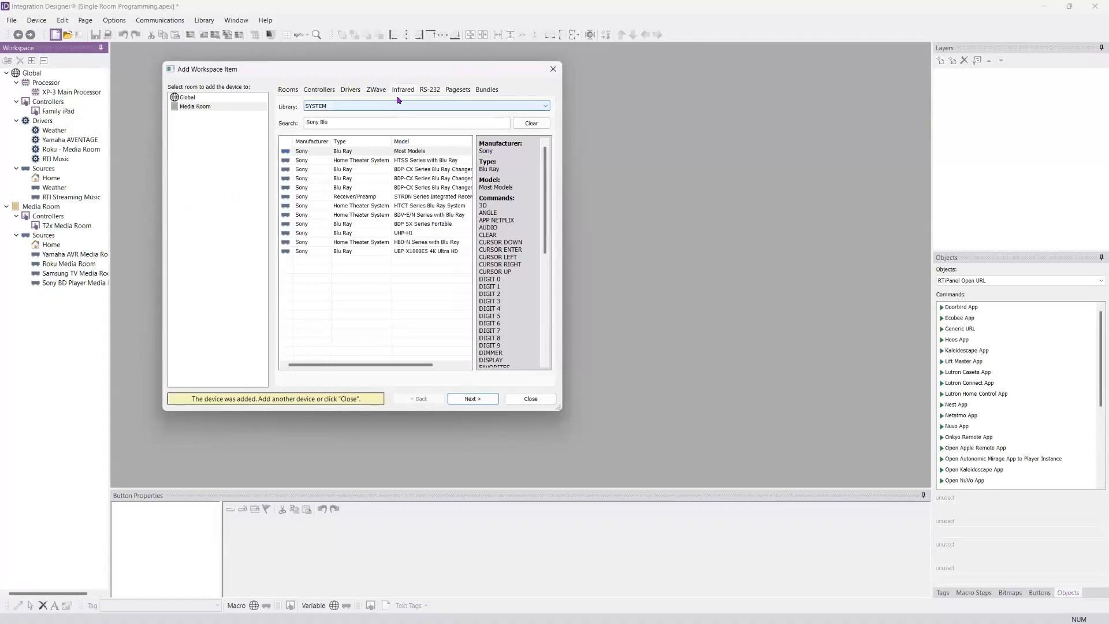
Step: Browse the full RS-232 device library with the previous search filter cleared
{"action": "left_click", "coordinate": [429, 91]}
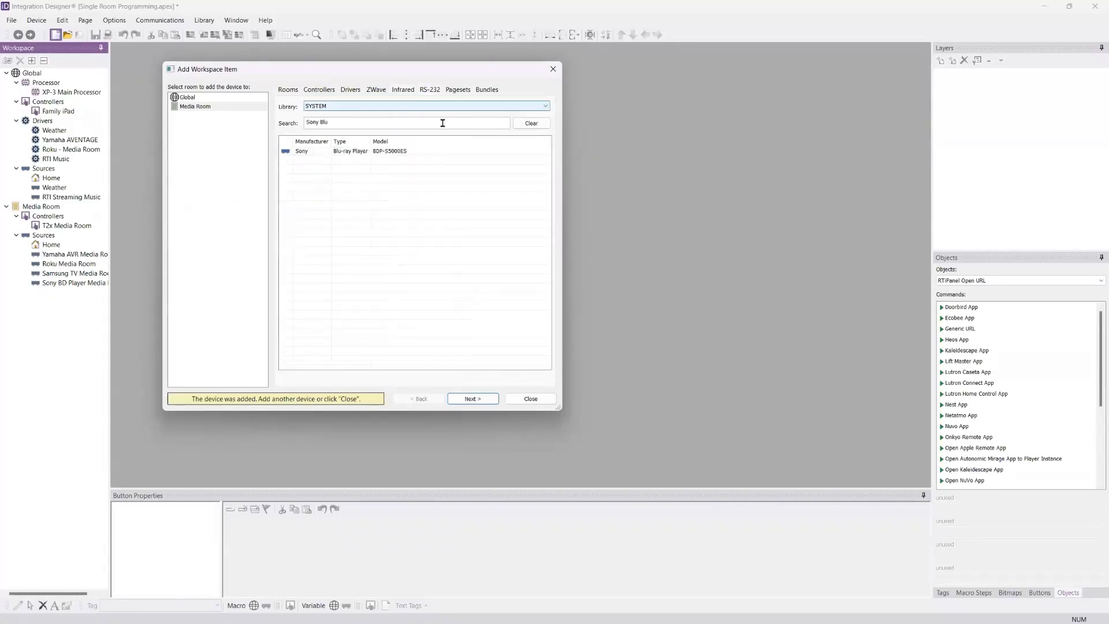
{"action": "left_click", "coordinate": [531, 123]}
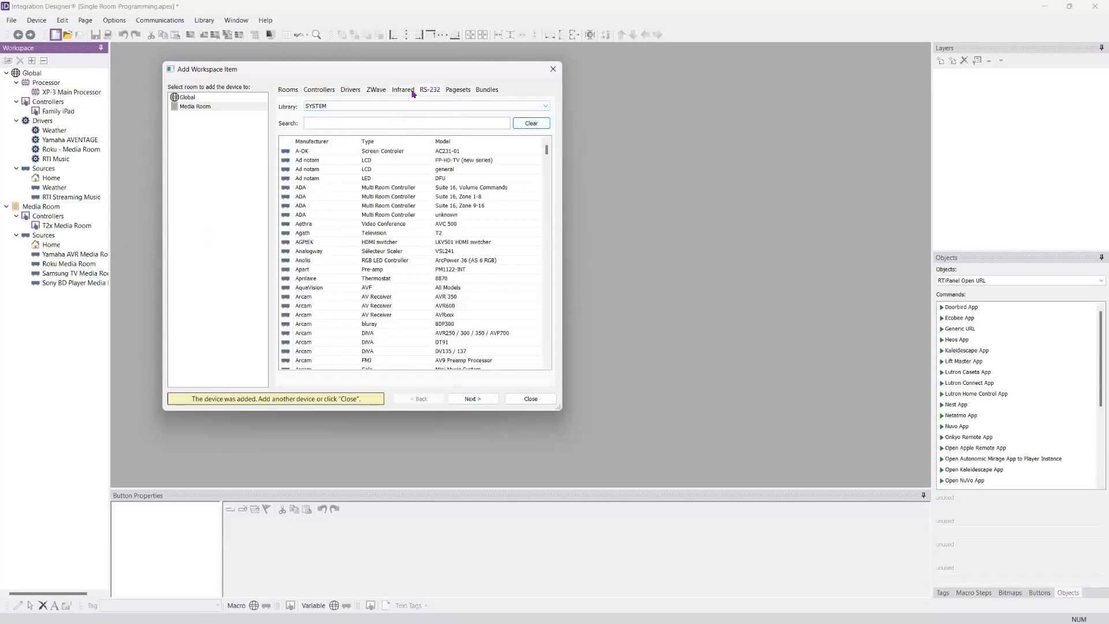
Step: Select the Please Wait pageset as the item to add to the Global room
{"action": "left_click", "coordinate": [459, 90]}
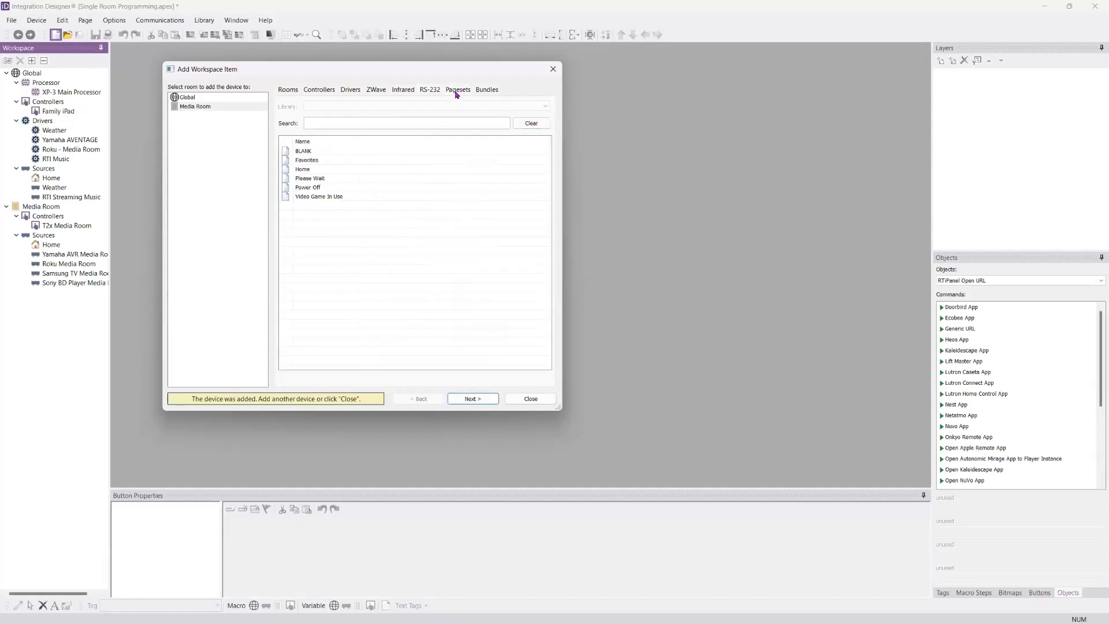
{"action": "left_click", "coordinate": [307, 180]}
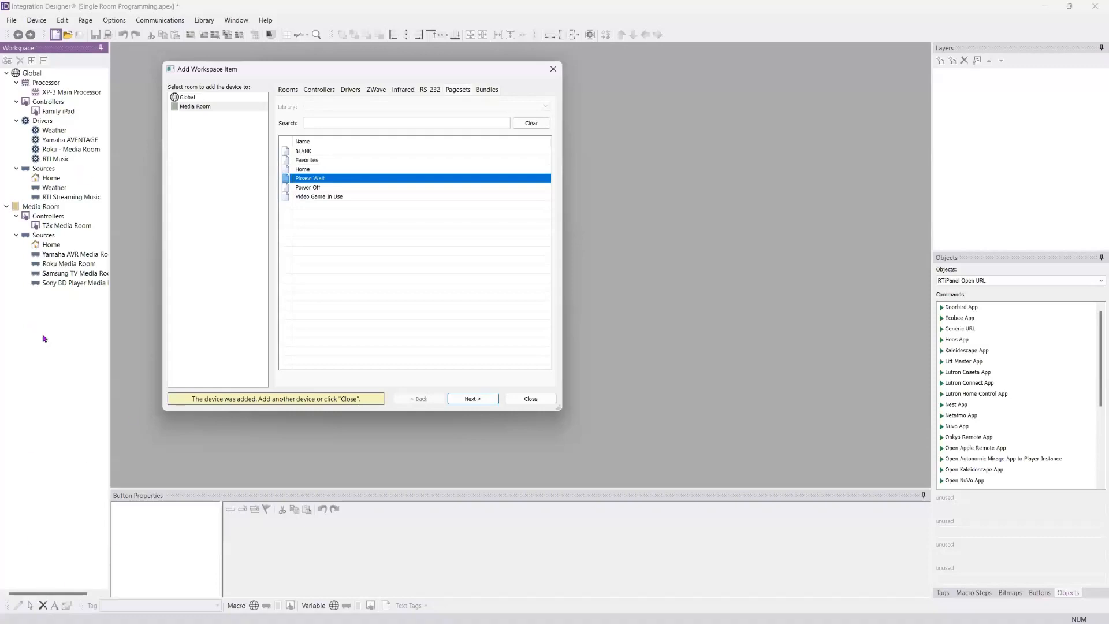
{"action": "left_click", "coordinate": [194, 99]}
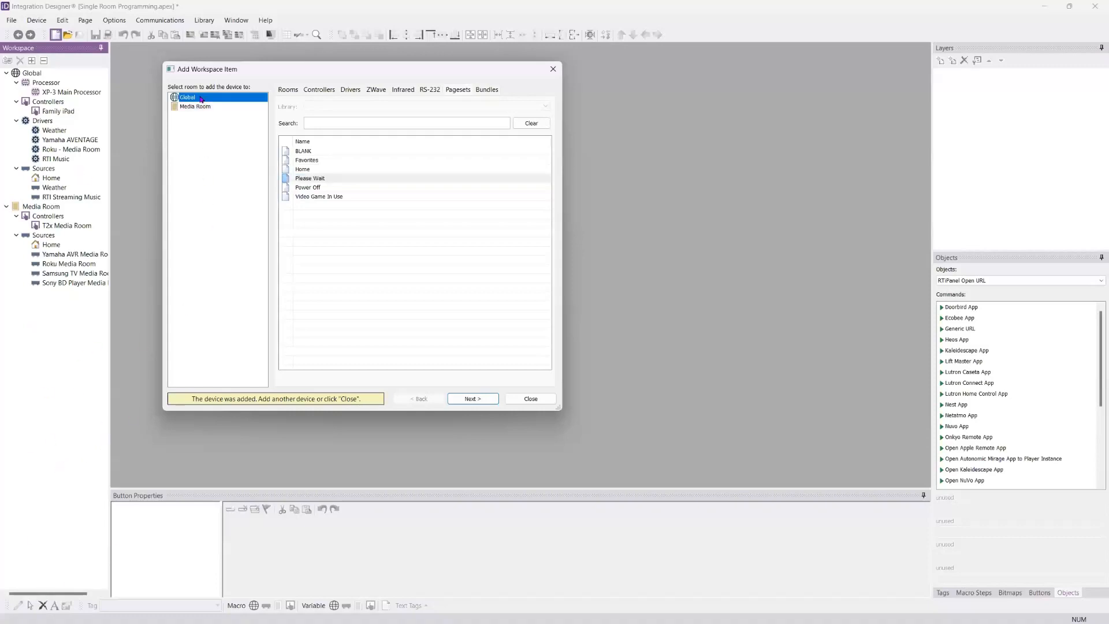
{"action": "left_click", "coordinate": [321, 180]}
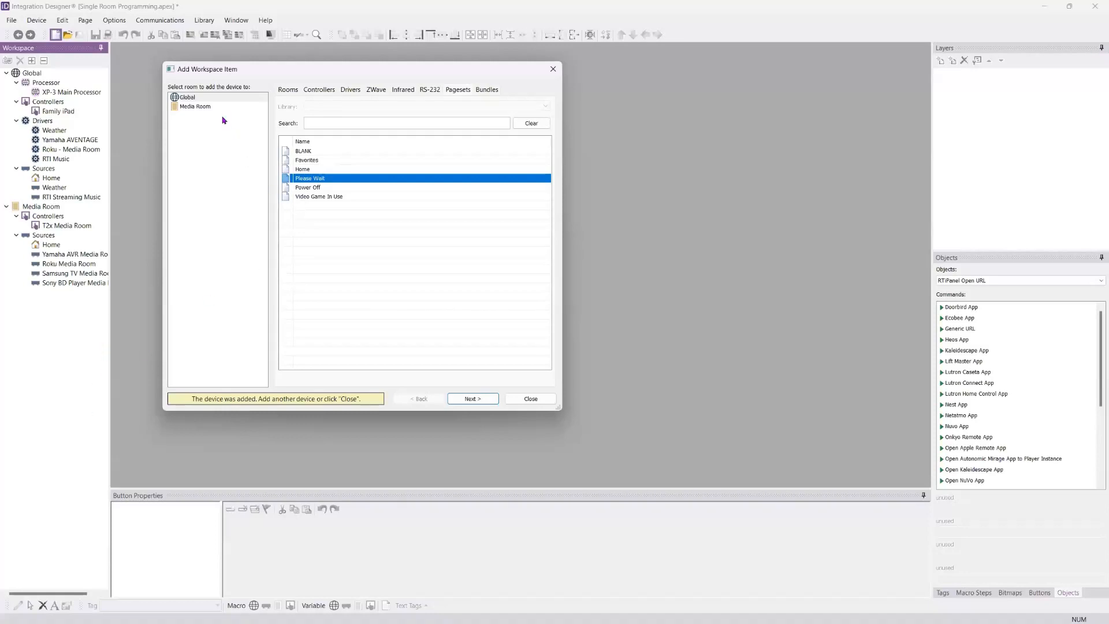
{"action": "left_click", "coordinate": [211, 98]}
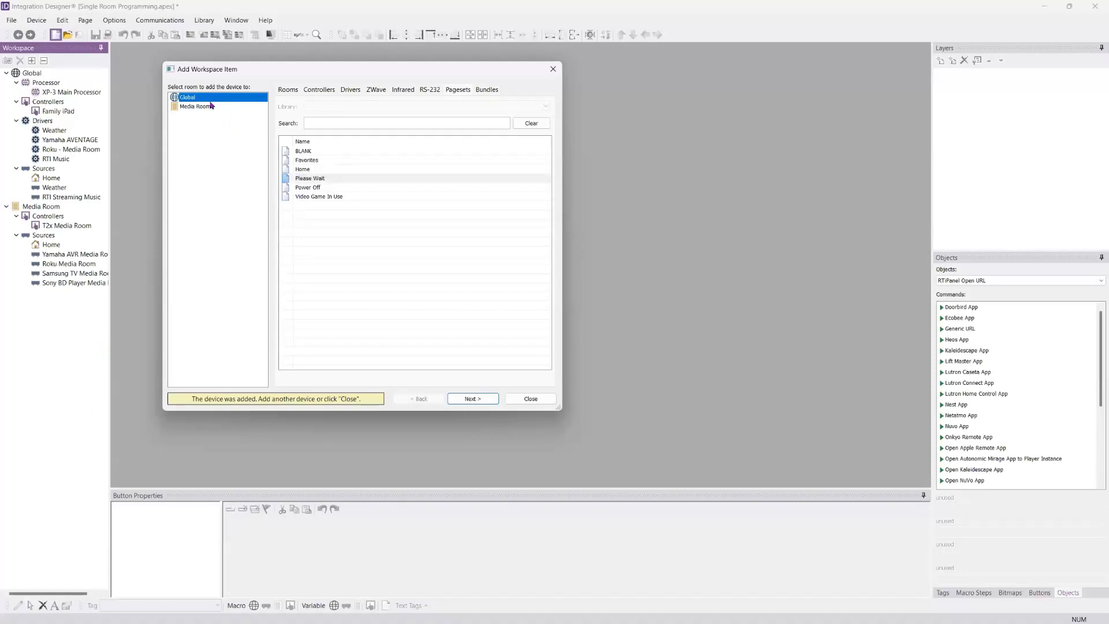
{"action": "left_click", "coordinate": [303, 179]}
Step: Add the Please Wait pageset with pages on all controllers and finish adding workspace items
{"action": "left_click", "coordinate": [472, 399]}
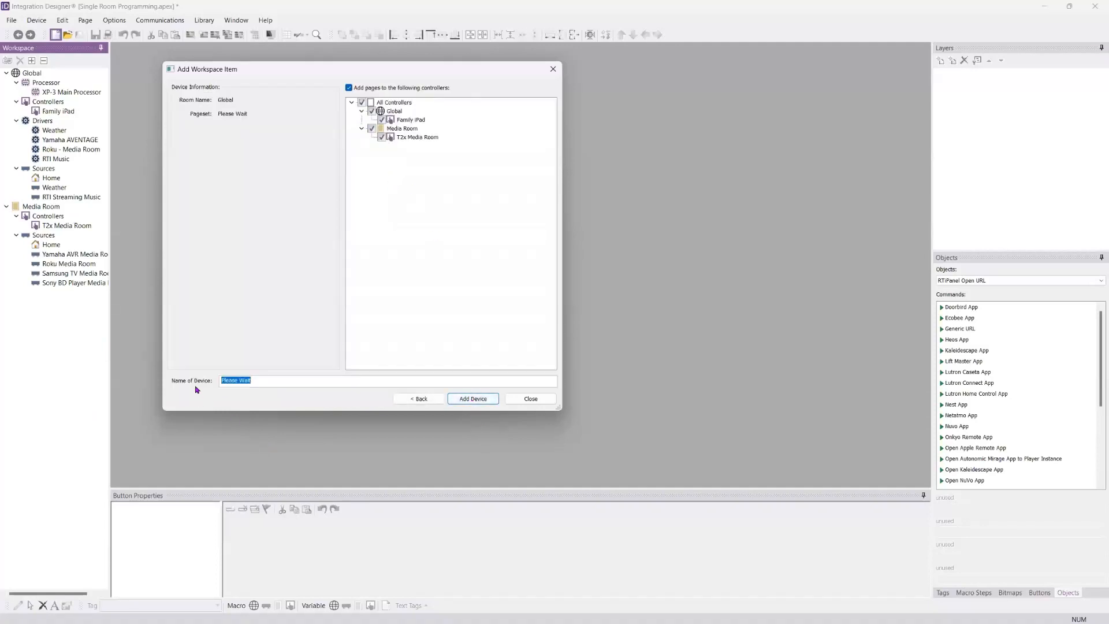
{"action": "left_click", "coordinate": [473, 400]}
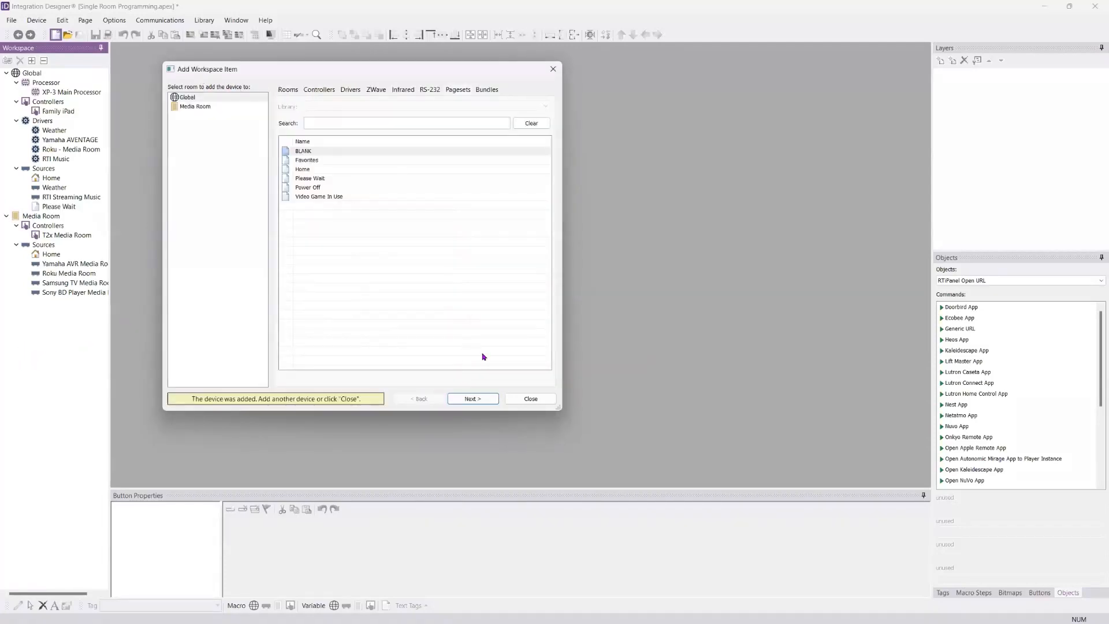
{"action": "left_click", "coordinate": [524, 399]}
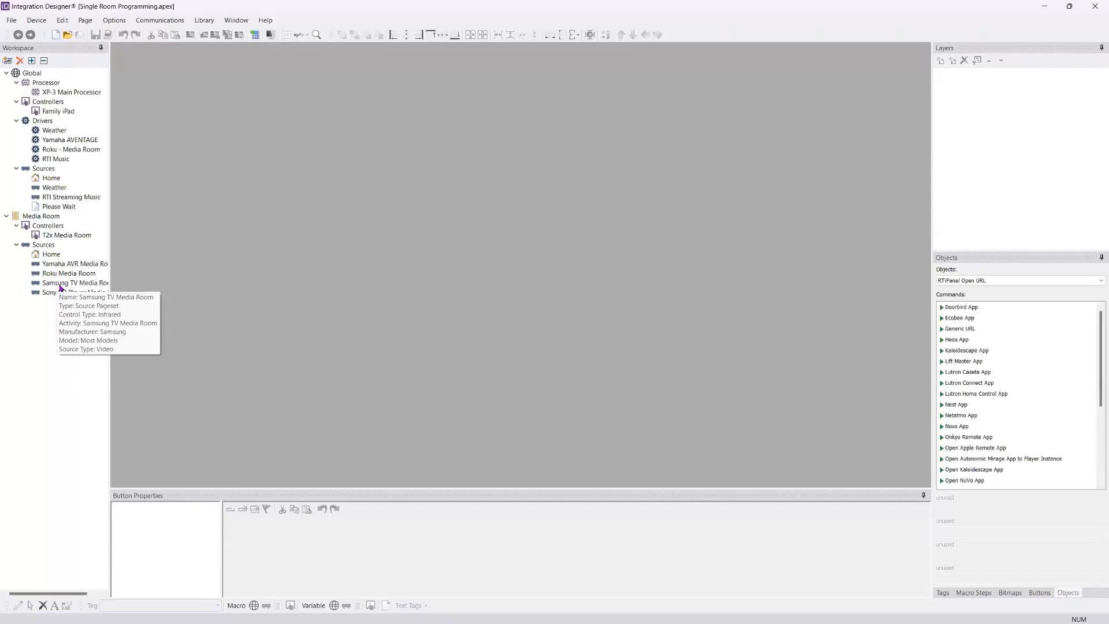
Step: Look over the source configuration options of Samsung TV Media Room and close them
{"action": "double_click", "coordinate": [60, 287]}
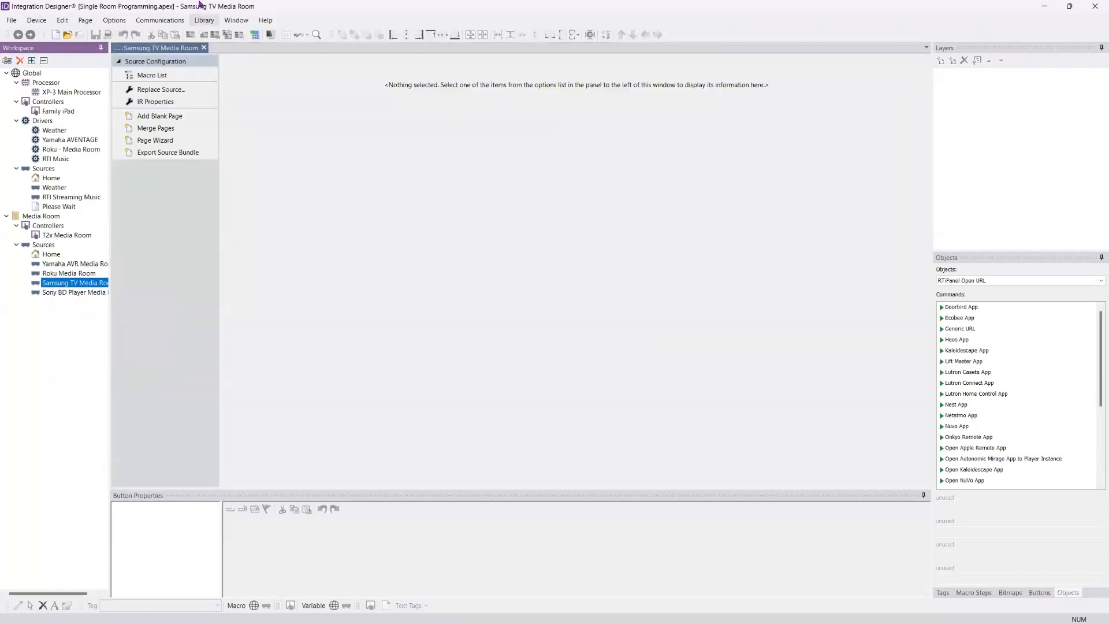
{"action": "left_click", "coordinate": [203, 48]}
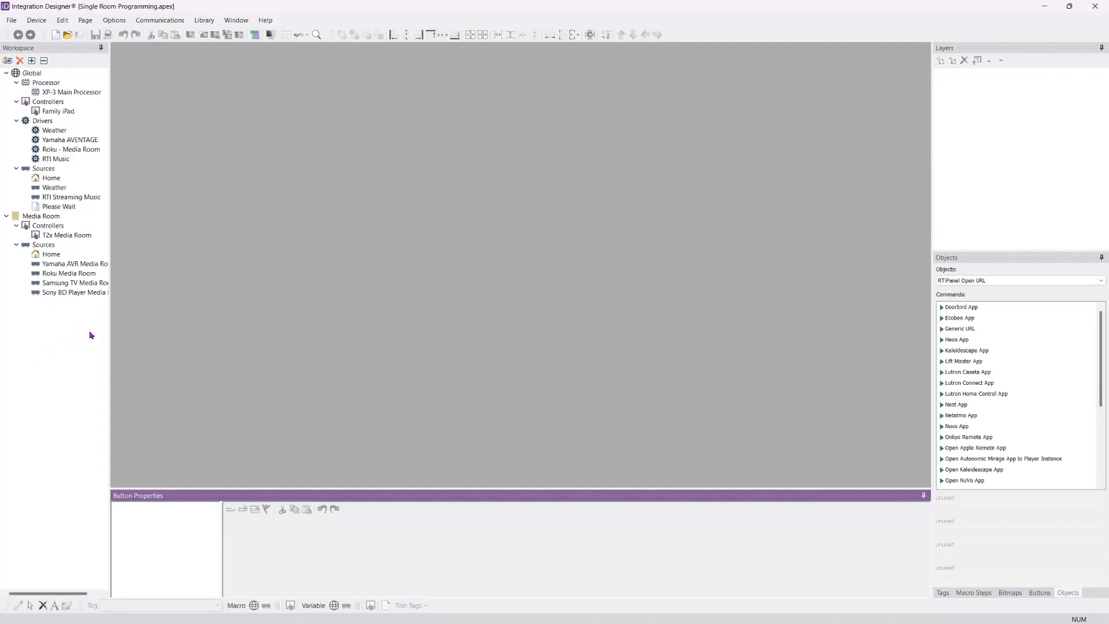
{"action": "right_click", "coordinate": [35, 289]}
{"action": "left_click", "coordinate": [40, 346]}
{"action": "mouse_move", "coordinate": [44, 269]}
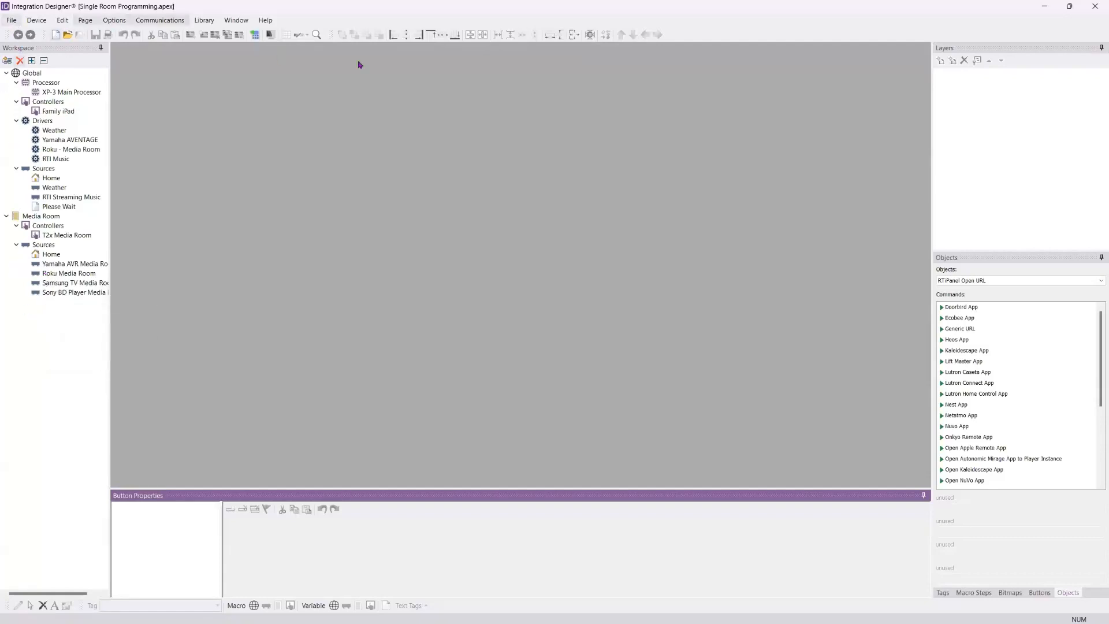
Step: Set the System Zone Code to 36 in the system properties
{"action": "left_click", "coordinate": [11, 21]}
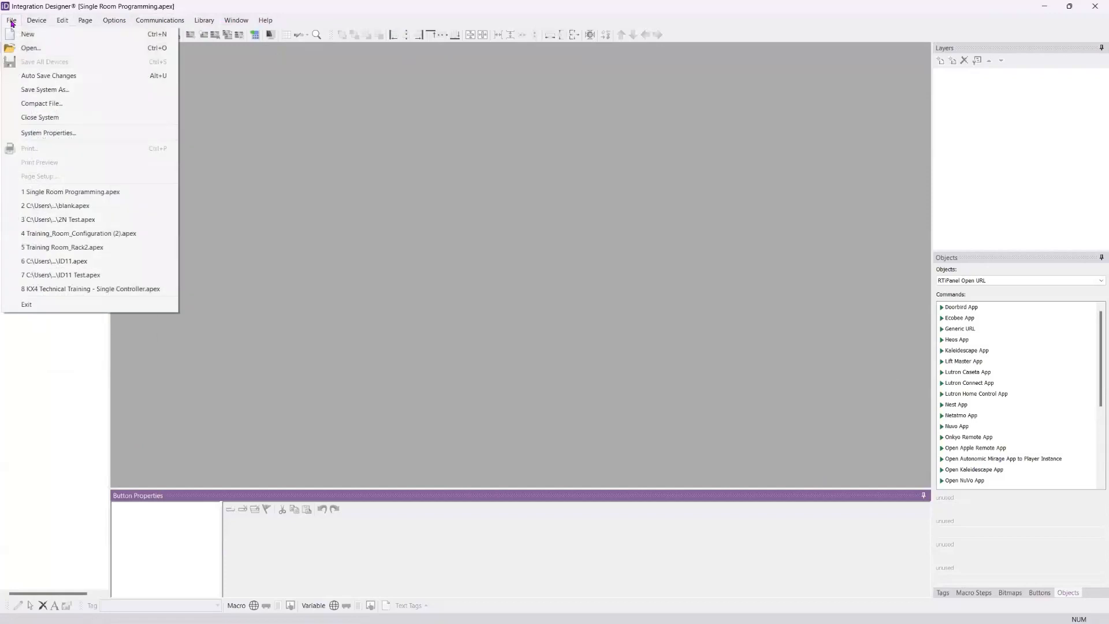
{"action": "left_click", "coordinate": [55, 134]}
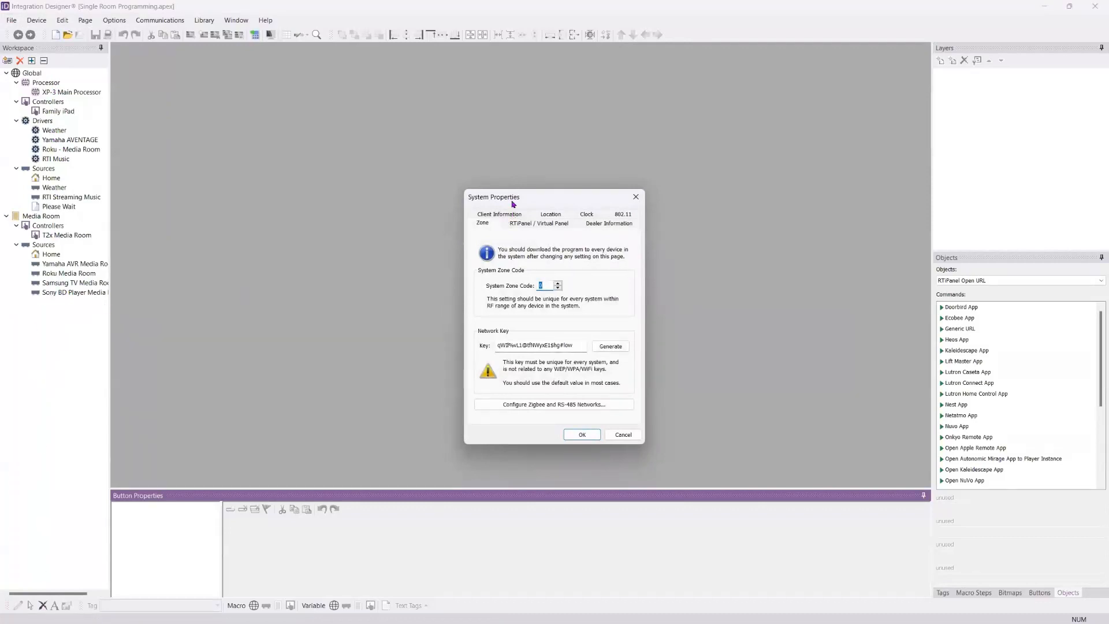
{"action": "left_click_drag", "start_coordinate": [509, 201], "coordinate": [267, 100]}
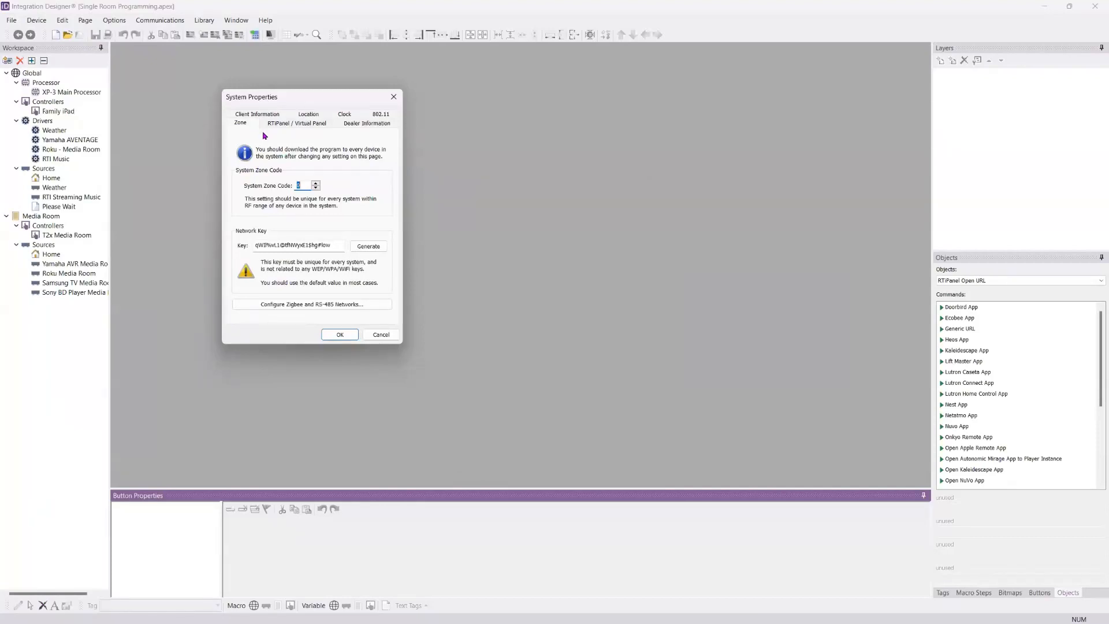
{"action": "left_click", "coordinate": [301, 186]}
{"action": "double_click", "coordinate": [301, 186]}
{"action": "type", "text": "36"}
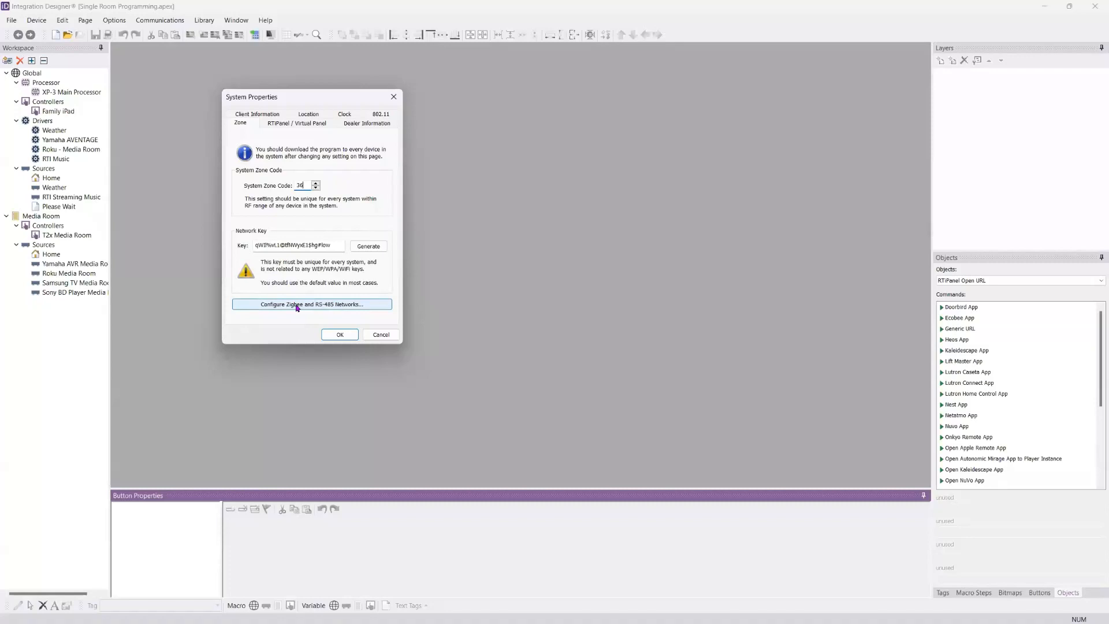
Step: Add the XP-3 license file from the RTiPanel Licenses folder to the system and view its details
{"action": "left_click", "coordinate": [289, 125]}
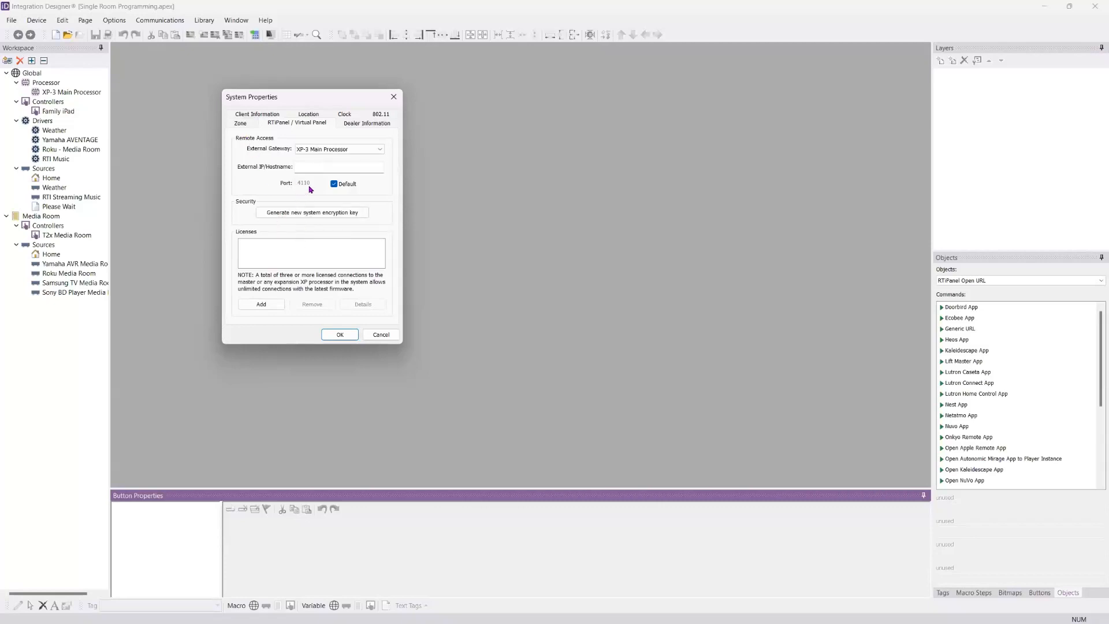
{"action": "left_click", "coordinate": [307, 170]}
{"action": "left_click", "coordinate": [261, 305]}
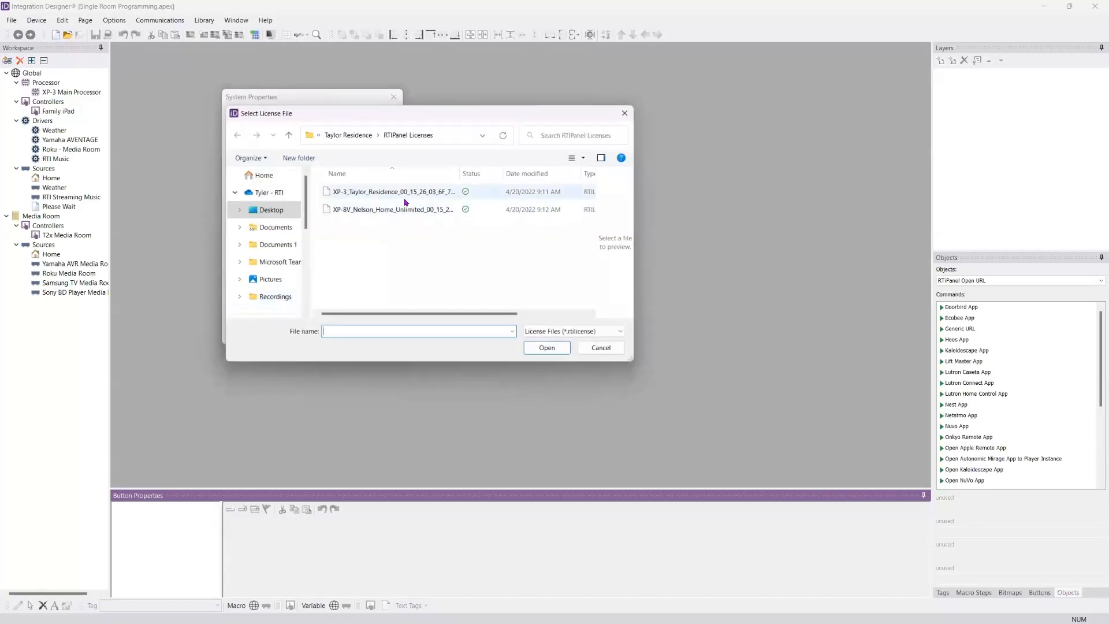
{"action": "left_click", "coordinate": [396, 192]}
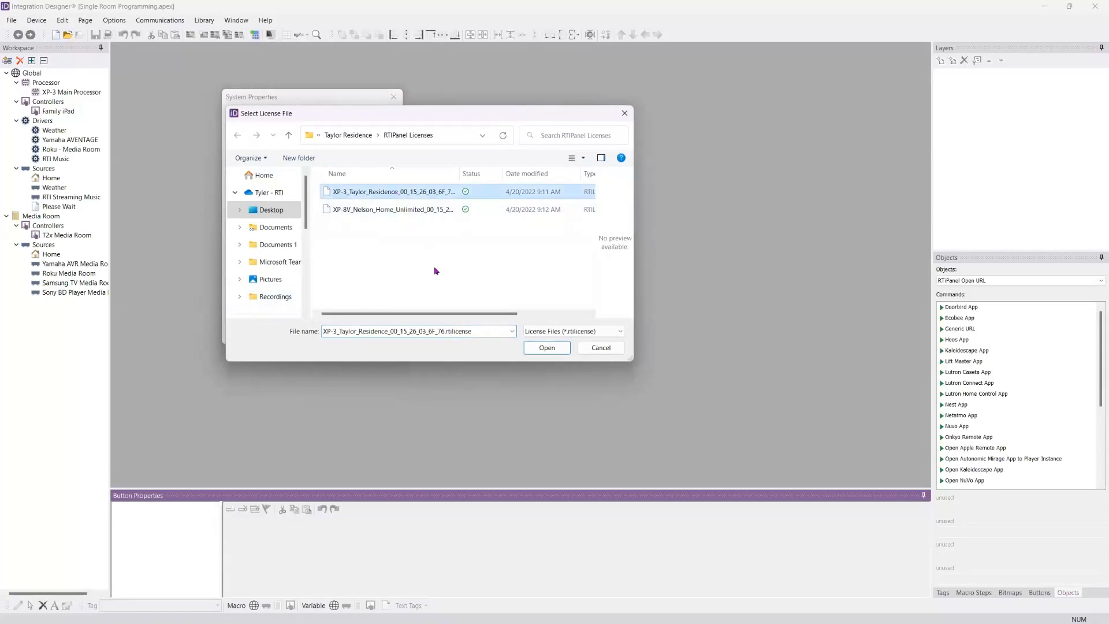
{"action": "left_click", "coordinate": [546, 348]}
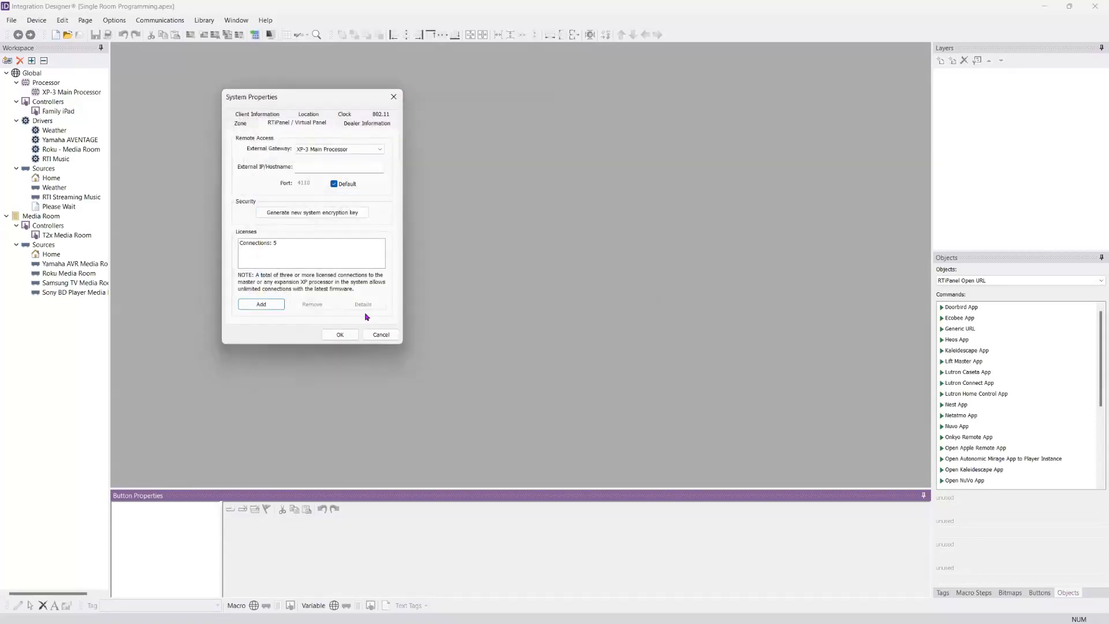
{"action": "left_click", "coordinate": [253, 243]}
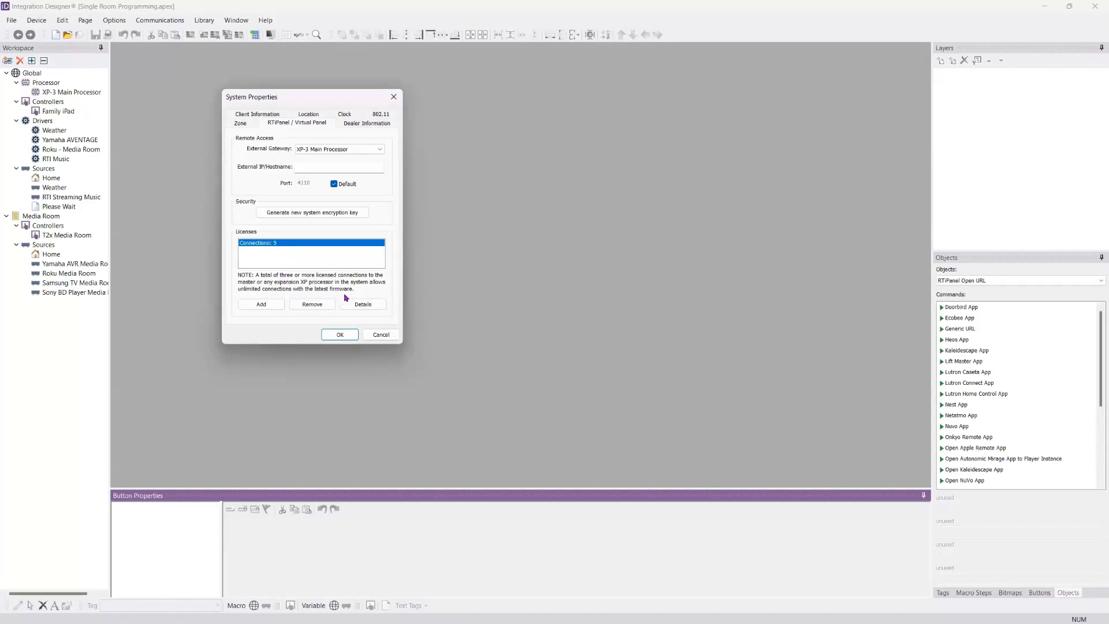
{"action": "left_click", "coordinate": [362, 303]}
Step: Look over the dealer information and client information fields in the system properties
{"action": "left_click", "coordinate": [391, 123]}
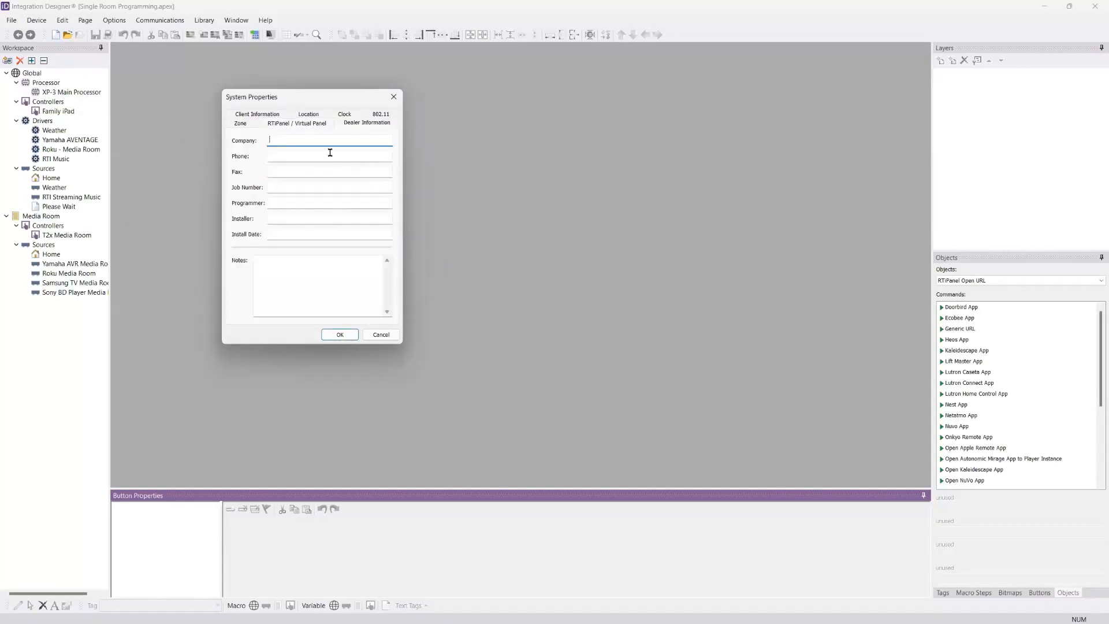
{"action": "left_click", "coordinate": [268, 116]}
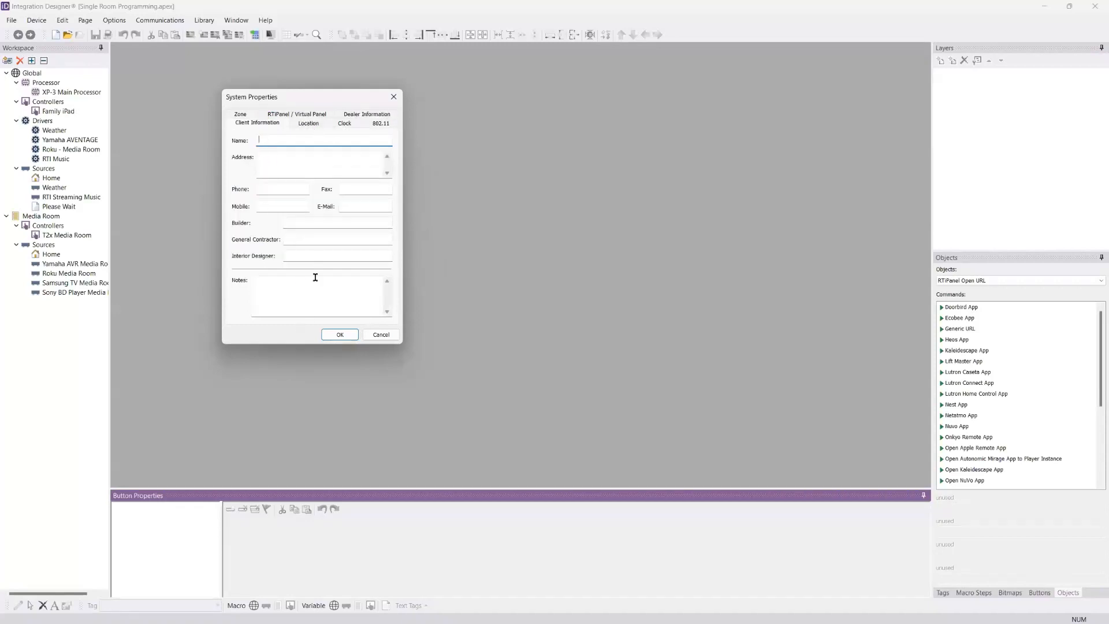
{"action": "left_click", "coordinate": [277, 293]}
{"action": "left_click", "coordinate": [297, 256]}
Step: Set the system location to Manila in the Philippines
{"action": "left_click", "coordinate": [308, 123]}
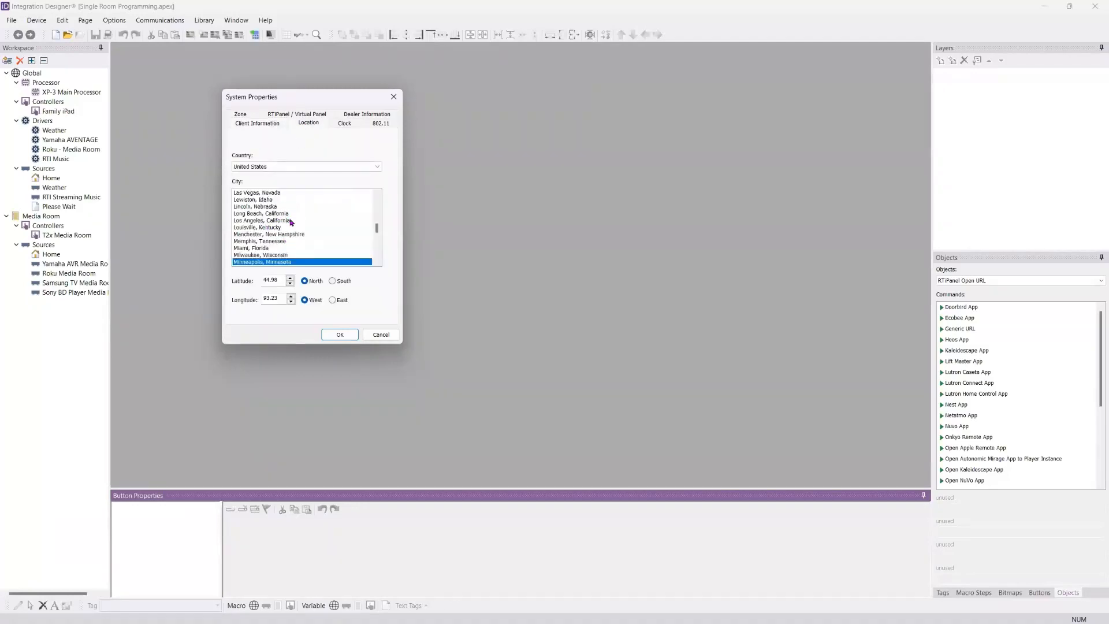
{"action": "scroll", "coordinate": [304, 224], "scroll_direction": "down", "scroll_amount": 1}
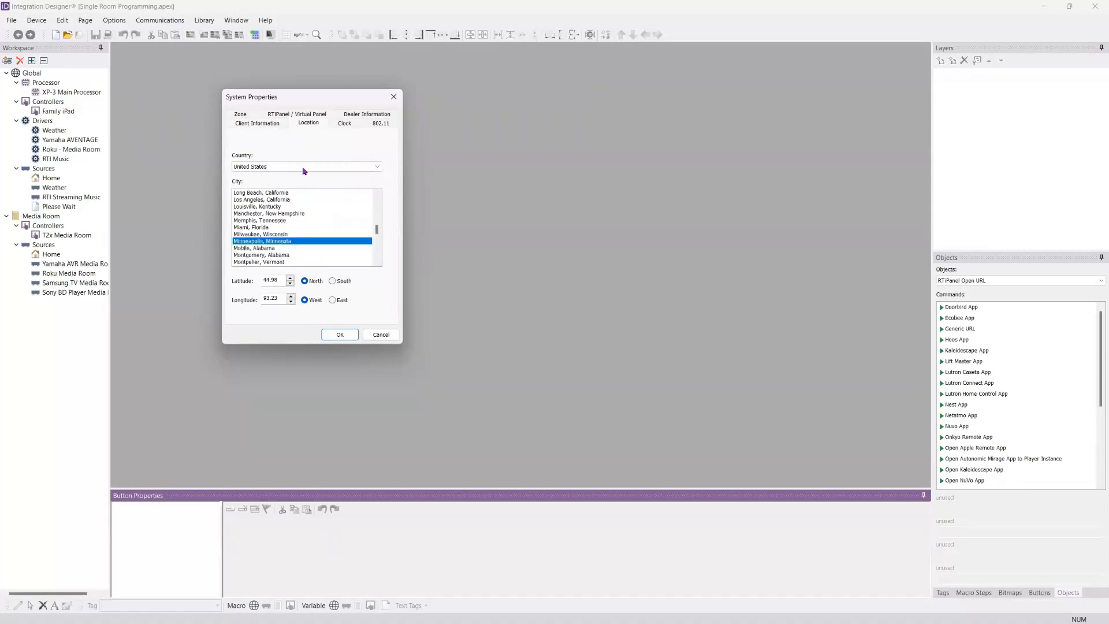
{"action": "left_click", "coordinate": [302, 168]}
{"action": "left_click", "coordinate": [302, 208]}
{"action": "left_click", "coordinate": [259, 197]}
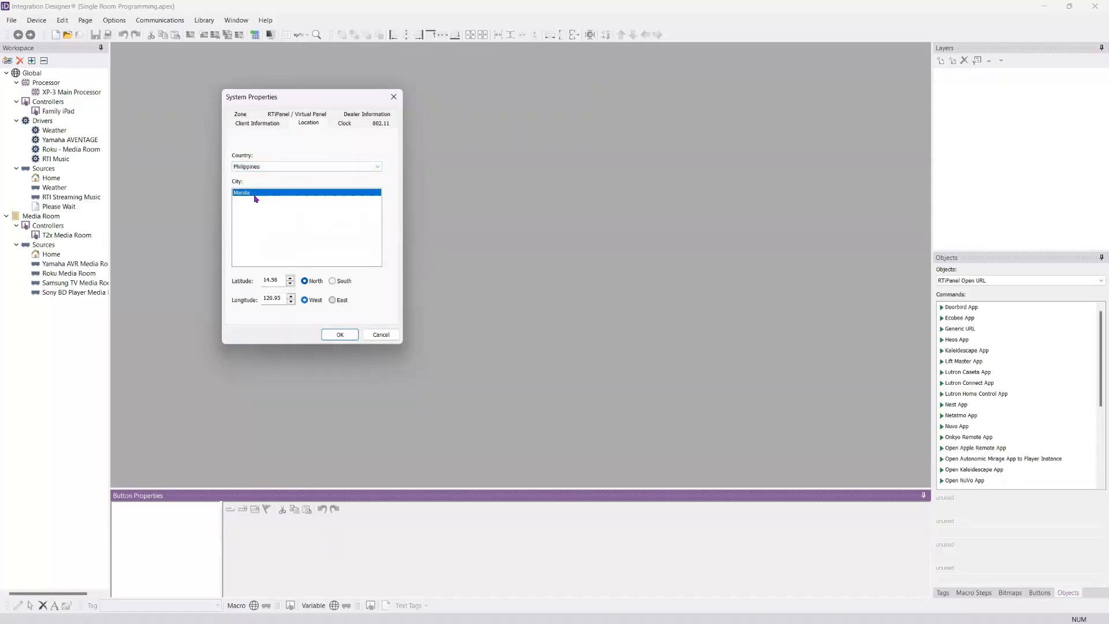
Step: Set the system location to Minneapolis, Minnesota in the United States
{"action": "left_click", "coordinate": [267, 168]}
{"action": "left_click", "coordinate": [284, 356]}
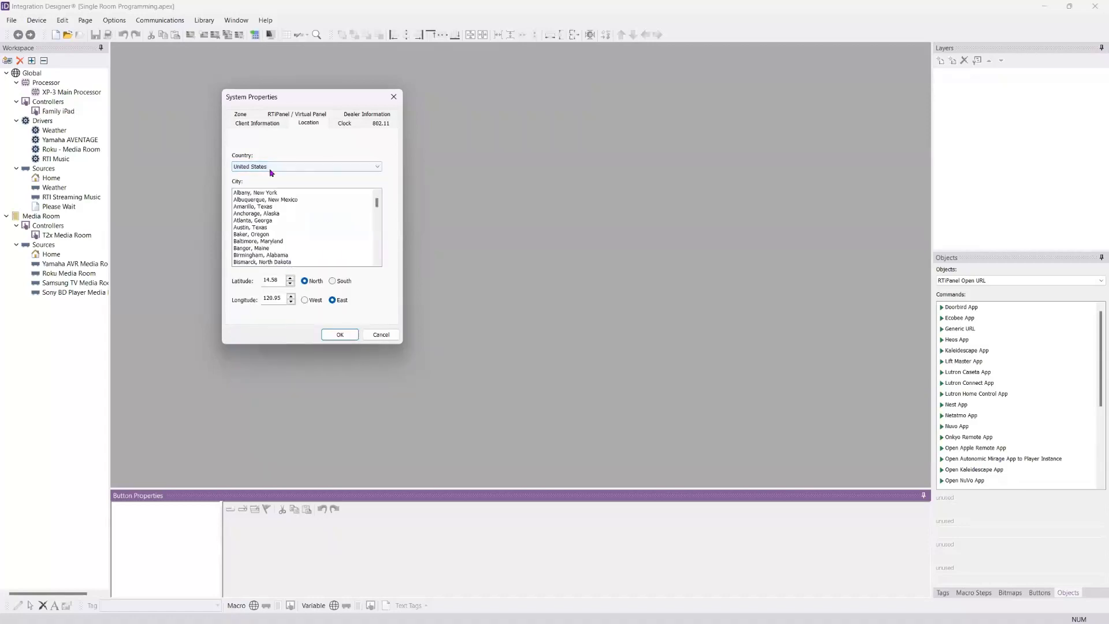
{"action": "scroll", "coordinate": [270, 226], "scroll_direction": "down", "scroll_amount": 6}
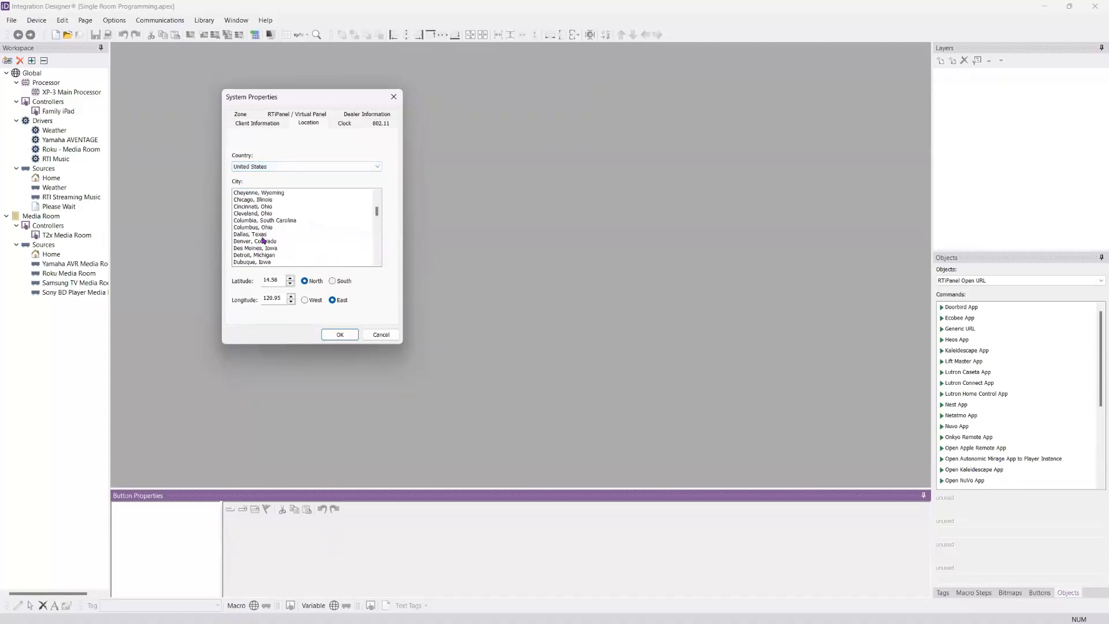
{"action": "scroll", "coordinate": [263, 241], "scroll_direction": "down", "scroll_amount": 10}
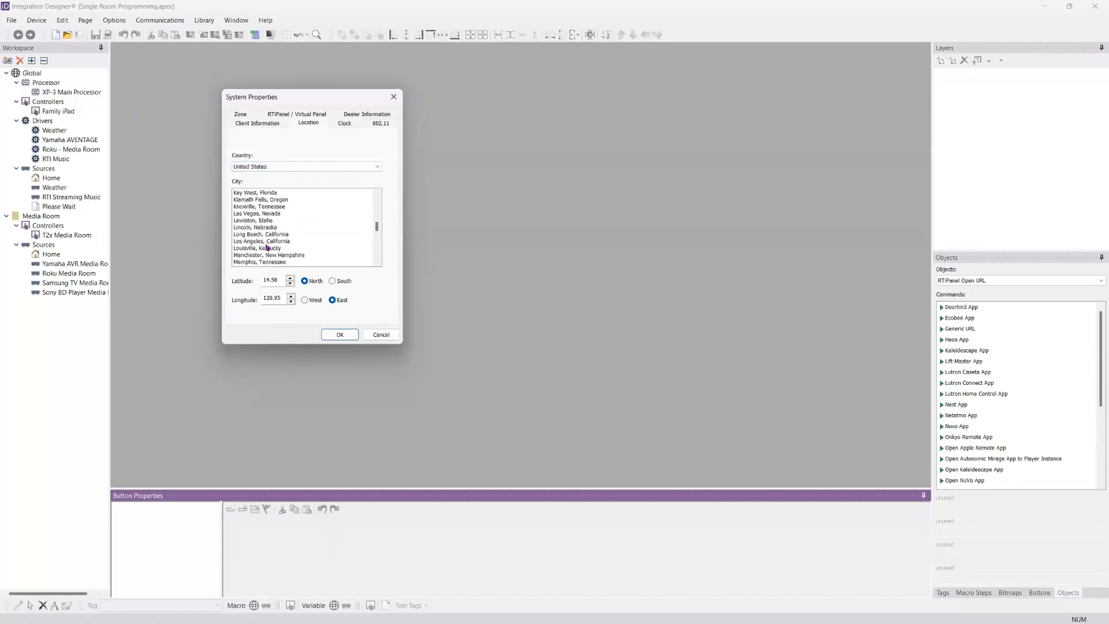
{"action": "scroll", "coordinate": [260, 262], "scroll_direction": "down", "scroll_amount": 2}
{"action": "left_click", "coordinate": [265, 240]}
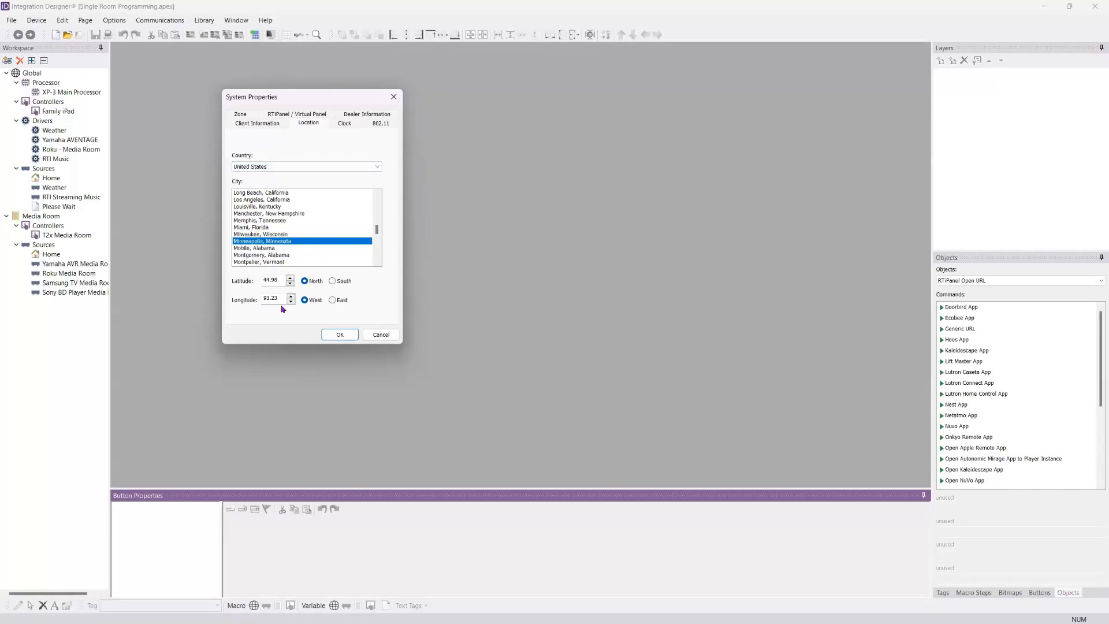
Step: Set the system clock's time zone to (GMT-06:00) Central Time (US & Canada)
{"action": "left_click", "coordinate": [348, 123]}
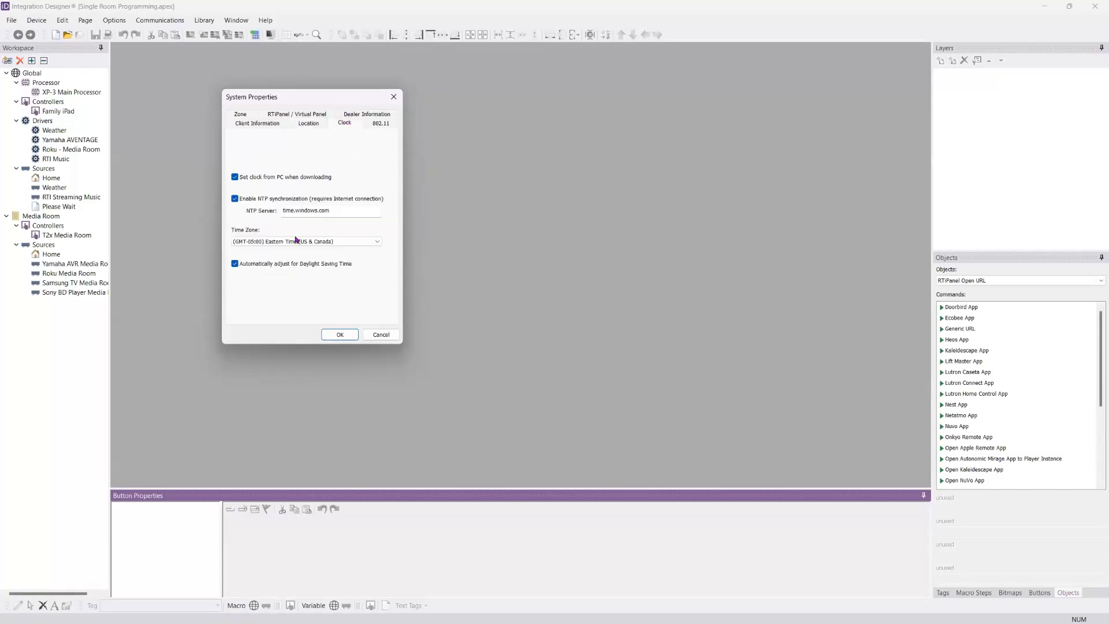
{"action": "left_click", "coordinate": [296, 240]}
{"action": "scroll", "coordinate": [317, 298], "scroll_direction": "up", "scroll_amount": 2}
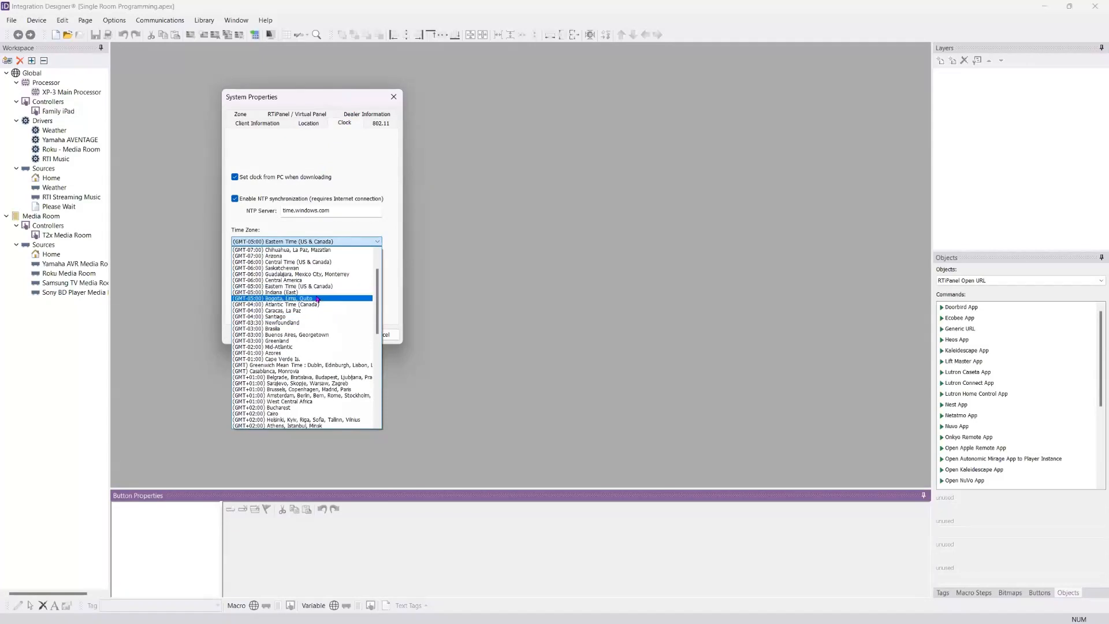
{"action": "scroll", "coordinate": [314, 277], "scroll_direction": "up", "scroll_amount": 1}
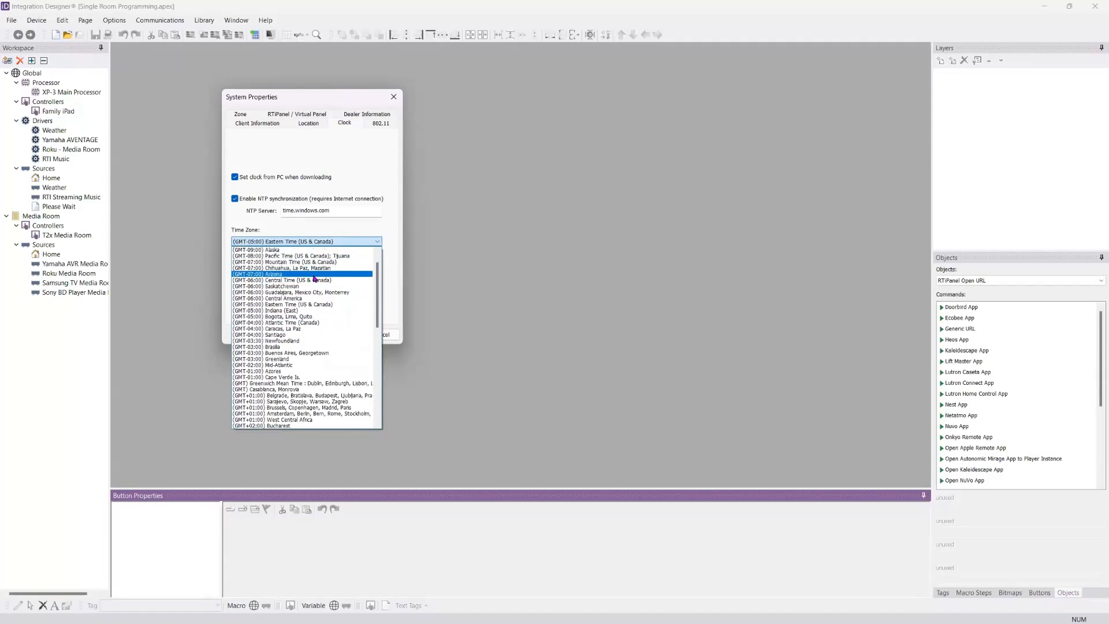
{"action": "left_click", "coordinate": [315, 280]}
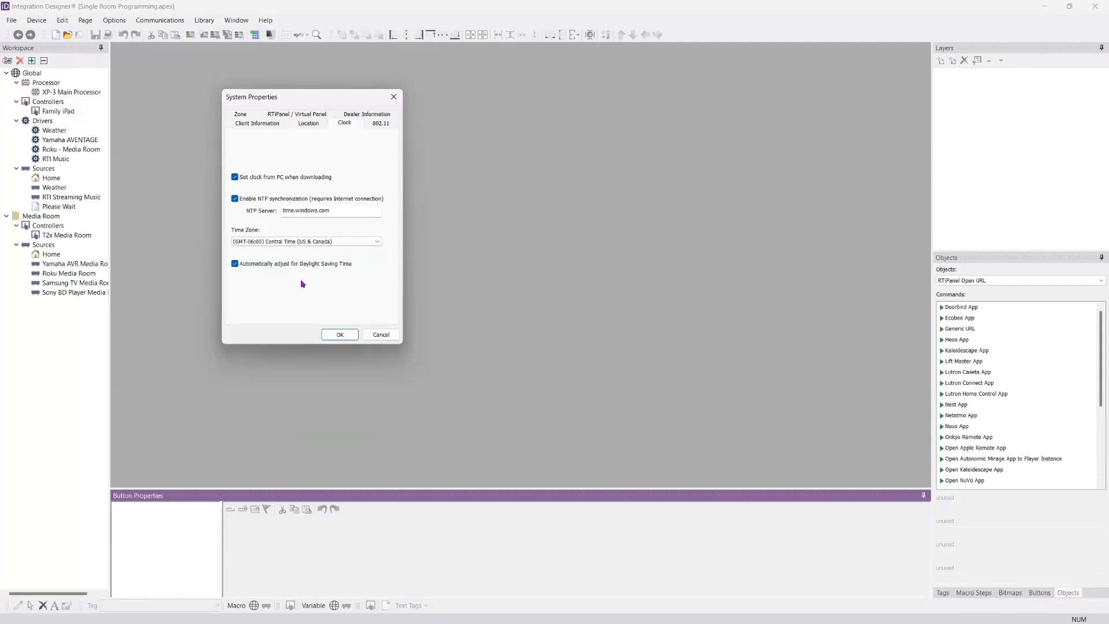
Step: Start a new wireless network entry in the system's 802.11 settings with WPA2-PSK authentication
{"action": "left_click", "coordinate": [374, 123]}
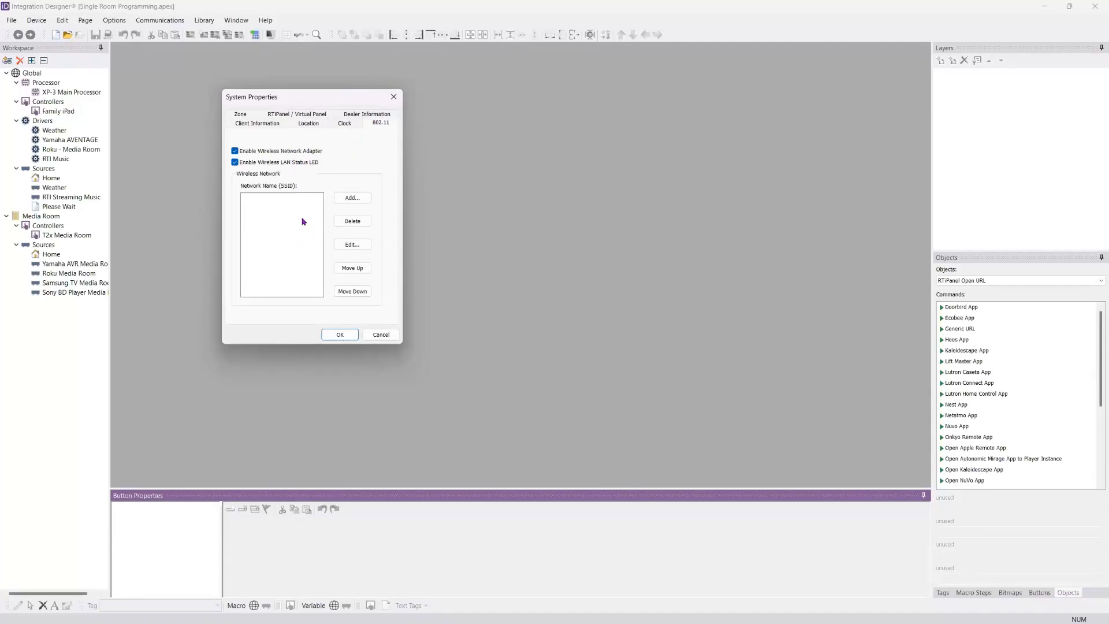
{"action": "left_click", "coordinate": [353, 198]}
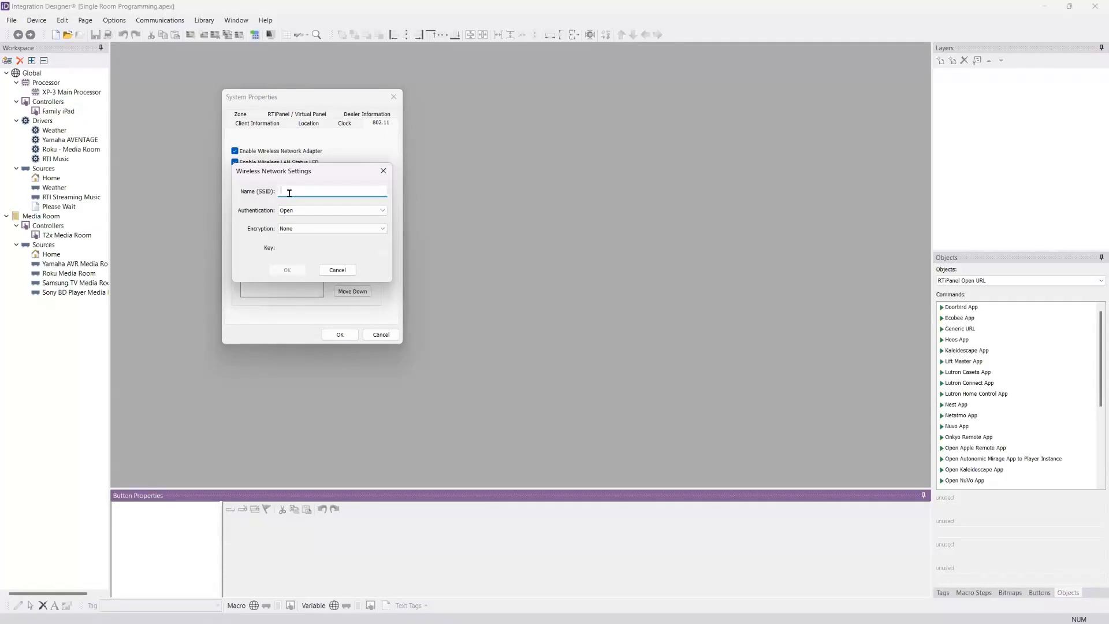
{"action": "left_click", "coordinate": [305, 211]}
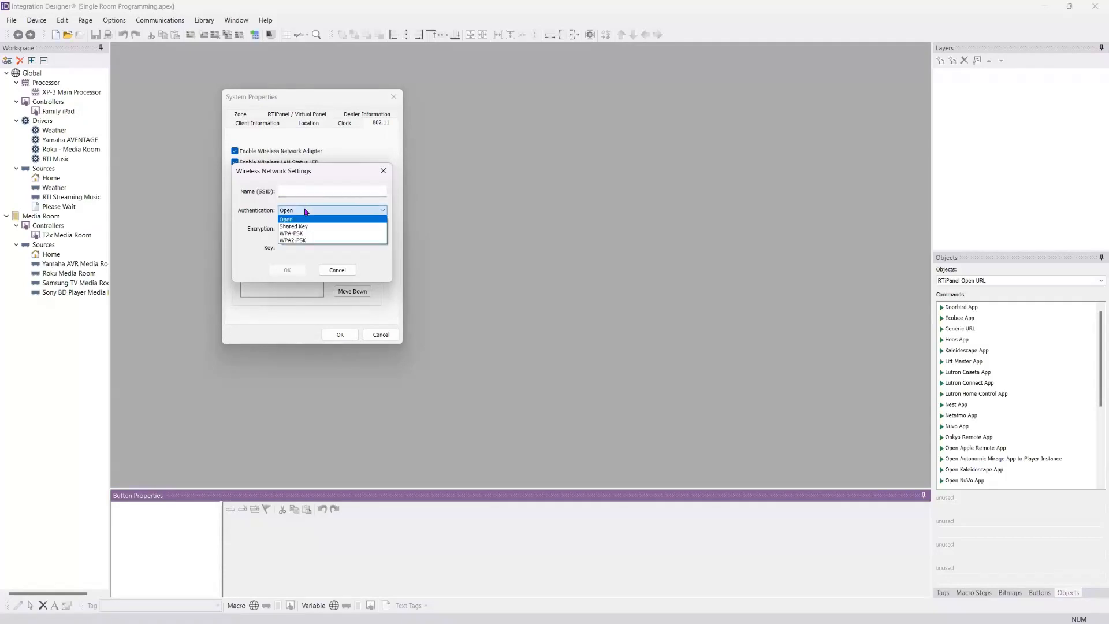
{"action": "left_click", "coordinate": [312, 240]}
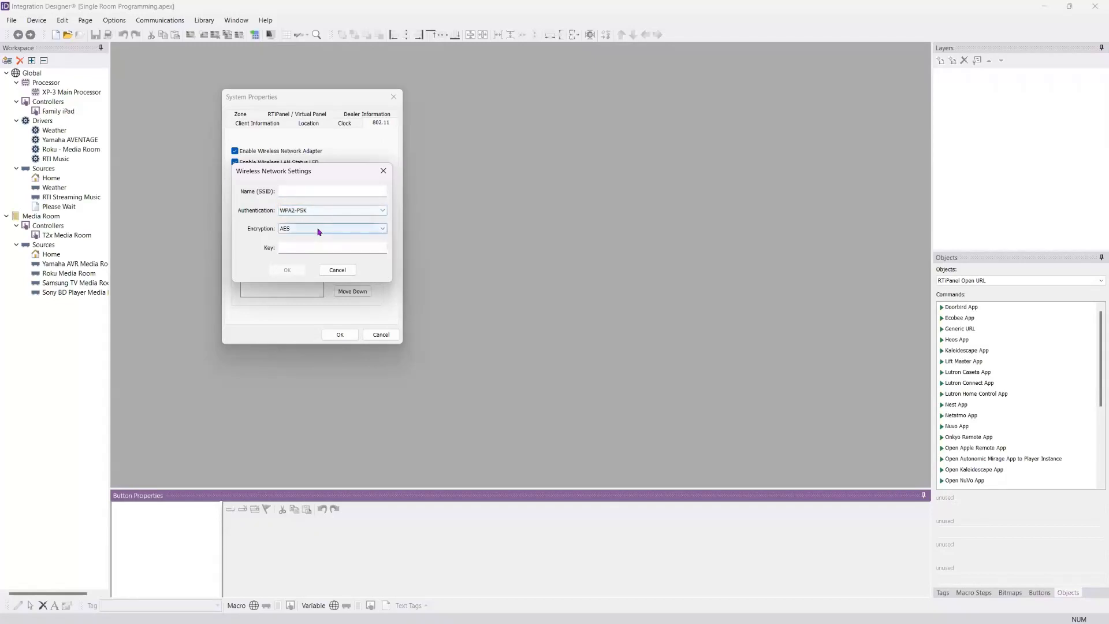
Step: Name the wireless network The Unlocked WiFi, enter its security key, and save the system properties
{"action": "left_click", "coordinate": [310, 188]}
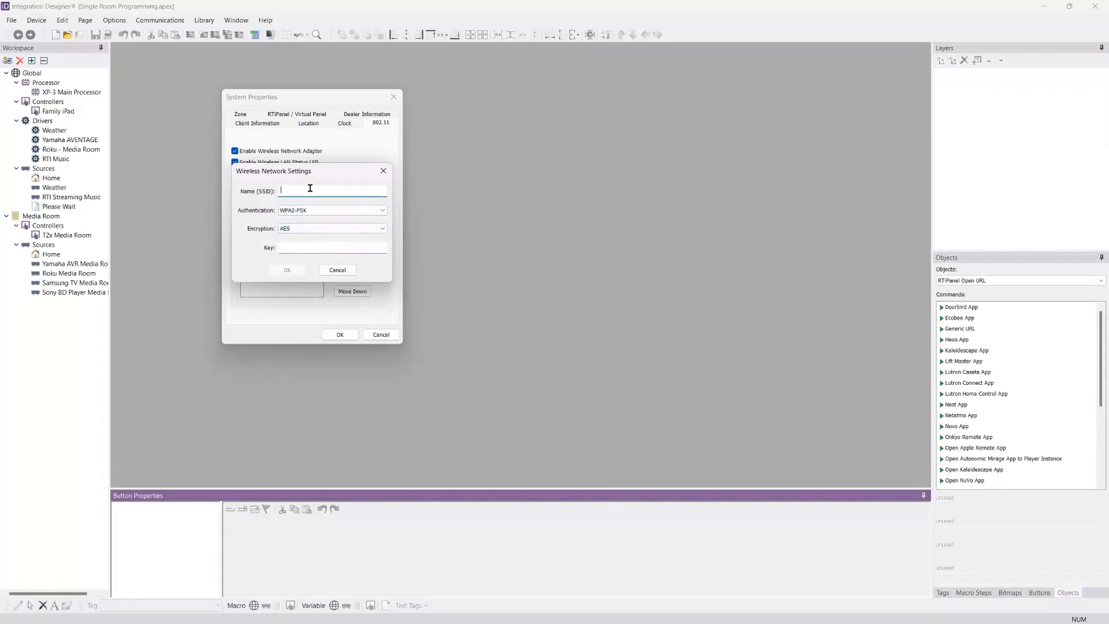
{"action": "type", "text": "The Unlocked WiFi"}
{"action": "left_click", "coordinate": [331, 248]}
{"action": "type", "text": "123456"}
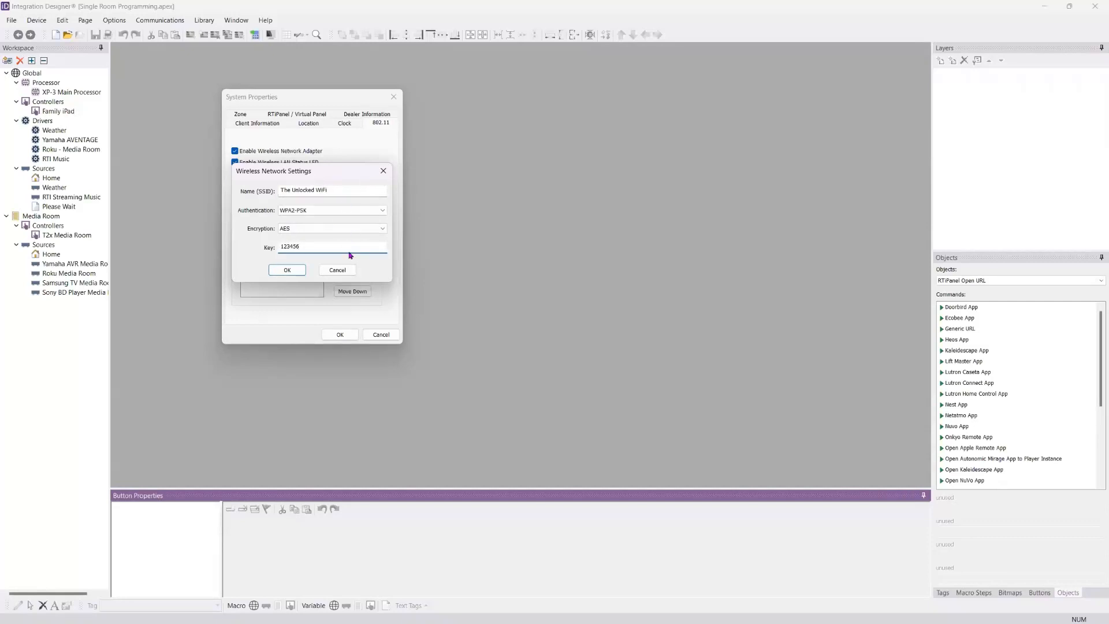
{"action": "left_click", "coordinate": [300, 271]}
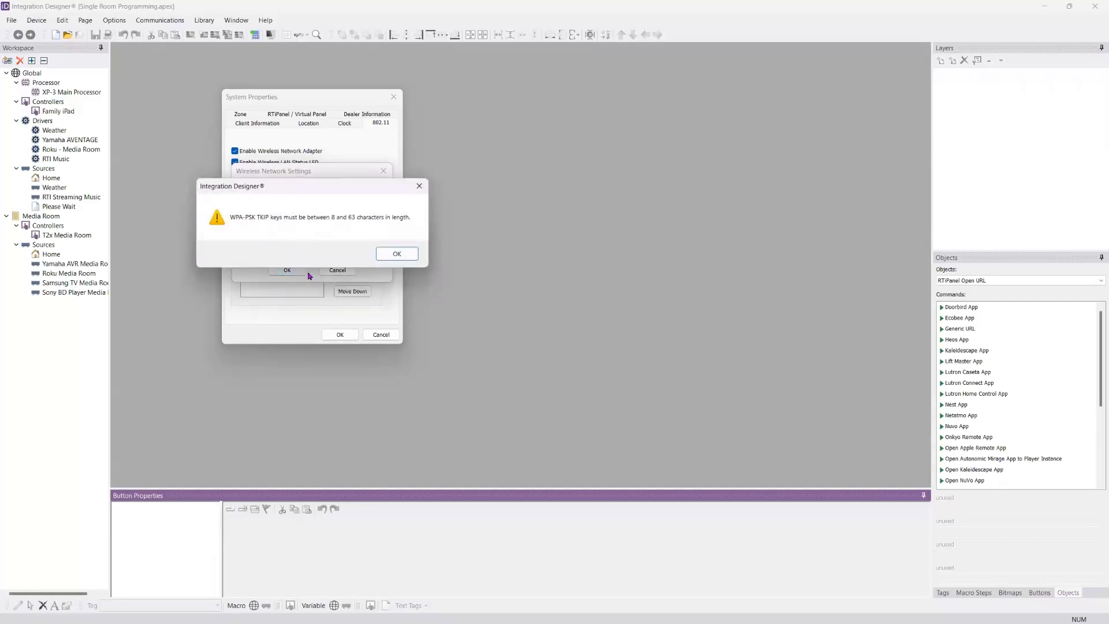
{"action": "left_click", "coordinate": [386, 257]}
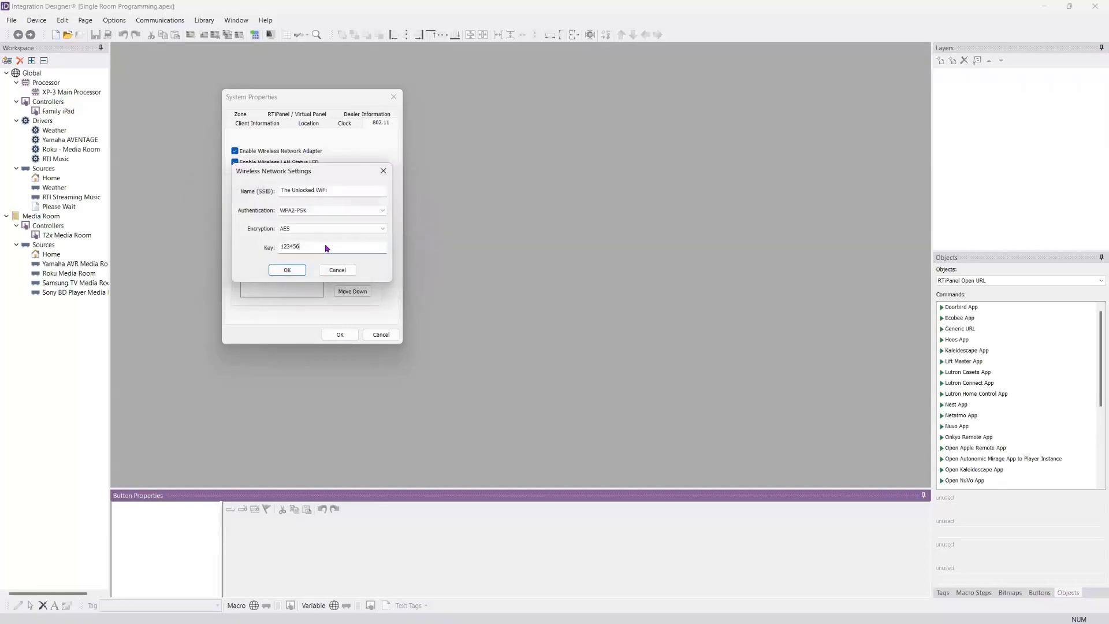
{"action": "left_click", "coordinate": [285, 270]}
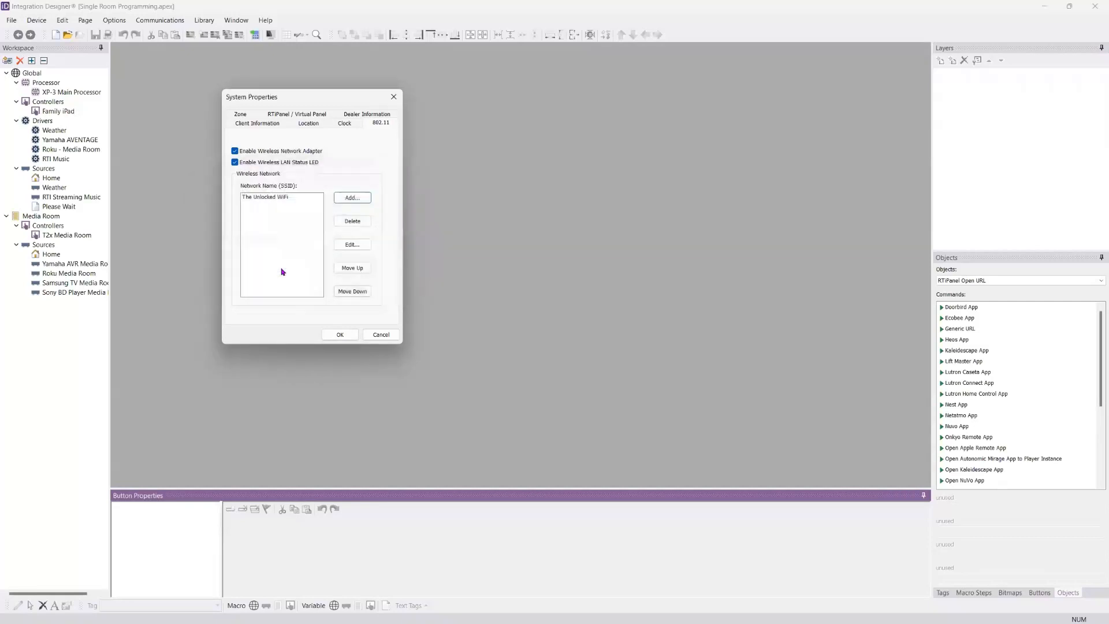
{"action": "left_click", "coordinate": [262, 197]}
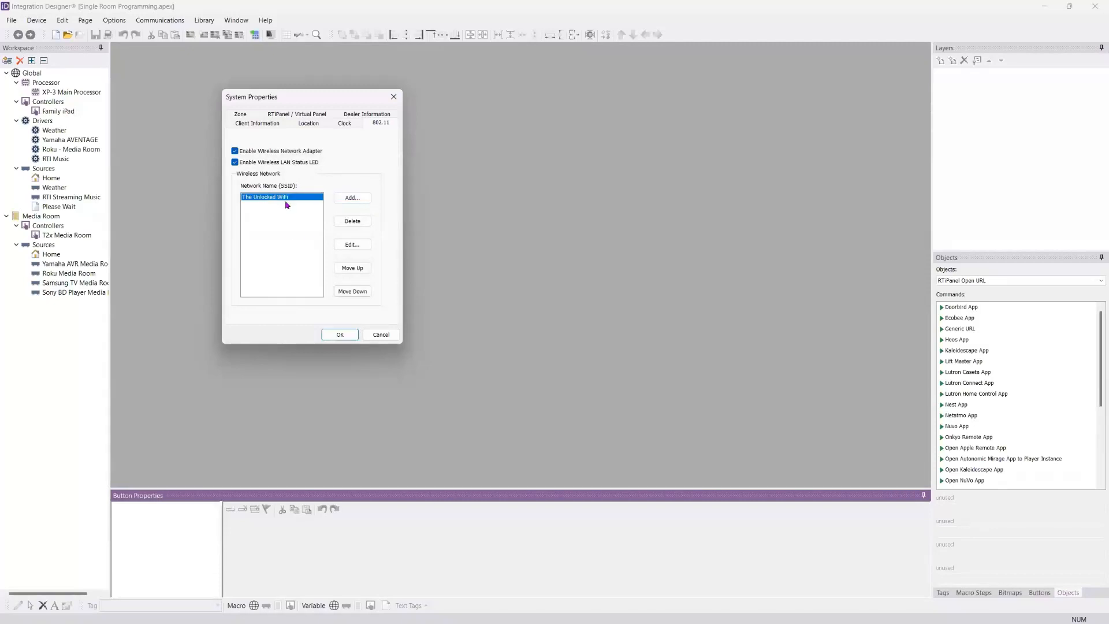
{"action": "left_click", "coordinate": [341, 335]}
{"action": "left_click", "coordinate": [341, 335]}
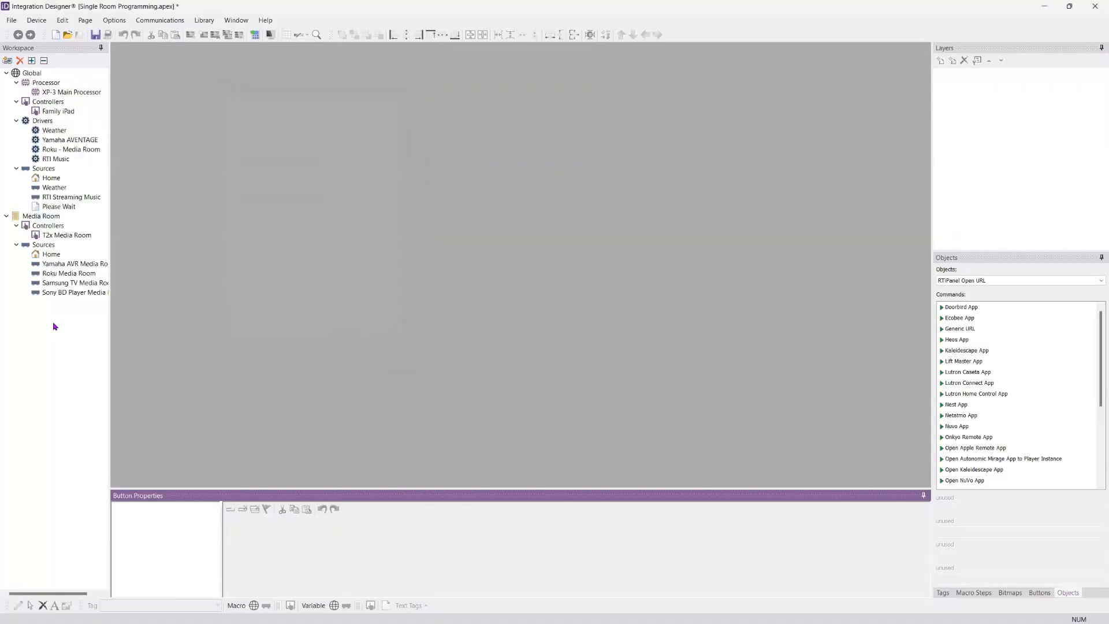
{"action": "double_click", "coordinate": [84, 93]}
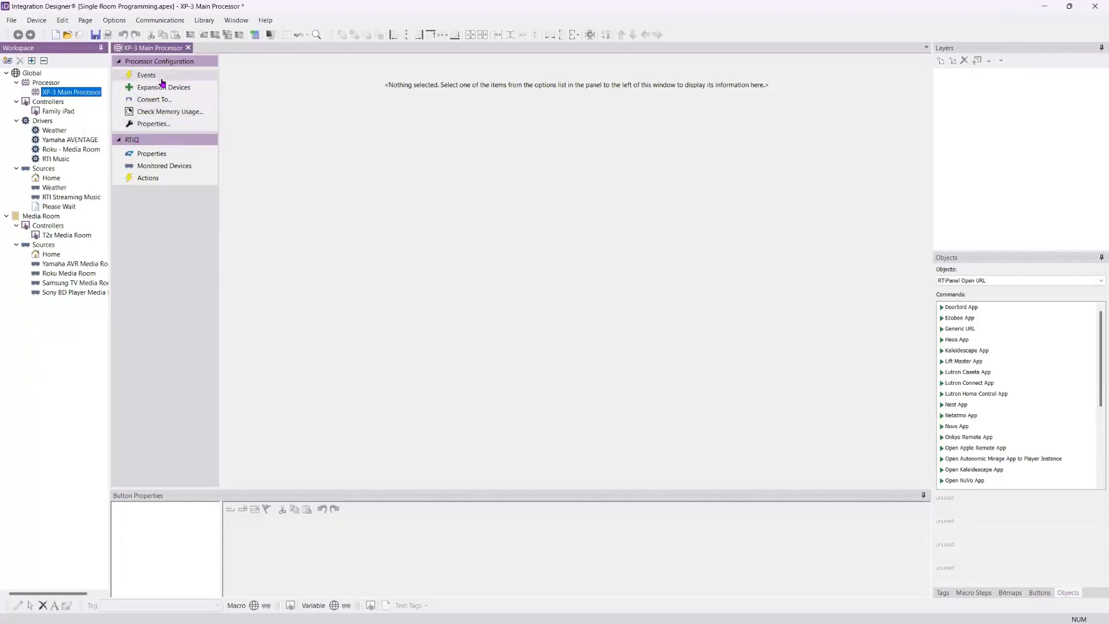
{"action": "left_click", "coordinate": [158, 125]}
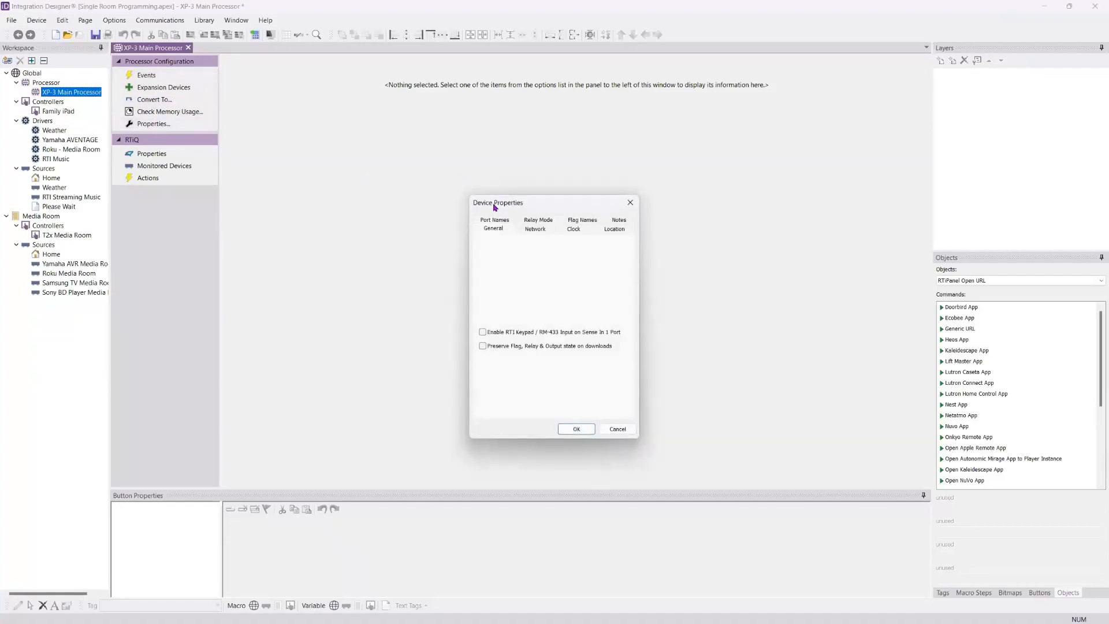
{"action": "left_click_drag", "start_coordinate": [331, 114], "coordinate": [332, 115]}
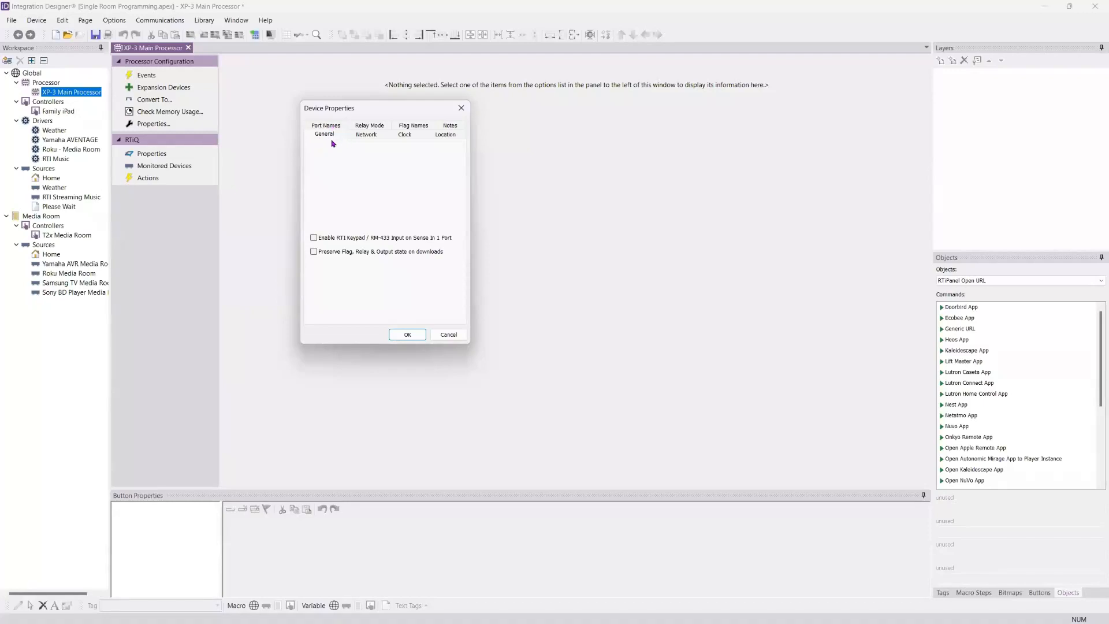
{"action": "left_click", "coordinate": [314, 253]}
Step: Look over the processor's DHCP and manual network options and its clock and location settings
{"action": "left_click", "coordinate": [365, 134]}
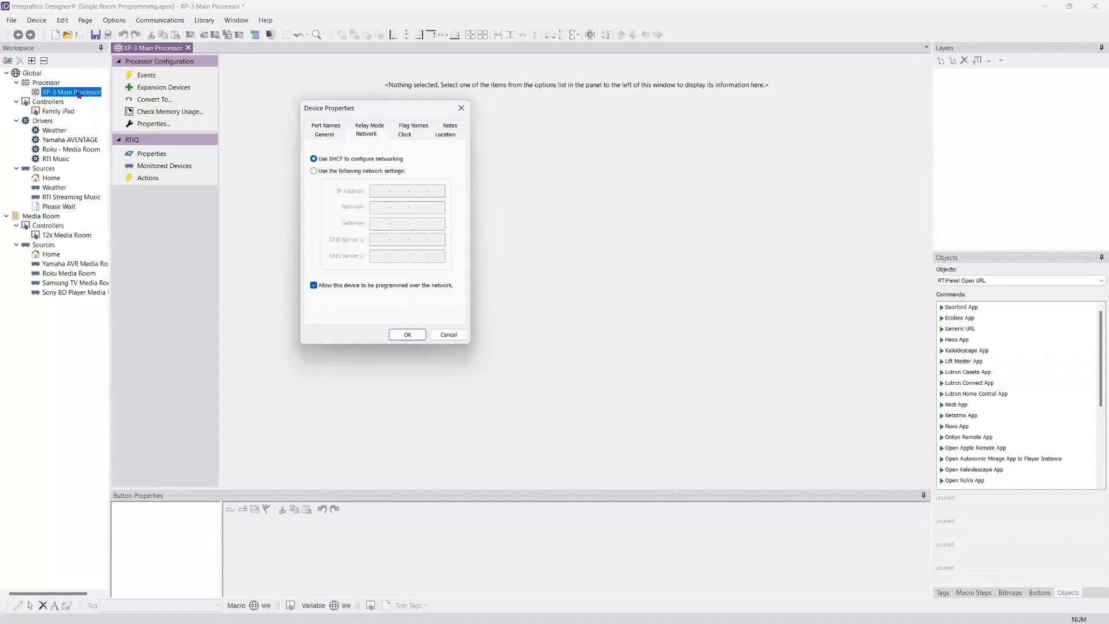
{"action": "left_click", "coordinate": [316, 172]}
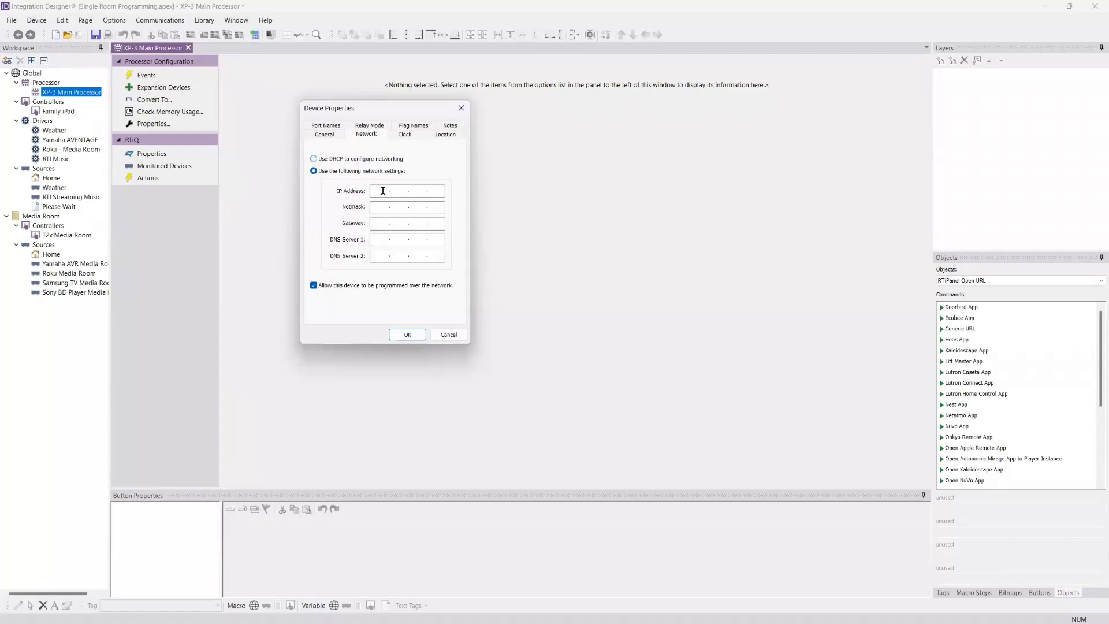
{"action": "left_click", "coordinate": [313, 160]}
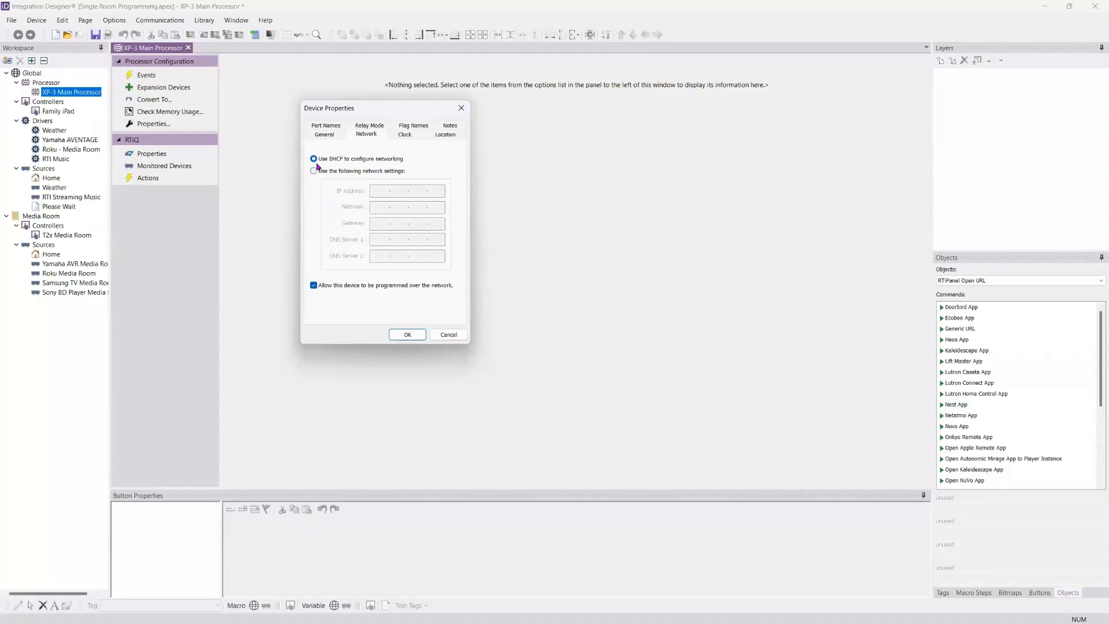
{"action": "left_click", "coordinate": [405, 134]}
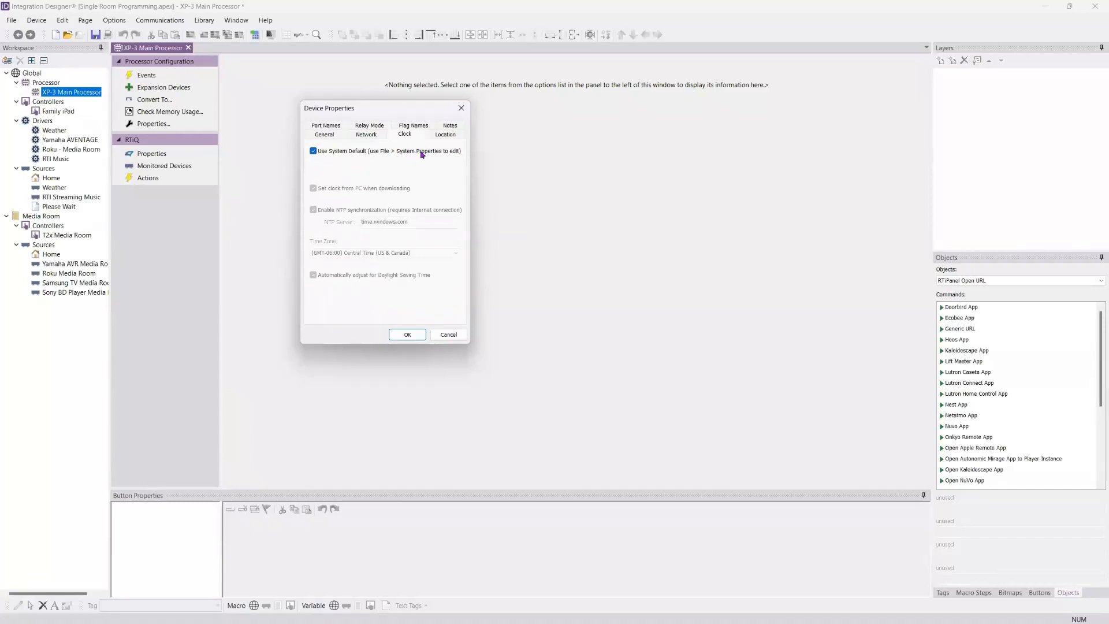
{"action": "left_click", "coordinate": [444, 135]}
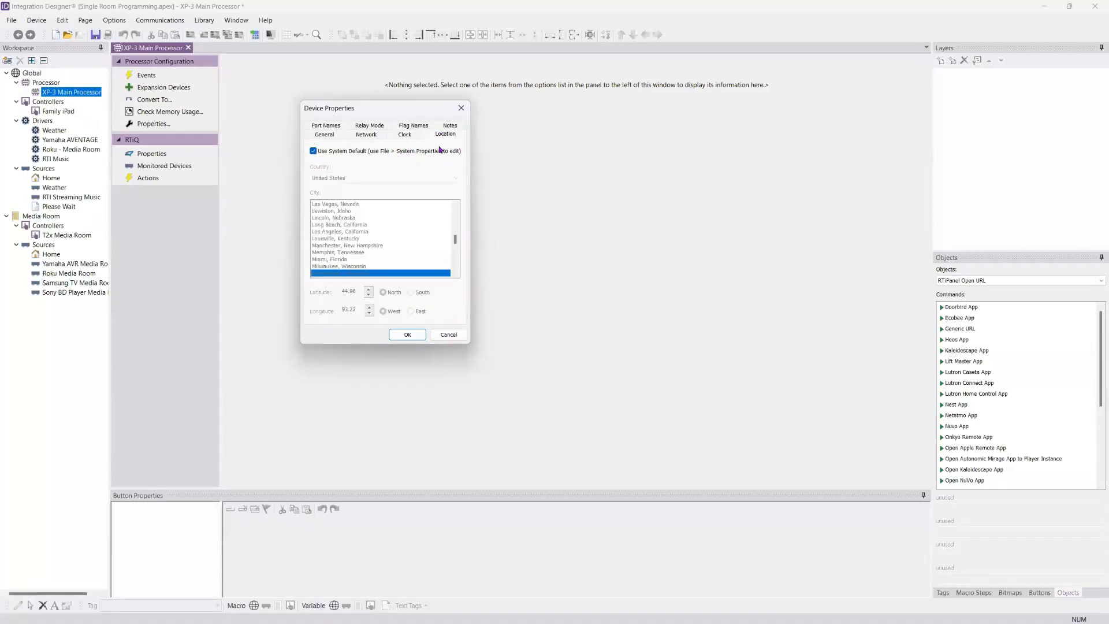
Step: Look over the processor's port names for the IR / MPIO, Relay, RS-232 and Sense ports
{"action": "left_click", "coordinate": [337, 127]}
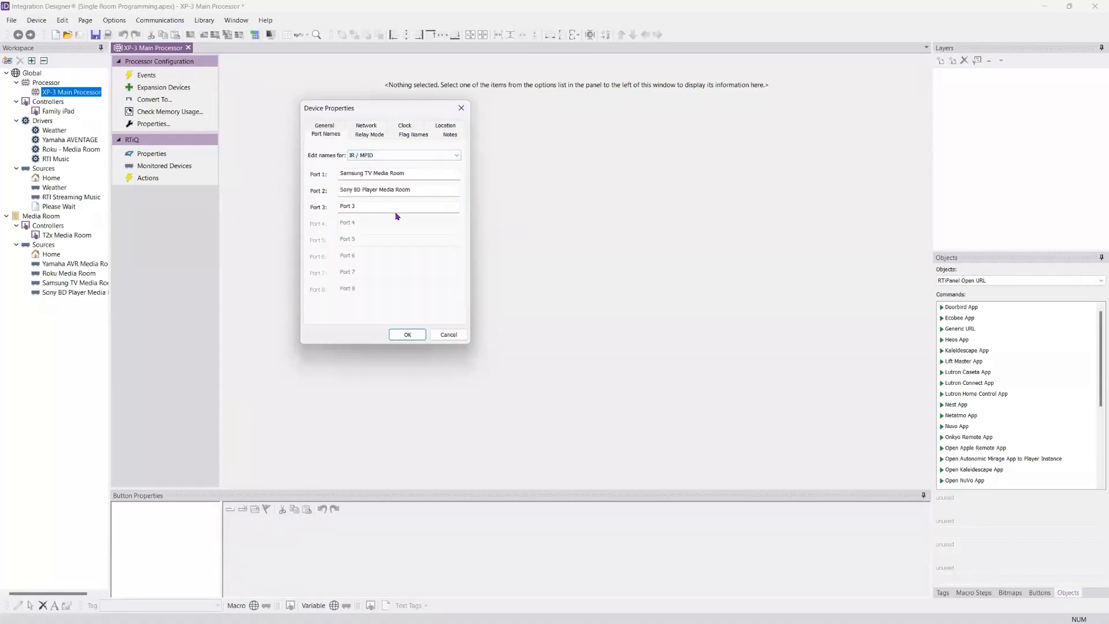
{"action": "left_click", "coordinate": [442, 157]}
{"action": "left_click", "coordinate": [428, 172]}
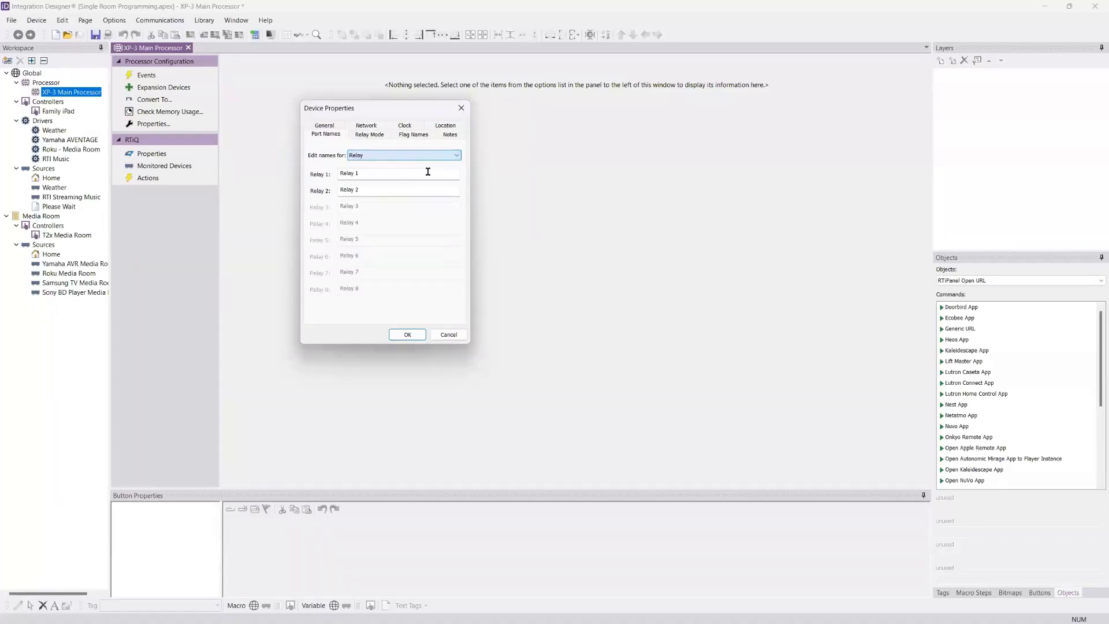
{"action": "left_click", "coordinate": [430, 154]}
{"action": "left_click", "coordinate": [434, 182]}
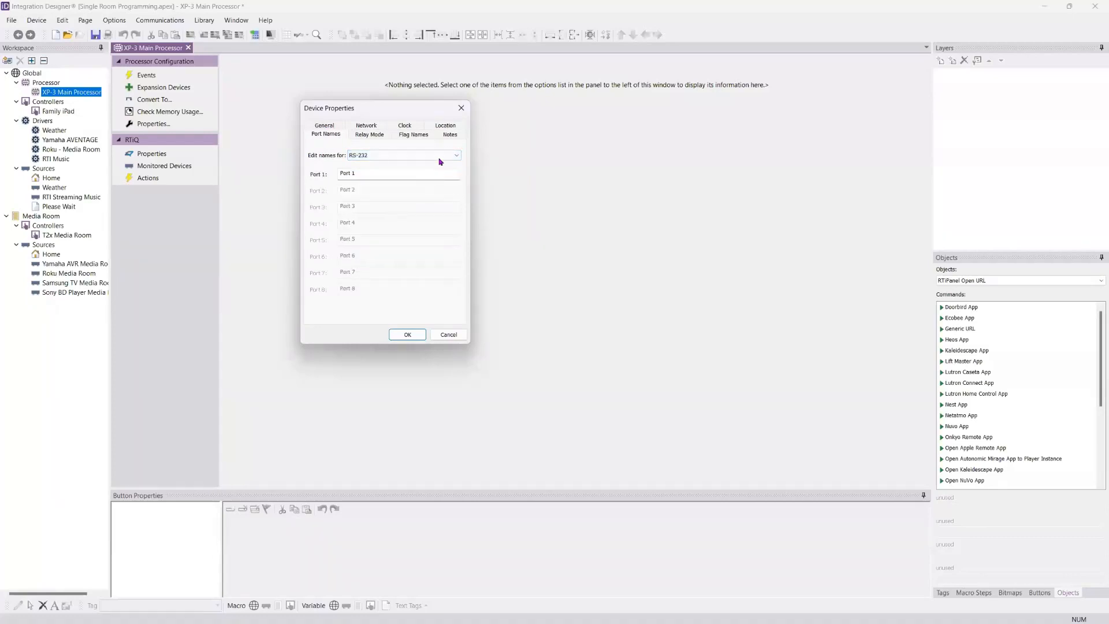
{"action": "left_click", "coordinate": [440, 156]}
{"action": "left_click", "coordinate": [440, 185]}
{"action": "left_click", "coordinate": [439, 155]}
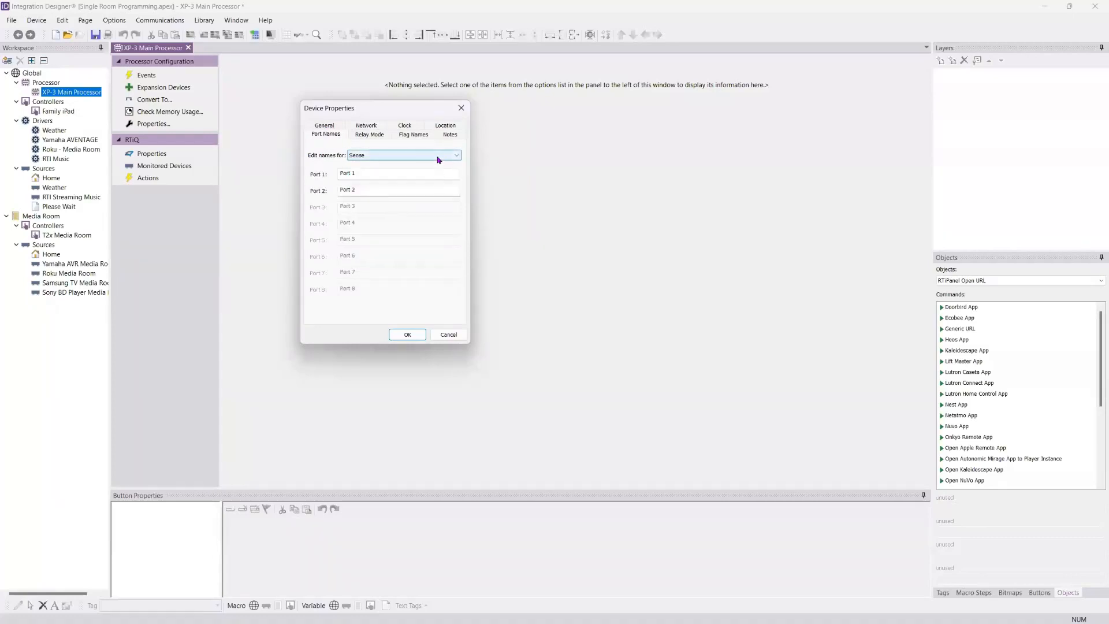
{"action": "left_click", "coordinate": [430, 164]}
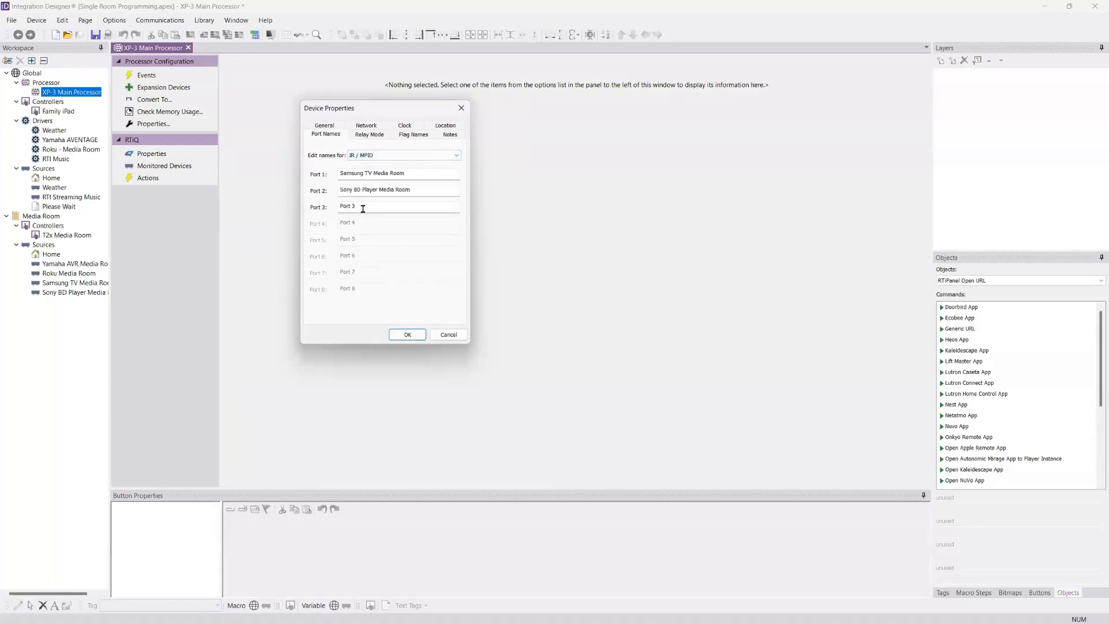
Step: Review the processor's relay mode, flag names and notes, and save its device properties
{"action": "left_click", "coordinate": [375, 137]}
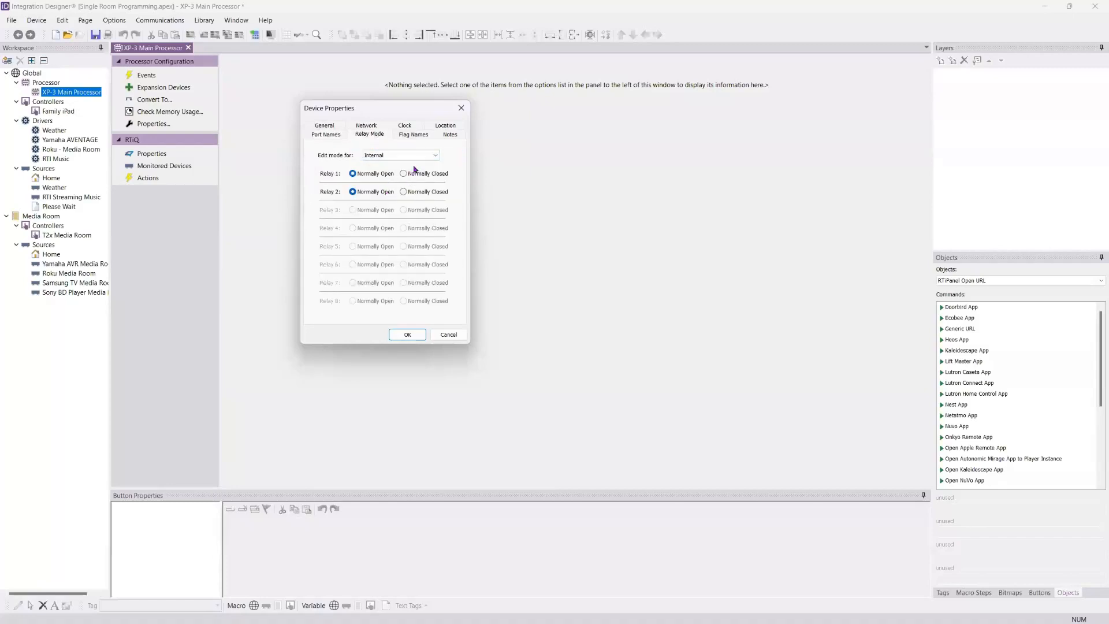
{"action": "left_click", "coordinate": [428, 158]}
{"action": "left_click", "coordinate": [428, 163]}
{"action": "left_click", "coordinate": [407, 134]}
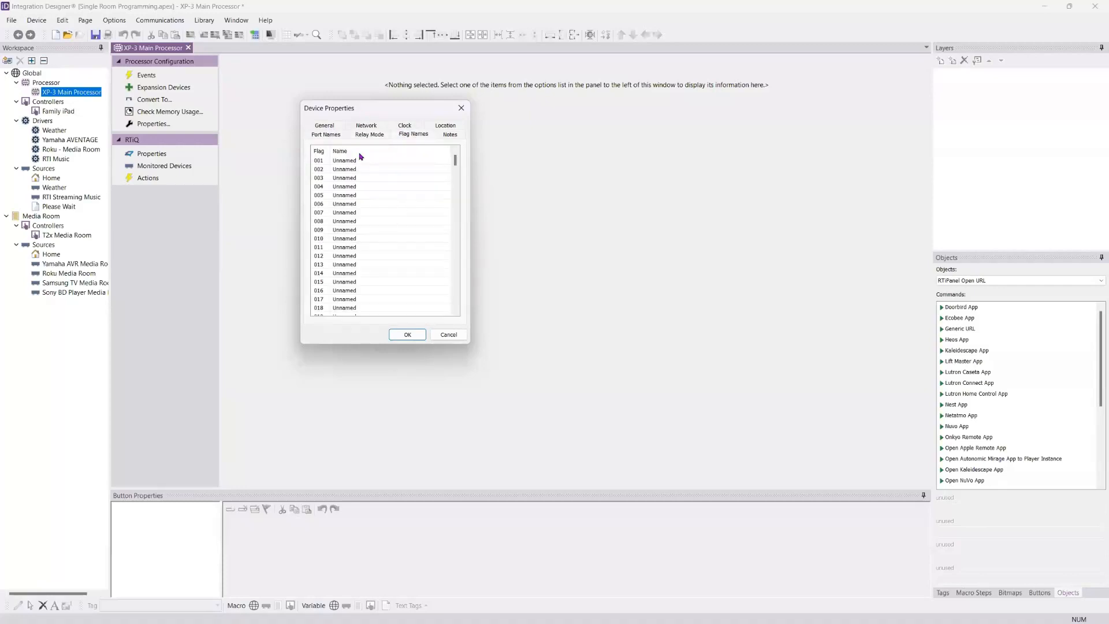
{"action": "left_click", "coordinate": [450, 135]}
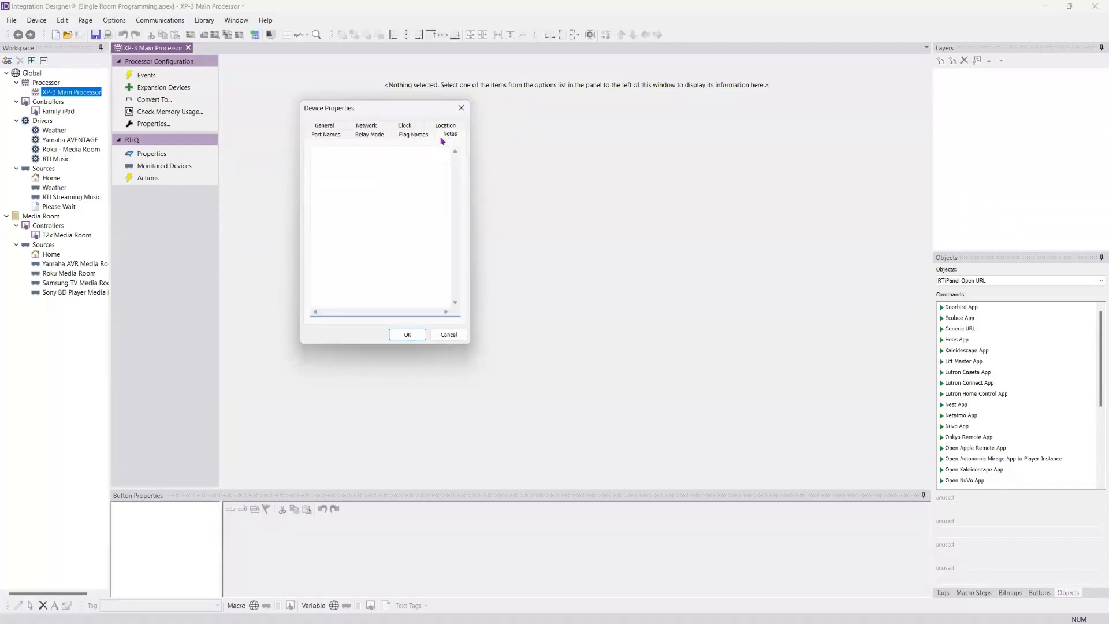
{"action": "left_click", "coordinate": [320, 126]}
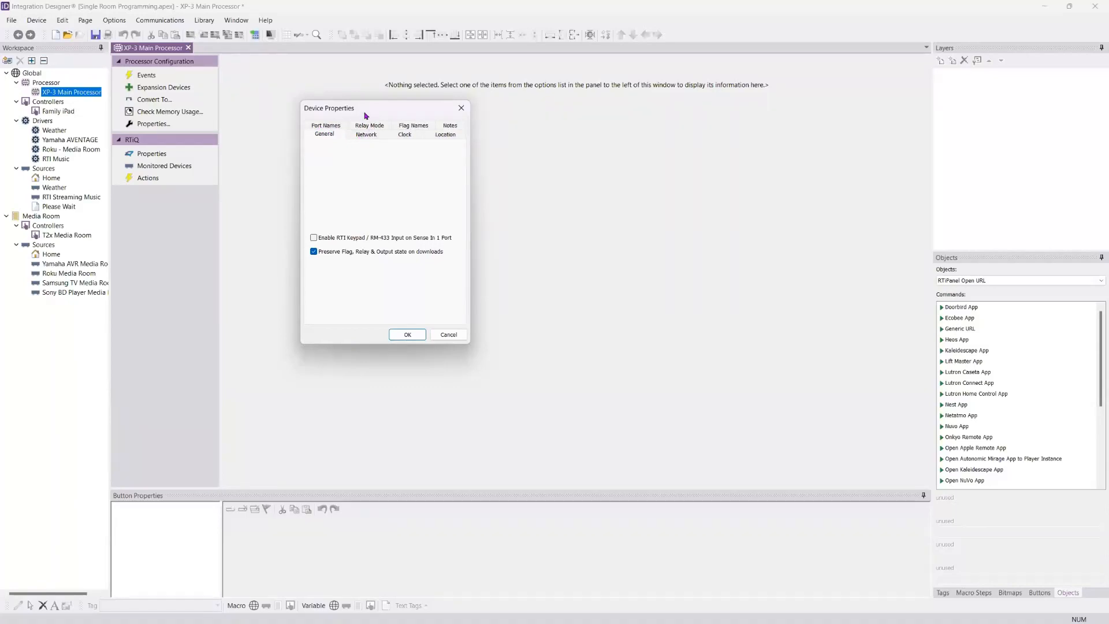
{"action": "left_click_drag", "start_coordinate": [365, 112], "coordinate": [348, 103]}
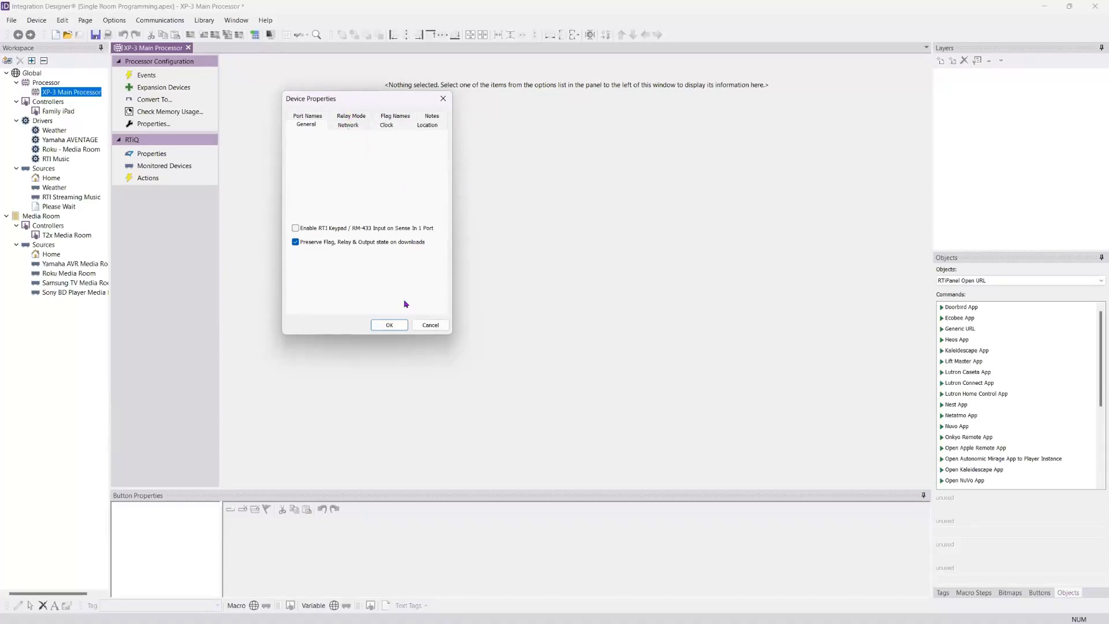
{"action": "left_click", "coordinate": [389, 323]}
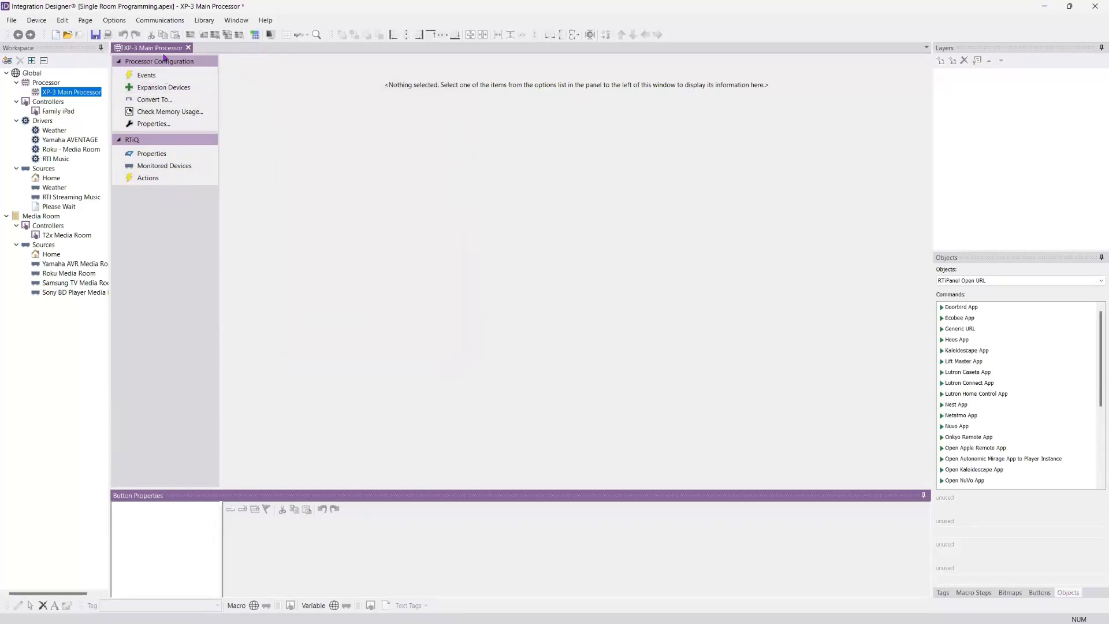
Step: Enable RTiQ monitoring for the XP-3 Main Processor and set its system name to the client's home name
{"action": "left_click", "coordinate": [153, 157]}
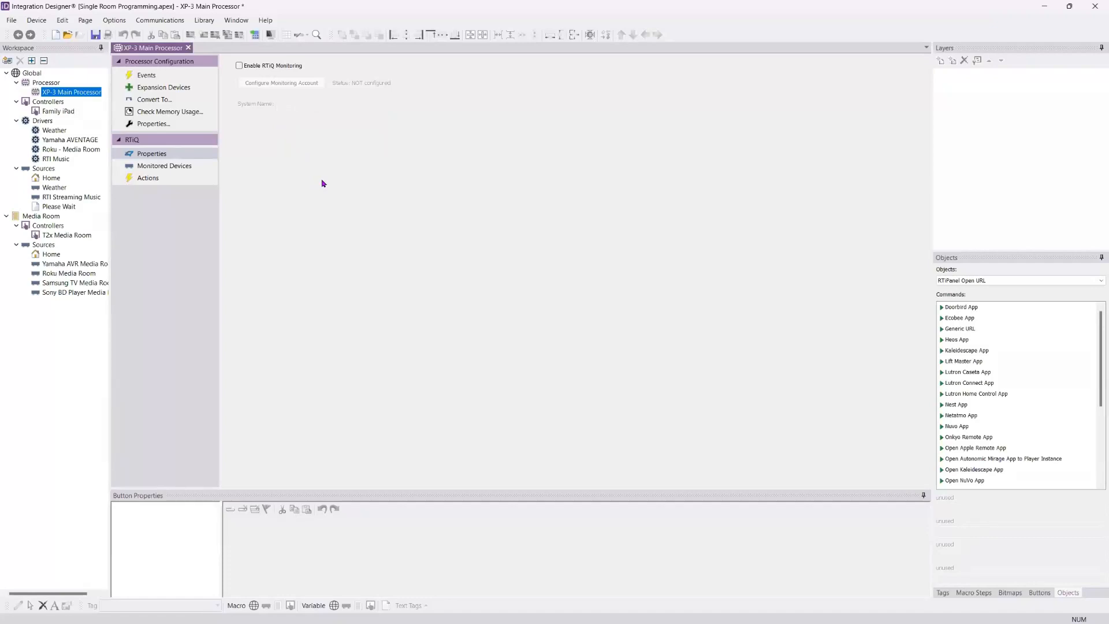
{"action": "left_click", "coordinate": [239, 66]}
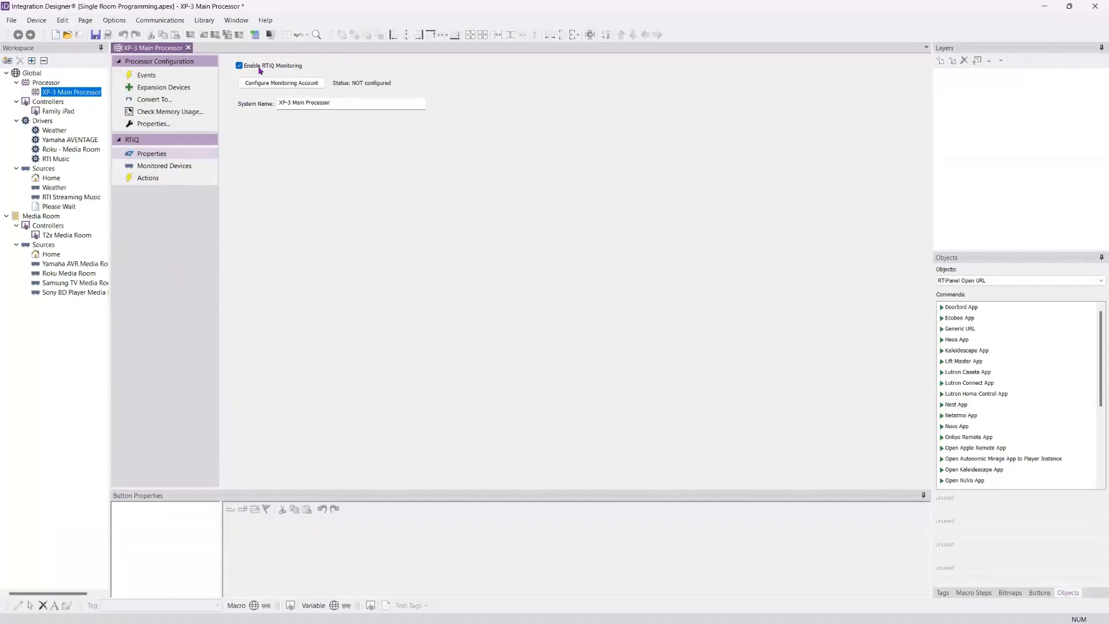
{"action": "left_click_drag", "start_coordinate": [337, 105], "coordinate": [258, 127]}
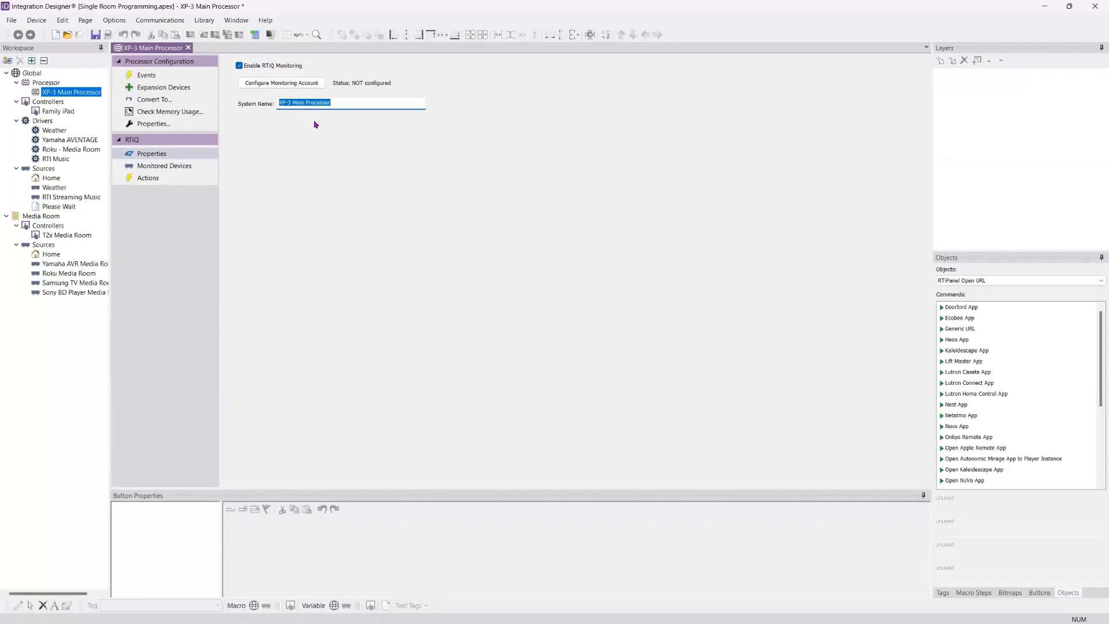
{"action": "type", "text": "Nelson Home"}
Step: Look over the Family iPad's device properties, covering supported orientations, sounds, output, security and notes, and accept them
{"action": "left_click", "coordinate": [63, 111]}
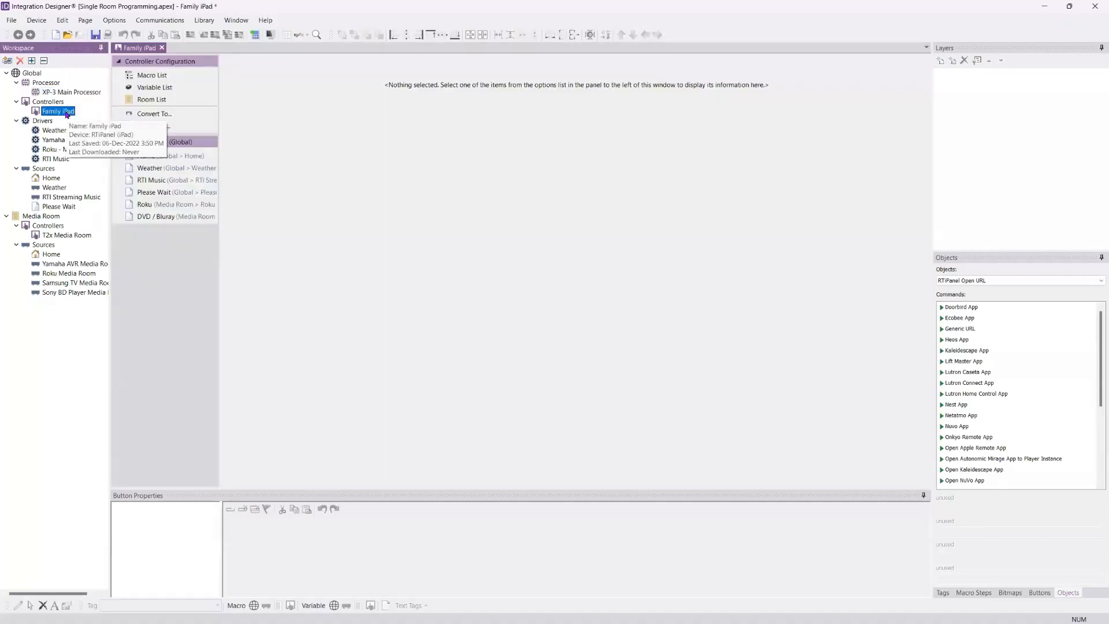
{"action": "left_click", "coordinate": [161, 127]}
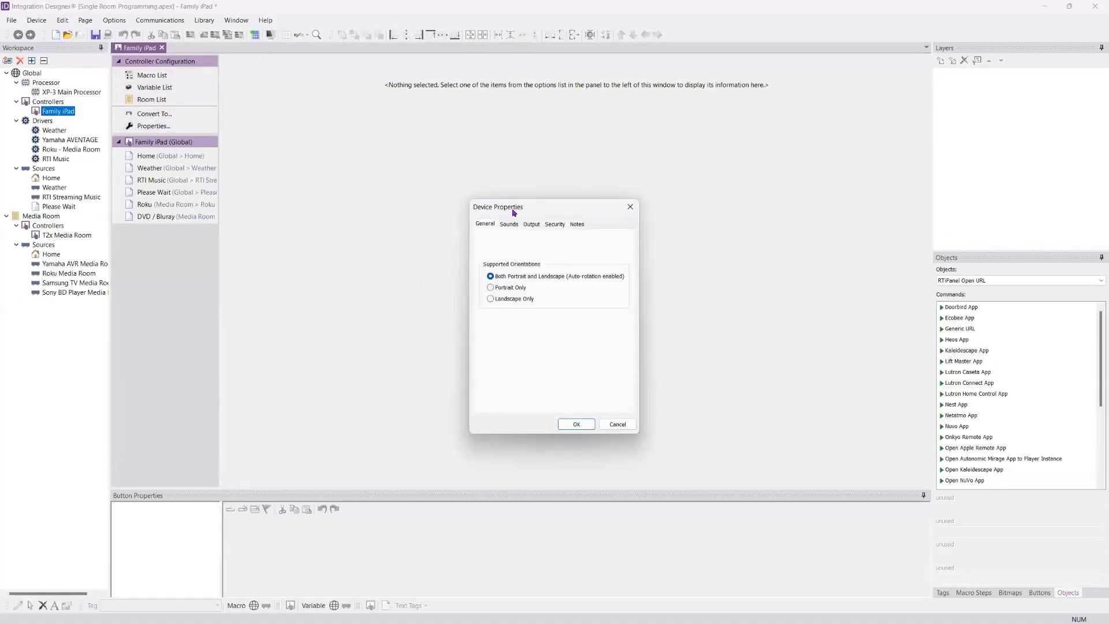
{"action": "left_click_drag", "start_coordinate": [486, 197], "coordinate": [265, 67]}
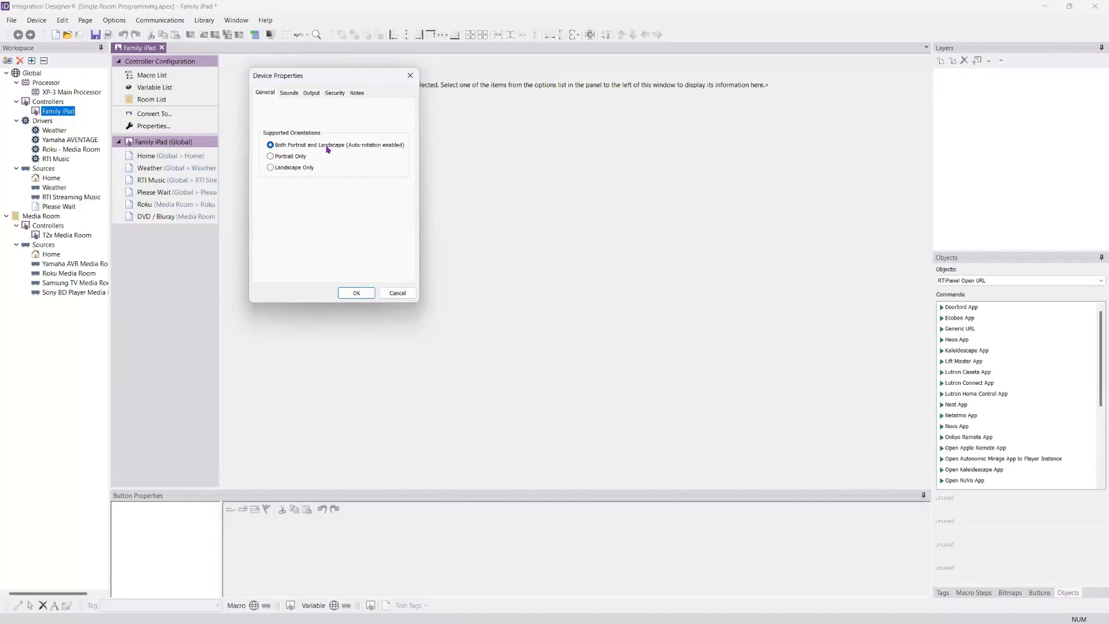
{"action": "left_click", "coordinate": [287, 94]}
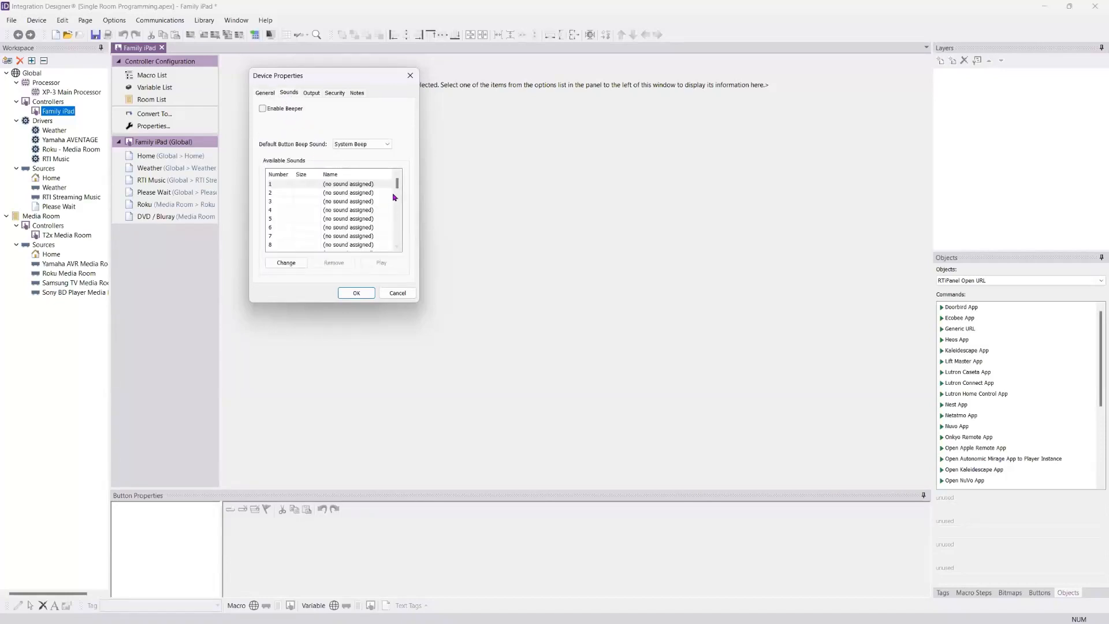
{"action": "scroll", "coordinate": [400, 233], "scroll_direction": "down", "scroll_amount": 7}
{"action": "left_click_drag", "start_coordinate": [397, 209], "coordinate": [399, 176]}
{"action": "left_click", "coordinate": [313, 94]}
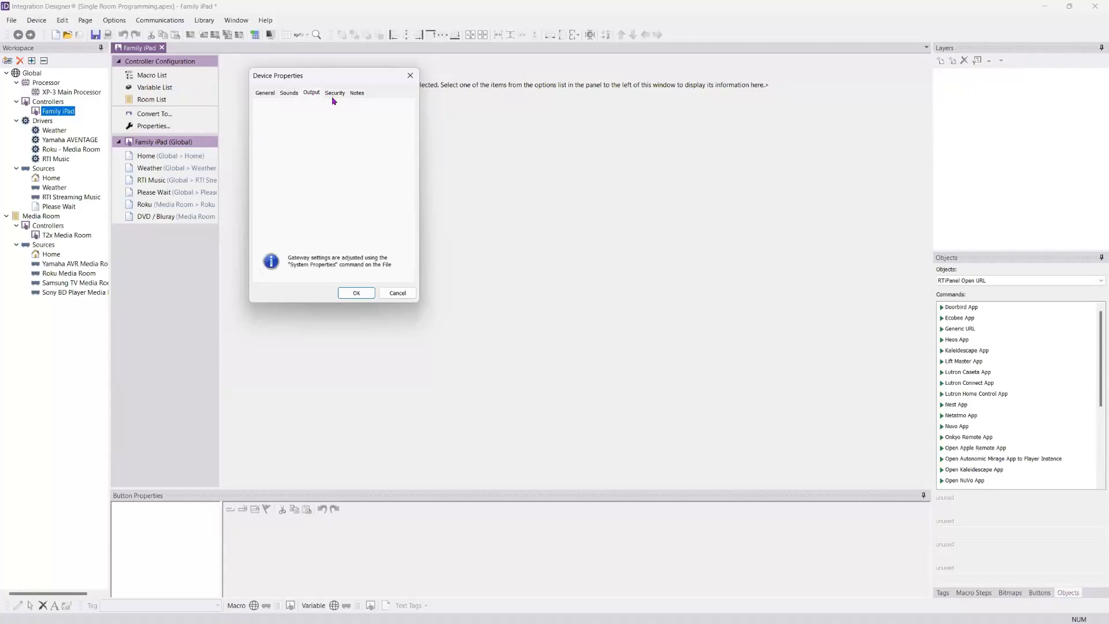
{"action": "left_click", "coordinate": [334, 93]}
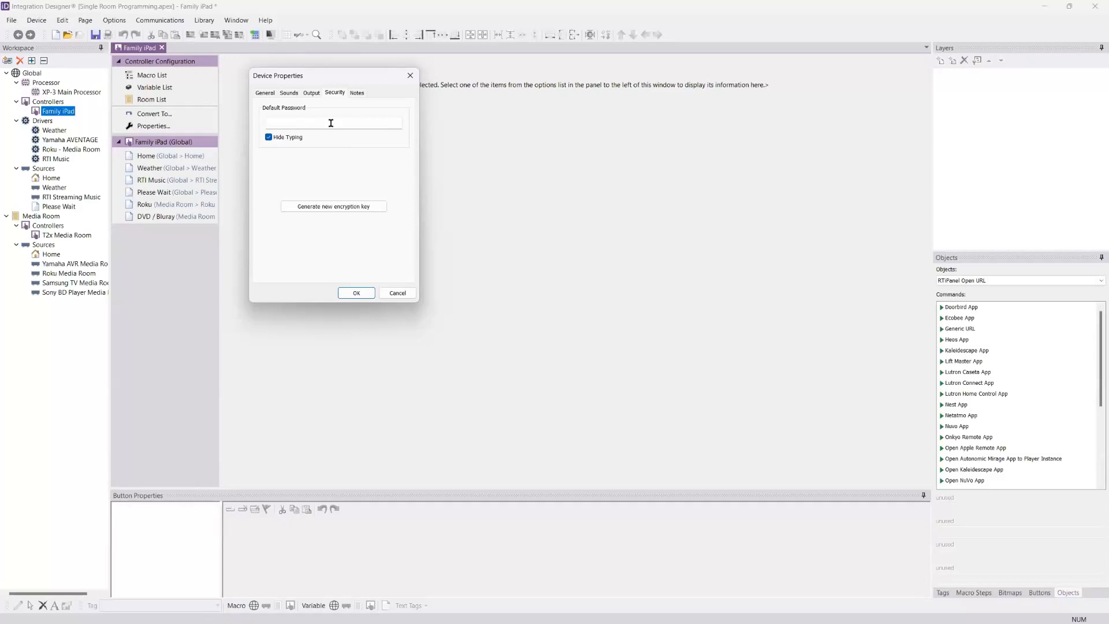
{"action": "left_click", "coordinate": [356, 93]}
{"action": "left_click", "coordinate": [357, 293]}
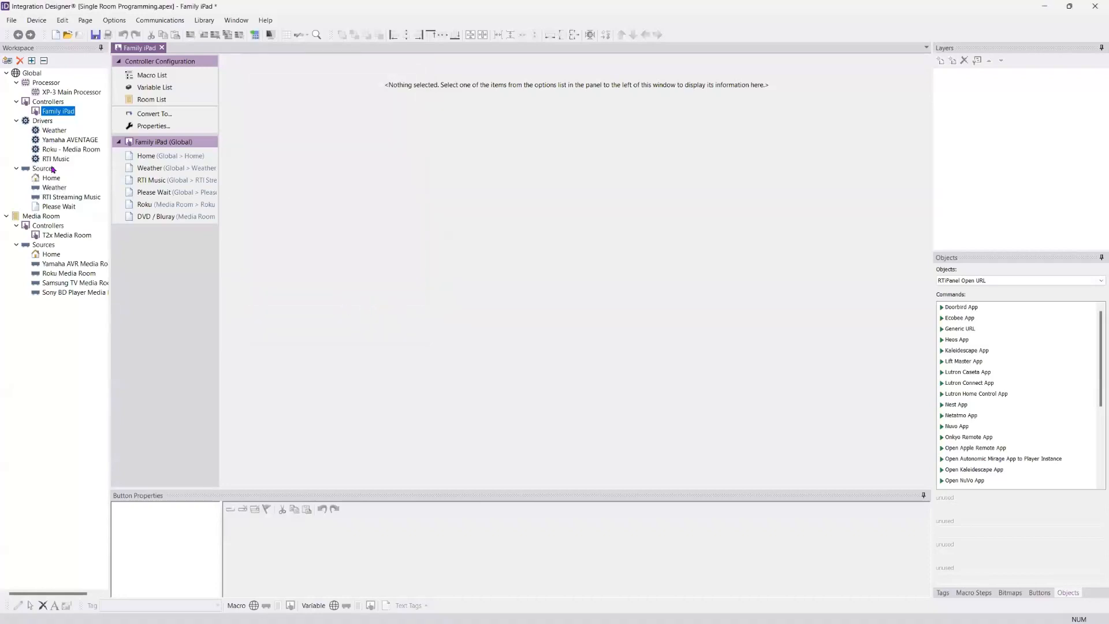
Step: Open the Weather driver's properties and examine its Location setting
{"action": "left_click", "coordinate": [52, 131]}
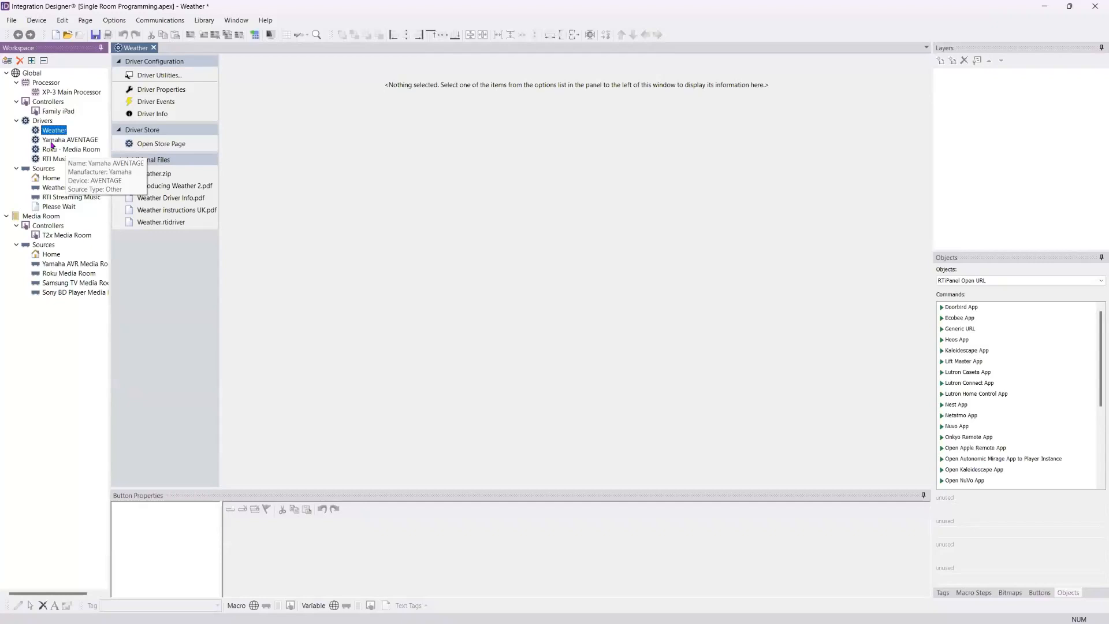
{"action": "left_click", "coordinate": [167, 92]}
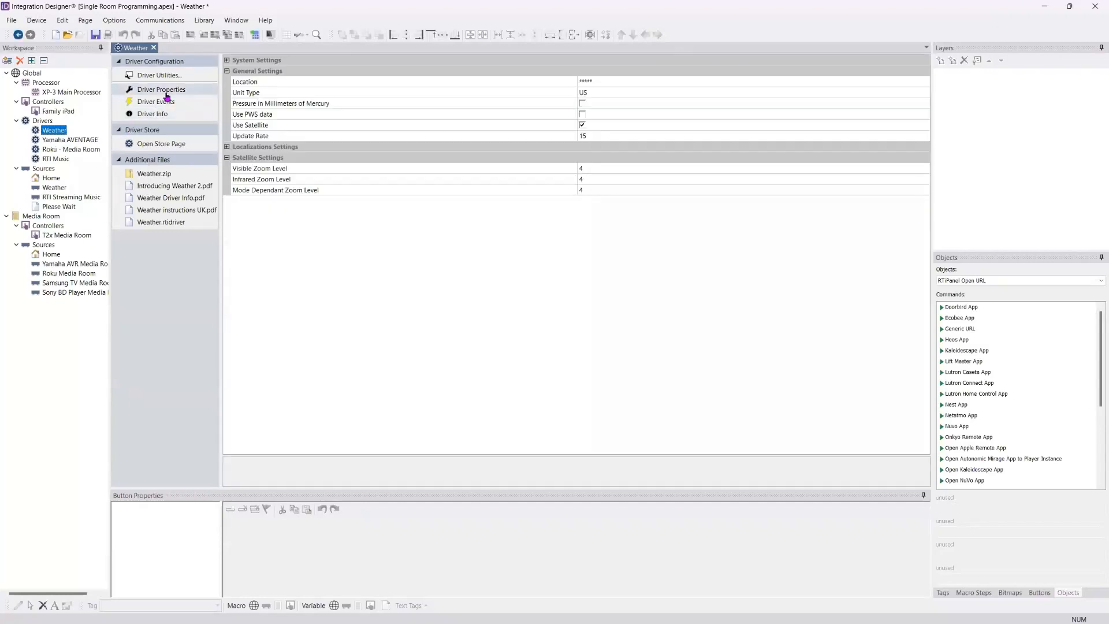
{"action": "left_click", "coordinate": [612, 81]}
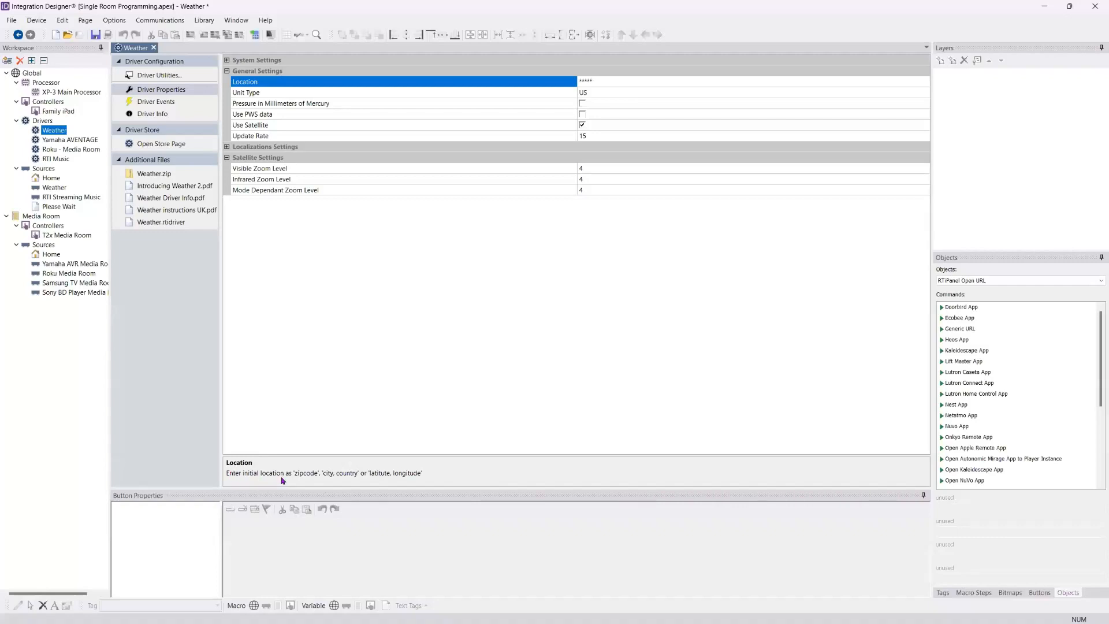
{"action": "left_click", "coordinate": [588, 80]}
Step: Read the Weather driver's information on the accepted location formats, including postal code, city and coordinate examples
{"action": "left_click", "coordinate": [161, 116]}
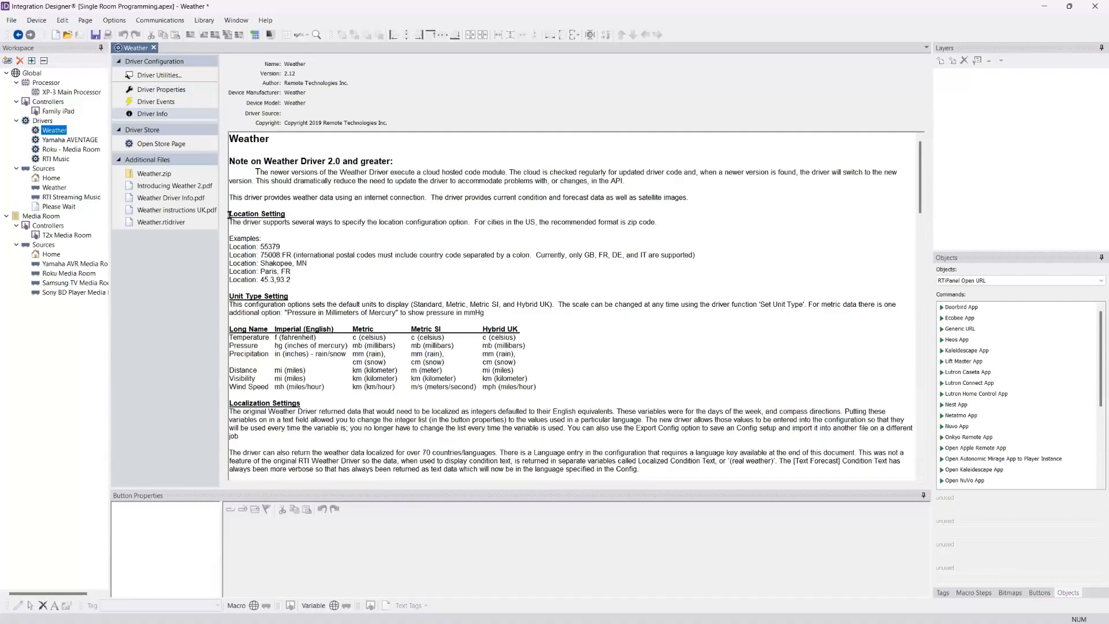
{"action": "left_click_drag", "start_coordinate": [230, 215], "coordinate": [669, 223]}
{"action": "left_click", "coordinate": [394, 227]}
{"action": "left_click", "coordinate": [271, 256]}
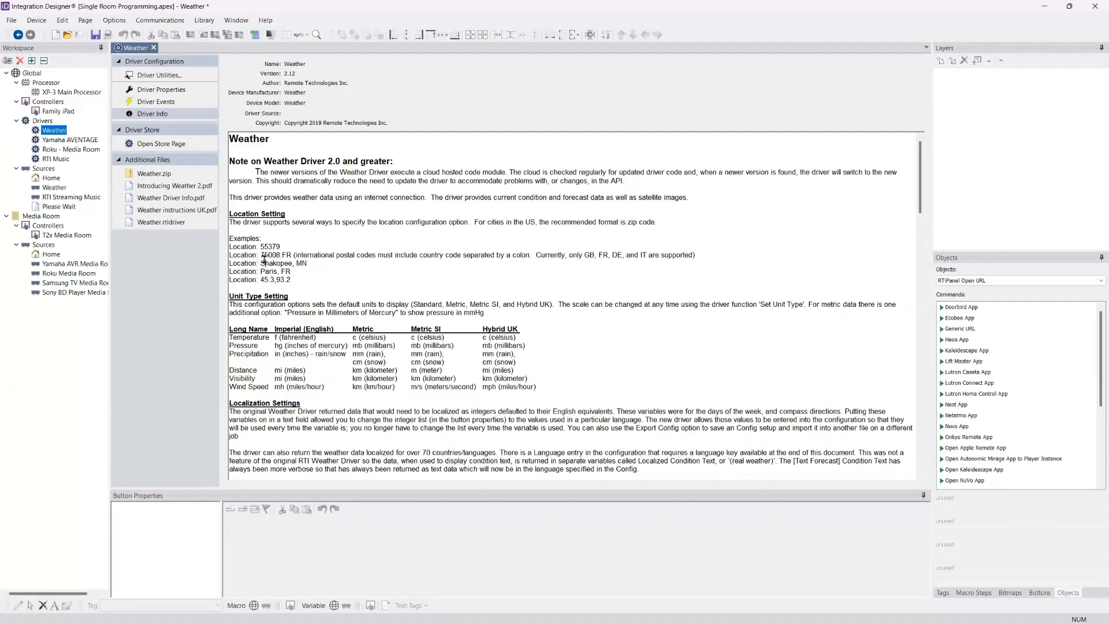
{"action": "left_click_drag", "start_coordinate": [265, 263], "coordinate": [301, 263]}
{"action": "left_click", "coordinate": [301, 263]}
{"action": "left_click_drag", "start_coordinate": [261, 281], "coordinate": [294, 281]}
{"action": "left_click", "coordinate": [316, 275]}
Step: Set the Weather driver's location to 55410 and its unit type to US
{"action": "left_click", "coordinate": [159, 91]}
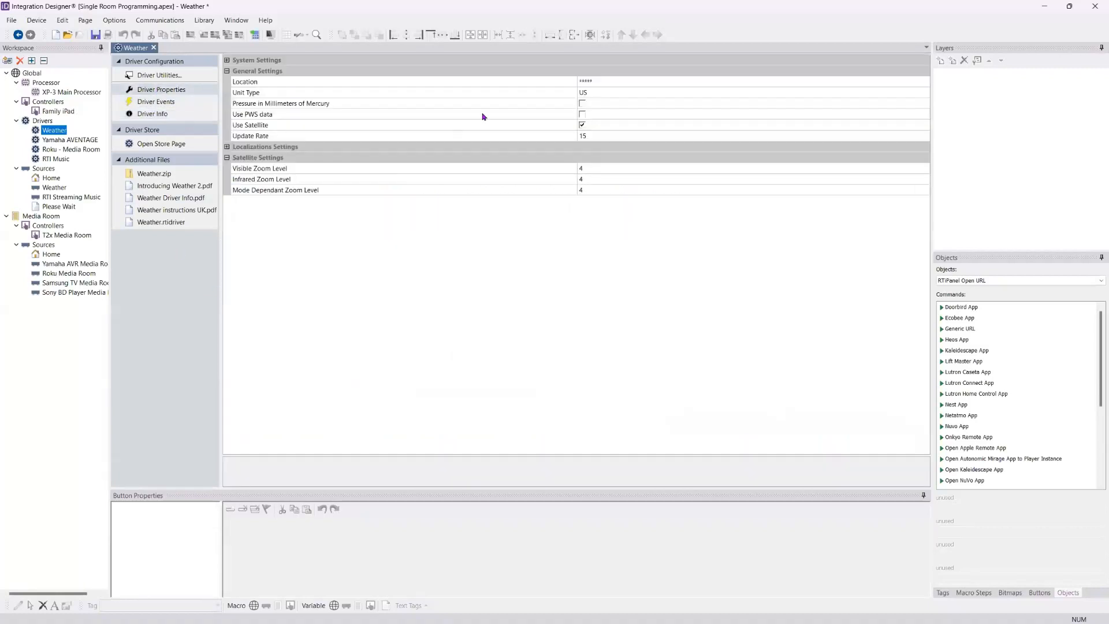
{"action": "left_click", "coordinate": [595, 83]}
{"action": "left_click", "coordinate": [595, 83]}
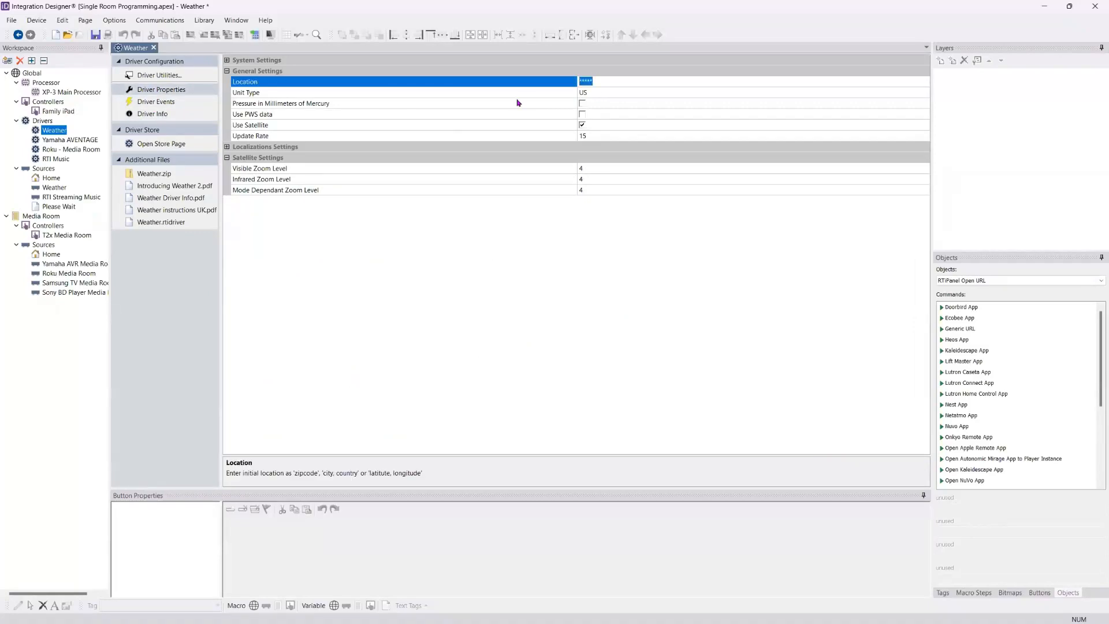
{"action": "type", "text": "55410"}
{"action": "left_click", "coordinate": [639, 92]}
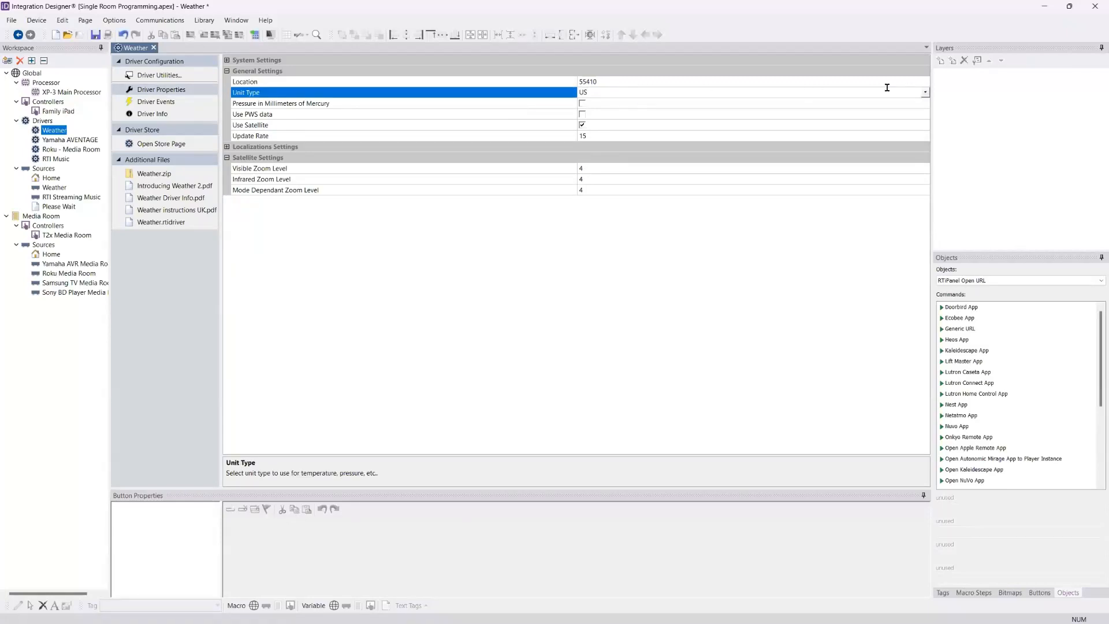
{"action": "left_click", "coordinate": [924, 93]}
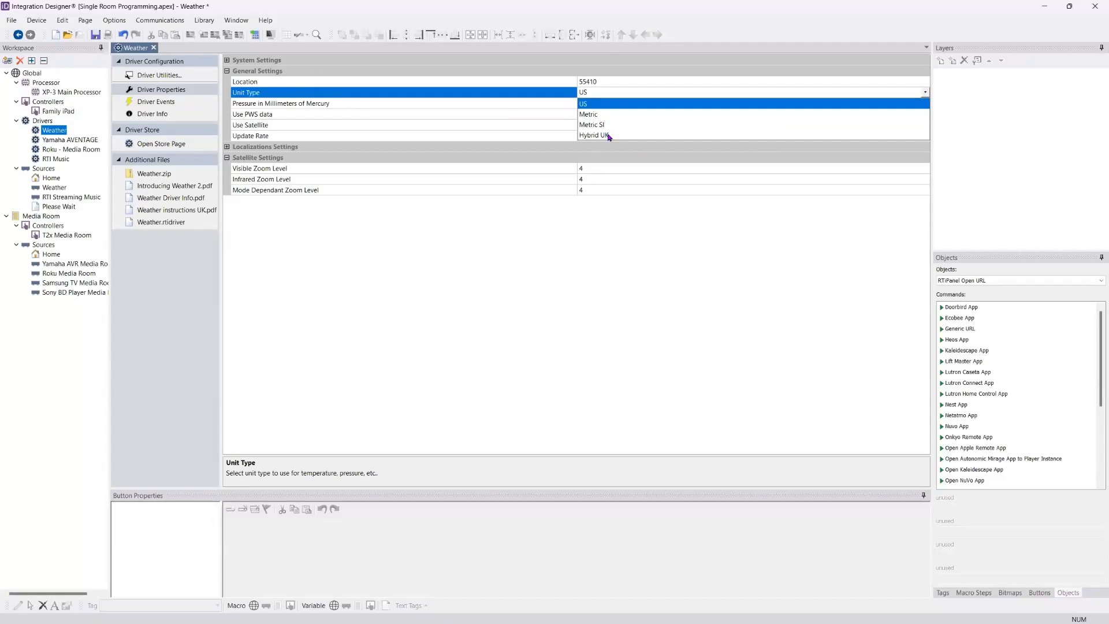
{"action": "left_click", "coordinate": [608, 108]}
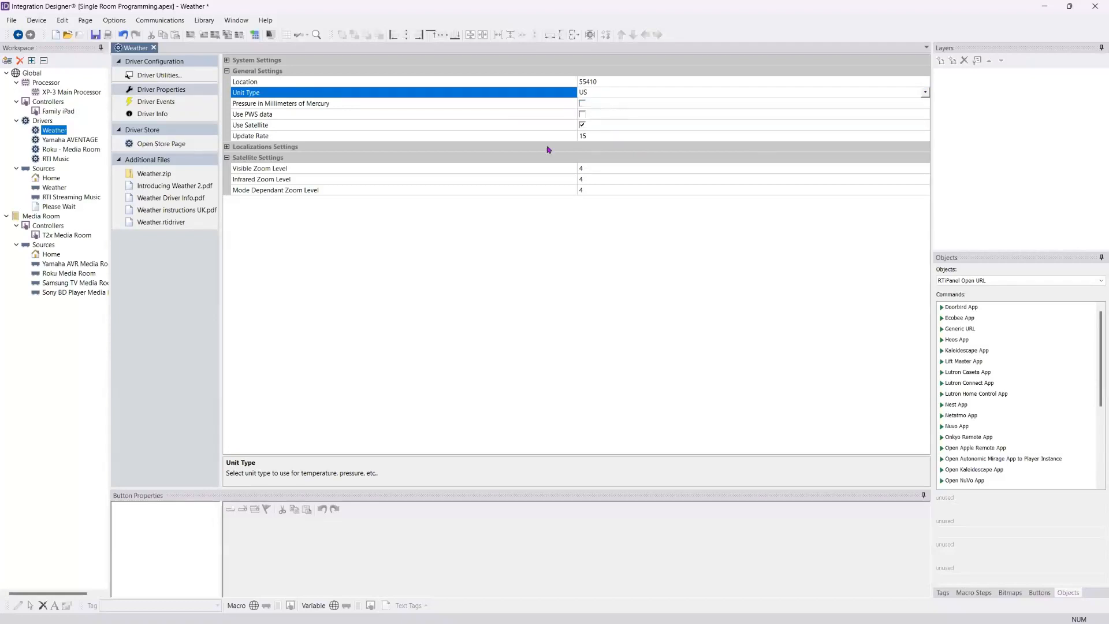
Step: Set the Yamaha AVENTAGE driver's connection type to Serial Port and assign it to [RS-232] Port 1
{"action": "left_click", "coordinate": [59, 140]}
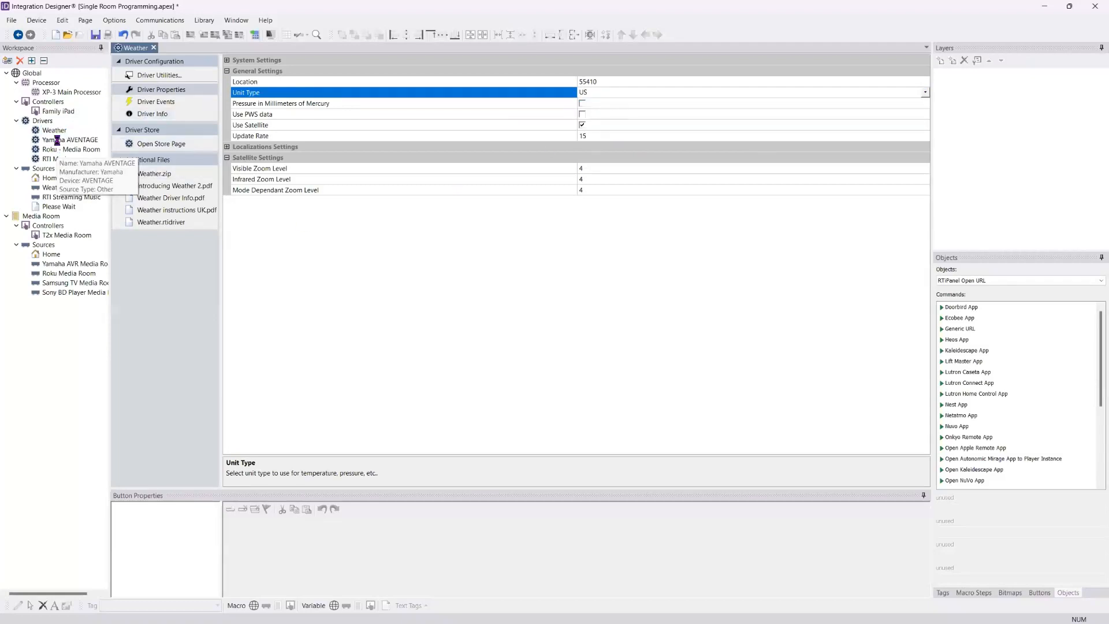
{"action": "left_click", "coordinate": [158, 92]}
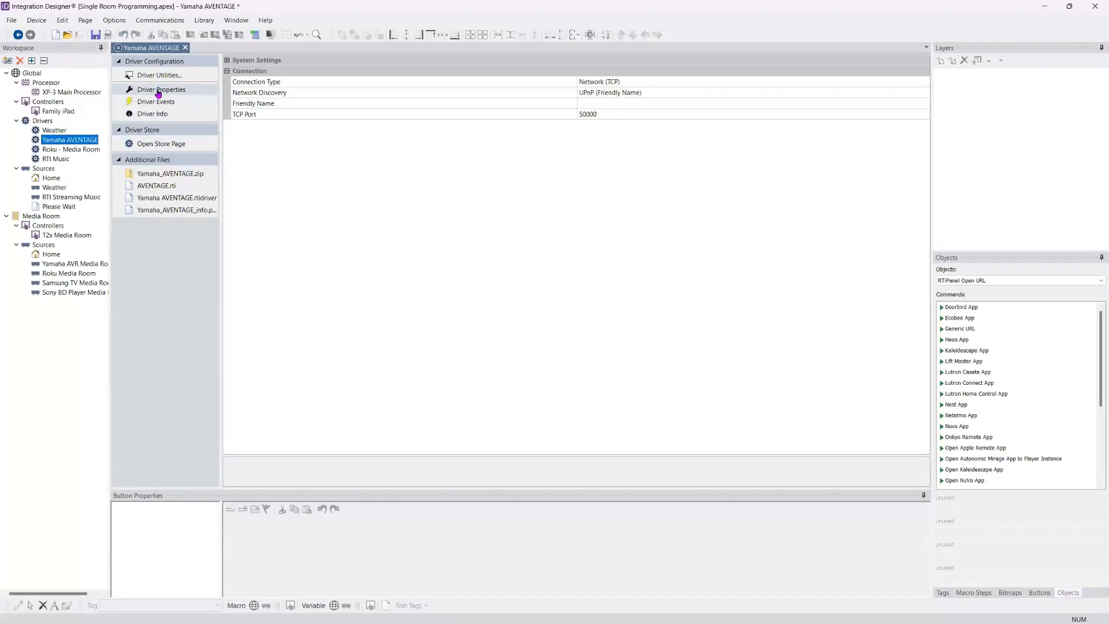
{"action": "left_click", "coordinate": [704, 81]}
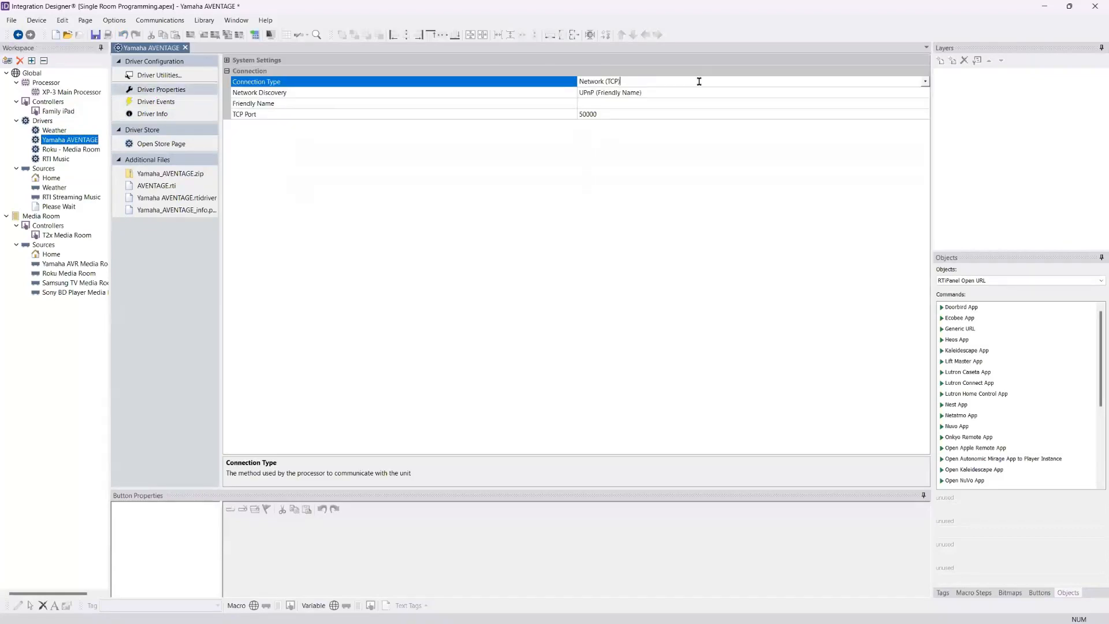
{"action": "left_click", "coordinate": [924, 82]}
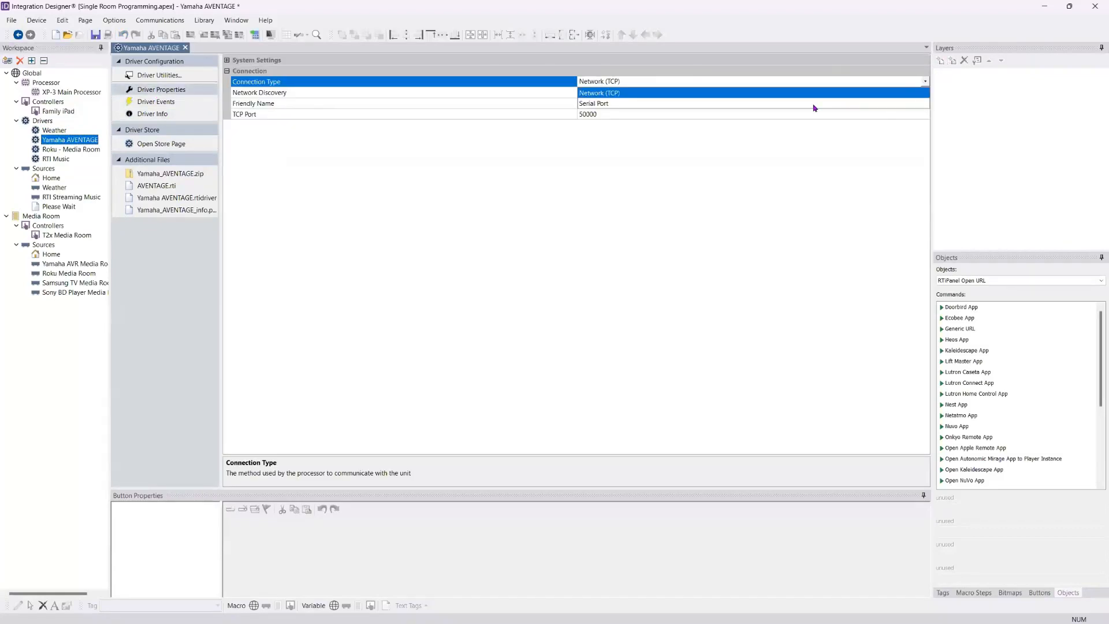
{"action": "left_click", "coordinate": [658, 103]}
{"action": "left_click", "coordinate": [925, 94]}
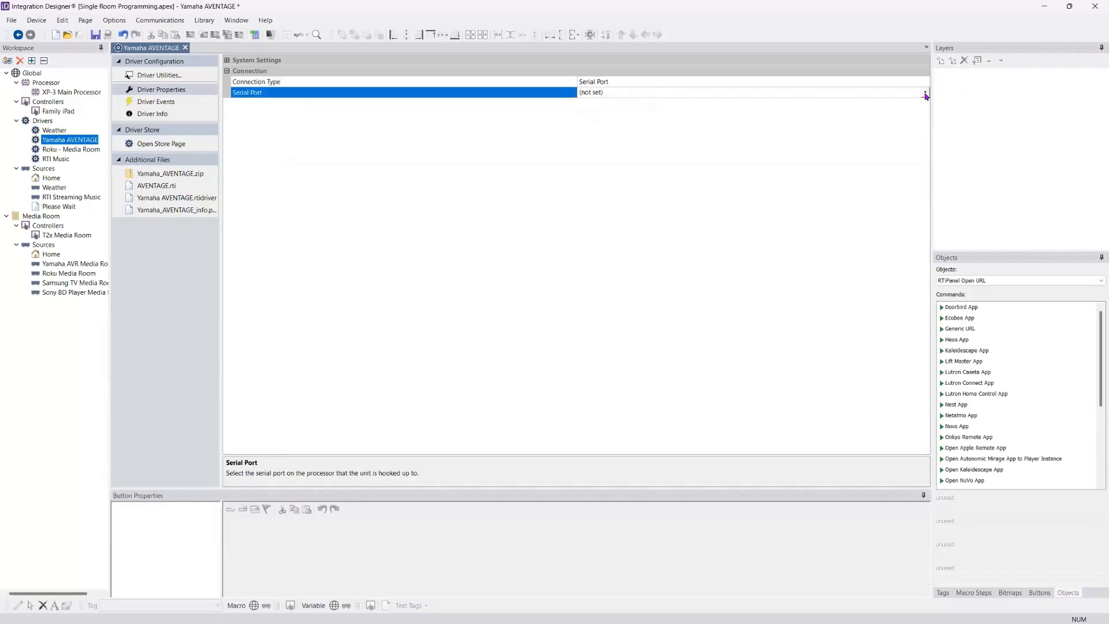
{"action": "left_click", "coordinate": [924, 94]}
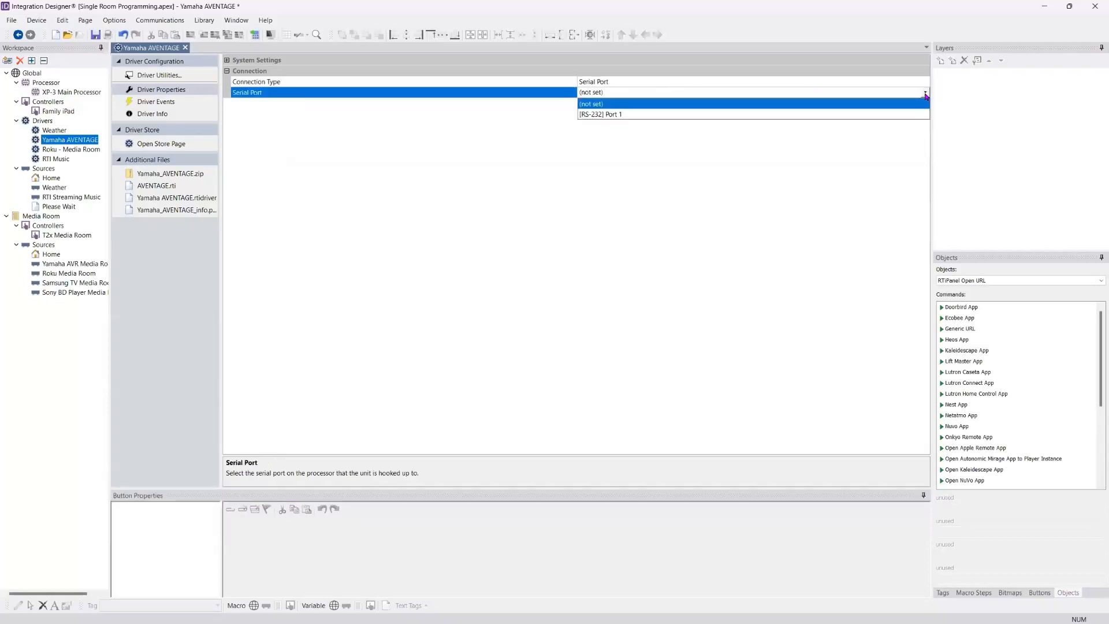
{"action": "left_click", "coordinate": [609, 115]}
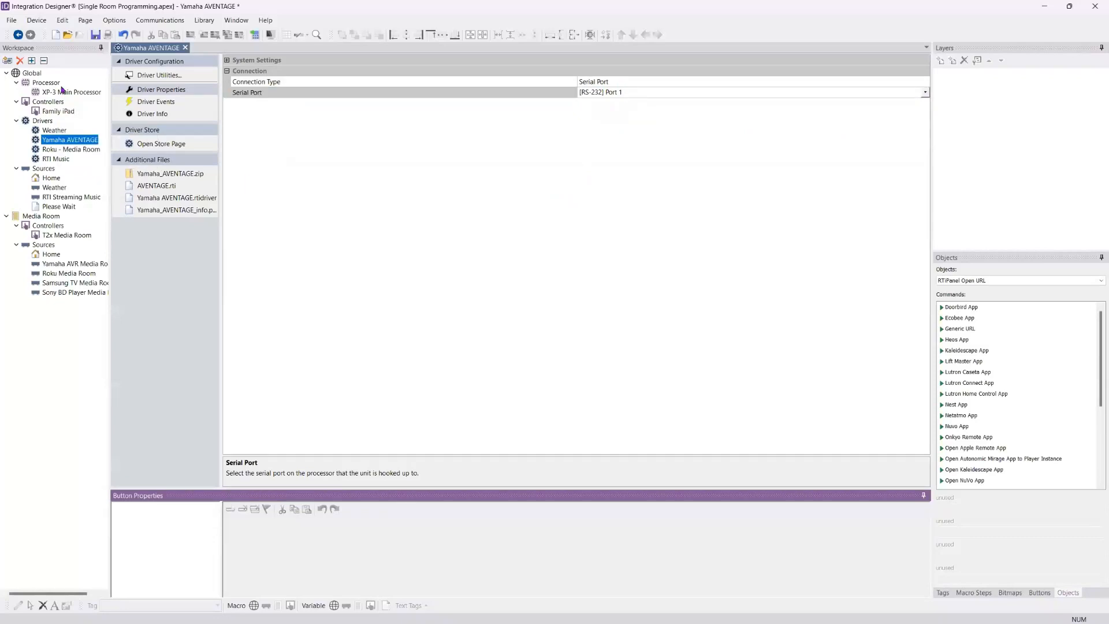
Step: Set the Yamaha AVENTAGE driver's connection type to Network (TCP)
{"action": "left_click", "coordinate": [926, 82]}
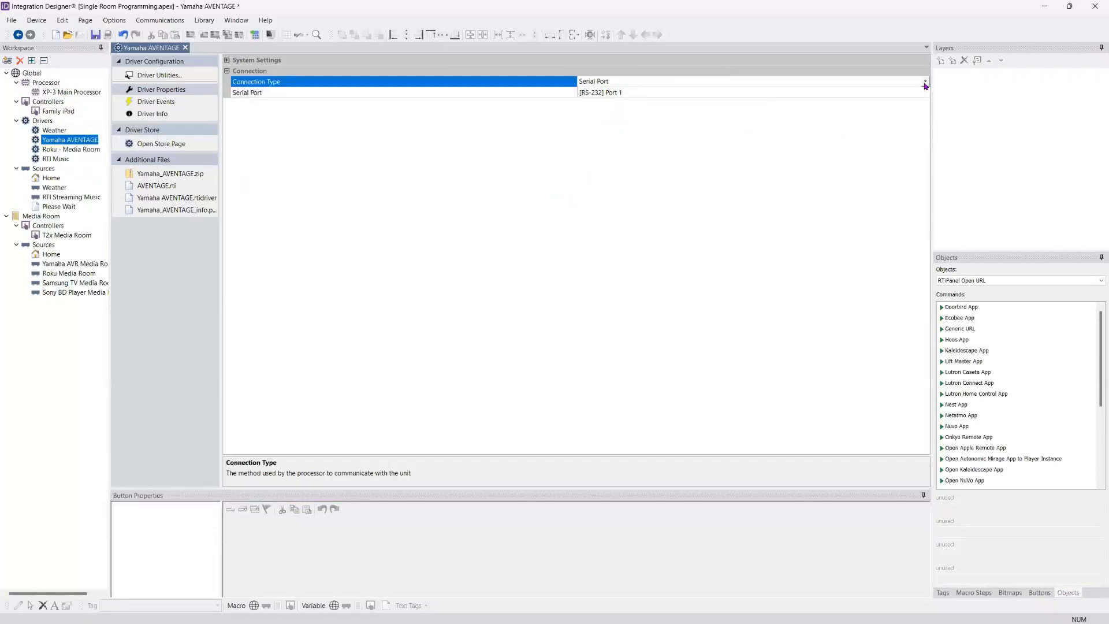
{"action": "left_click", "coordinate": [926, 86]}
{"action": "left_click", "coordinate": [899, 96]}
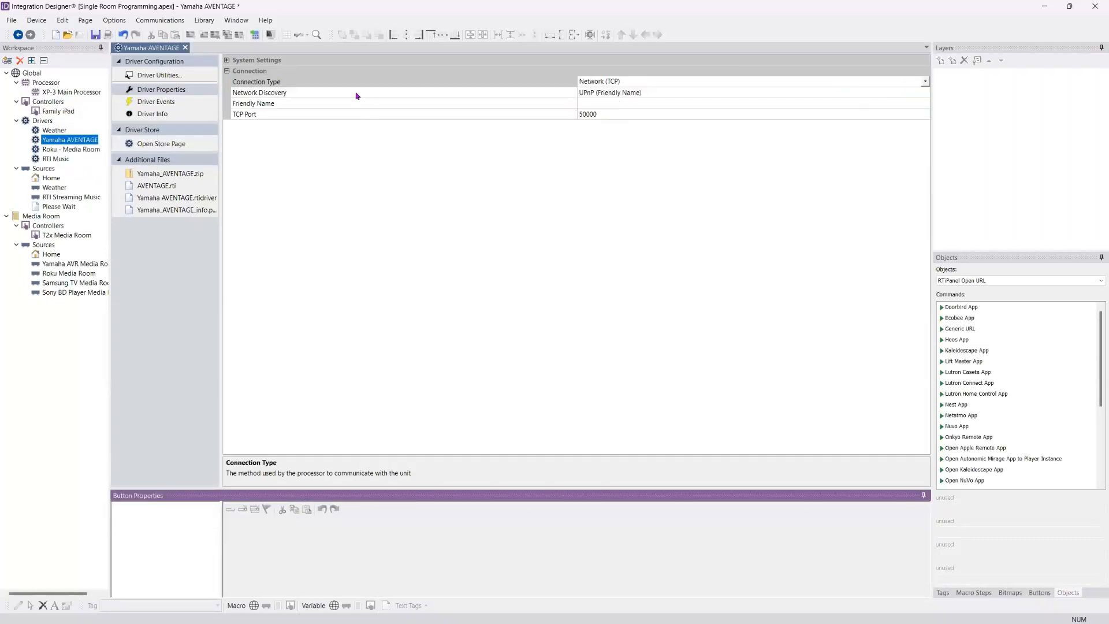
Step: Set the Yamaha AVENTAGE driver's network discovery to Static Entry with the TCP address 10.1.1.240
{"action": "left_click", "coordinate": [925, 93]}
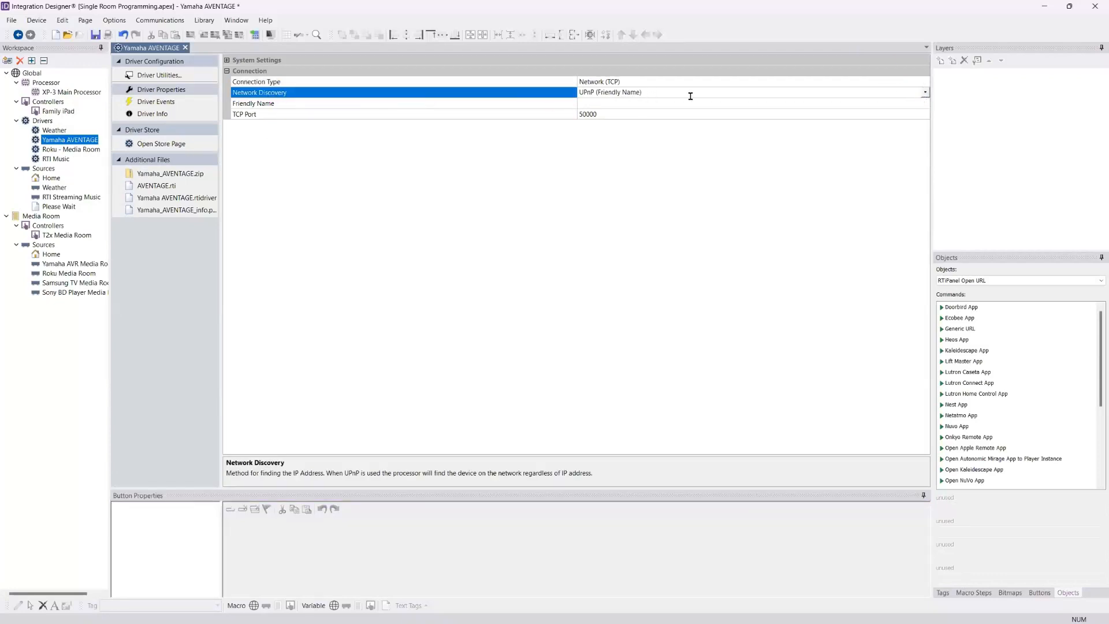
{"action": "left_click", "coordinate": [926, 93]}
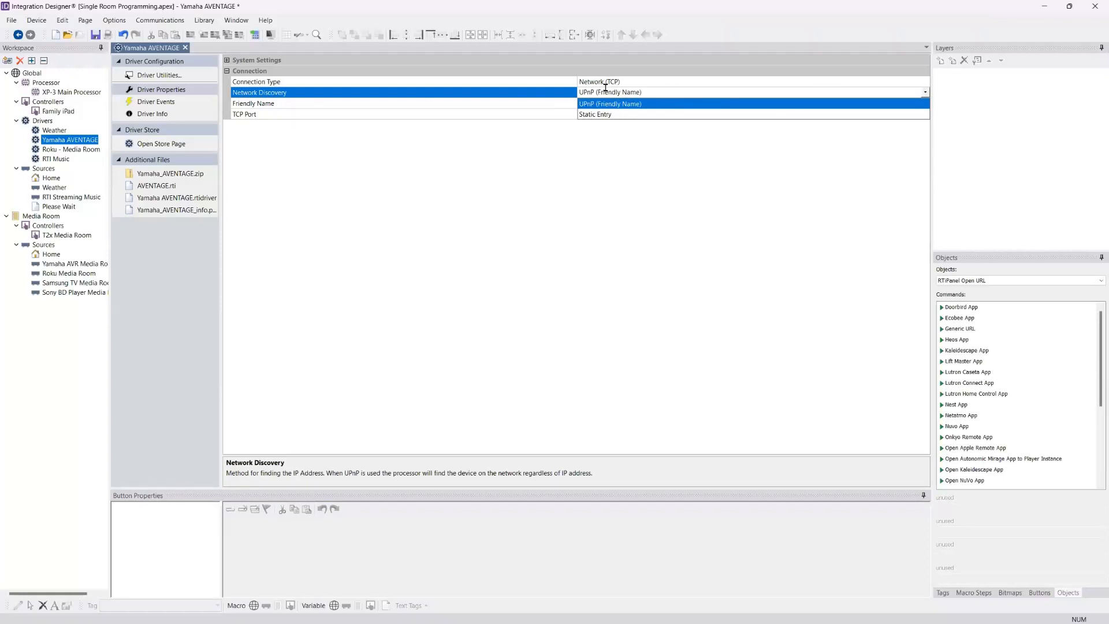
{"action": "left_click", "coordinate": [608, 115]}
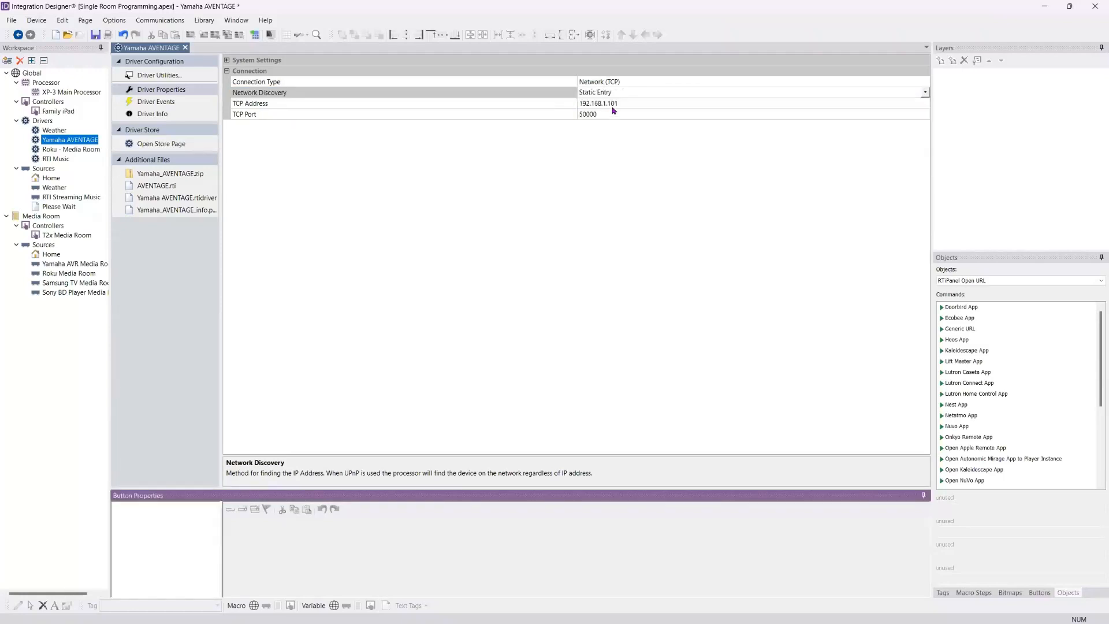
{"action": "left_click", "coordinate": [639, 104]}
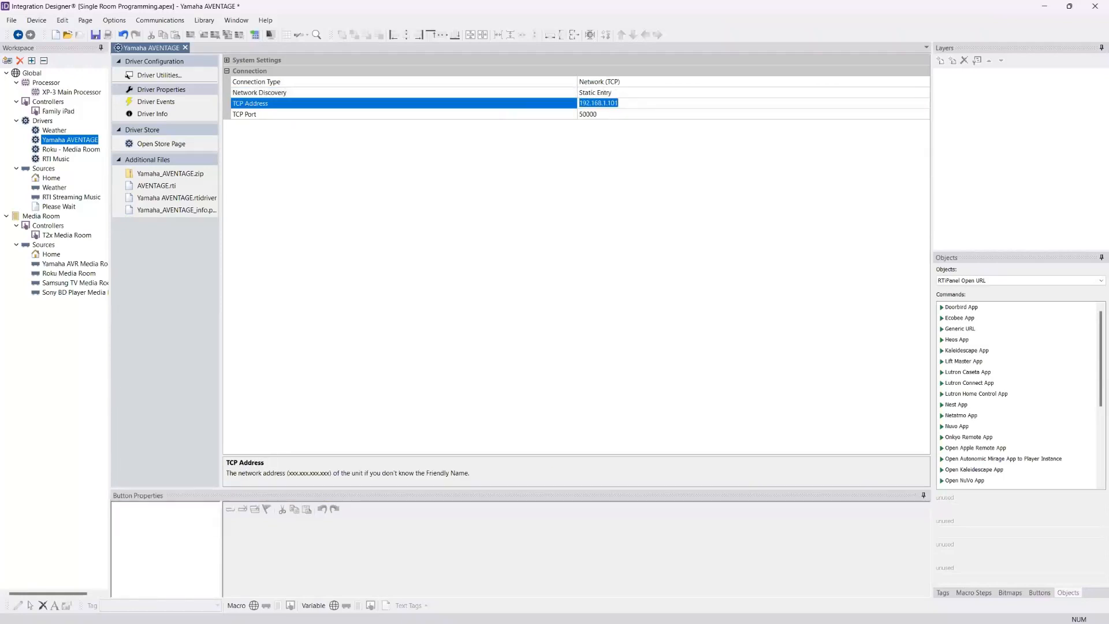
{"action": "type", "text": "10.1.1.240"}
{"action": "left_click", "coordinate": [616, 113]}
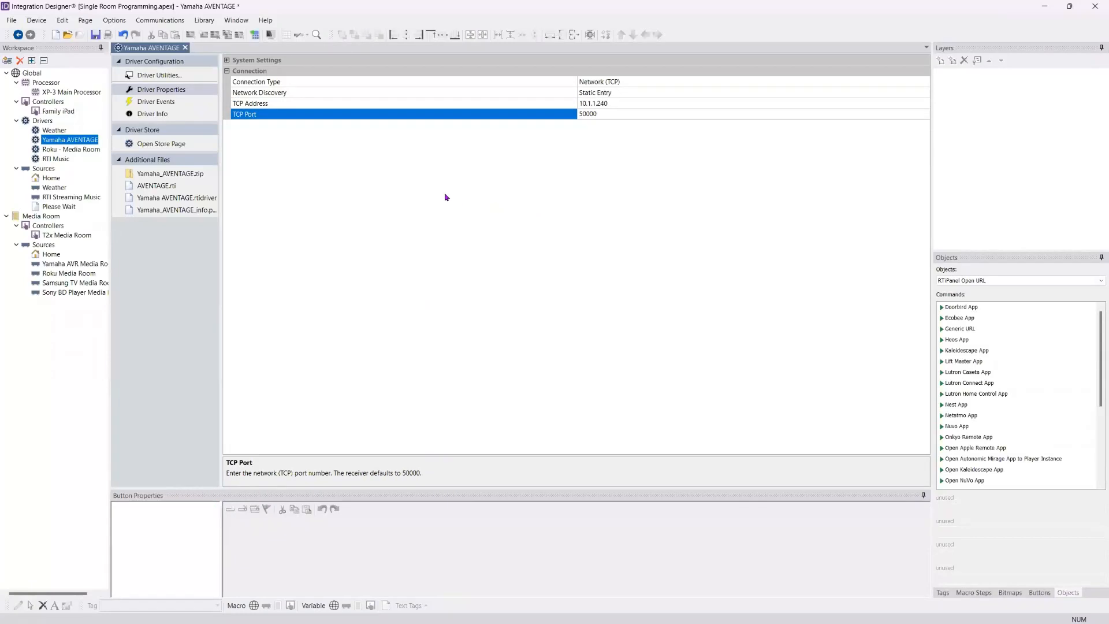
Step: Set the Roku driver's discovery method to IP Address and its Roku 1 IP address to 10.1.1.235
{"action": "left_click", "coordinate": [74, 152]}
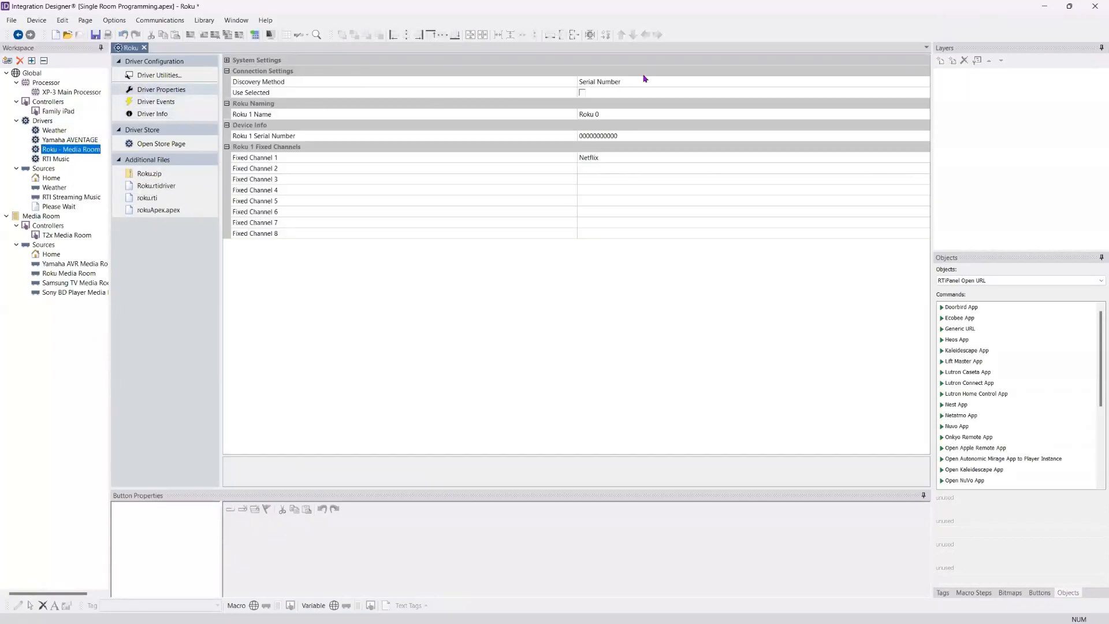
{"action": "left_click", "coordinate": [926, 85]}
{"action": "left_click", "coordinate": [925, 82]}
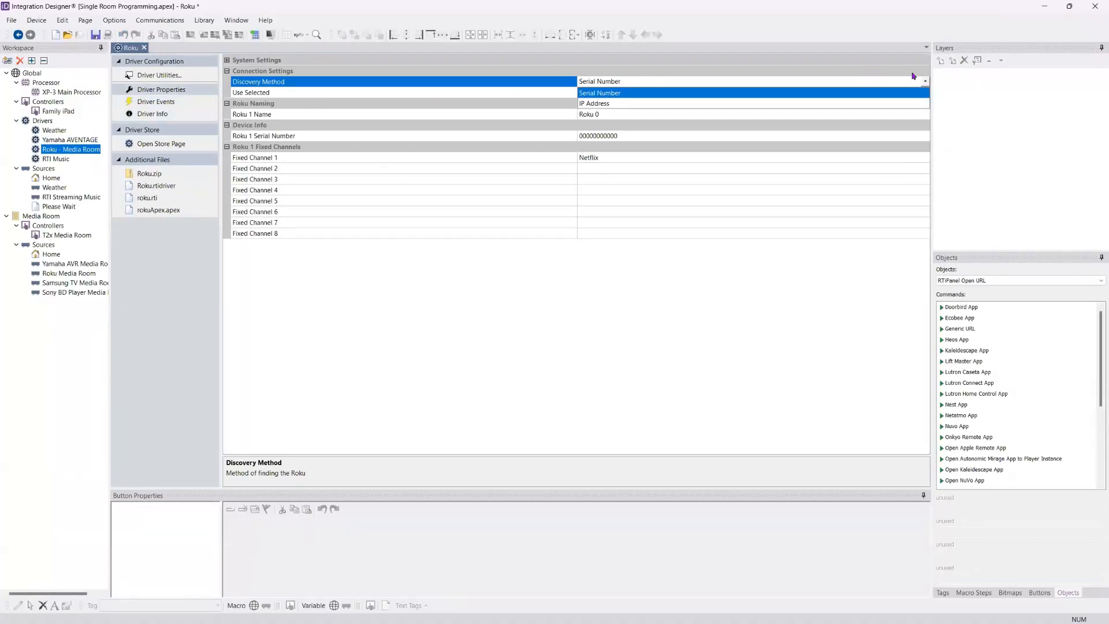
{"action": "left_click", "coordinate": [878, 93]}
{"action": "left_click", "coordinate": [618, 135]}
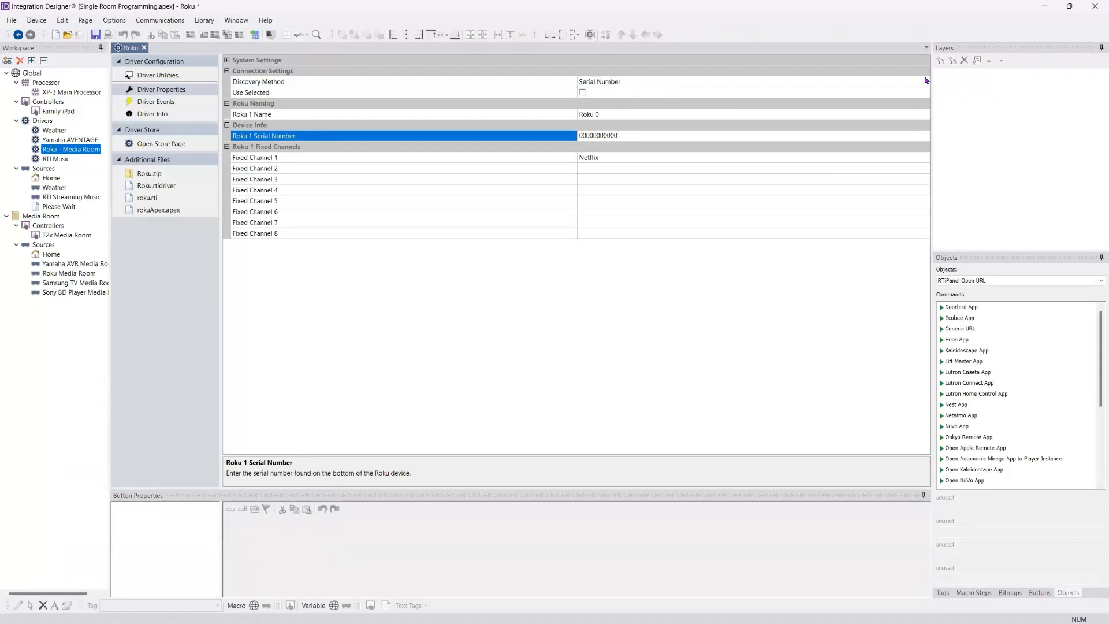
{"action": "left_click", "coordinate": [927, 81]}
{"action": "left_click", "coordinate": [926, 83]}
{"action": "left_click", "coordinate": [924, 104]}
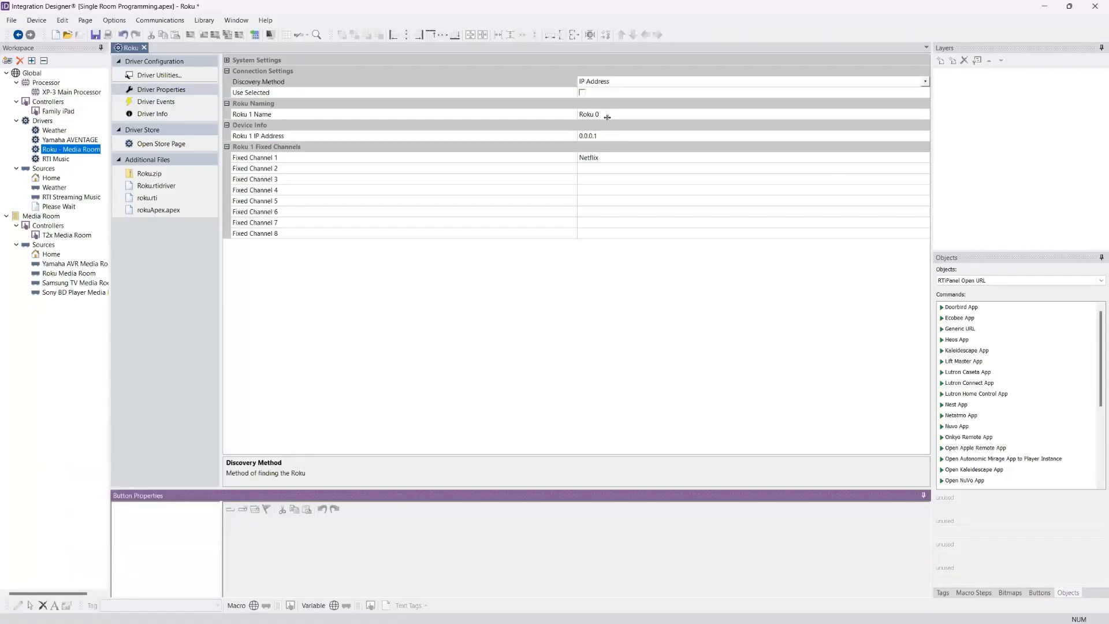
{"action": "left_click", "coordinate": [607, 136]}
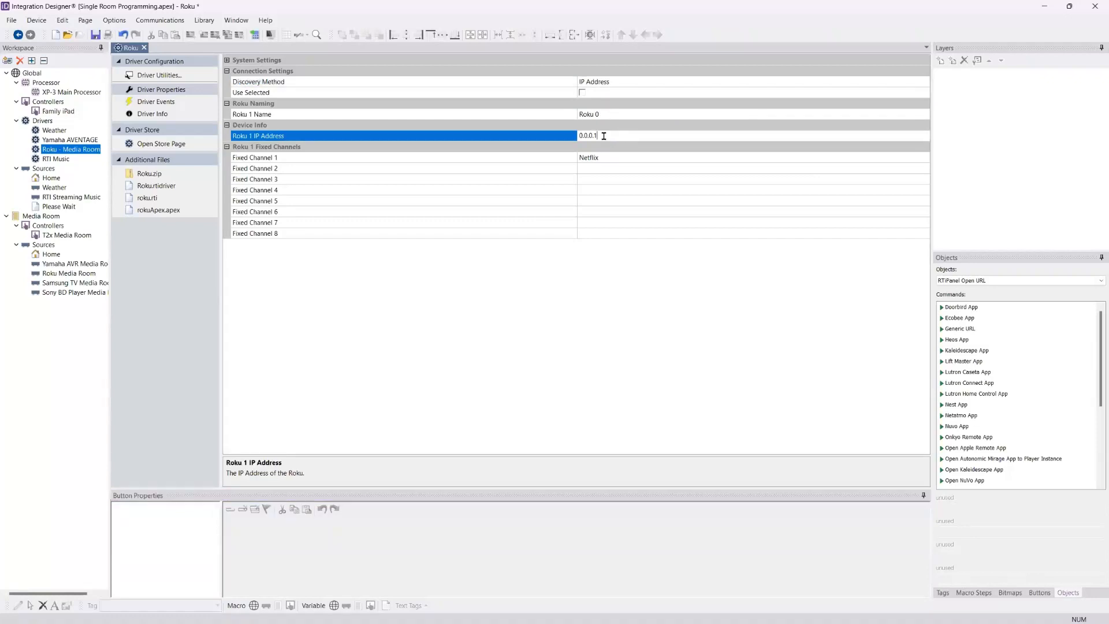
{"action": "type", "text": "10.1.1.235"}
{"action": "left_click", "coordinate": [645, 127]}
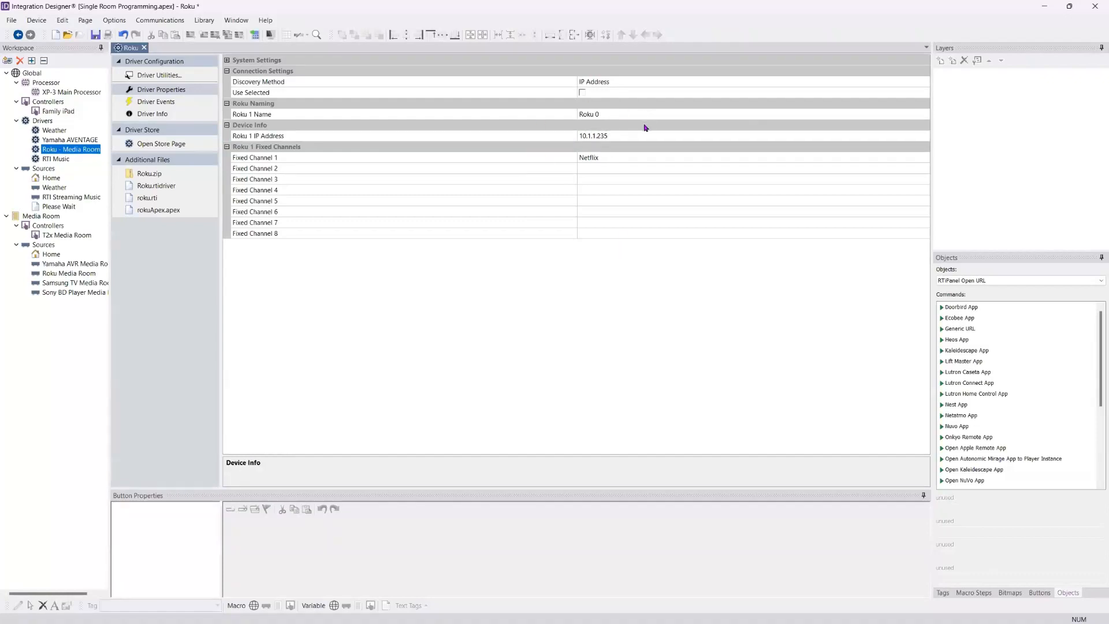
Step: Name Roku 1 "Roku Media Rm" in the Roku driver's properties
{"action": "left_click", "coordinate": [617, 113]}
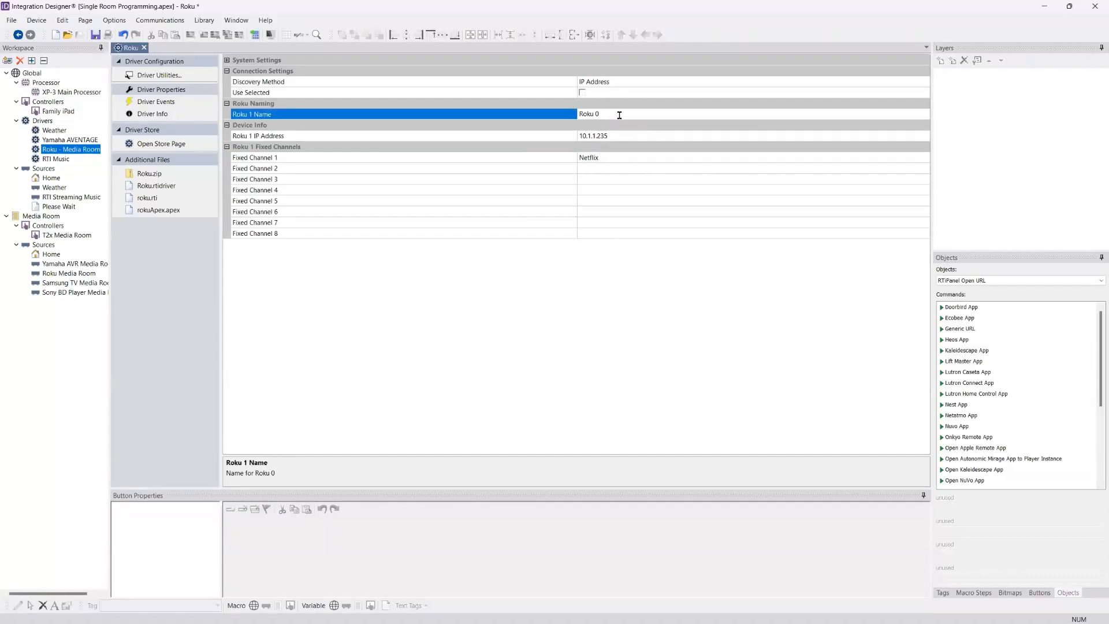
{"action": "left_click_drag", "start_coordinate": [620, 115], "coordinate": [564, 114]}
{"action": "left_click", "coordinate": [629, 116]}
{"action": "type", "text": "Media Rm"}
{"action": "left_click", "coordinate": [589, 169]}
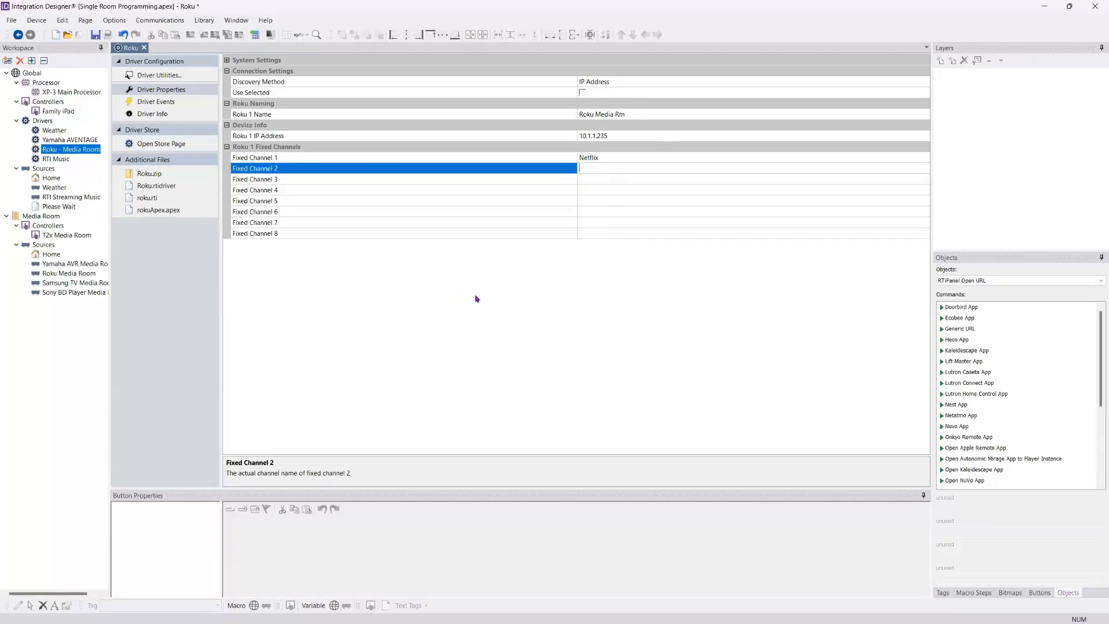
{"action": "left_click", "coordinate": [385, 187]}
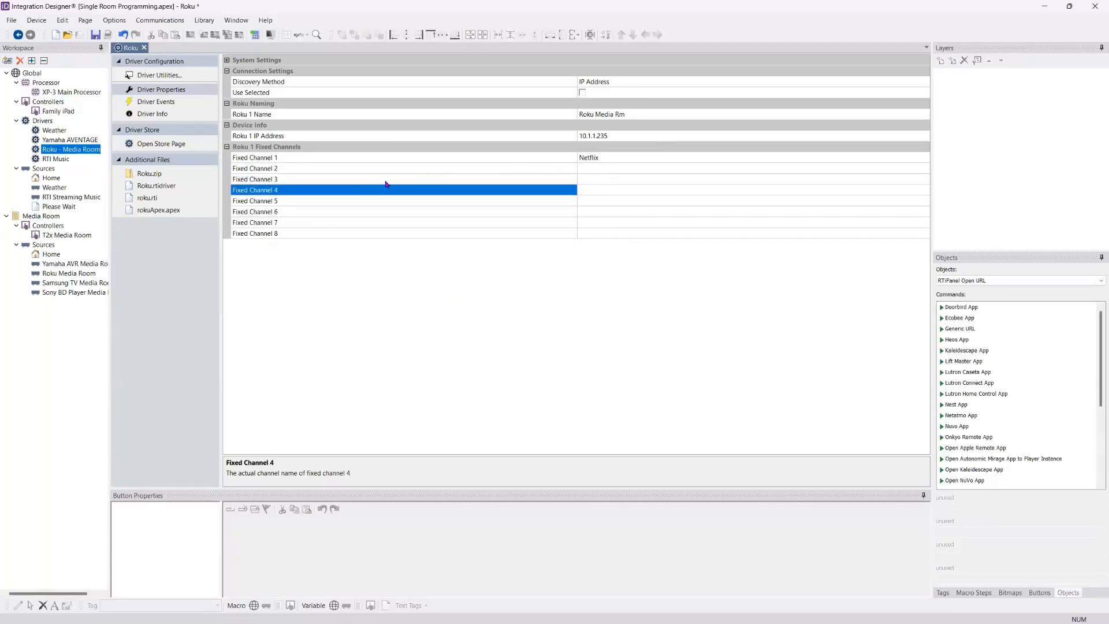
{"action": "left_click", "coordinate": [600, 167]}
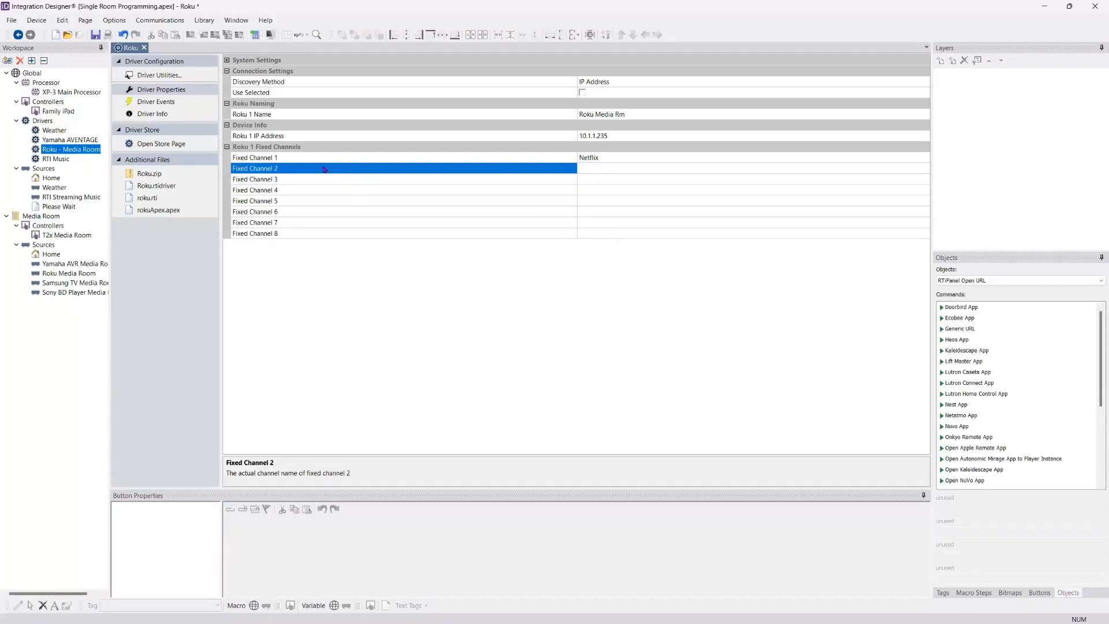
Step: Check the RTI Music driver's server serial number choices and search the network for new RTI Music devices
{"action": "left_click", "coordinate": [60, 160]}
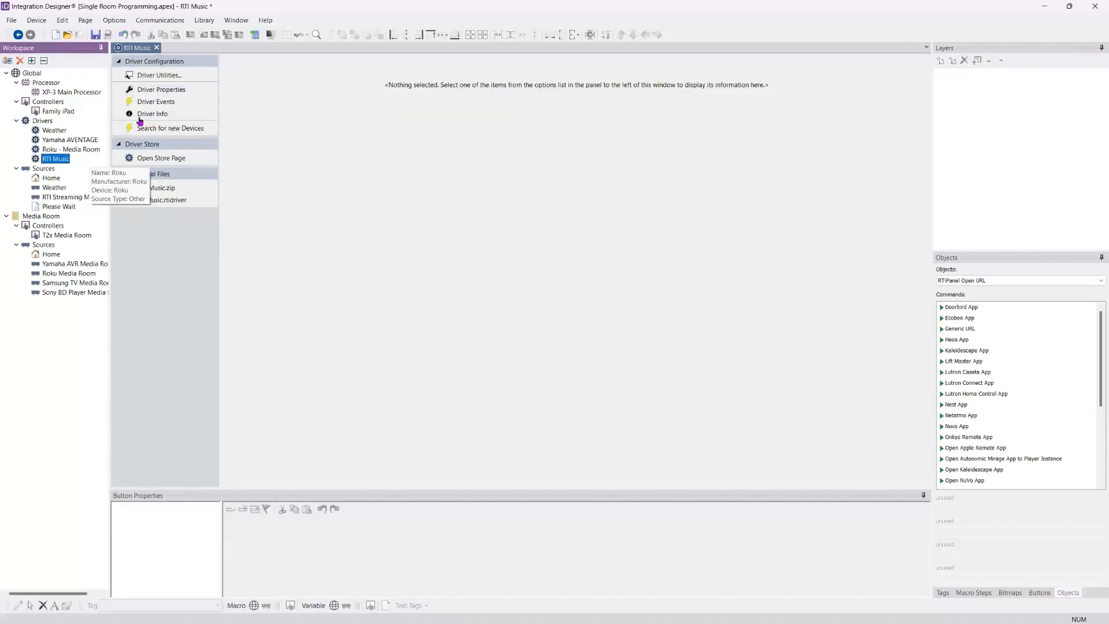
{"action": "left_click", "coordinate": [149, 93]}
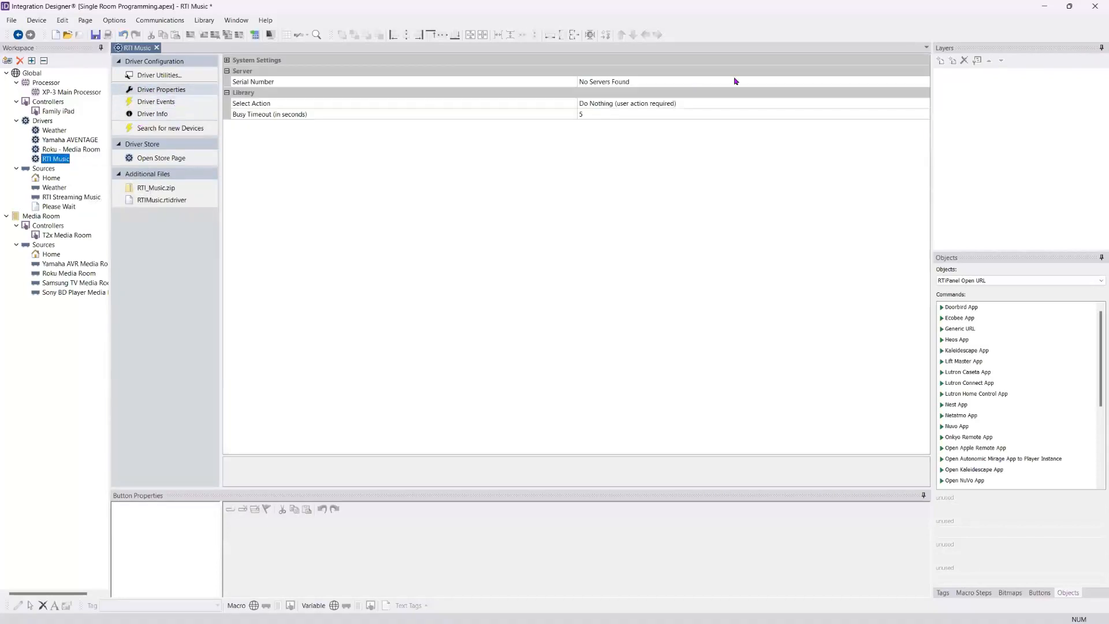
{"action": "left_click", "coordinate": [914, 82]}
{"action": "left_click", "coordinate": [925, 81]}
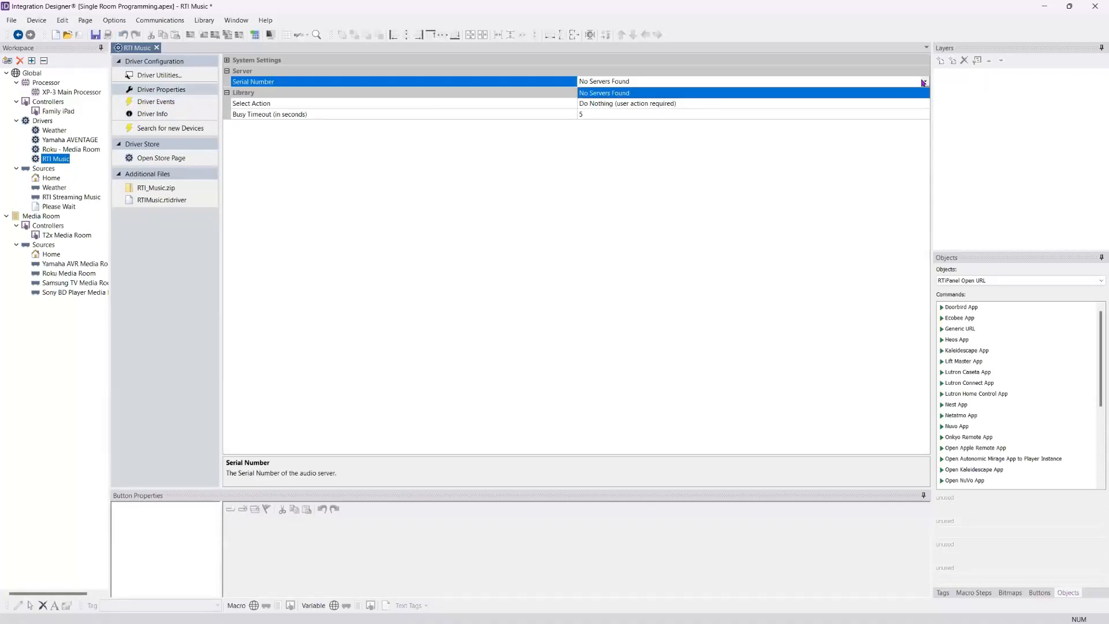
{"action": "left_click", "coordinate": [620, 93]}
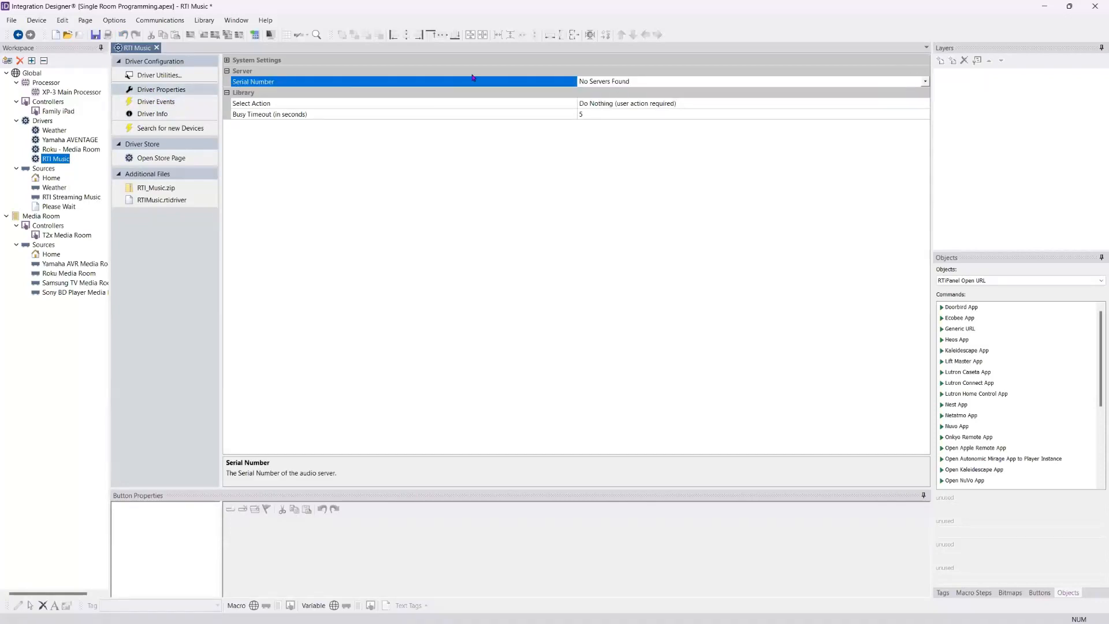
{"action": "left_click", "coordinate": [149, 132]}
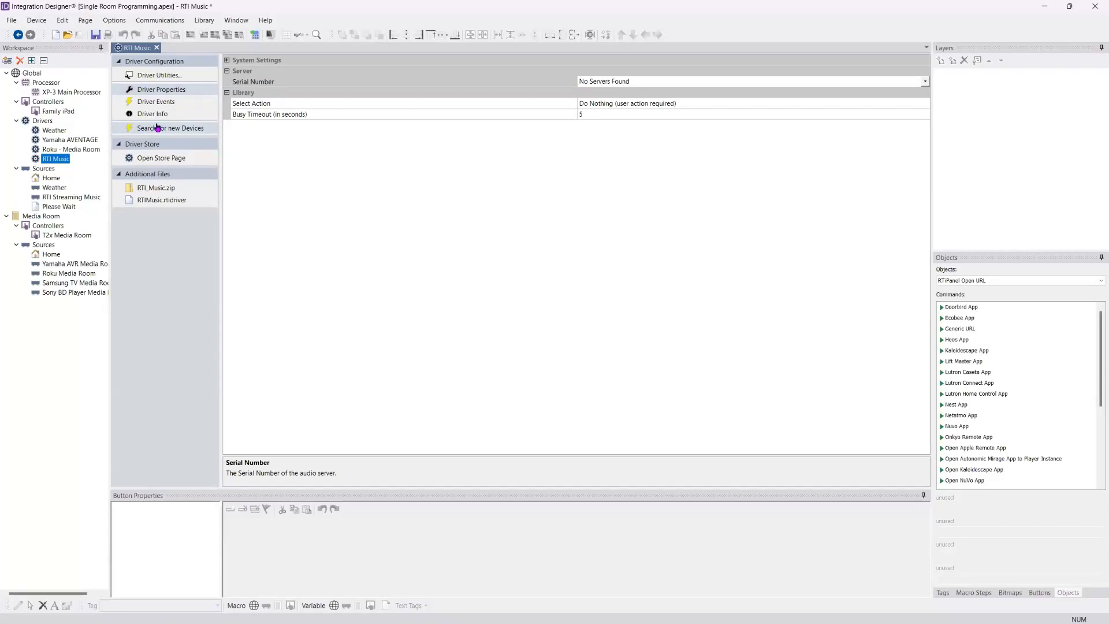
{"action": "left_click", "coordinate": [154, 127]}
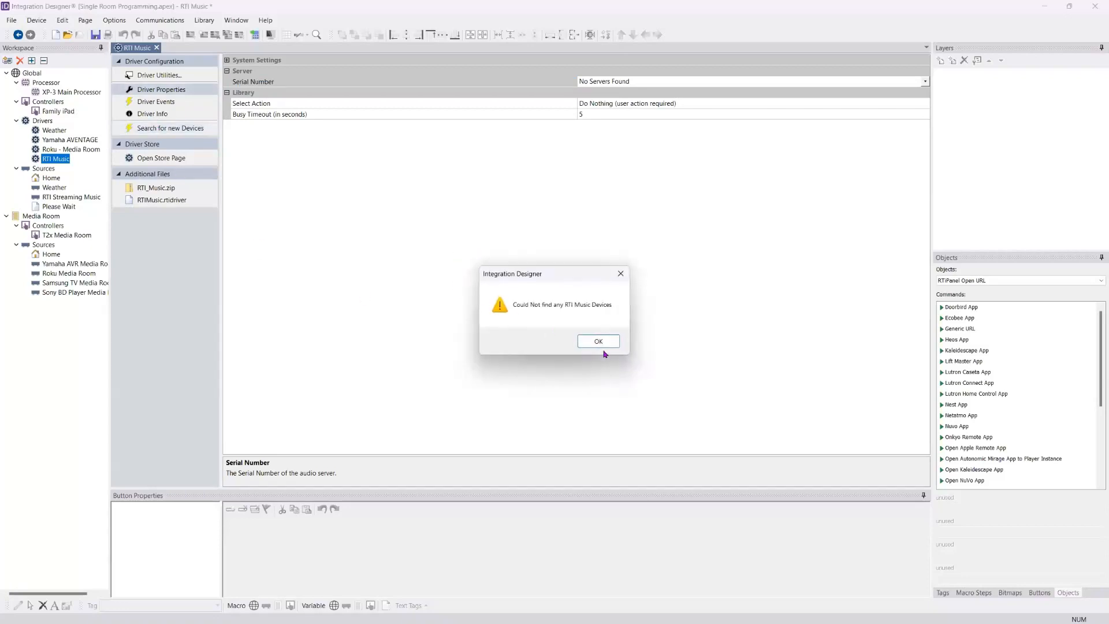
{"action": "left_click", "coordinate": [599, 342]}
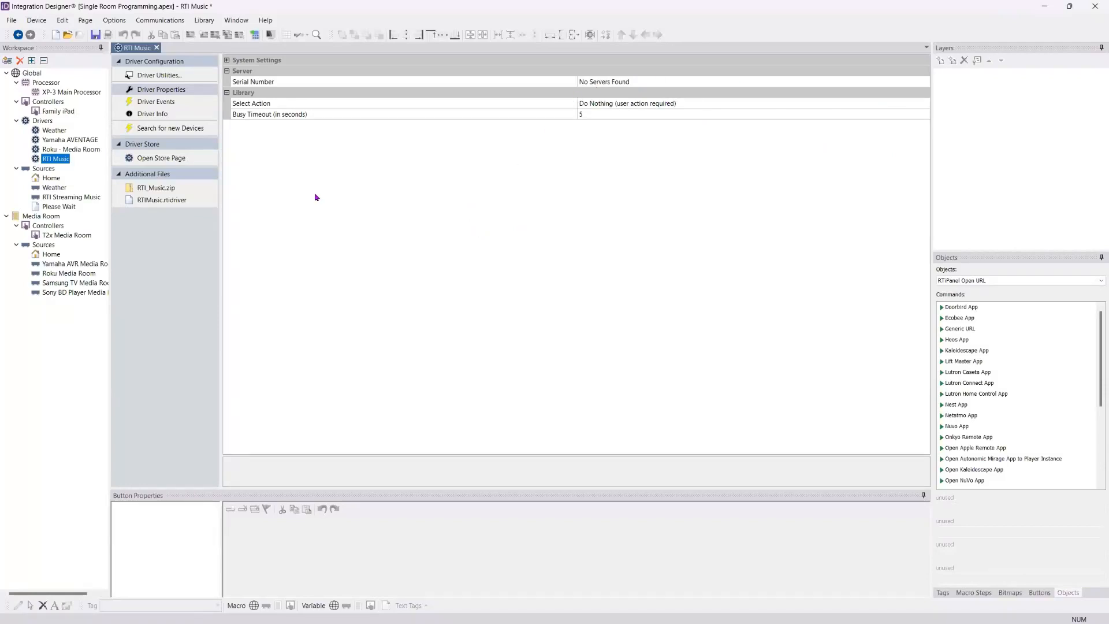
Step: Review the Yamaha AVENTAGE driver's connection type and network discovery options, comparing them with the RTI Music driver's properties
{"action": "left_click", "coordinate": [67, 141]}
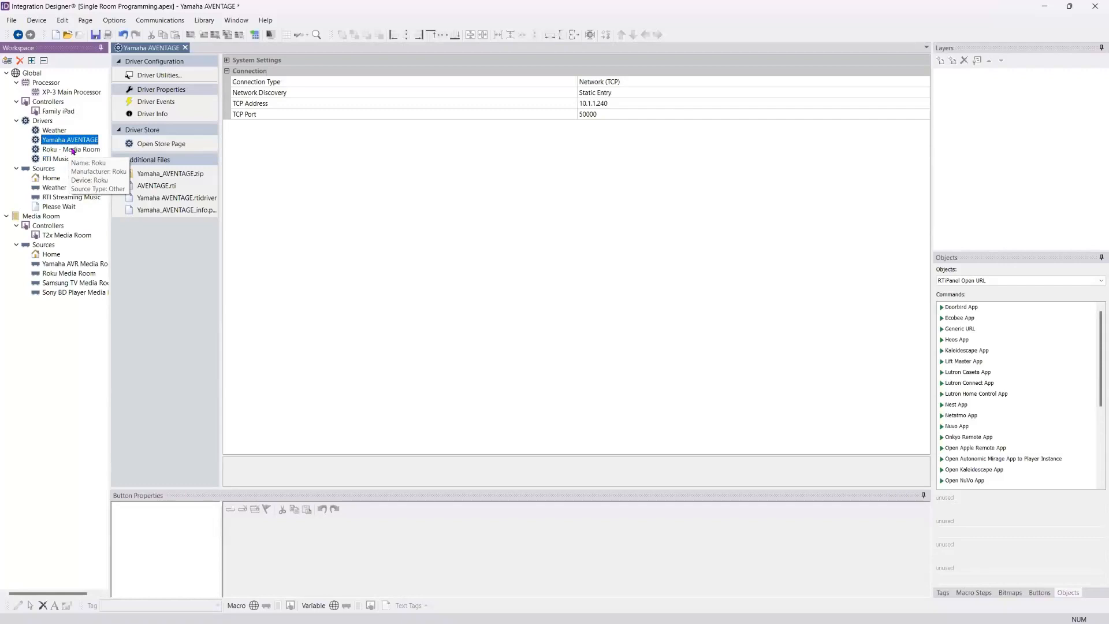
{"action": "left_click", "coordinate": [73, 159]}
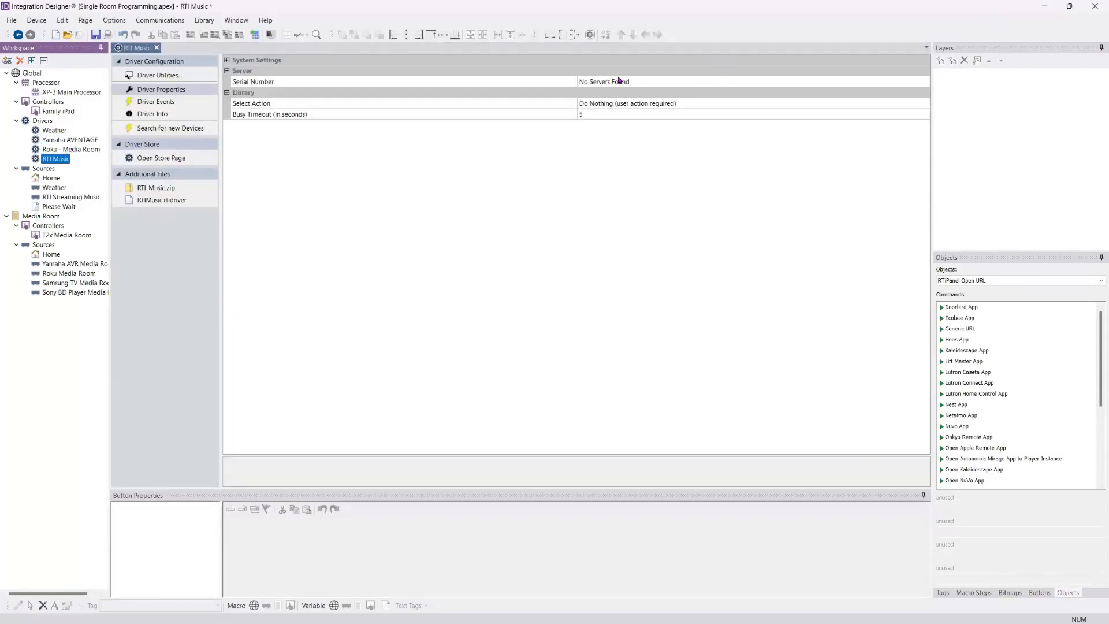
{"action": "left_click", "coordinate": [49, 141]}
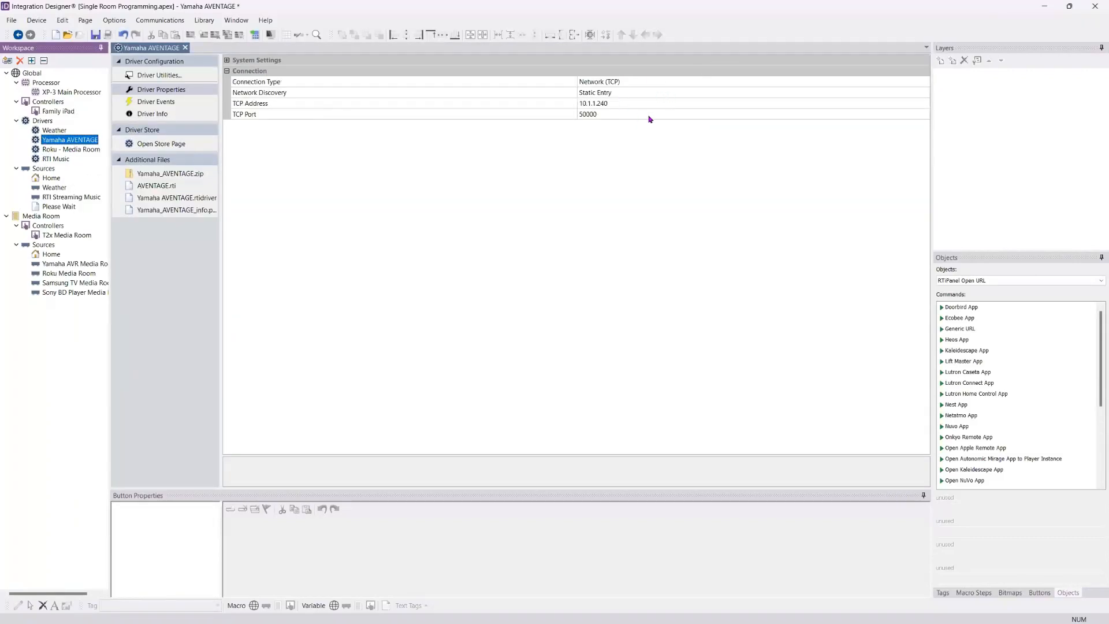
{"action": "left_click", "coordinate": [80, 149]}
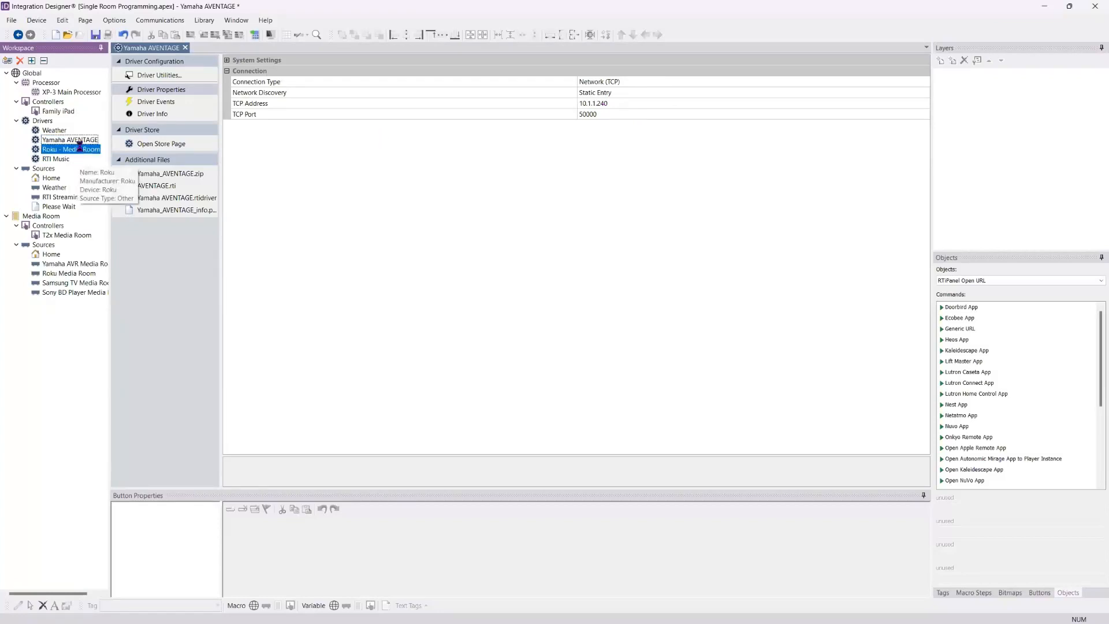
{"action": "left_click", "coordinate": [69, 140]}
{"action": "left_click", "coordinate": [915, 92]}
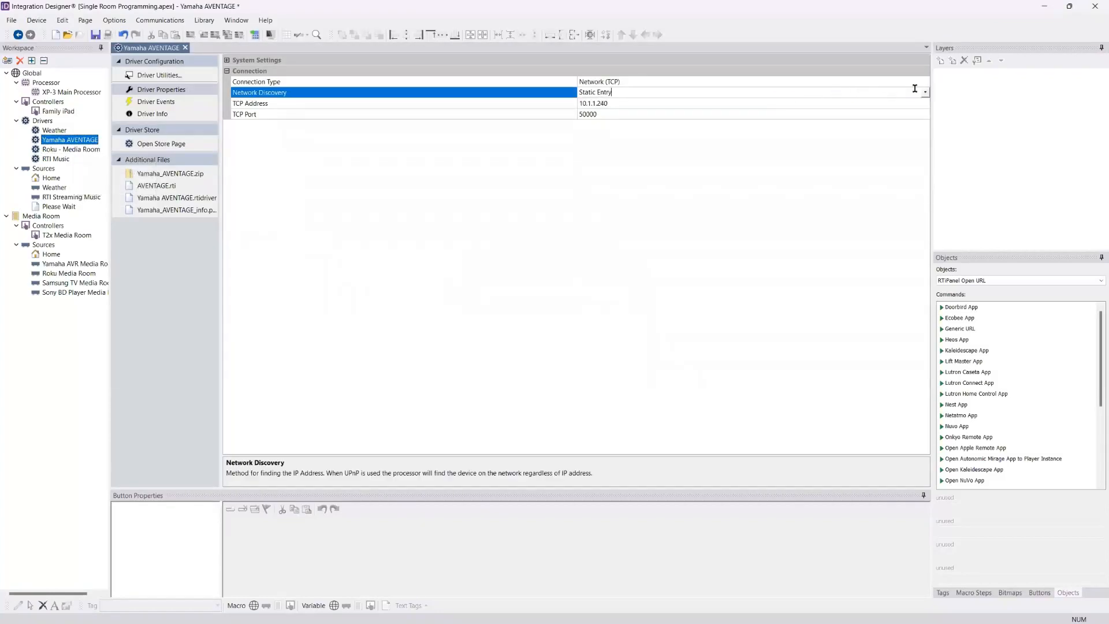
{"action": "left_click", "coordinate": [925, 94]}
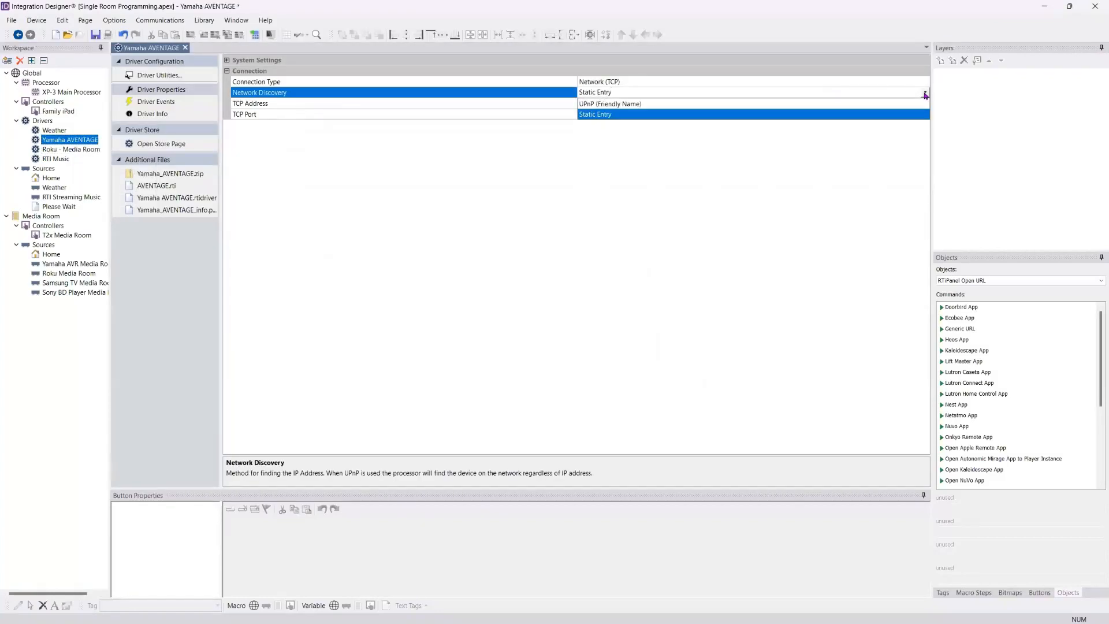
{"action": "left_click", "coordinate": [925, 86]}
{"action": "left_click", "coordinate": [925, 84]}
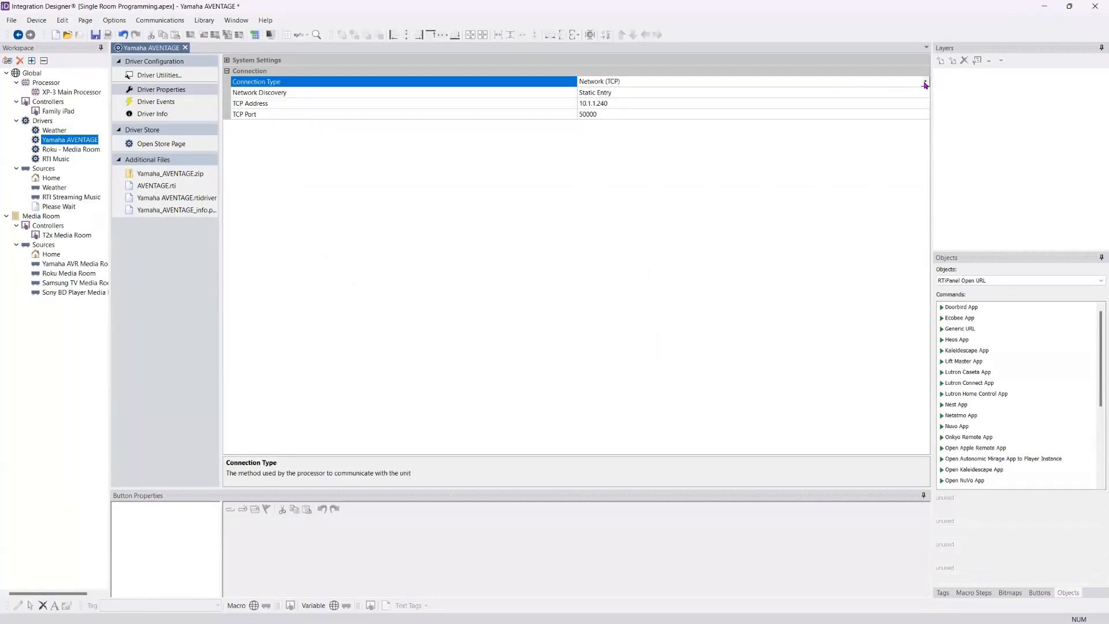
{"action": "left_click", "coordinate": [925, 83]}
{"action": "left_click", "coordinate": [925, 88]}
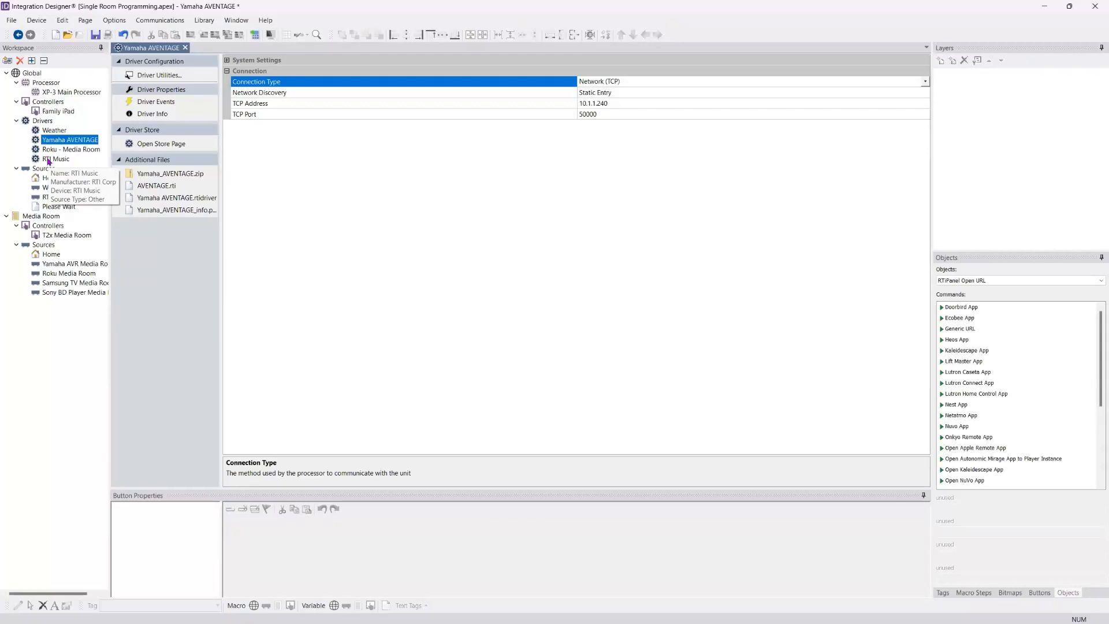
{"action": "left_click", "coordinate": [158, 115]}
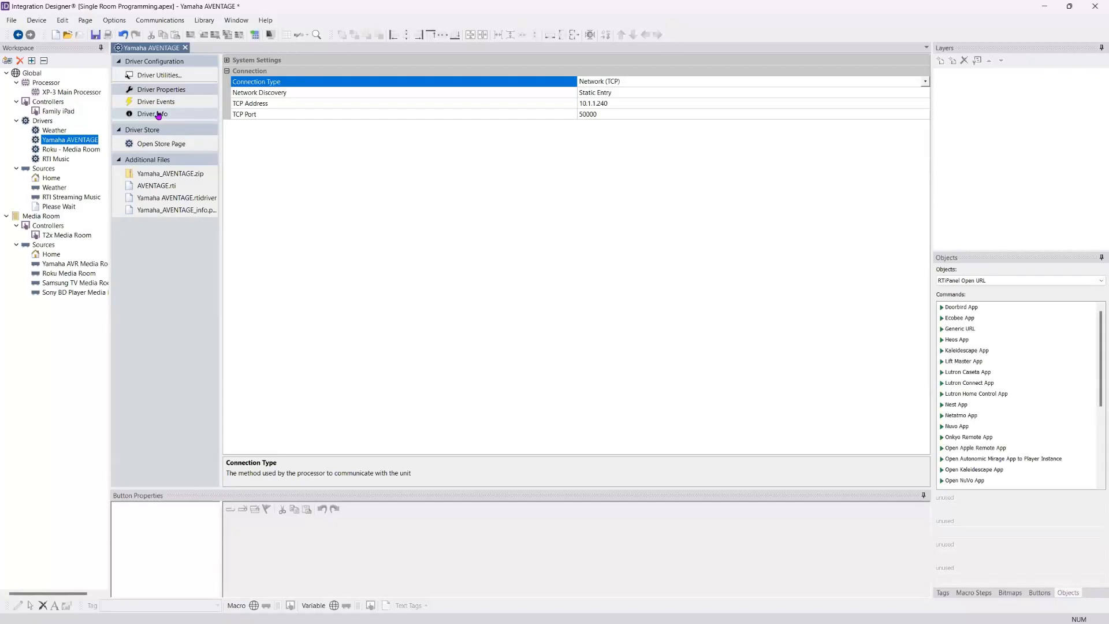
{"action": "left_click", "coordinate": [59, 160]}
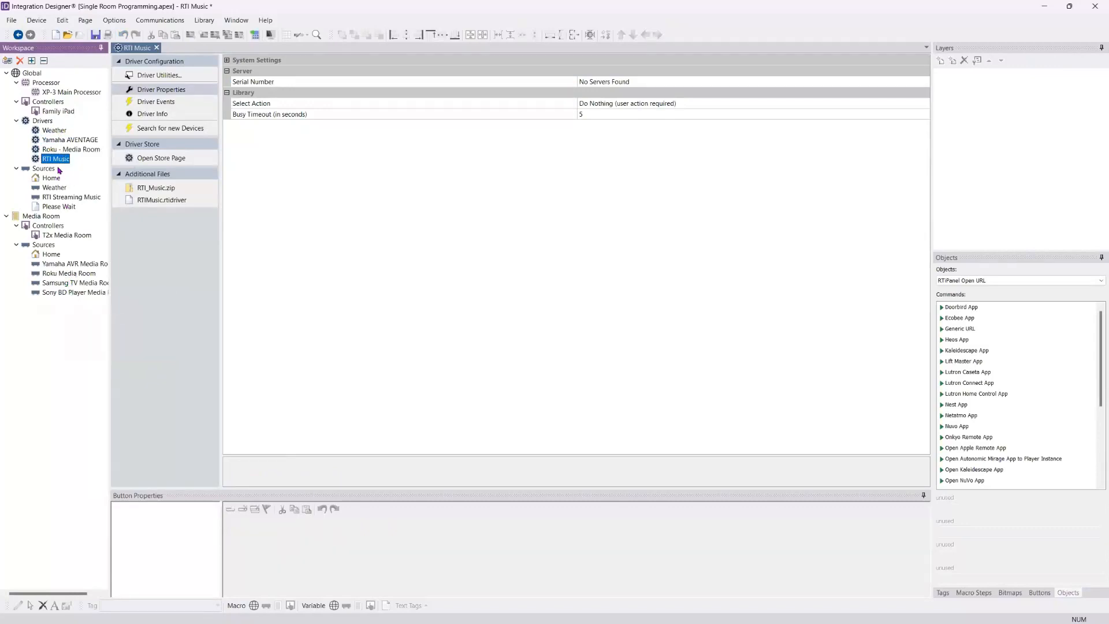
Step: Examine the output port choices in the Samsung TV Media Room source's IR properties
{"action": "double_click", "coordinate": [75, 284]}
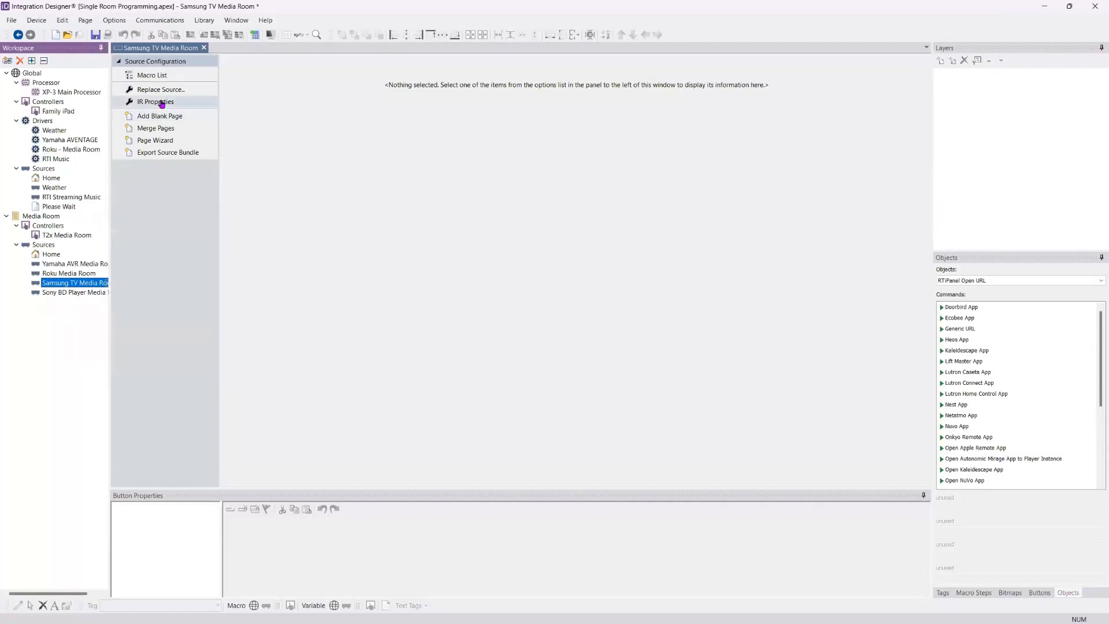
{"action": "left_click", "coordinate": [161, 103]}
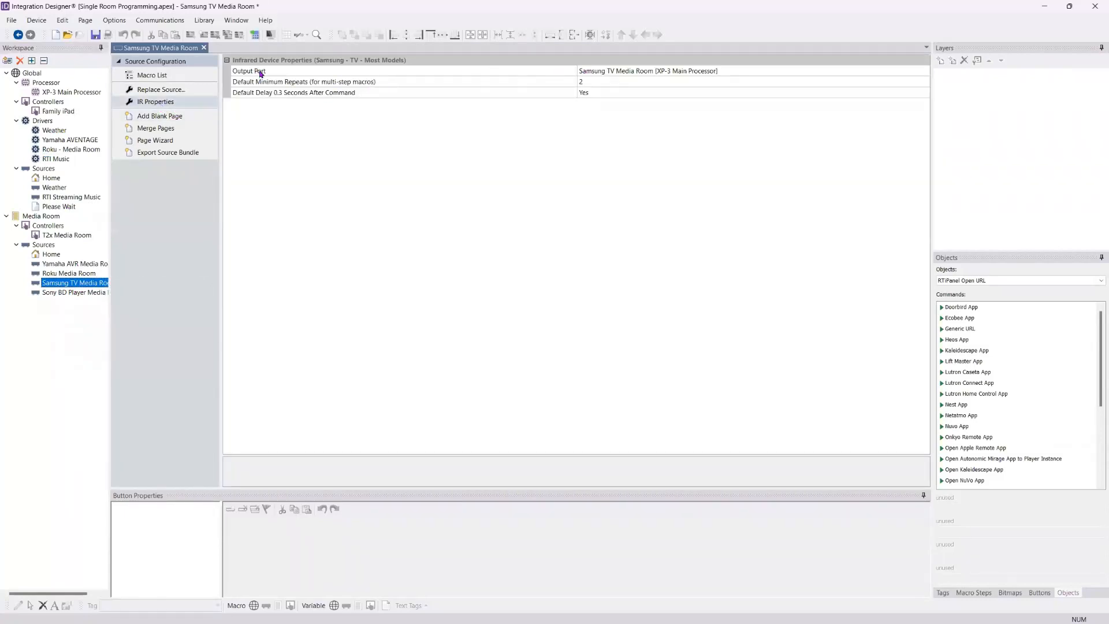
{"action": "left_click", "coordinate": [683, 74]}
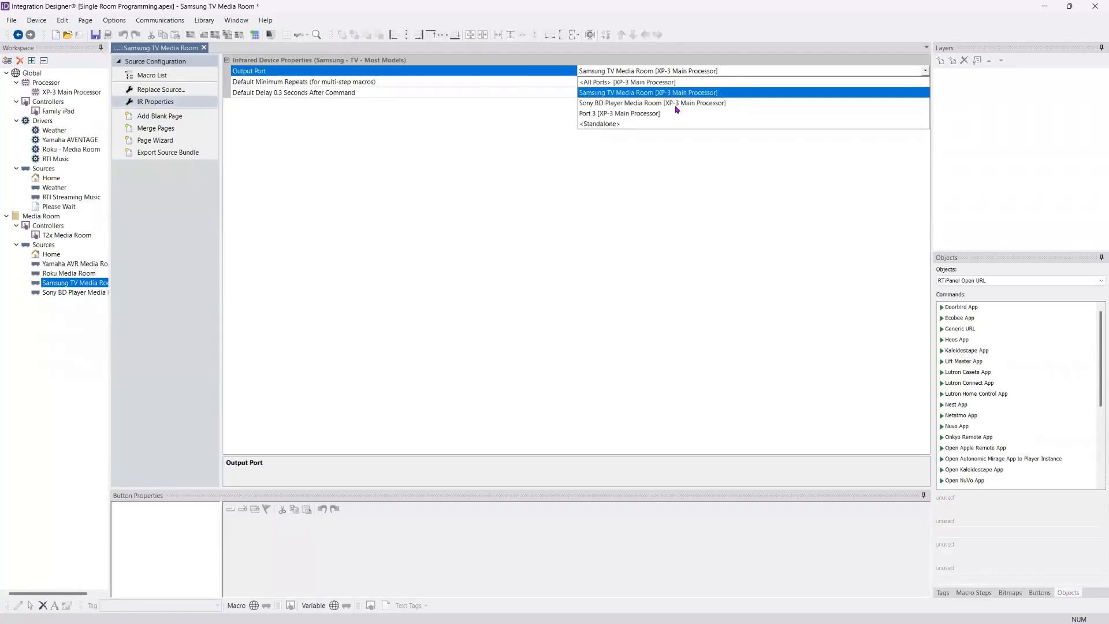
{"action": "left_click", "coordinate": [641, 64]}
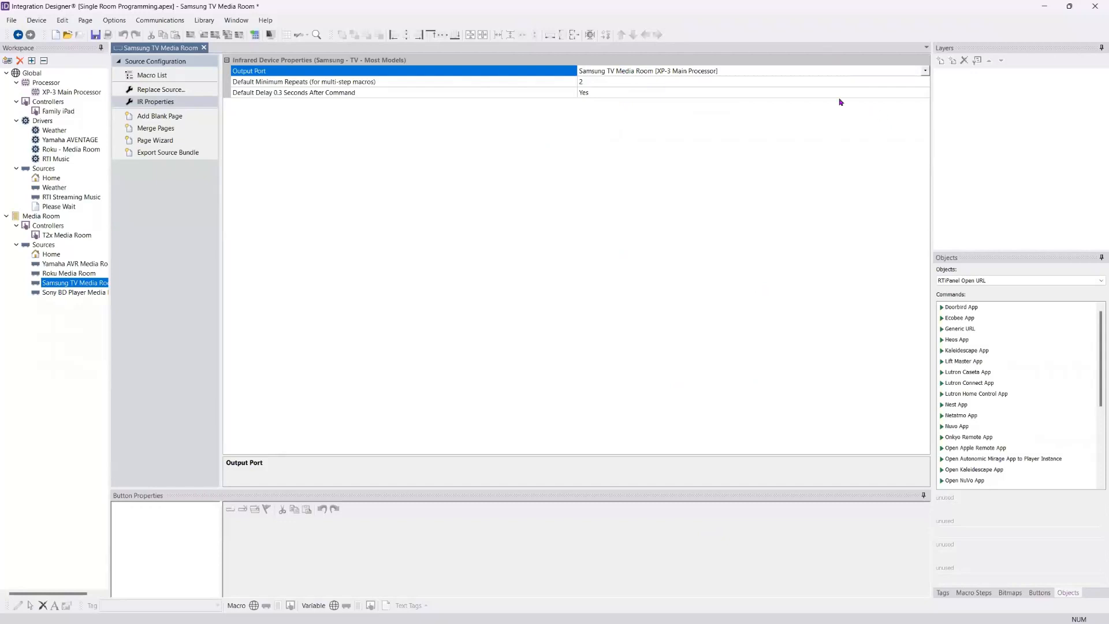
Step: Switch the Samsung TV source's output port to Port 3 [XP-3 Main Processor] and return it to Samsung TV Media Room [XP-3 Main Processor]
{"action": "left_click", "coordinate": [766, 72]}
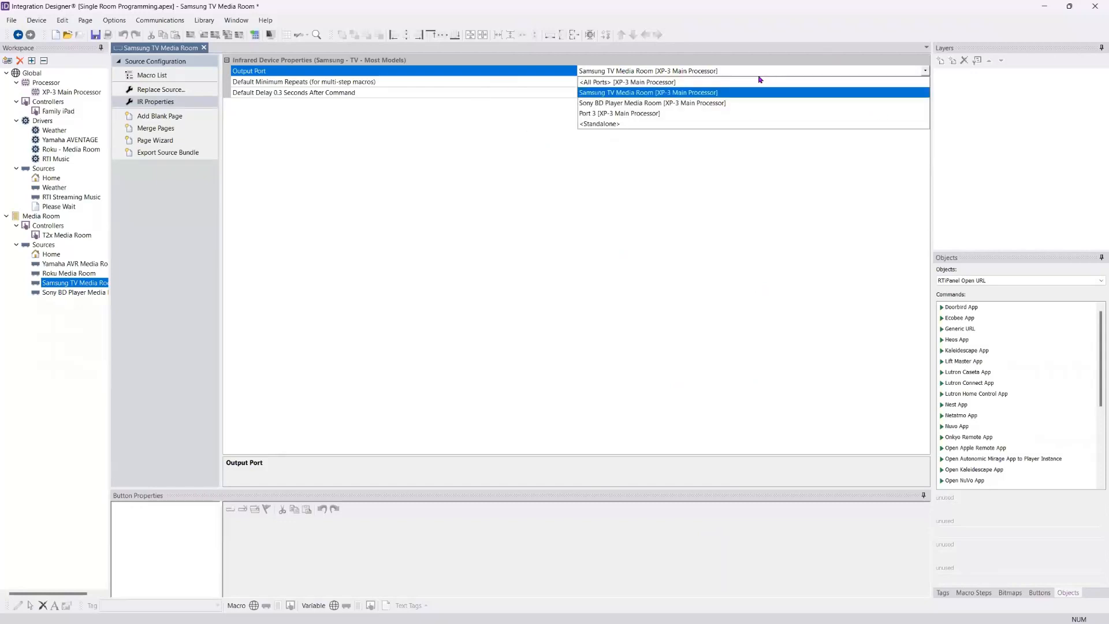
{"action": "left_click", "coordinate": [632, 114]}
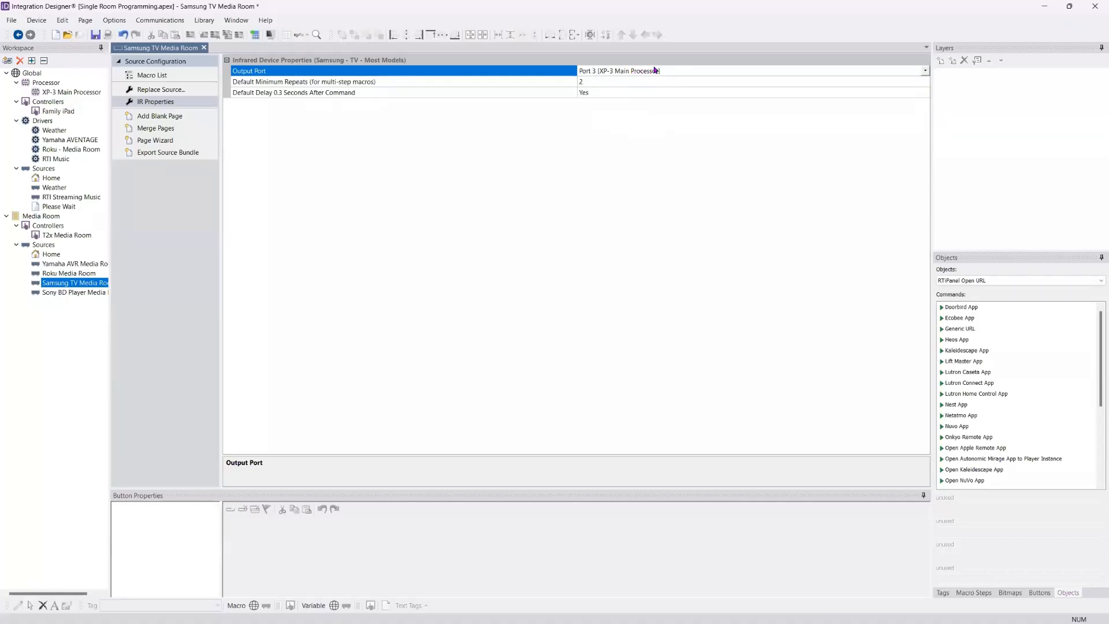
{"action": "left_click", "coordinate": [656, 70]}
{"action": "left_click", "coordinate": [636, 97]}
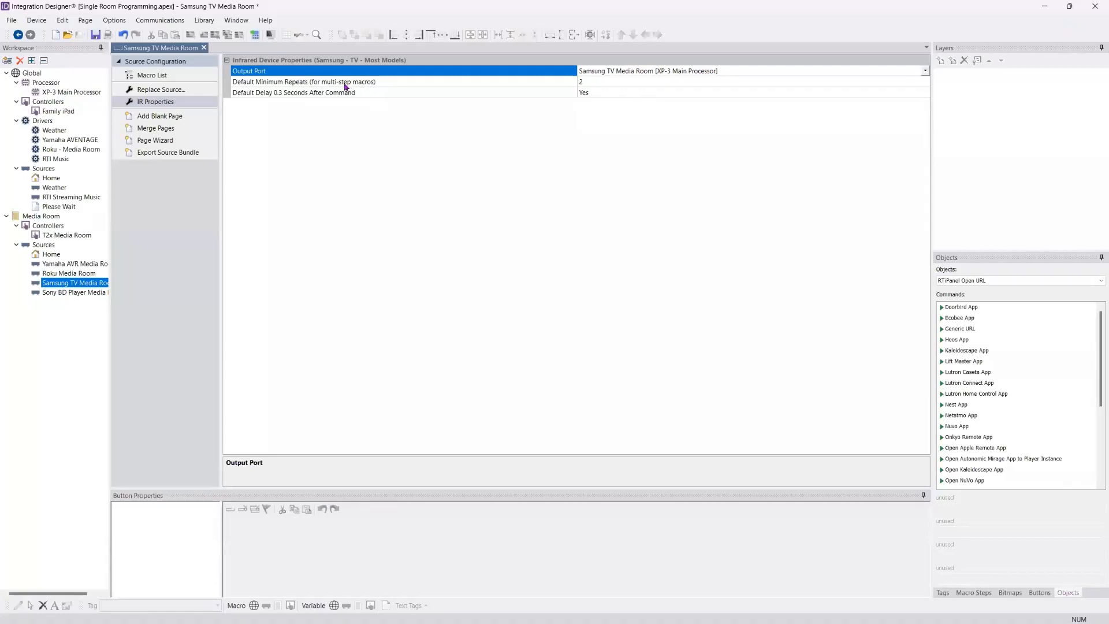
{"action": "left_click", "coordinate": [359, 95]}
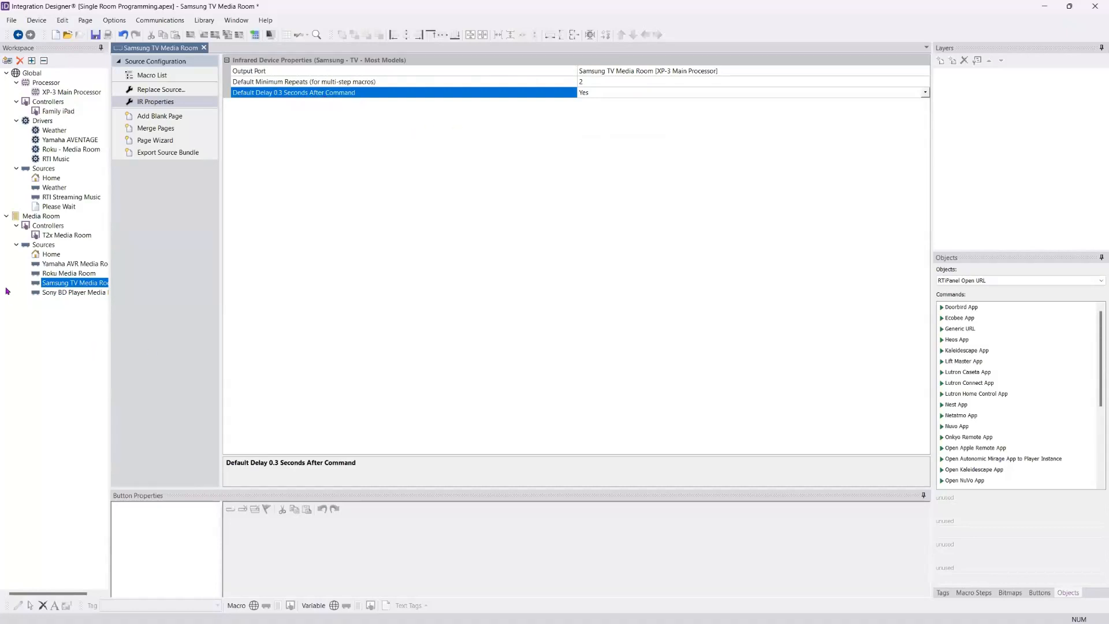
Step: Check the choices for the Samsung TV source's default 0.3-second delay after command
{"action": "mouse_move", "coordinate": [60, 288]}
{"action": "left_click", "coordinate": [925, 92]}
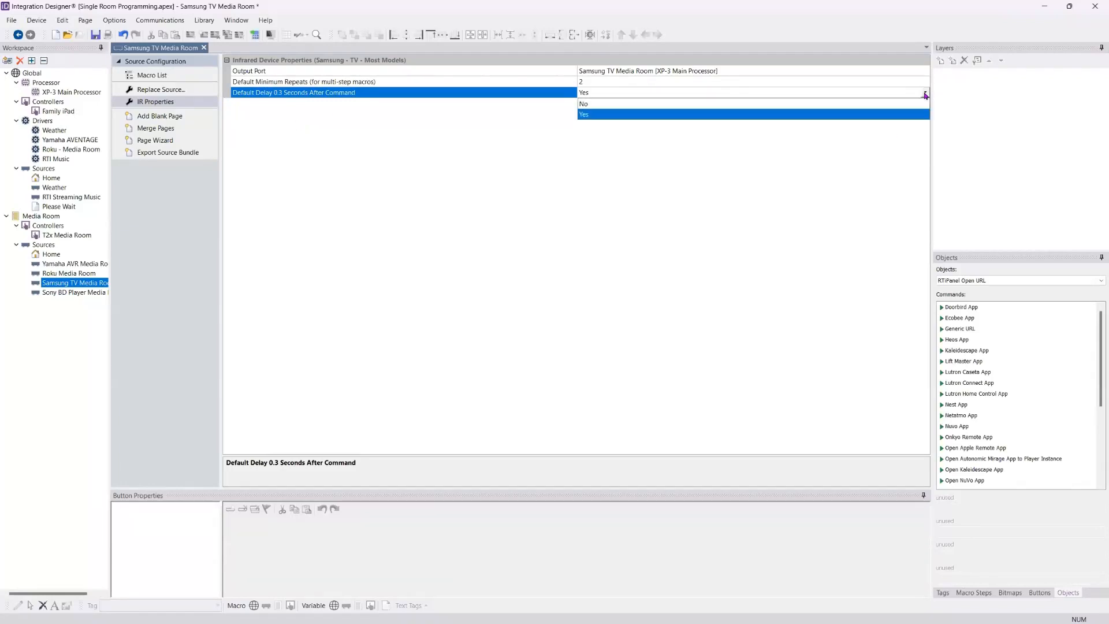
{"action": "left_click", "coordinate": [925, 93]}
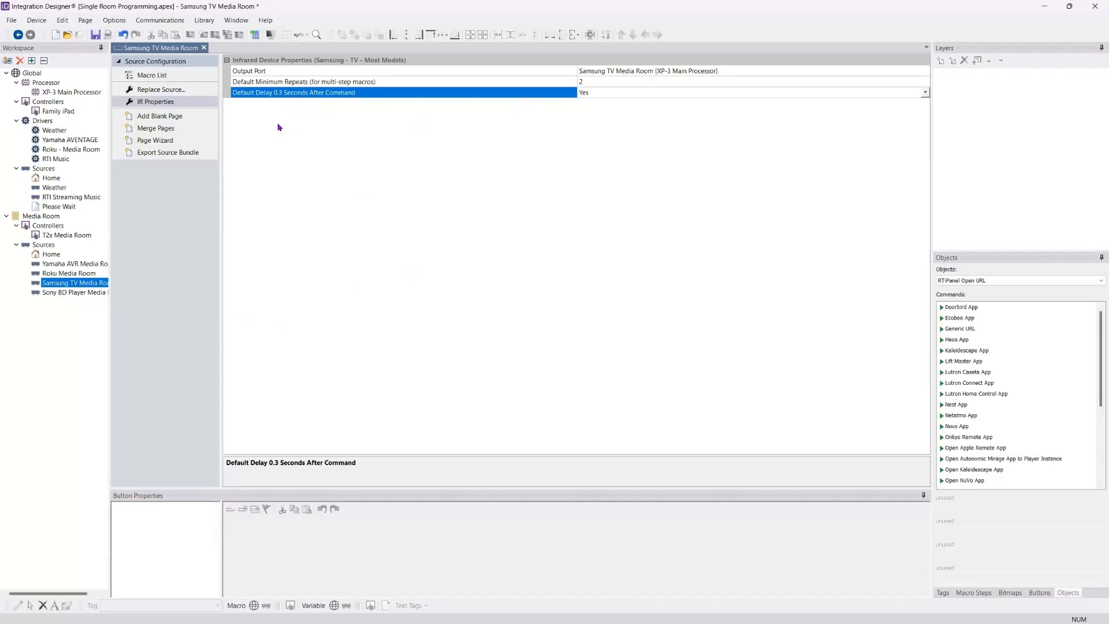
Step: Review the Sony BD Player Media Room source's IR properties, including its output port choices and default 0.3-second delay setting
{"action": "left_click", "coordinate": [96, 294]}
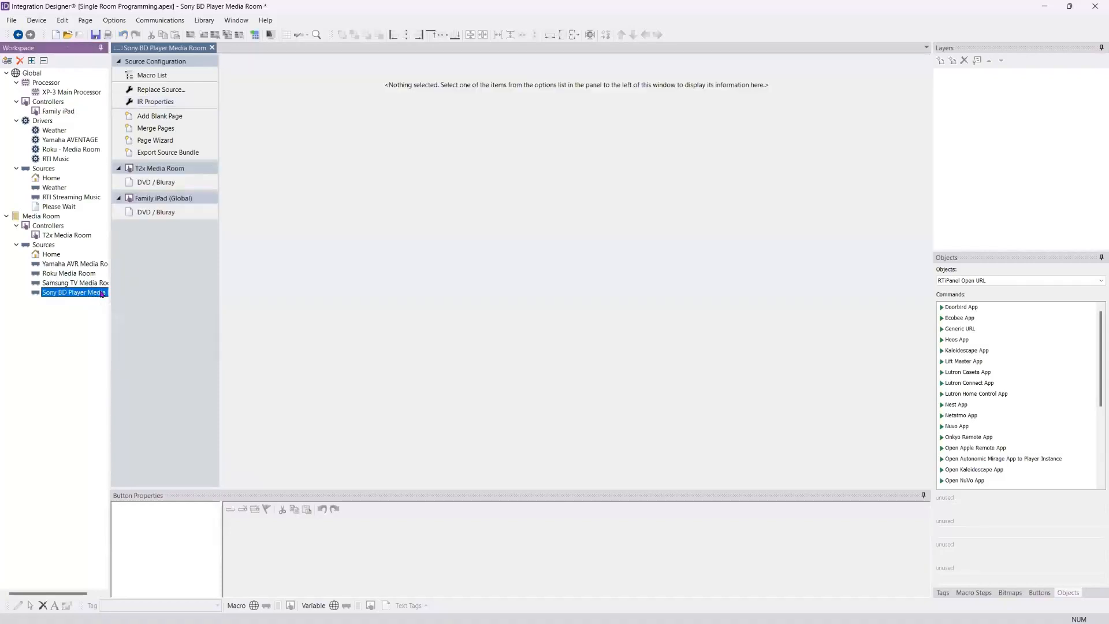
{"action": "left_click", "coordinate": [155, 103]}
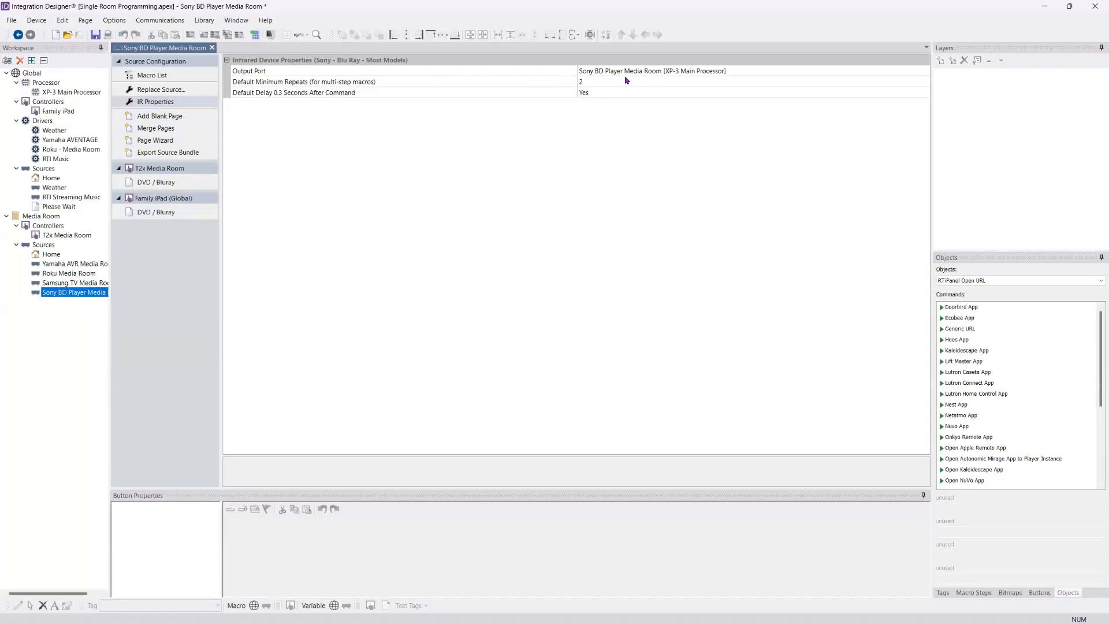
{"action": "left_click", "coordinate": [664, 71]}
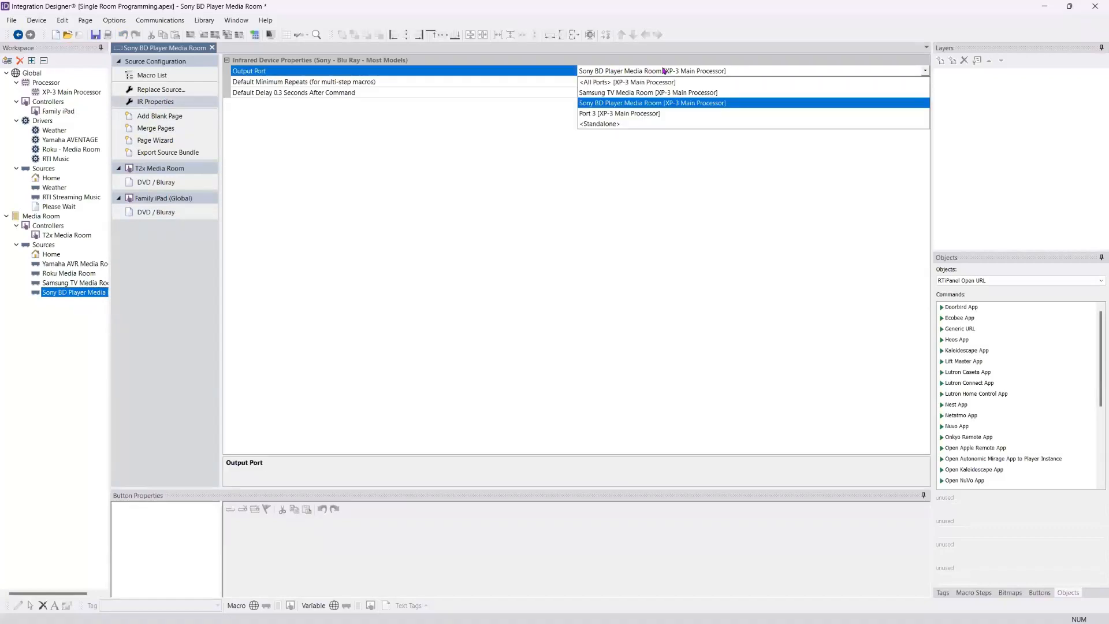
{"action": "left_click", "coordinate": [664, 71]}
{"action": "left_click", "coordinate": [463, 95]}
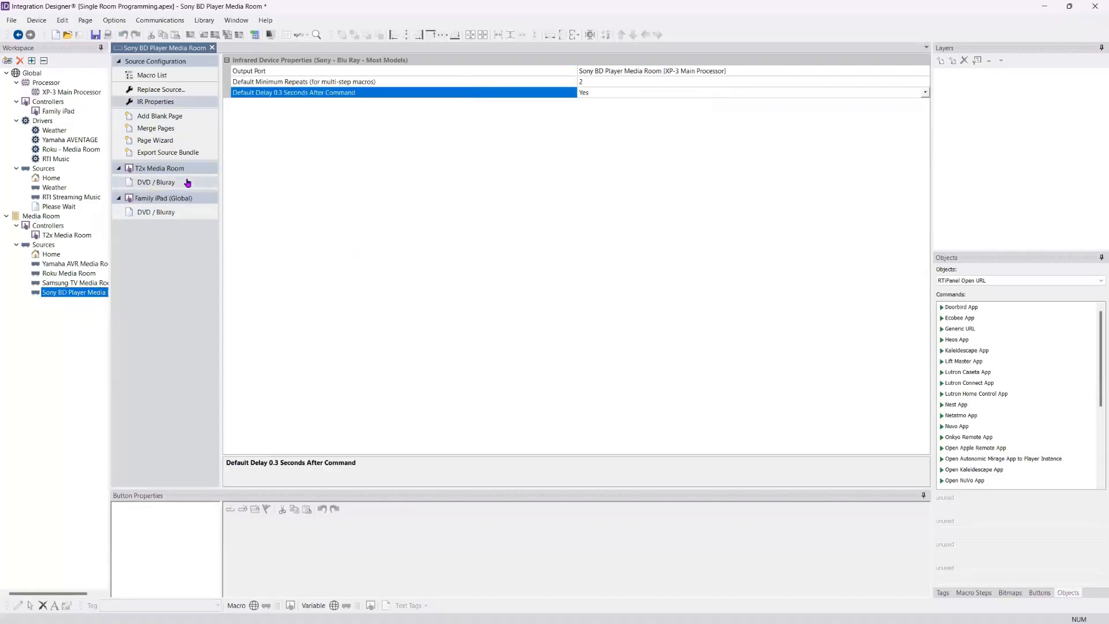
{"action": "left_click", "coordinate": [68, 340]}
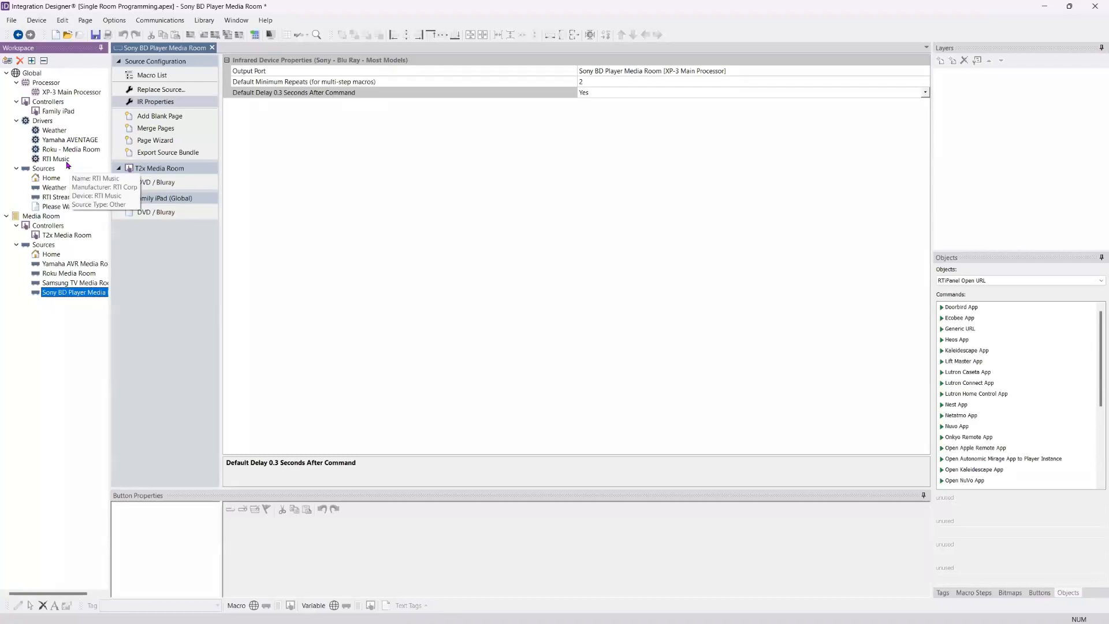
Step: Compare the details of the existing Roku and RTI Music drivers in the workspace item library, checking Roku's sample file rokuApex.apex
{"action": "left_click", "coordinate": [7, 60]}
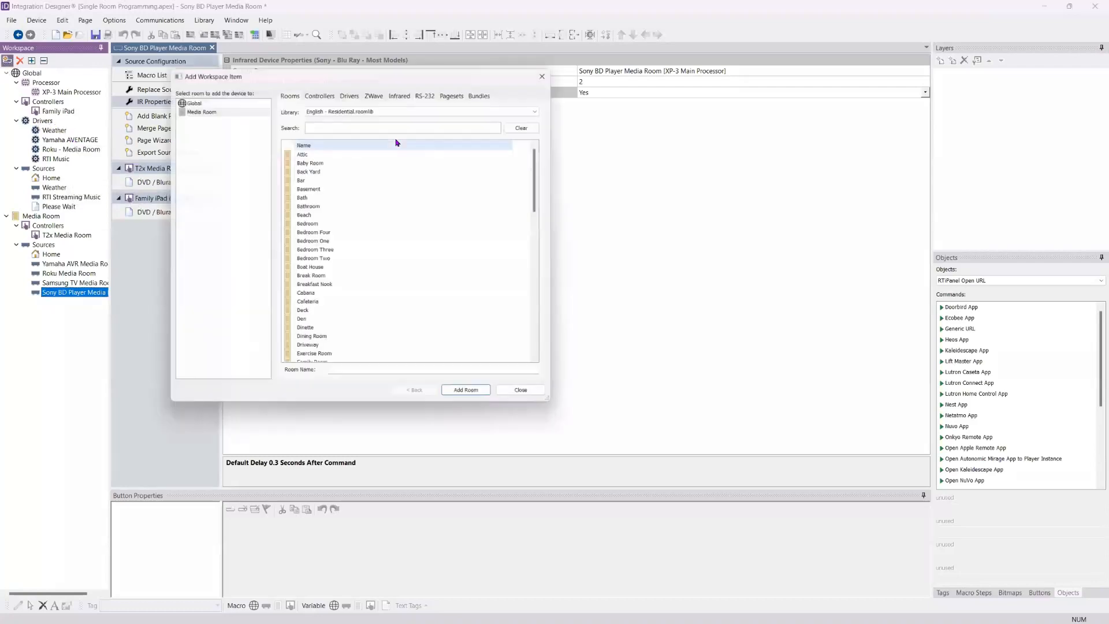
{"action": "left_click", "coordinate": [351, 91]}
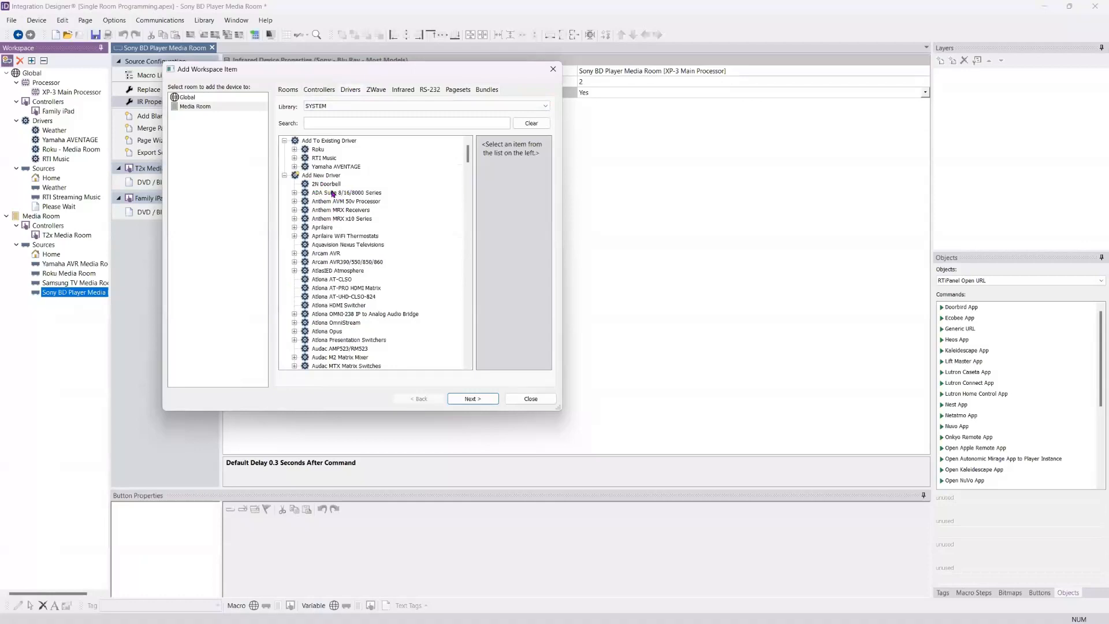
{"action": "left_click", "coordinate": [321, 150]}
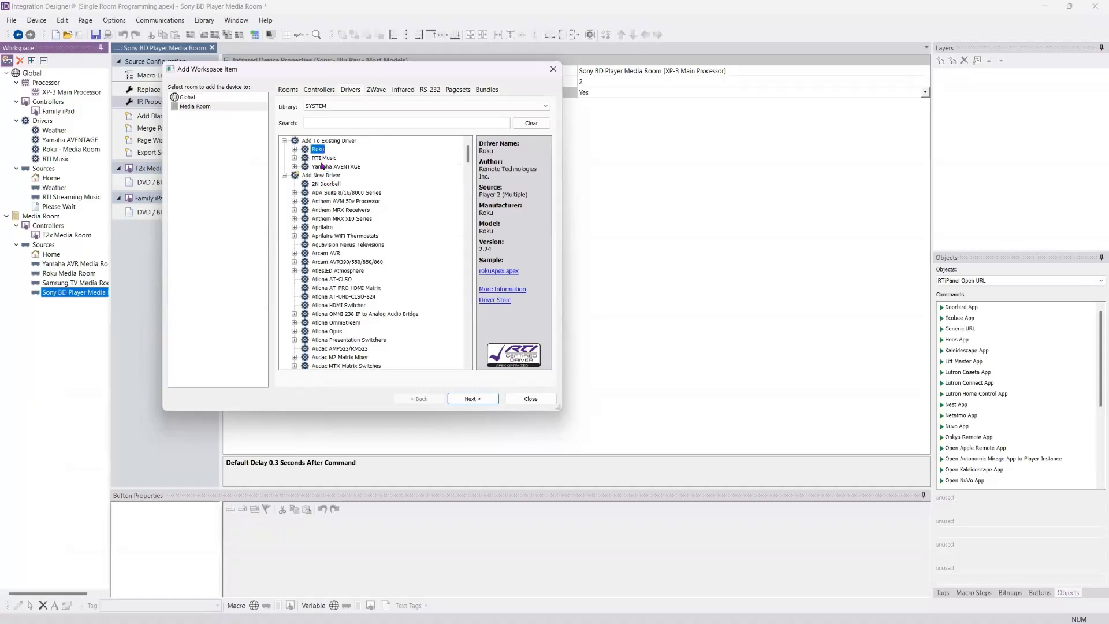
{"action": "left_click", "coordinate": [323, 158]}
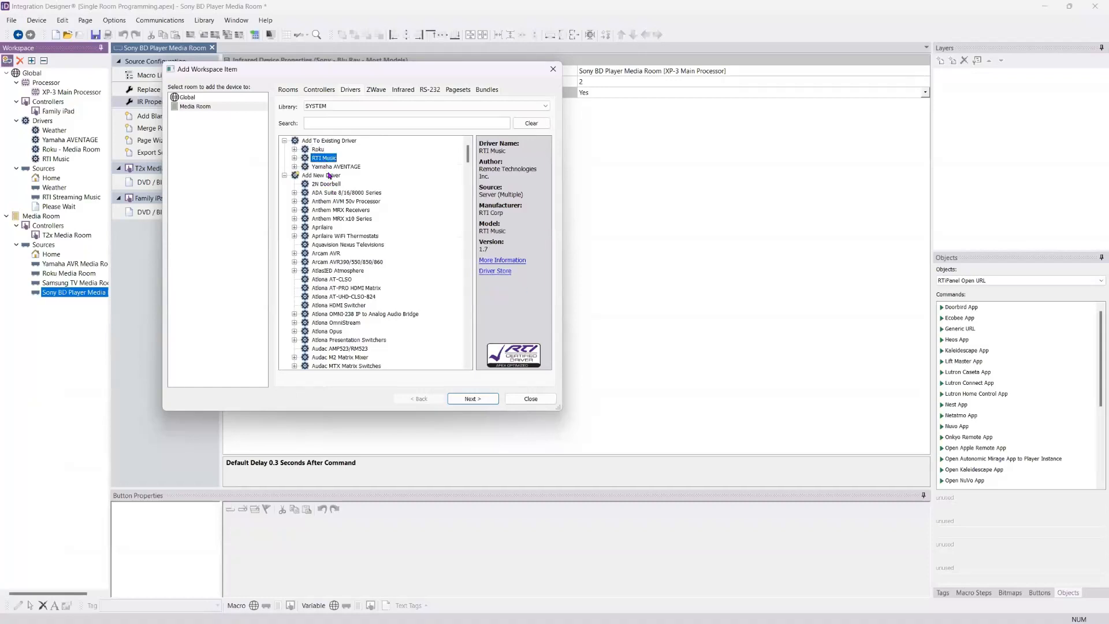
{"action": "left_click", "coordinate": [317, 151]}
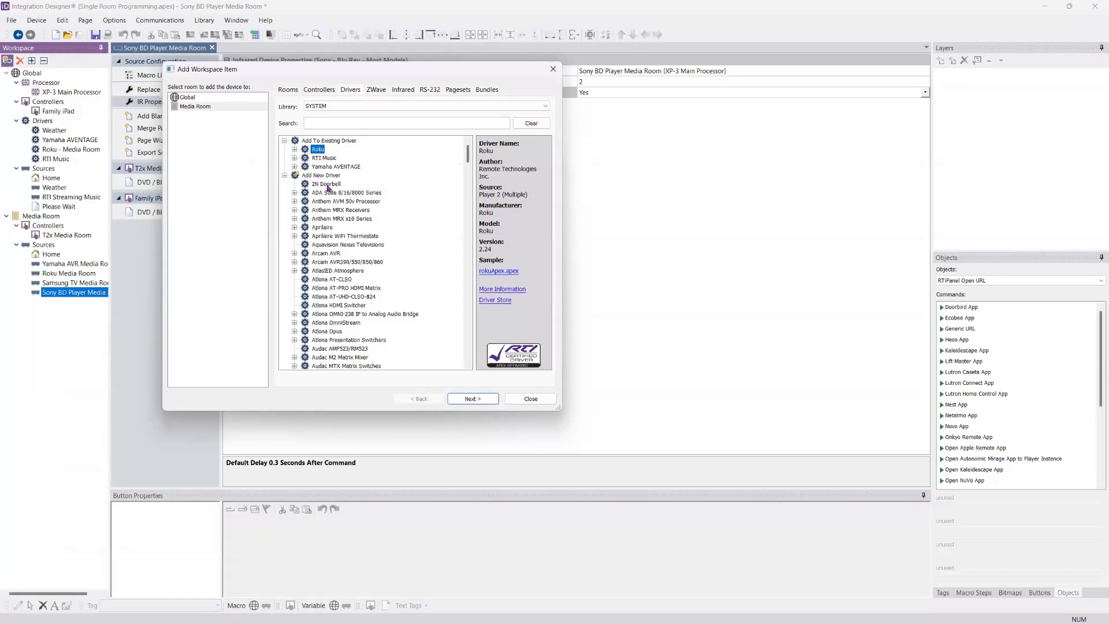
{"action": "left_click", "coordinate": [329, 159]}
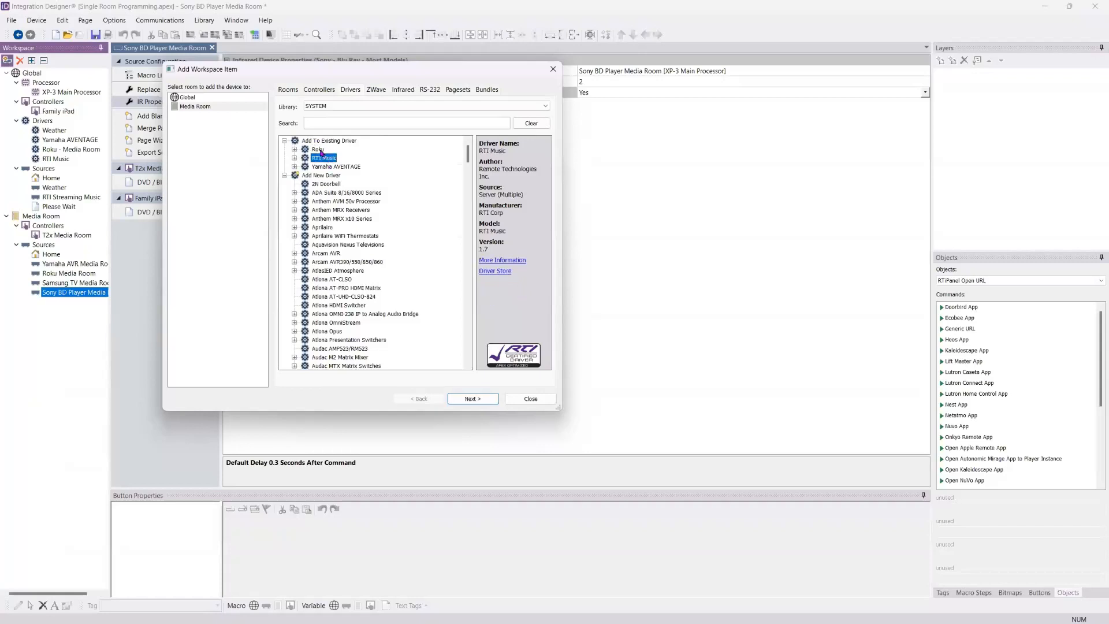
{"action": "left_click", "coordinate": [320, 151]}
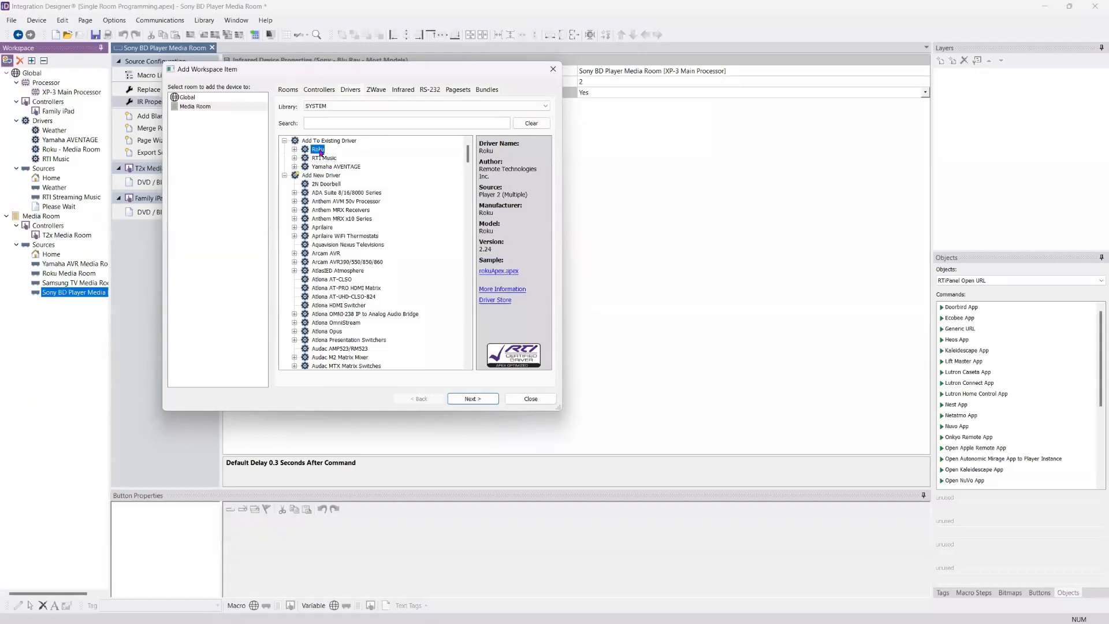
{"action": "left_click", "coordinate": [497, 275]}
{"action": "left_click", "coordinate": [531, 399]}
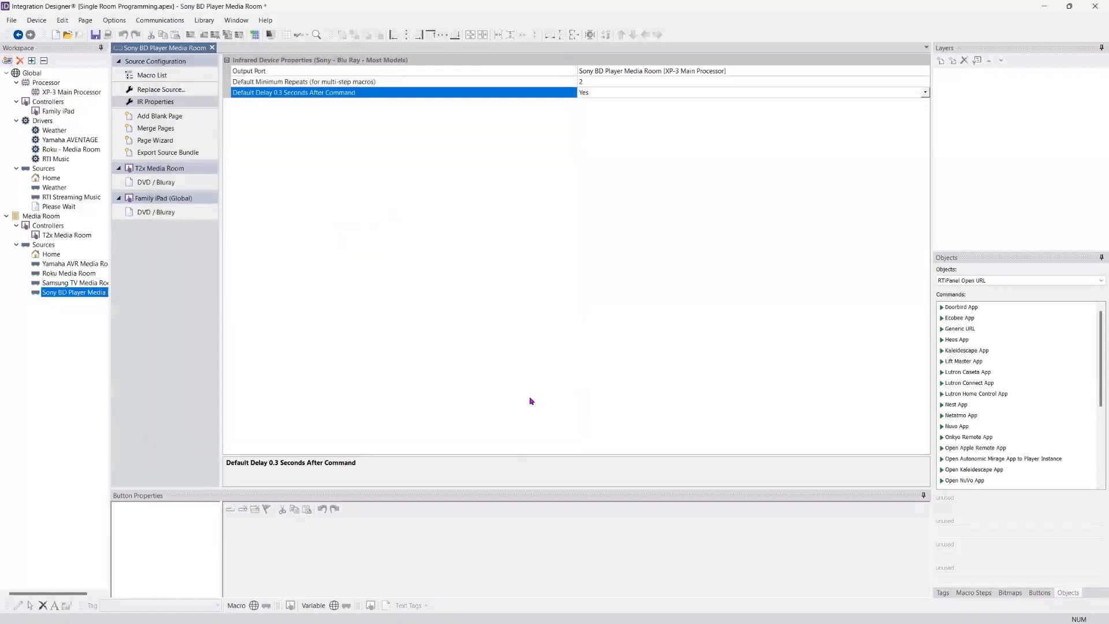
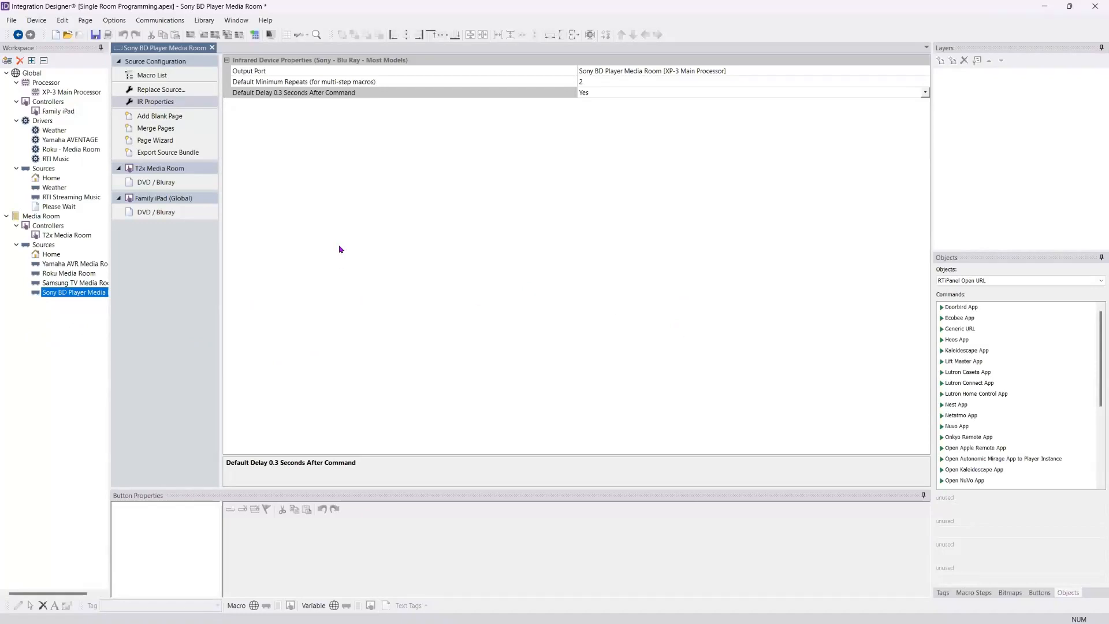
Step: Open the RS-232 Library Manager and reposition its window over the workspace
{"action": "left_click", "coordinate": [205, 23]}
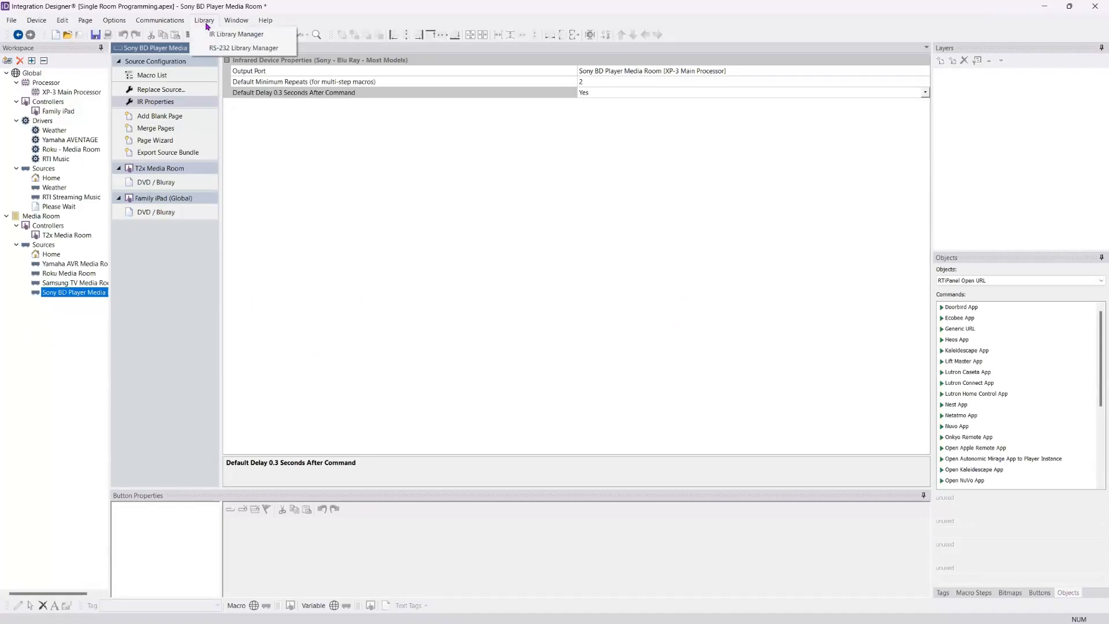
{"action": "left_click", "coordinate": [226, 48]}
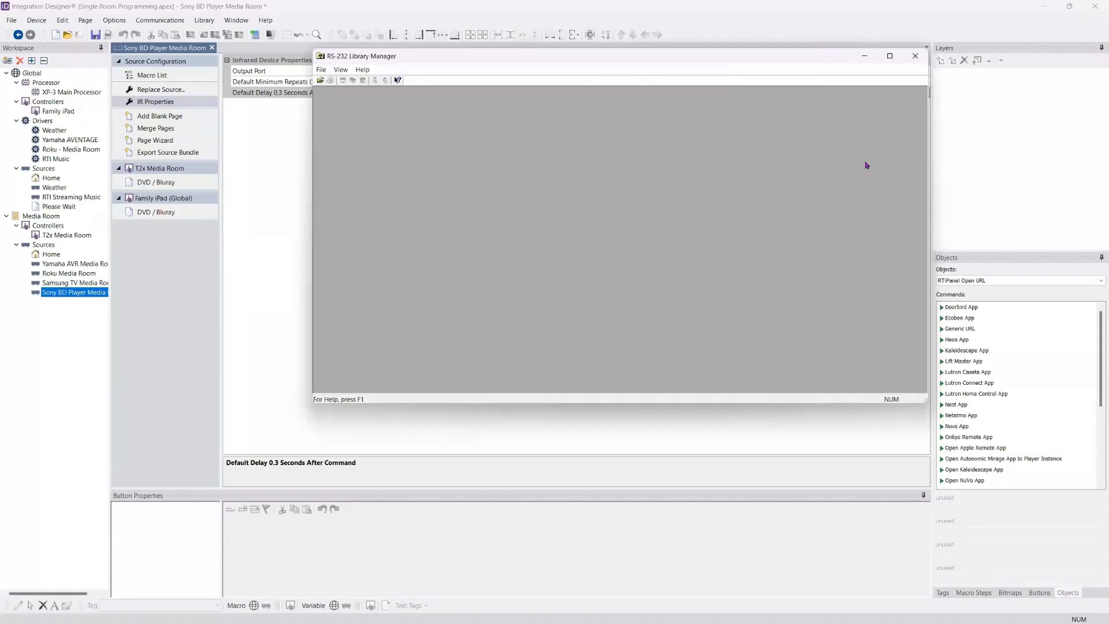
{"action": "left_click_drag", "start_coordinate": [543, 60], "coordinate": [415, 58]}
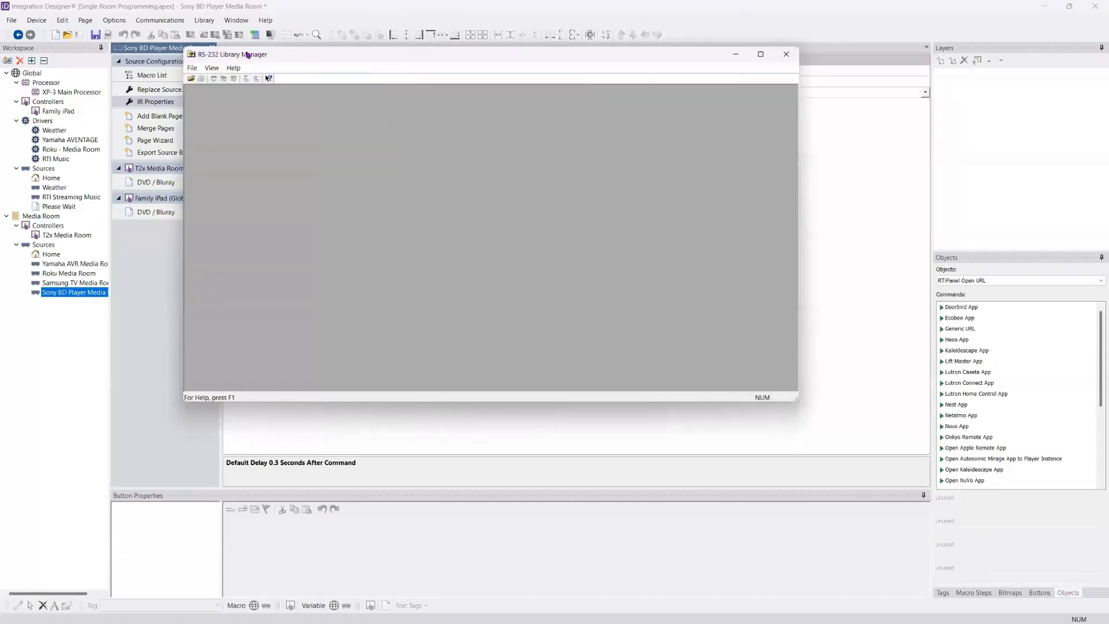
Step: Try to create an RS-232 library as user.rs232lib in the Integration Designer folder's Command Libraries subfolder, without replacing the existing file
{"action": "left_click", "coordinate": [192, 68]}
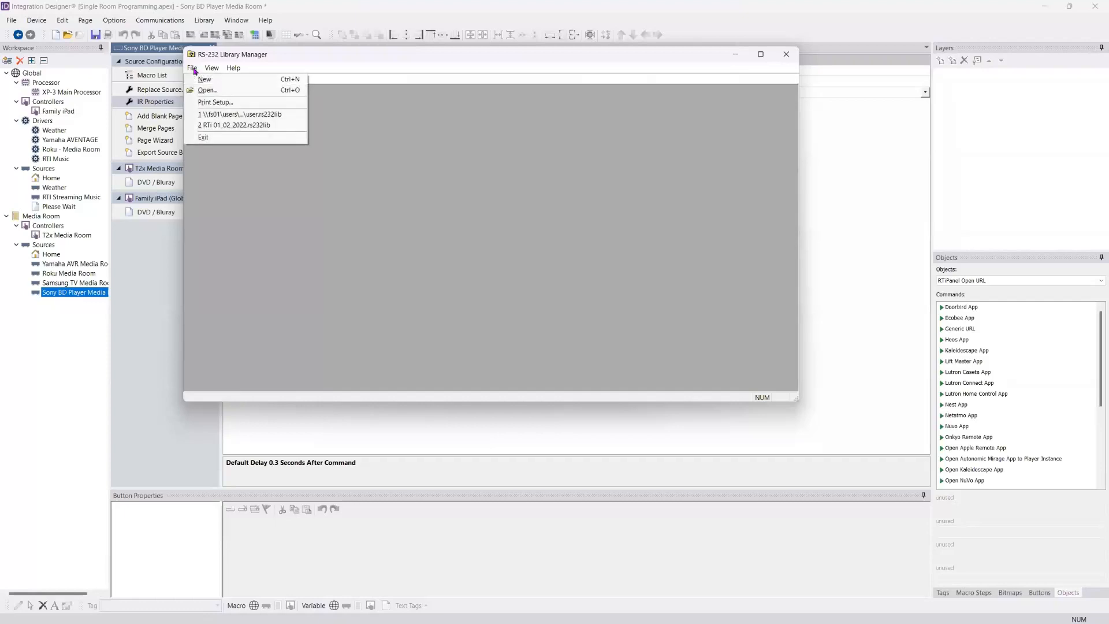
{"action": "left_click", "coordinate": [201, 80]}
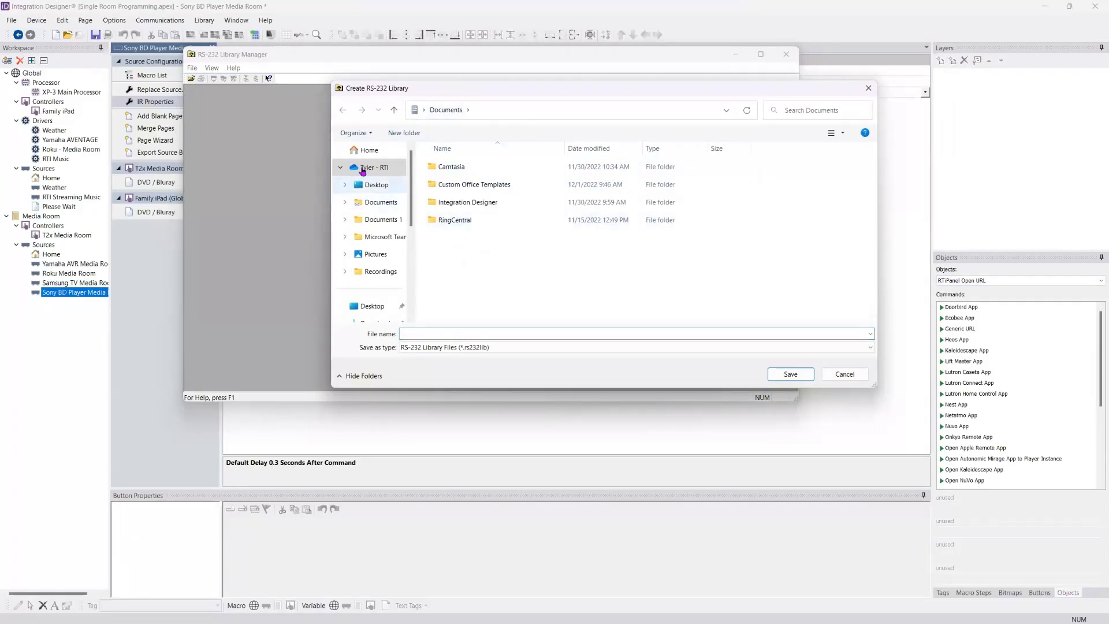
{"action": "left_click", "coordinate": [376, 203]}
{"action": "left_click", "coordinate": [377, 219]}
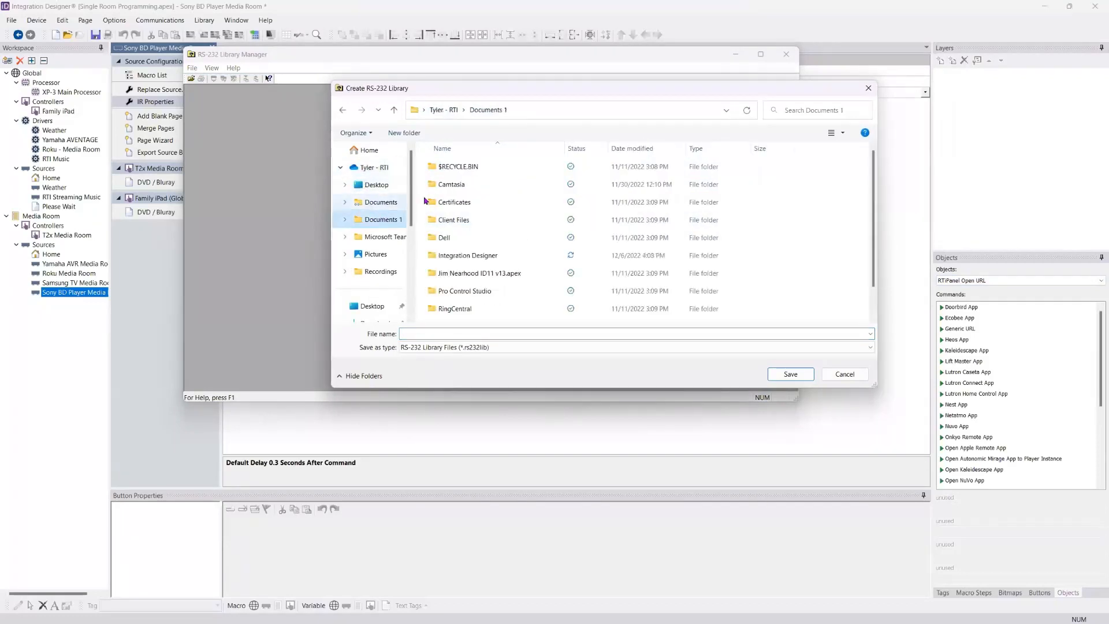
{"action": "left_click", "coordinate": [457, 258]}
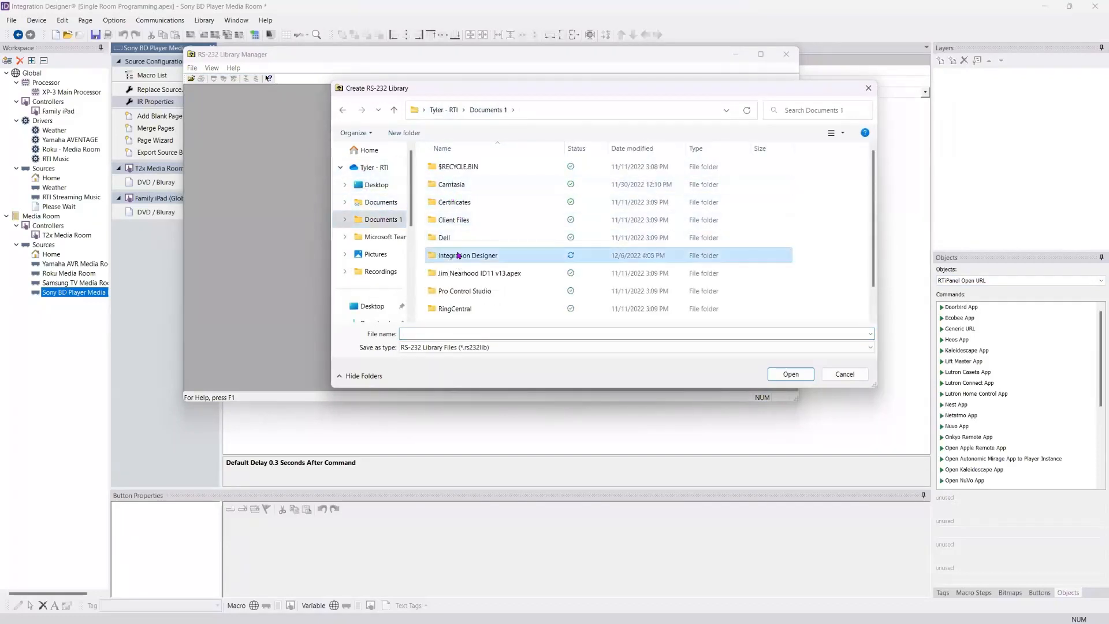
{"action": "left_click", "coordinate": [458, 257]}
{"action": "left_click", "coordinate": [537, 260]}
{"action": "double_click", "coordinate": [537, 258]}
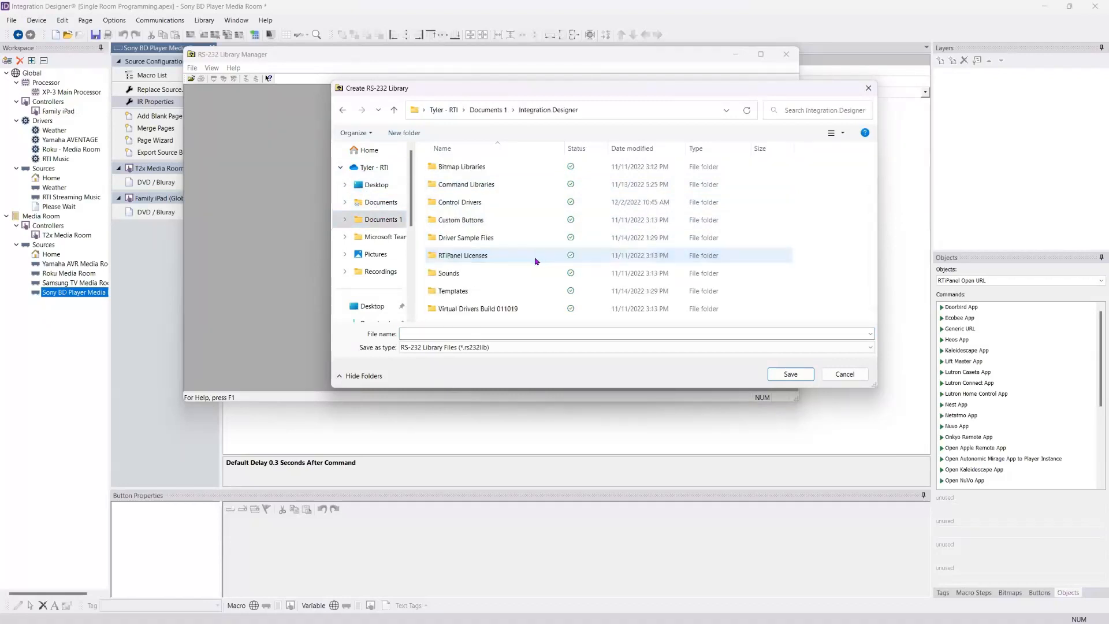
{"action": "double_click", "coordinate": [453, 184]}
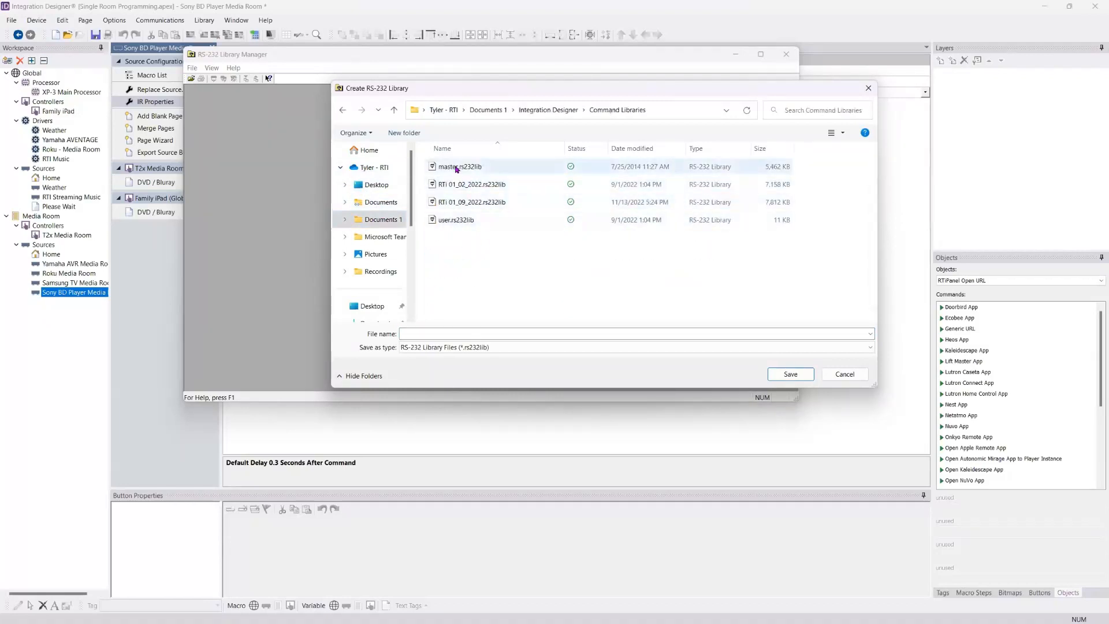
{"action": "left_click", "coordinate": [457, 220]}
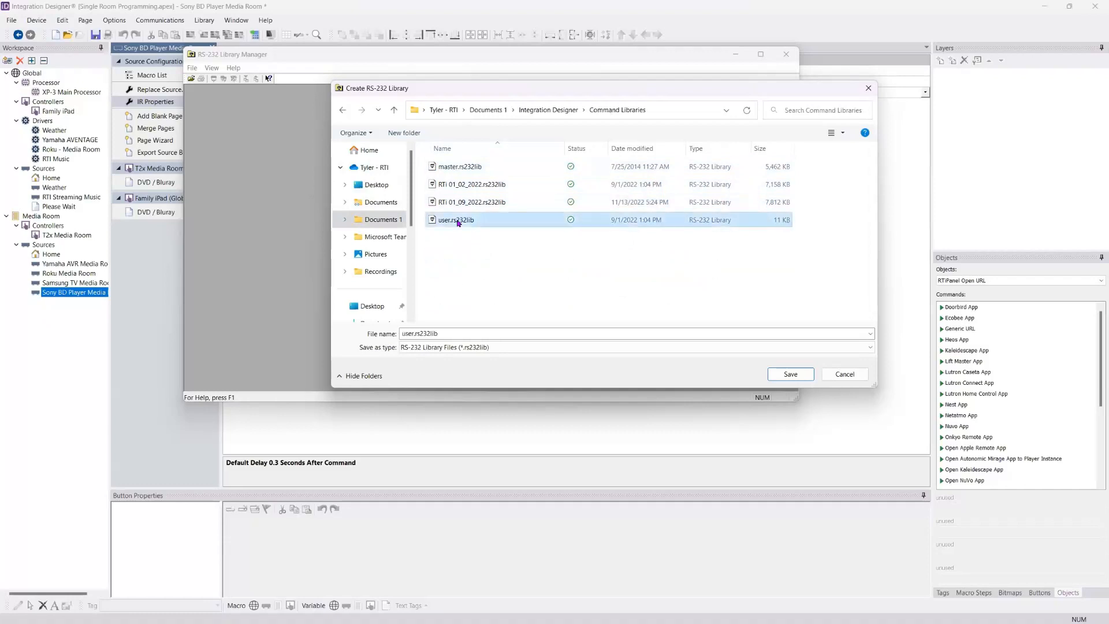
{"action": "left_click", "coordinate": [783, 376]}
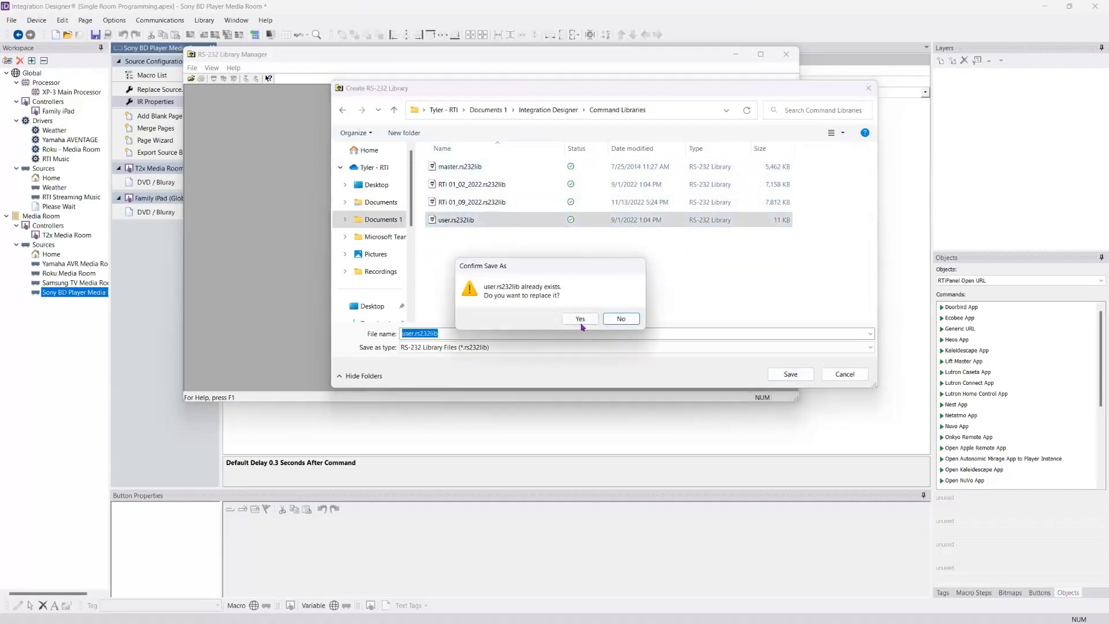
{"action": "left_click", "coordinate": [620, 319]}
{"action": "left_click", "coordinate": [834, 374]}
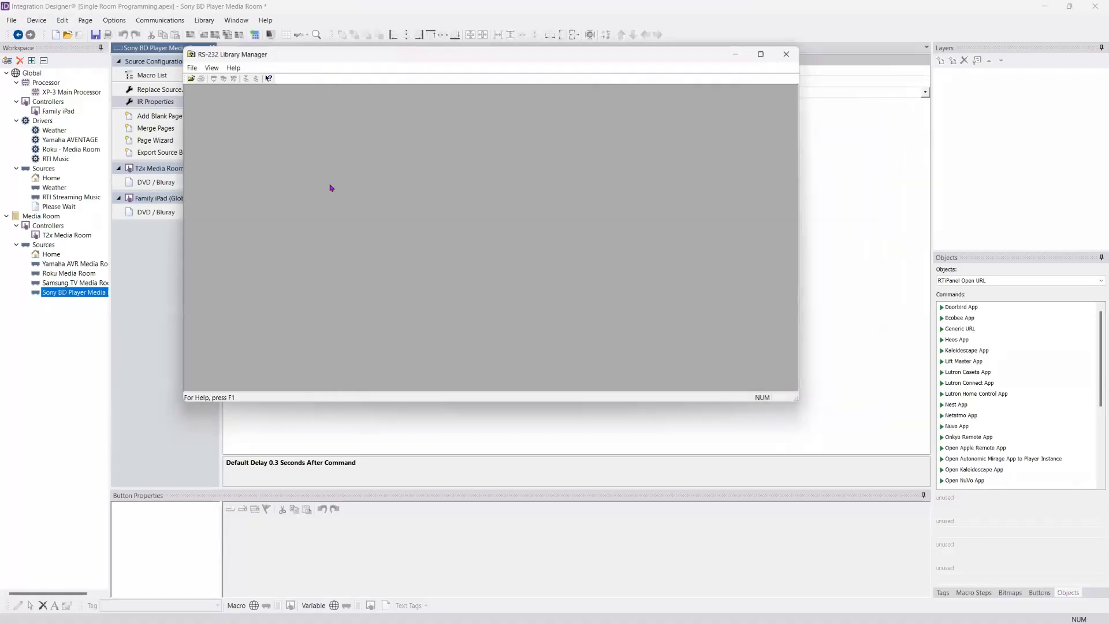
Step: Check the RS-232 Library Manager's available commands and close it
{"action": "left_click", "coordinate": [193, 68]}
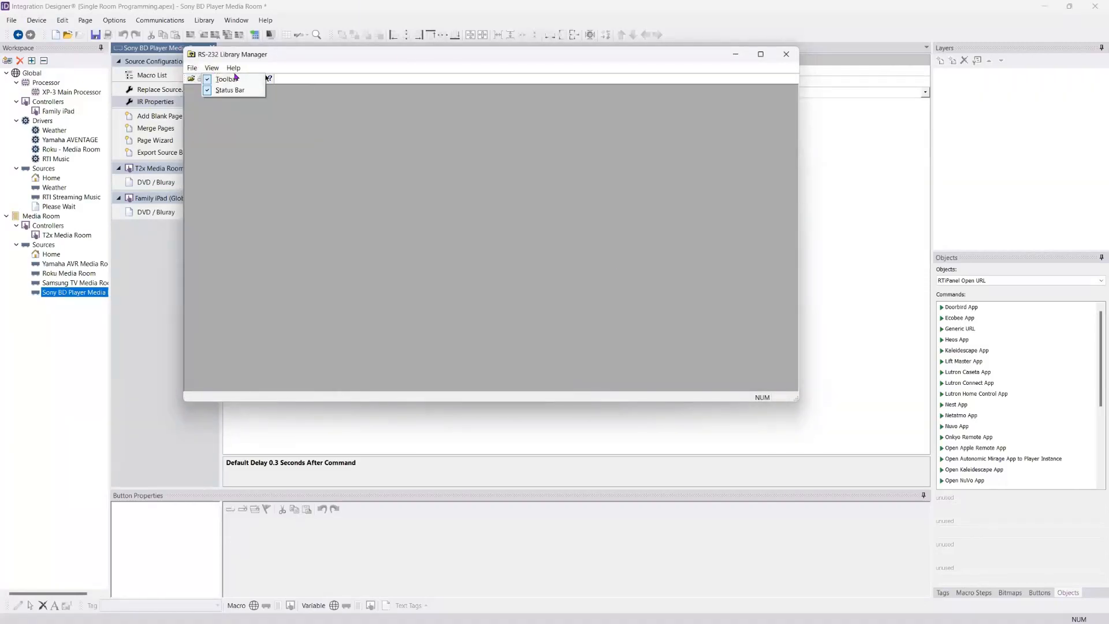
{"action": "left_click", "coordinate": [252, 66]}
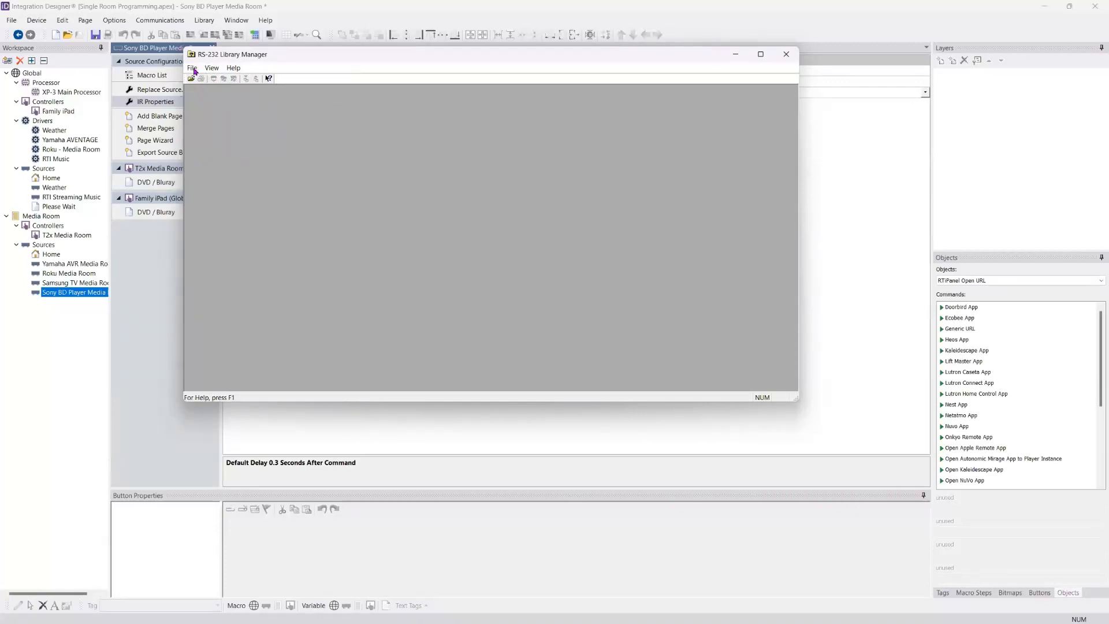
{"action": "left_click", "coordinate": [786, 54]}
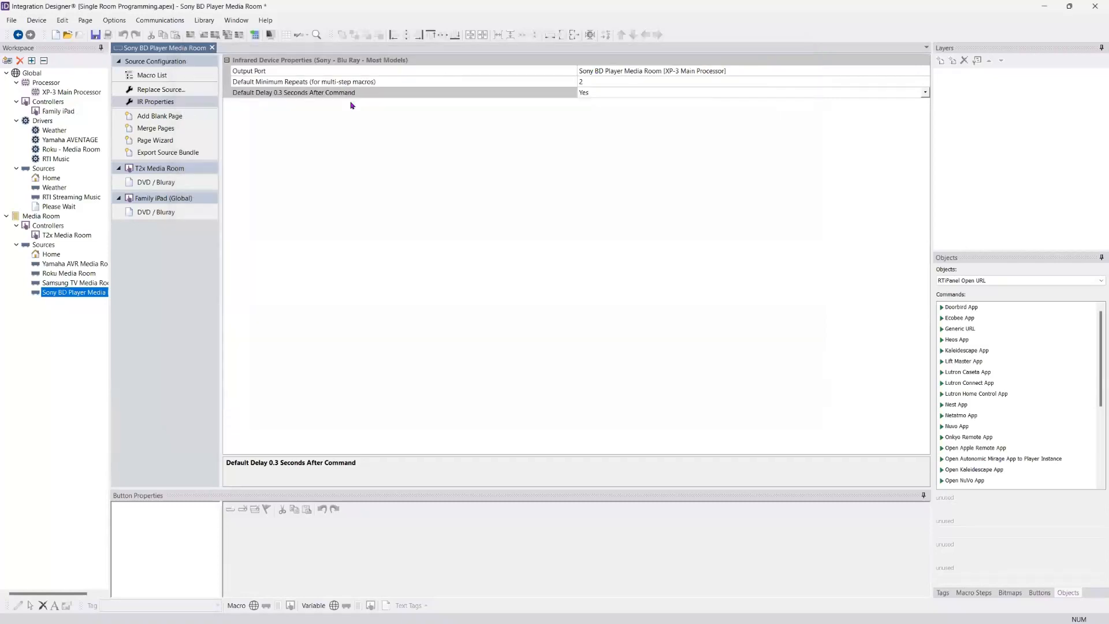
Step: Review the RS-232 device list, its library choices and the infrared device list among the items available for the workspace
{"action": "left_click", "coordinate": [7, 60]}
{"action": "left_click", "coordinate": [428, 95]}
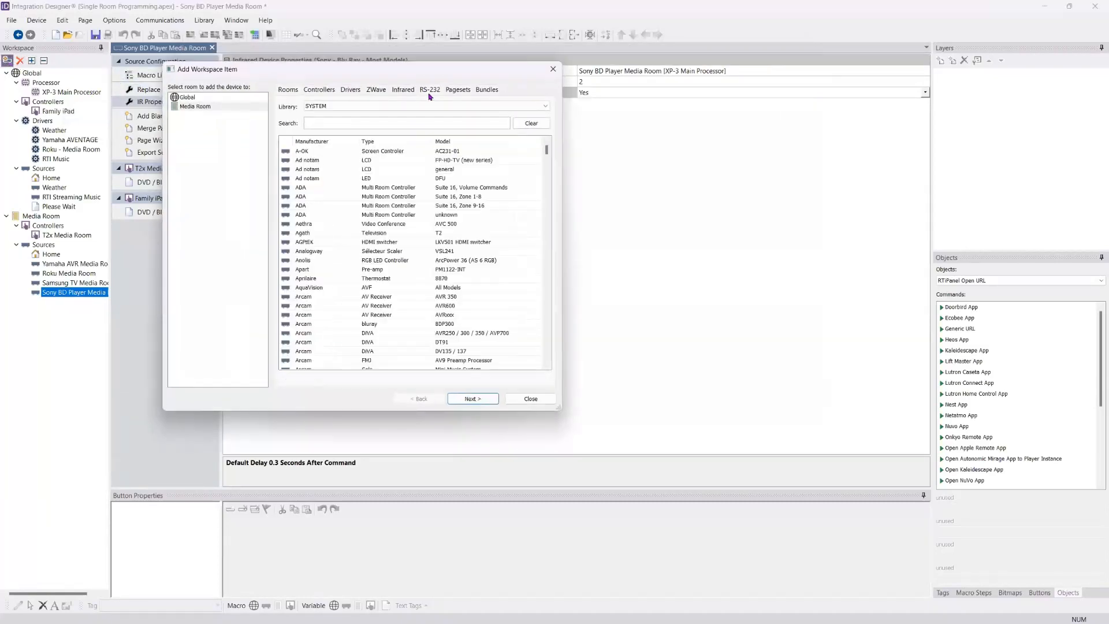
{"action": "left_click", "coordinate": [417, 108]}
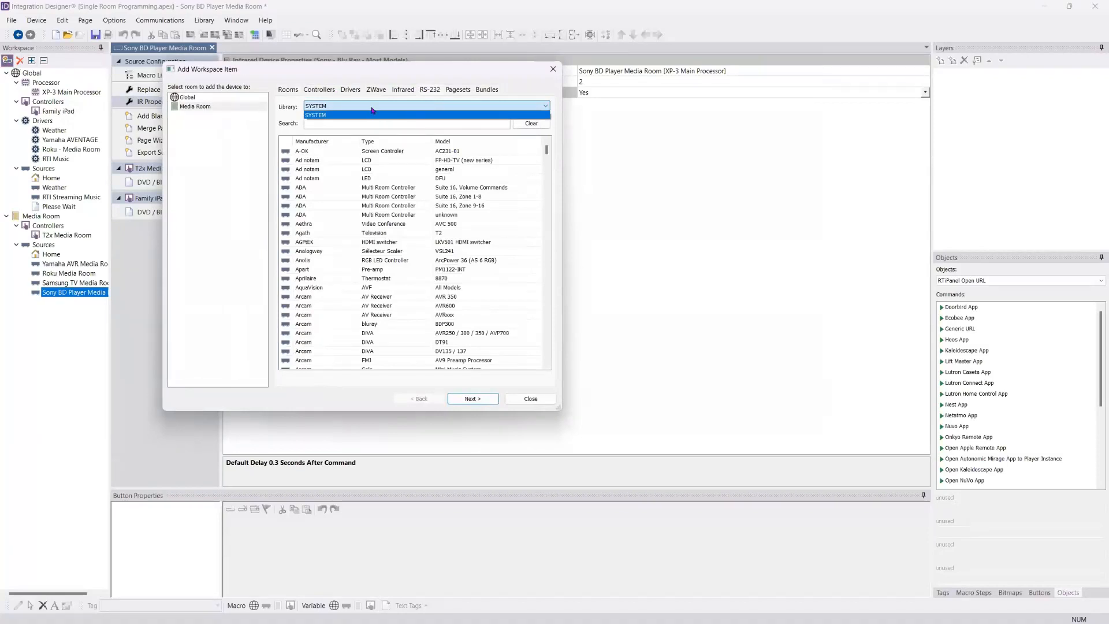
{"action": "left_click", "coordinate": [372, 106]}
{"action": "left_click", "coordinate": [450, 91]}
{"action": "left_click", "coordinate": [403, 90]}
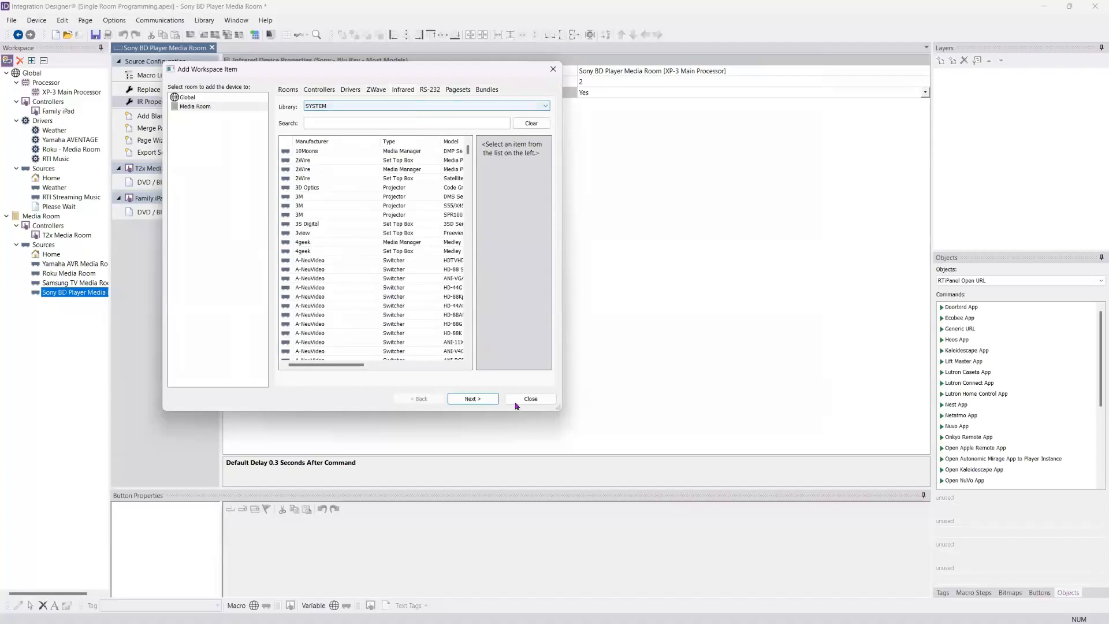
{"action": "left_click", "coordinate": [530, 399]}
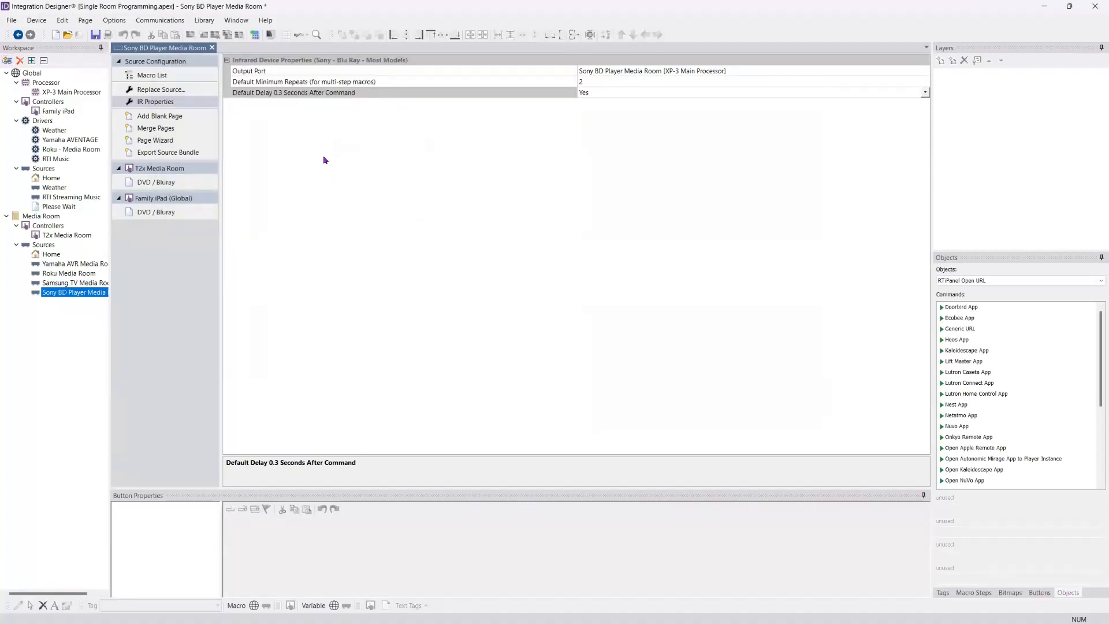
{"action": "left_click", "coordinate": [141, 22]}
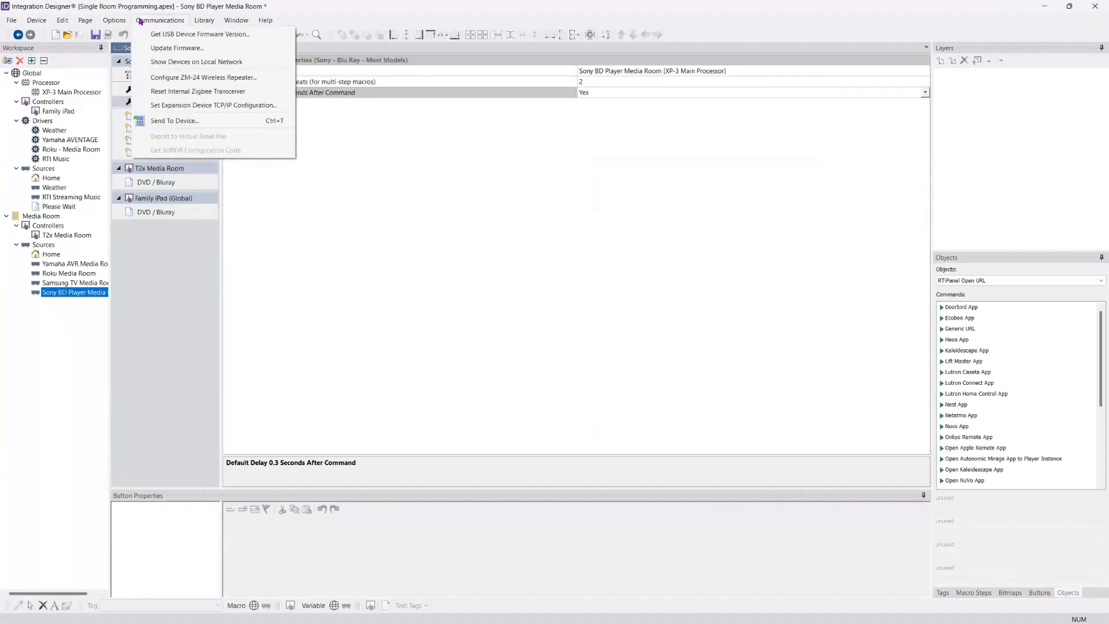
{"action": "left_click", "coordinate": [141, 22]}
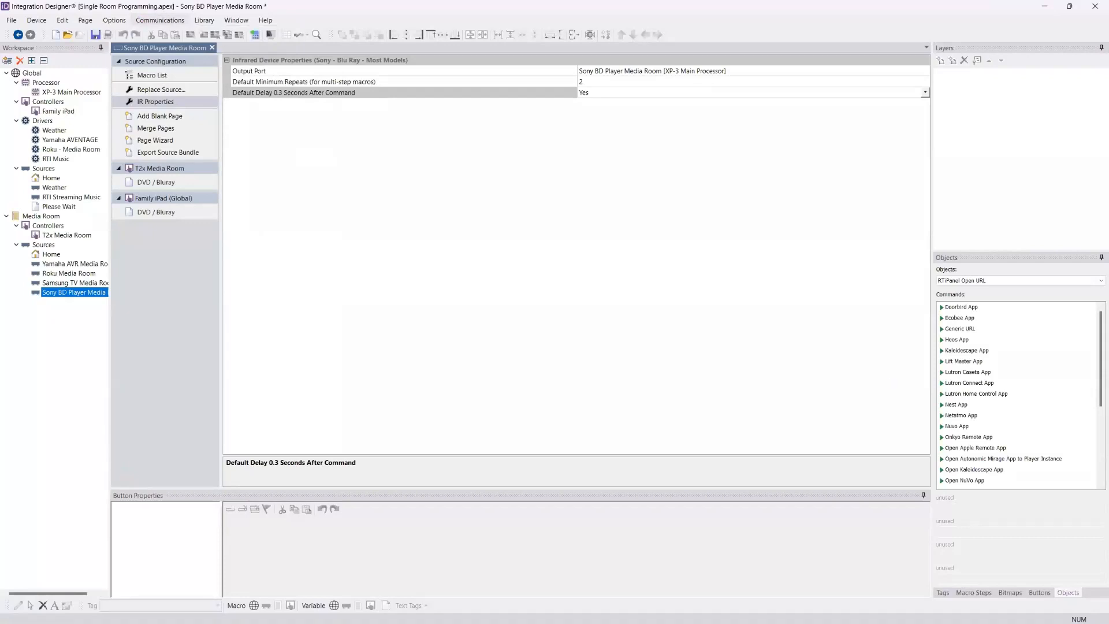